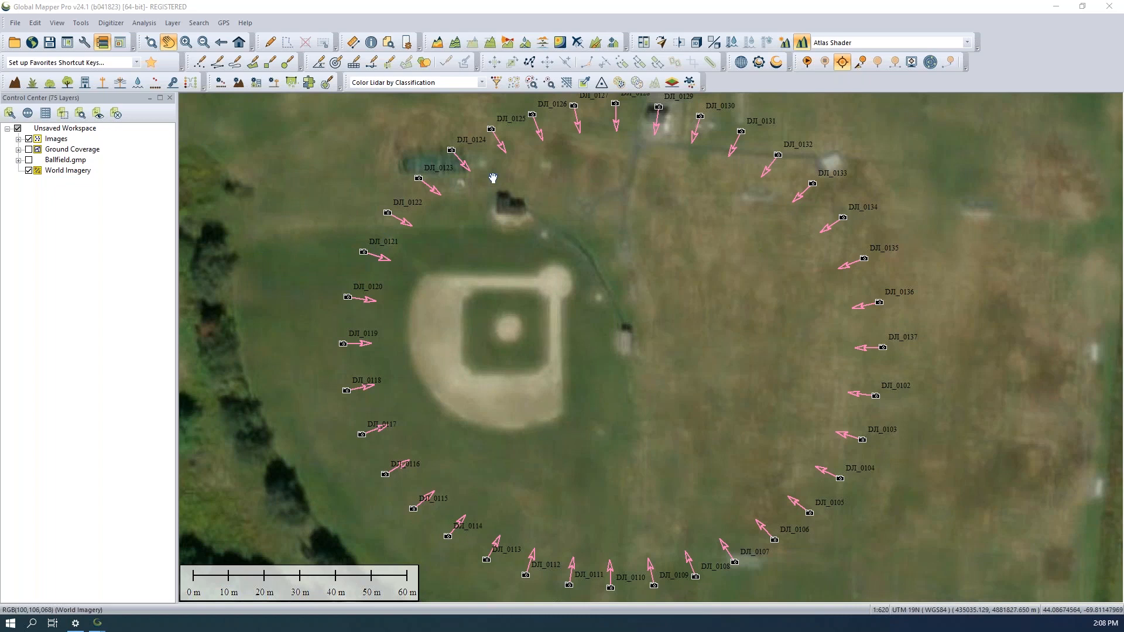
Hide the World Imagery layer and preview the photos at picture points DJI_0123 and DJI_0124 with the Feature Info tool
{"action": "left_click", "coordinate": [29, 171]}
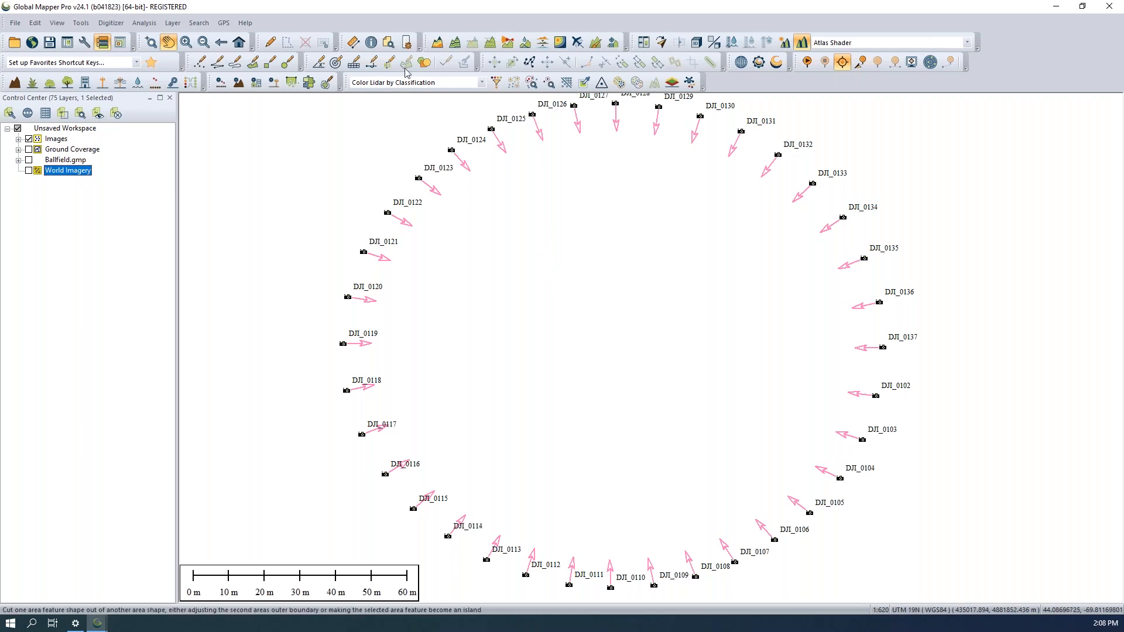
{"action": "left_click", "coordinate": [371, 42]}
{"action": "left_click", "coordinate": [418, 178]}
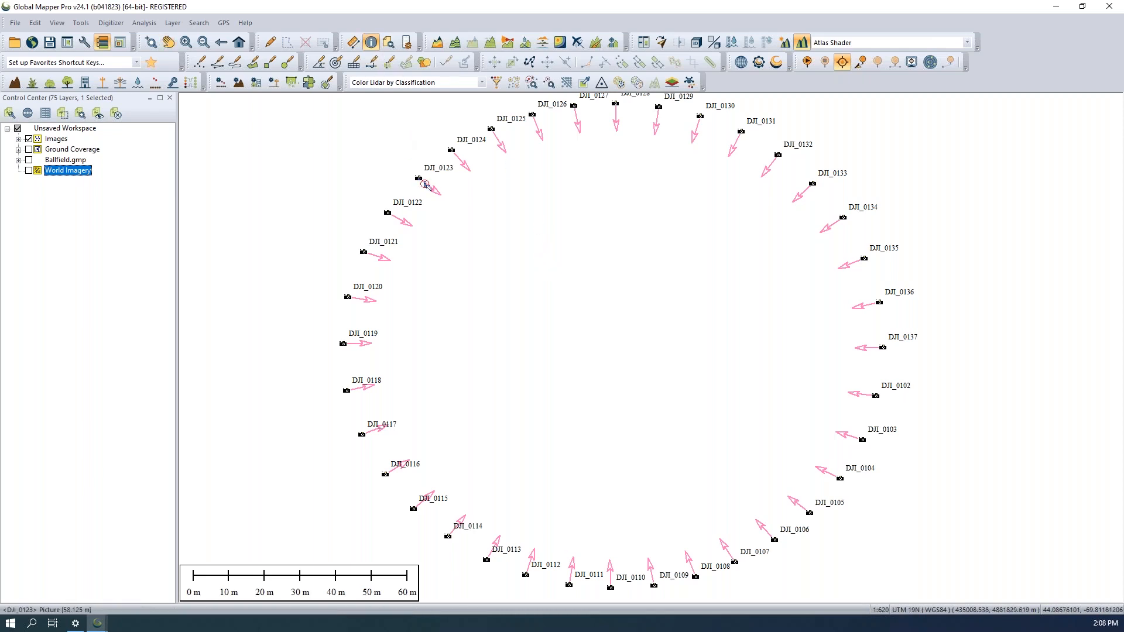
{"action": "left_click_drag", "start_coordinate": [276, 125], "coordinate": [239, 136]}
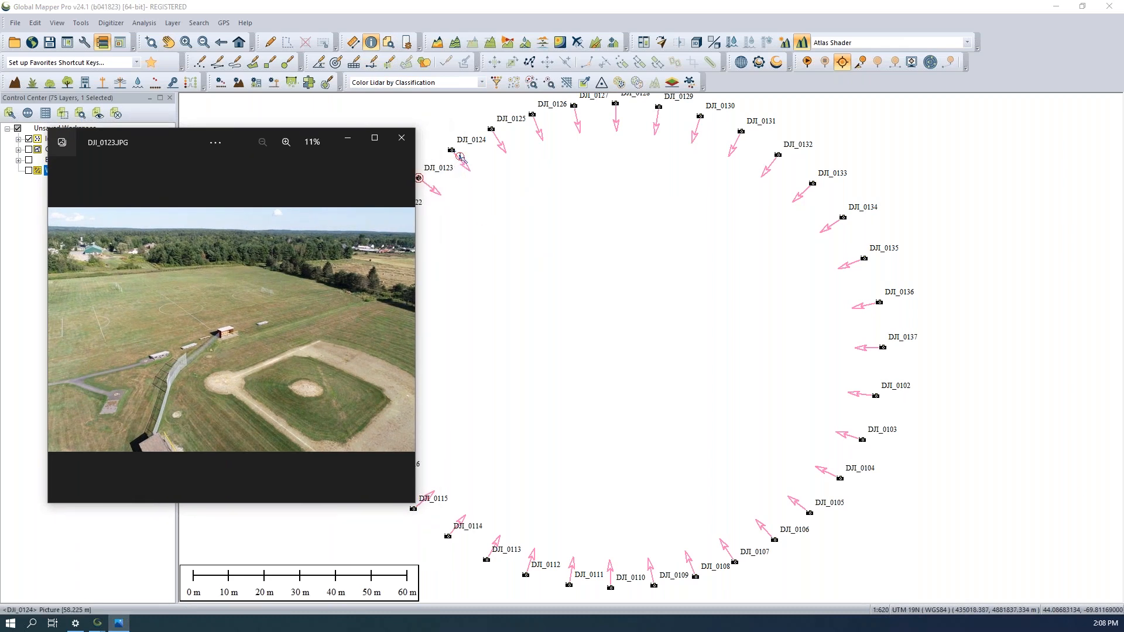
{"action": "left_click", "coordinate": [458, 157]}
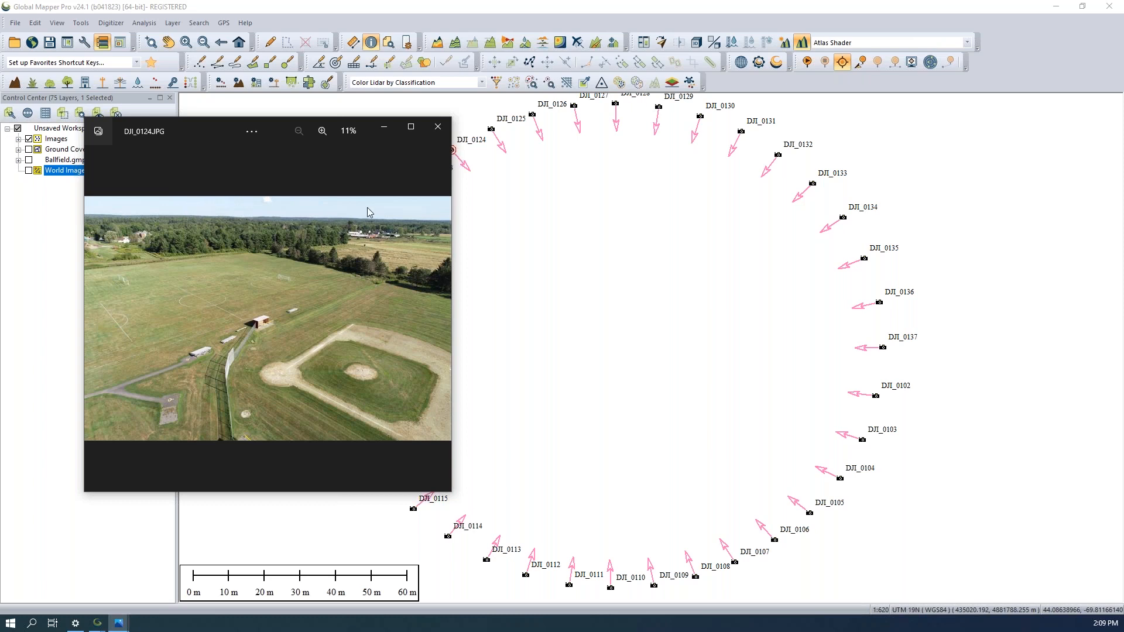
{"action": "left_click", "coordinate": [436, 129]}
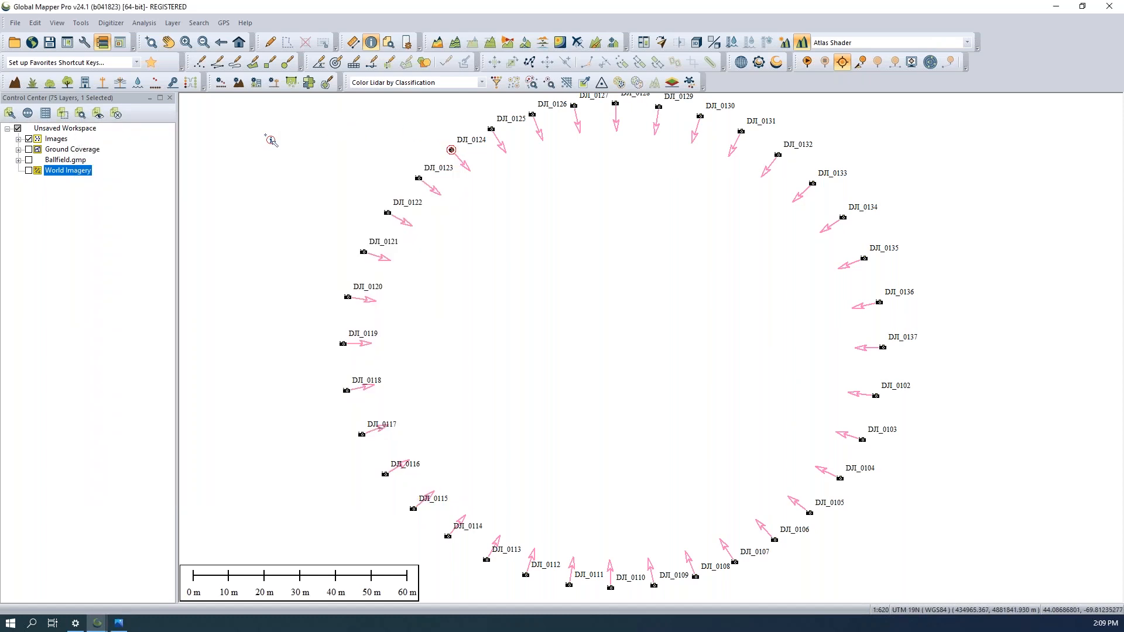
Start the Pixels to Points wizard and add the loaded picture points as its input images
{"action": "left_click", "coordinate": [692, 86]}
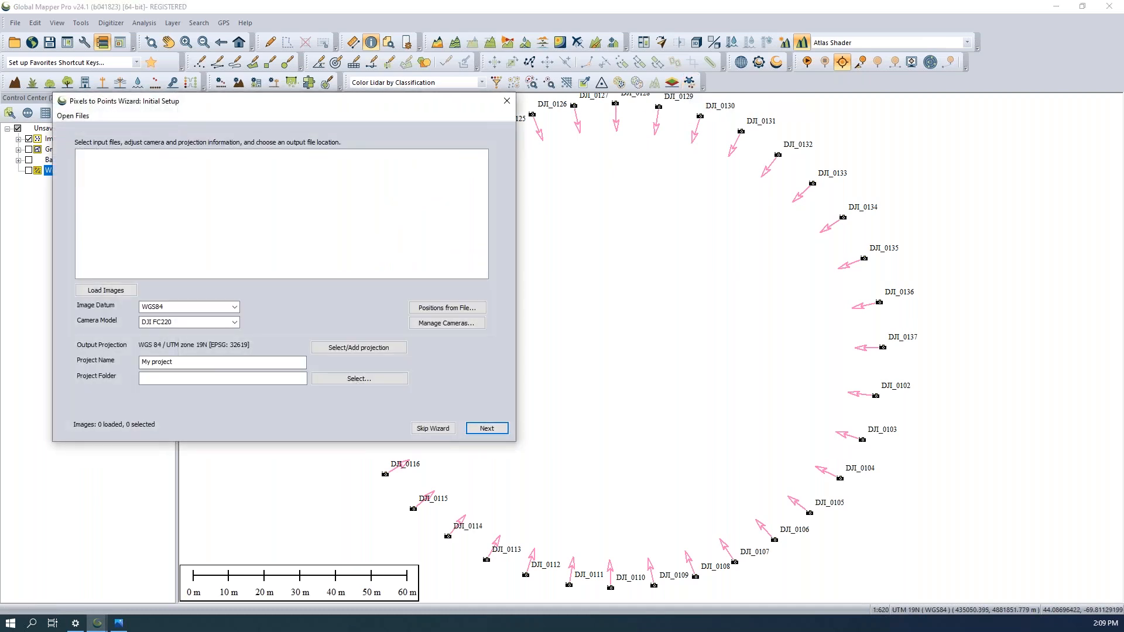
{"action": "left_click_drag", "start_coordinate": [377, 106], "coordinate": [368, 120]}
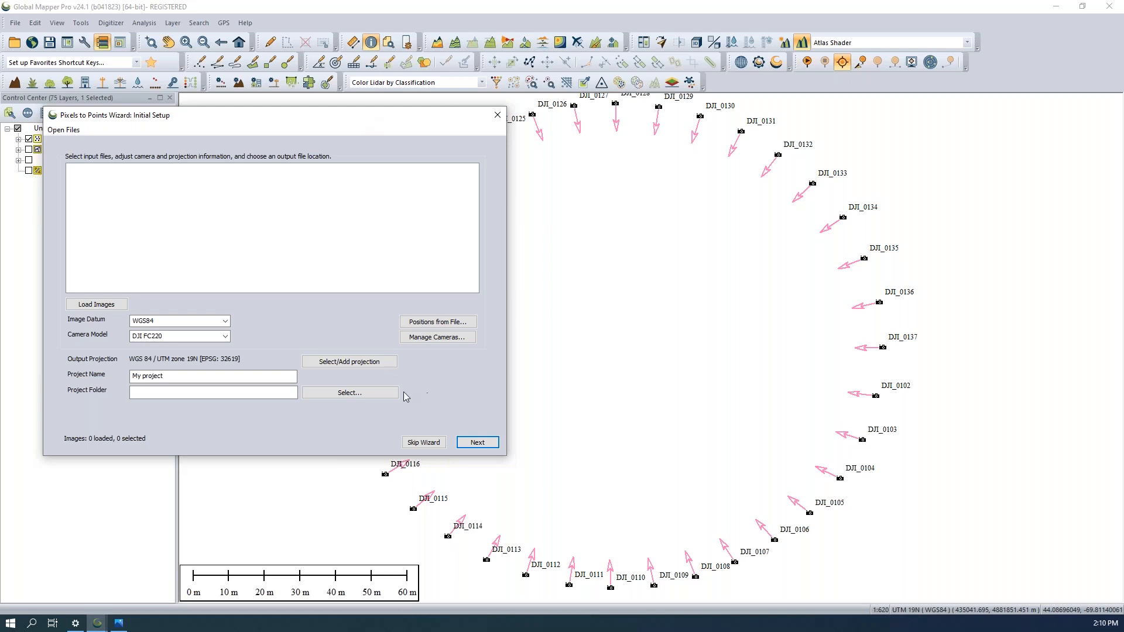
{"action": "right_click", "coordinate": [215, 222]}
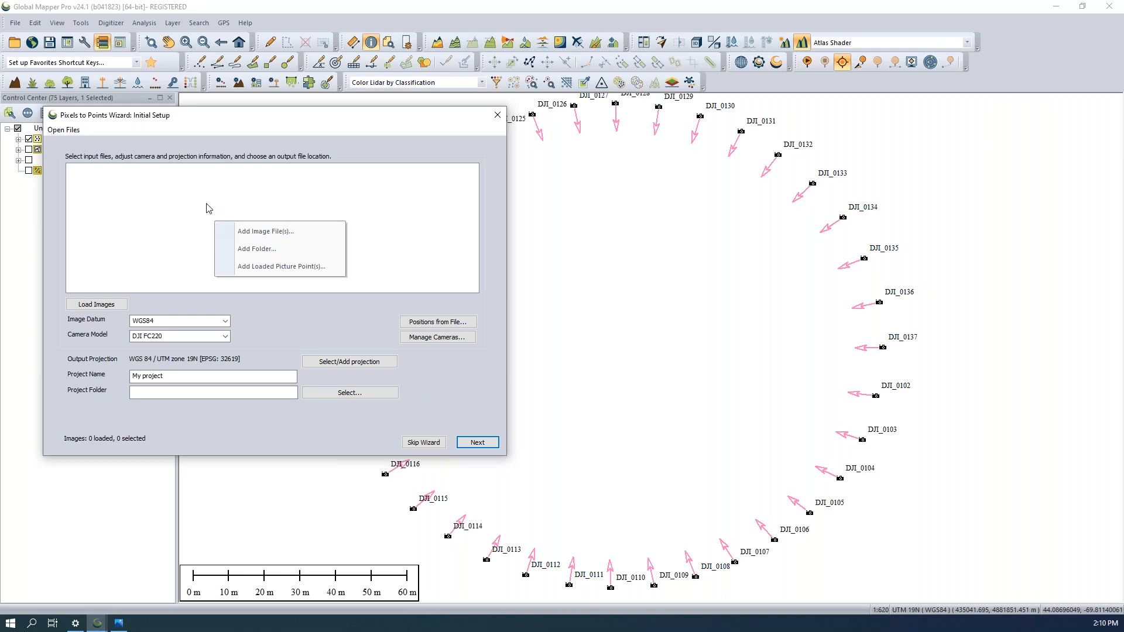
{"action": "left_click", "coordinate": [305, 270]}
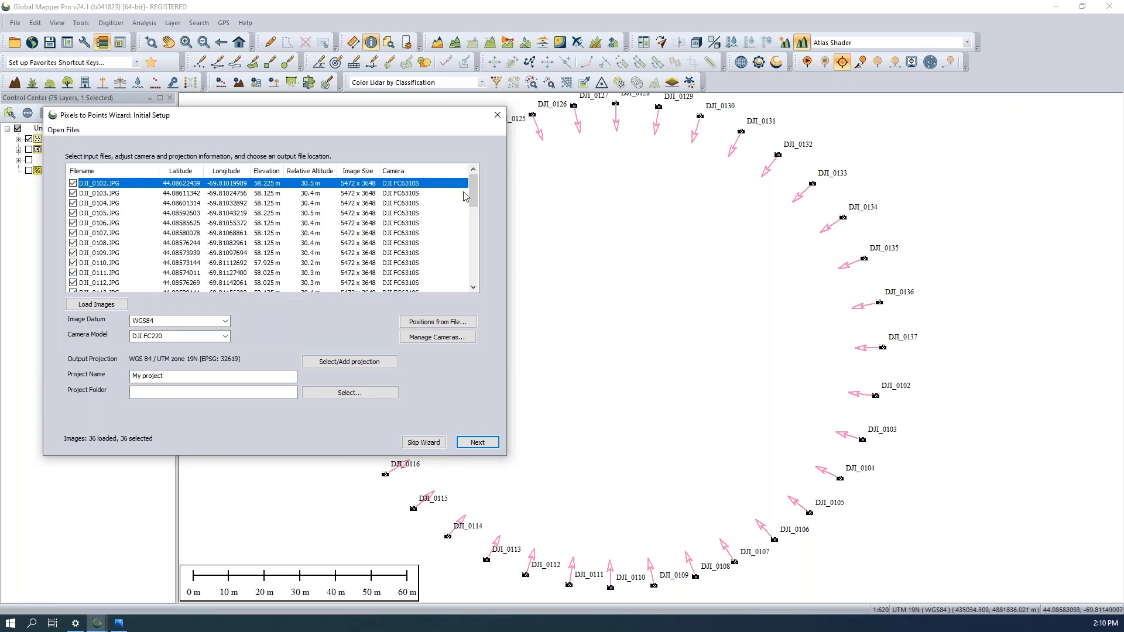
{"action": "left_click_drag", "start_coordinate": [475, 192], "coordinate": [475, 237]}
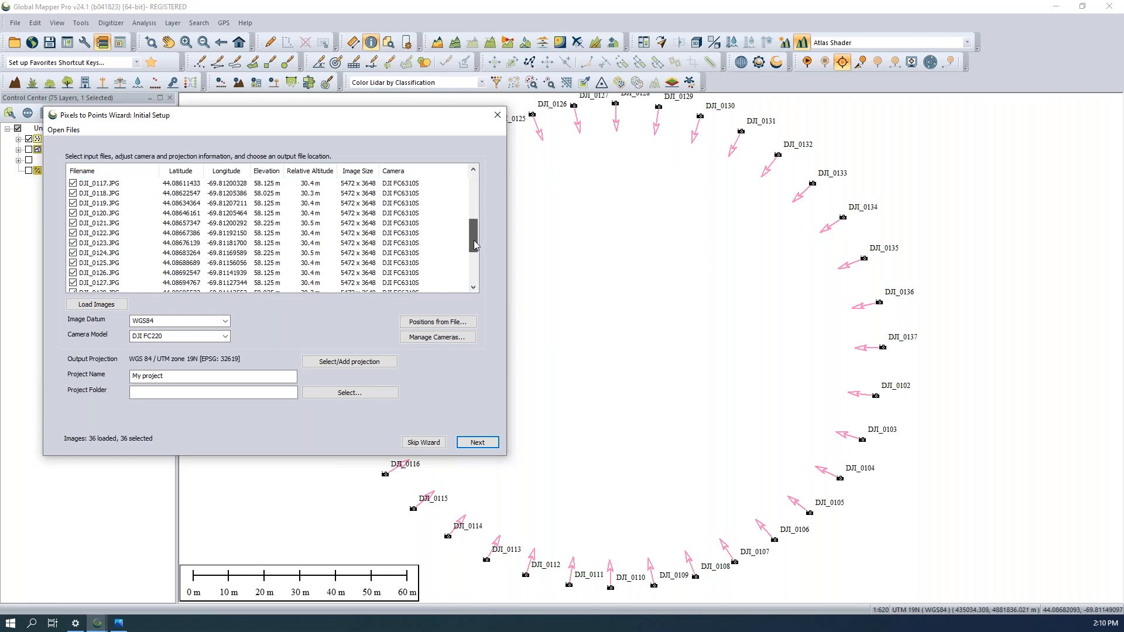
Set the project folder to the desktop's Data folder, keep the project name My project, and proceed to the project type
{"action": "left_click", "coordinate": [319, 393]}
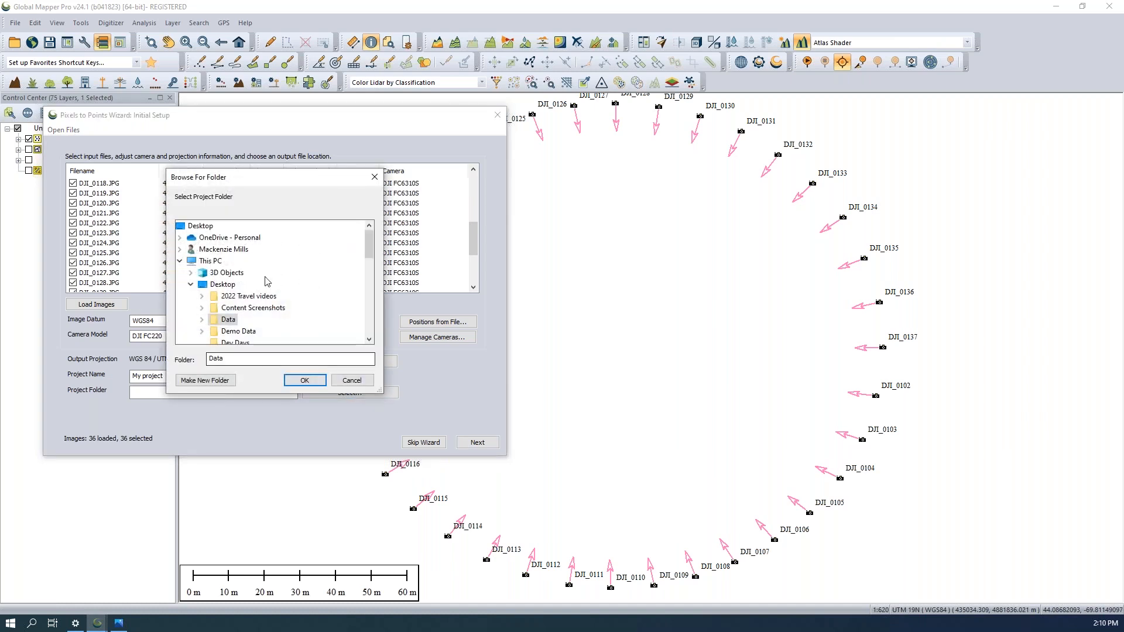
{"action": "left_click", "coordinate": [304, 380]}
{"action": "left_click", "coordinate": [151, 375]}
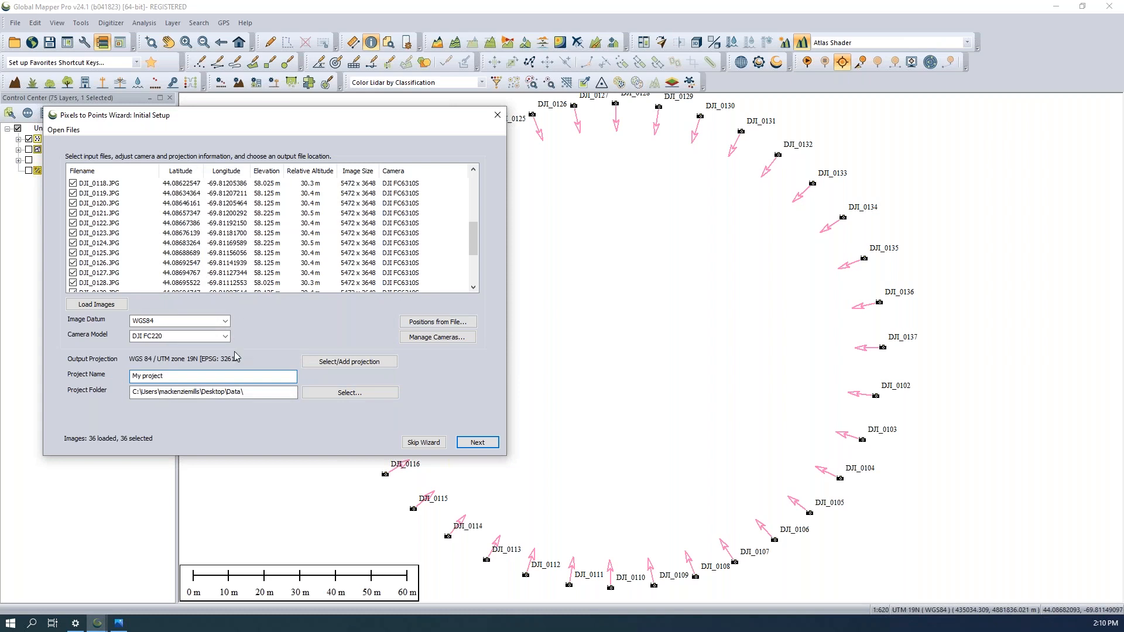
{"action": "left_click", "coordinate": [477, 442]}
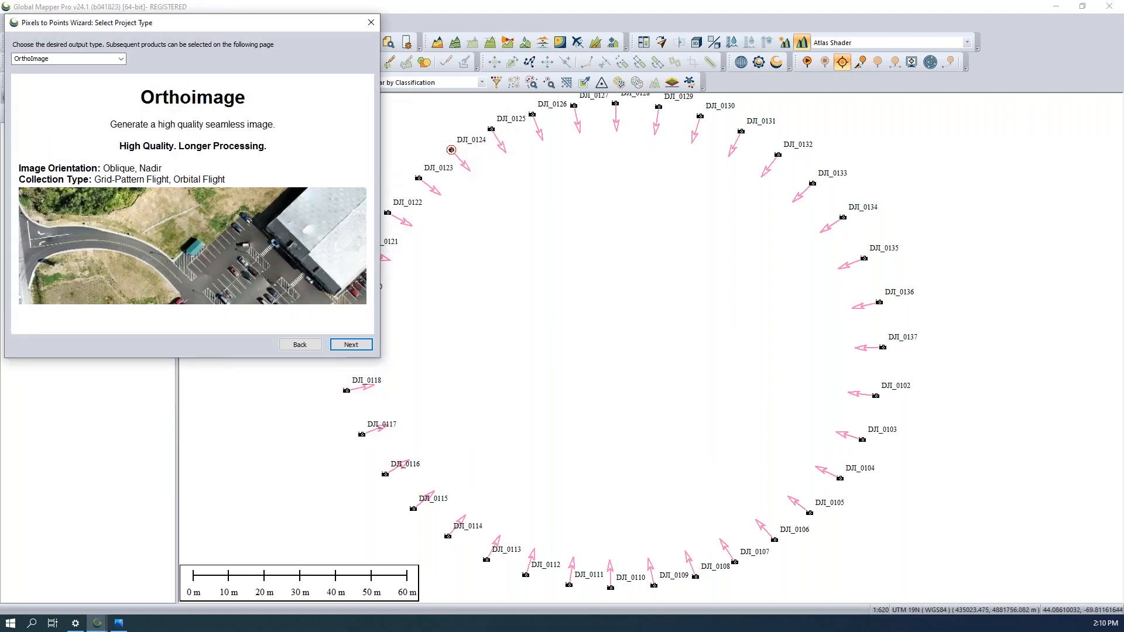
Choose 3D Point Cloud as the desired output type and proceed to the additional outputs
{"action": "left_click_drag", "start_coordinate": [92, 29], "coordinate": [129, 75]}
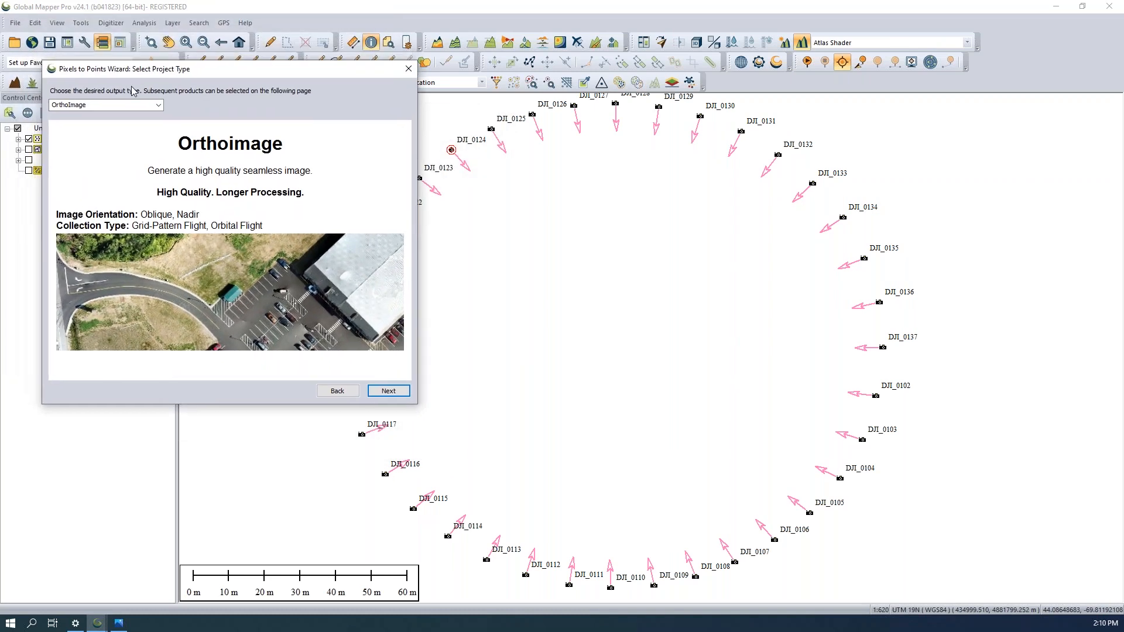
{"action": "left_click", "coordinate": [158, 105]}
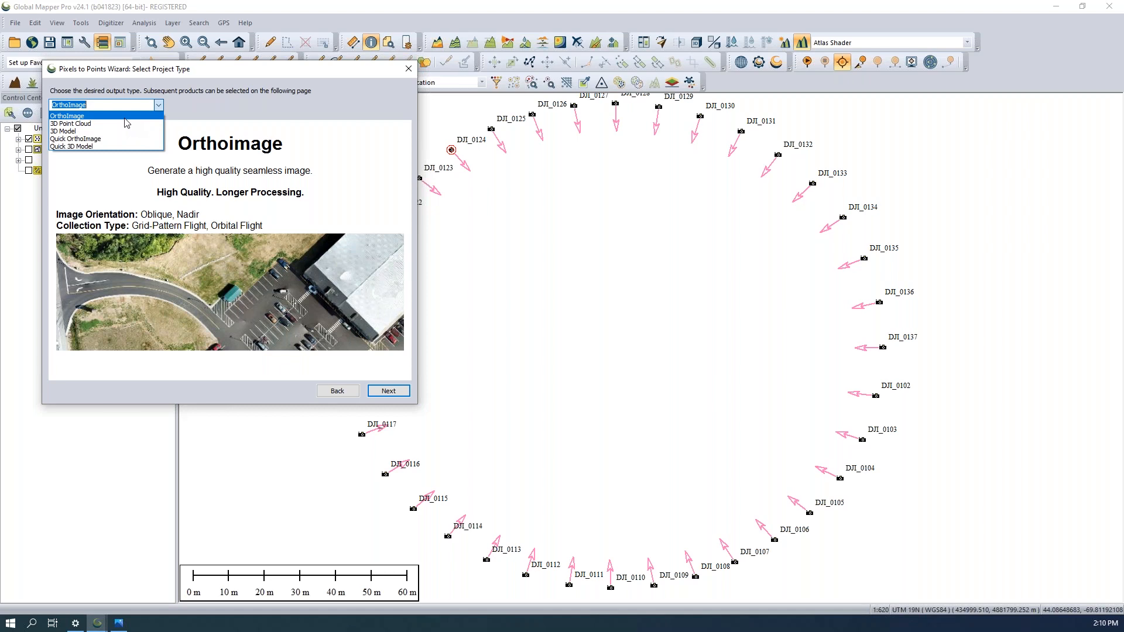
{"action": "left_click", "coordinate": [88, 124]}
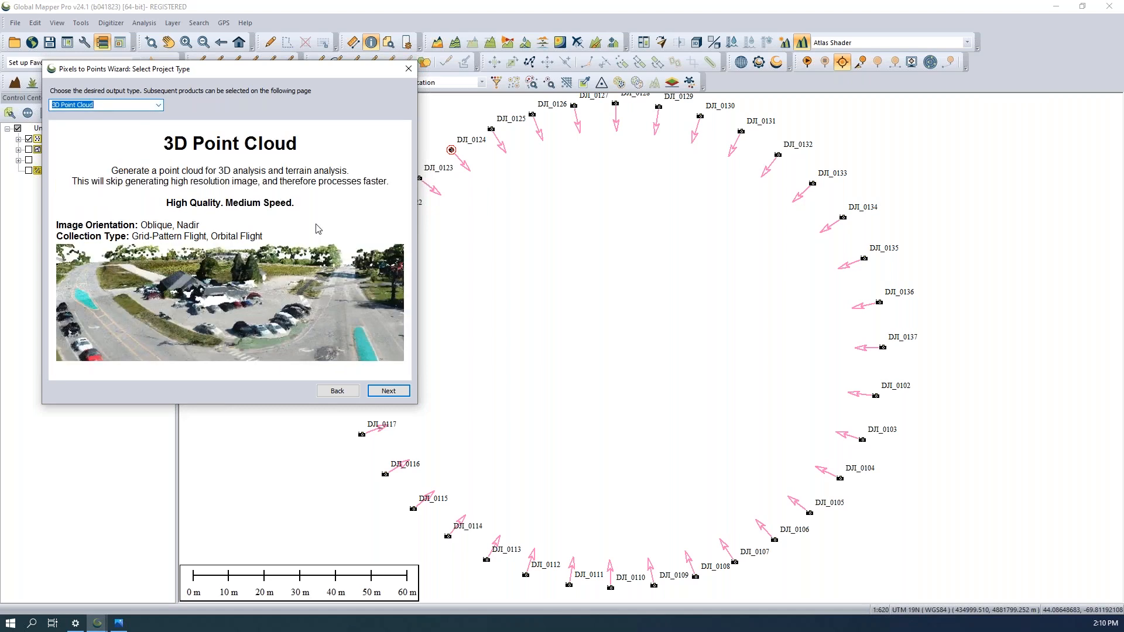
{"action": "left_click", "coordinate": [389, 391]}
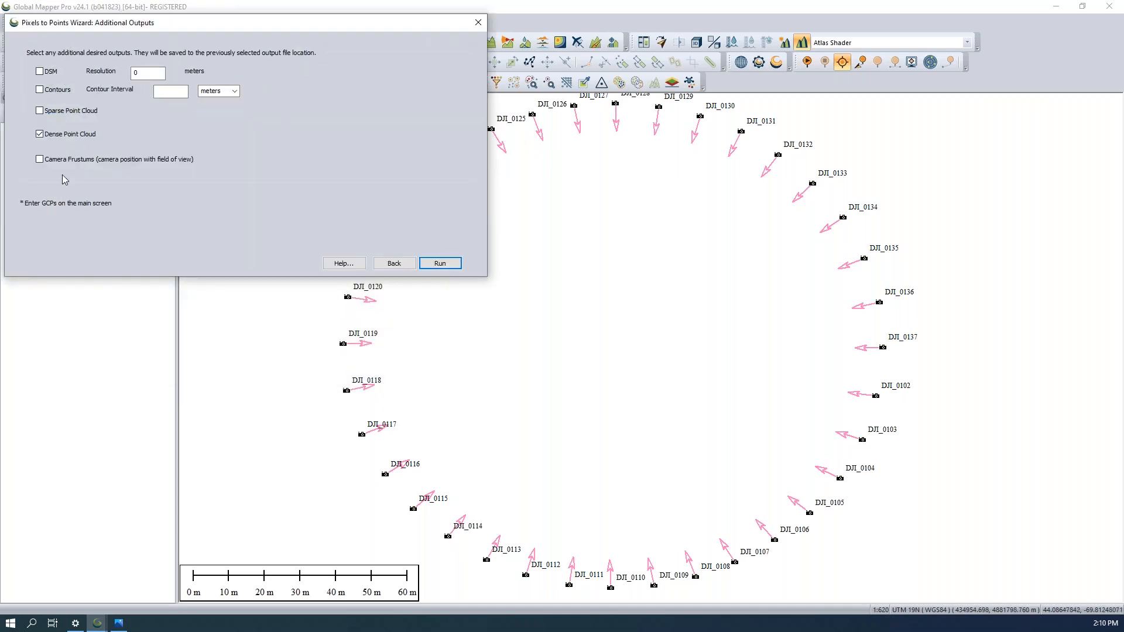
Exclude the dense point cloud from the additional outputs and run the wizard to reach the full tool settings
{"action": "left_click", "coordinate": [39, 136]}
{"action": "left_click_drag", "start_coordinate": [146, 24], "coordinate": [191, 93]}
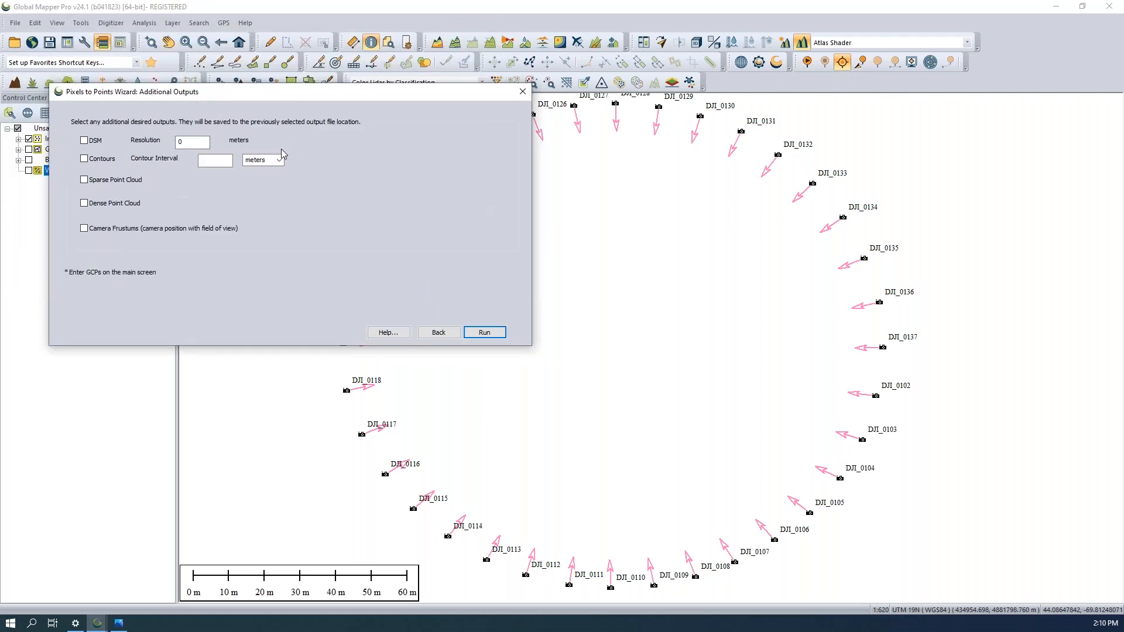
{"action": "left_click", "coordinate": [480, 332]}
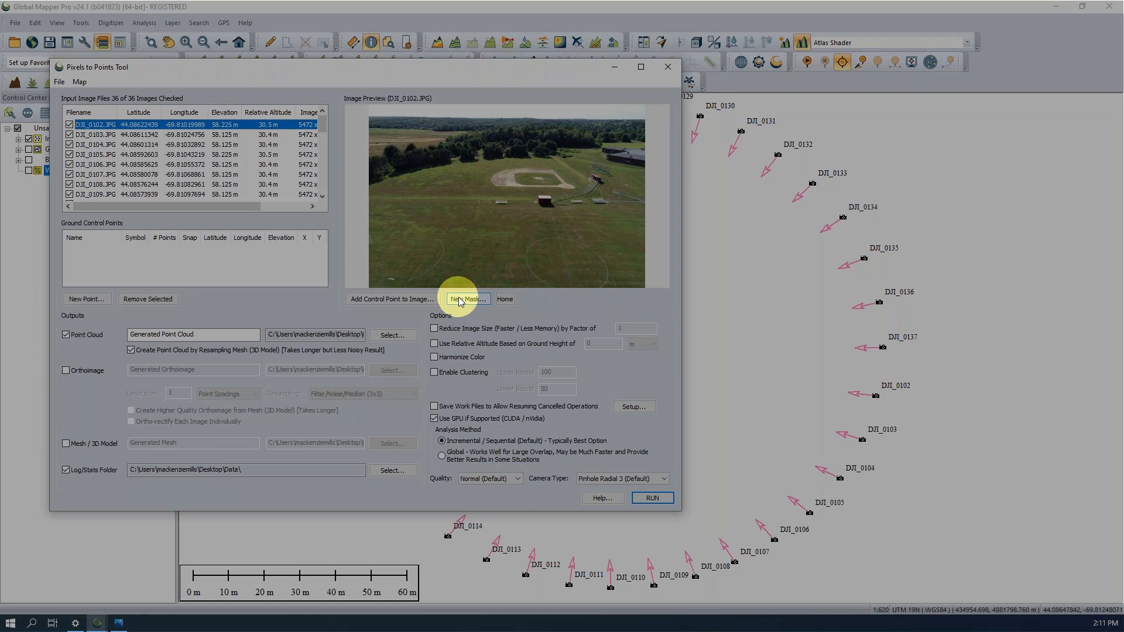
Draw a polygon mask directly on the DJI_0102.JPG preview, covering the sky above the horizon
{"action": "left_click", "coordinate": [459, 300]}
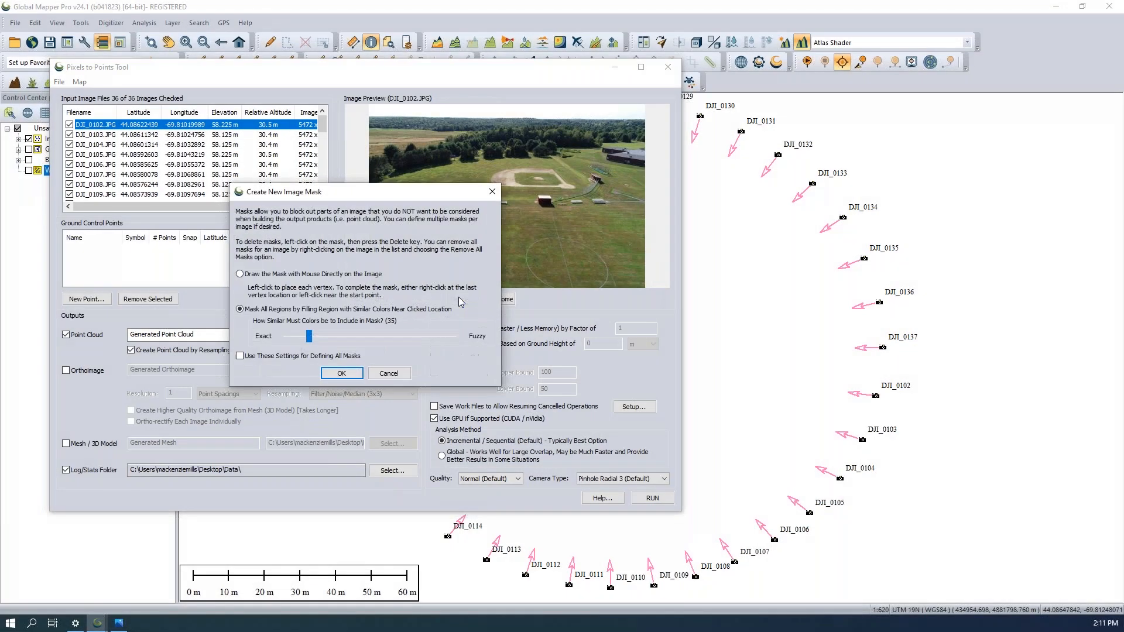
{"action": "left_click_drag", "start_coordinate": [418, 195], "coordinate": [294, 165]}
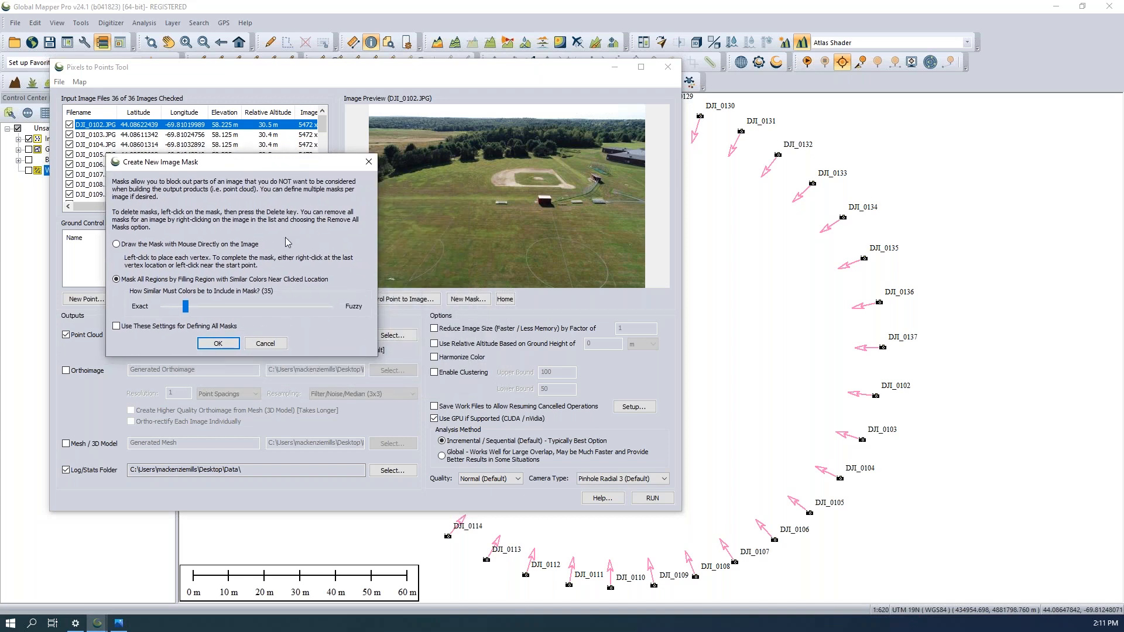
{"action": "left_click", "coordinate": [173, 246]}
{"action": "left_click", "coordinate": [218, 344]}
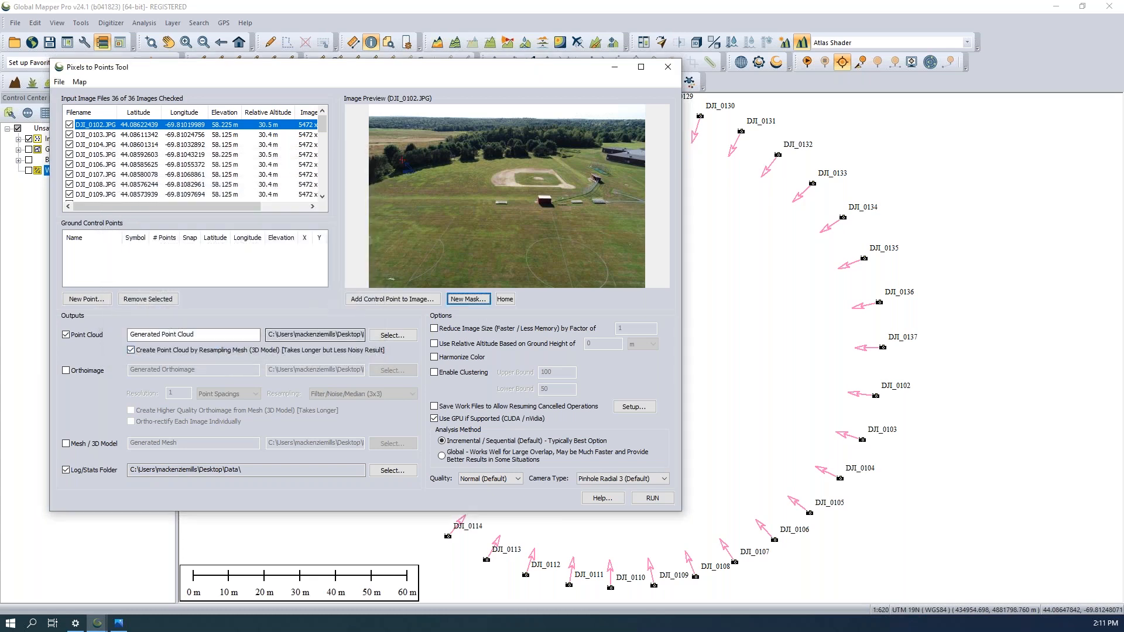
{"action": "left_click", "coordinate": [370, 109]}
{"action": "left_click", "coordinate": [371, 132]}
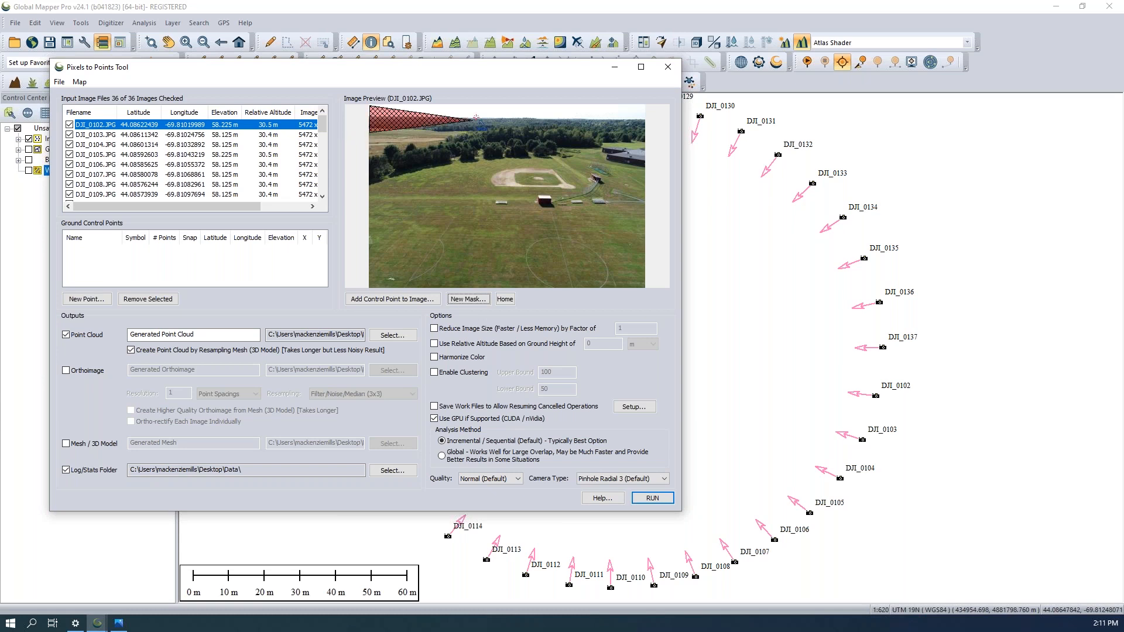
{"action": "left_click", "coordinate": [538, 118]}
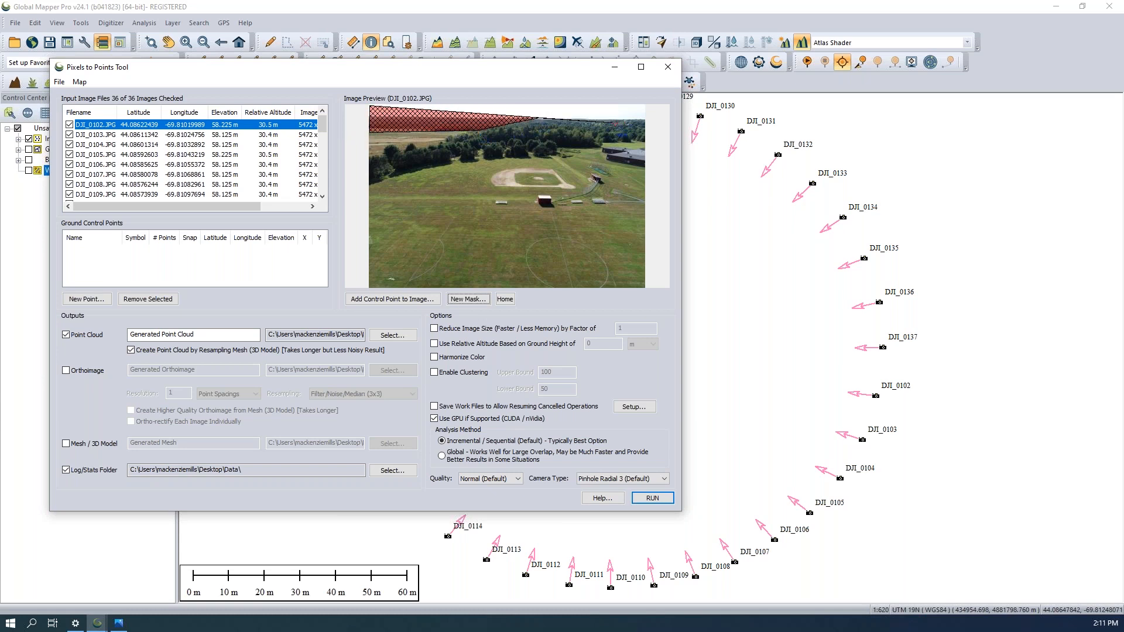
{"action": "left_click", "coordinate": [646, 121]}
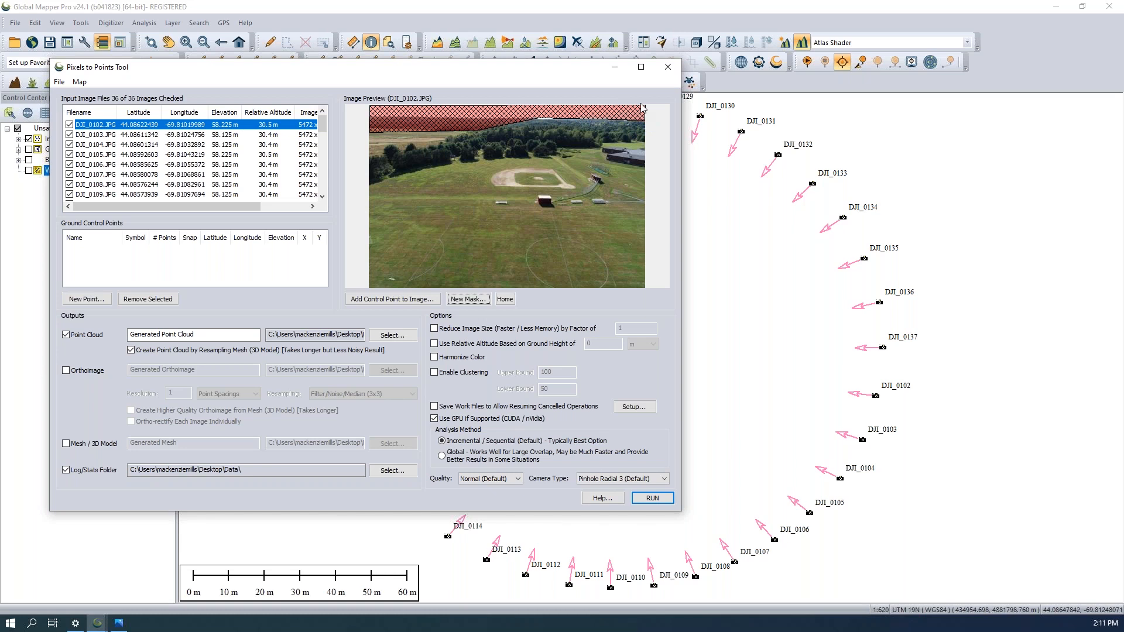
{"action": "right_click", "coordinate": [645, 106]}
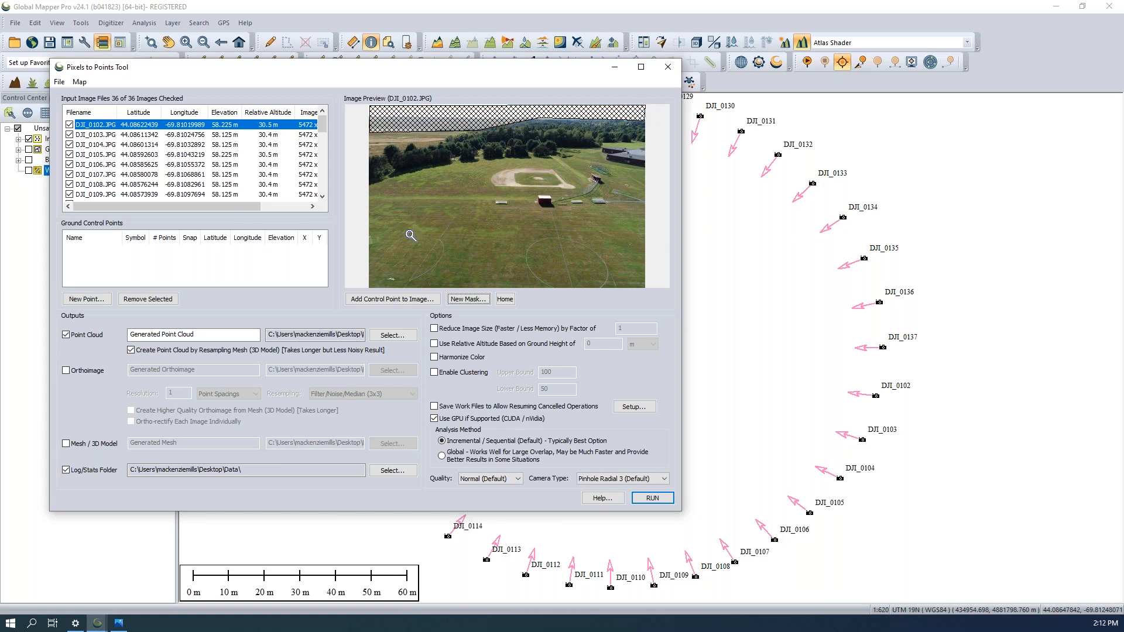
Delete the hand-drawn sky mask from DJI_0102.JPG
{"action": "left_click", "coordinate": [447, 121]}
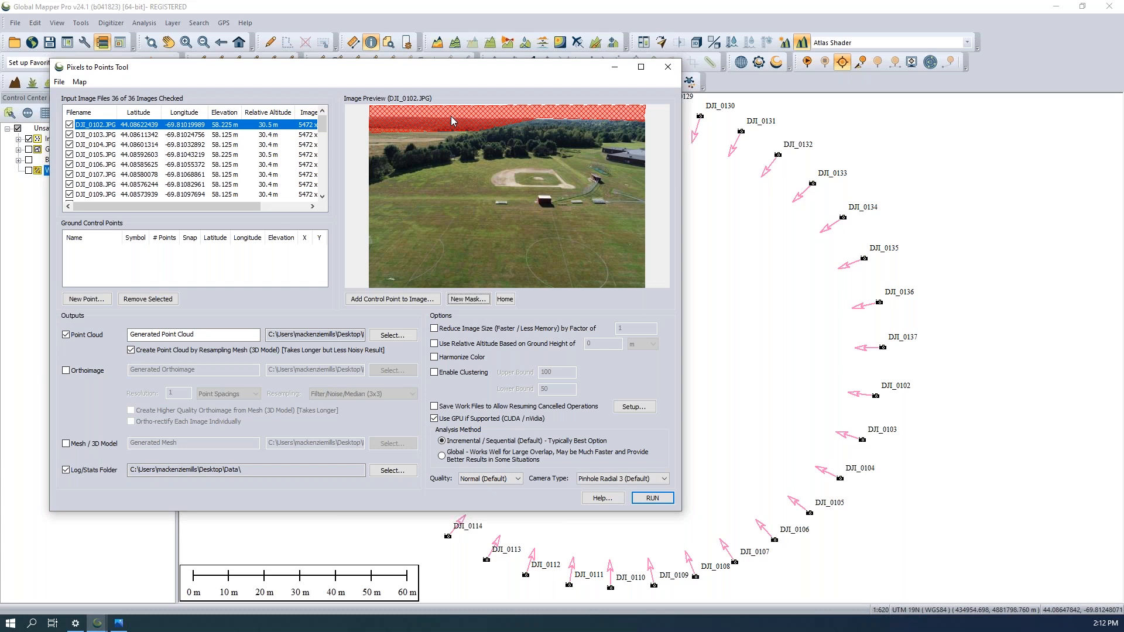
{"action": "key", "text": "Delete"}
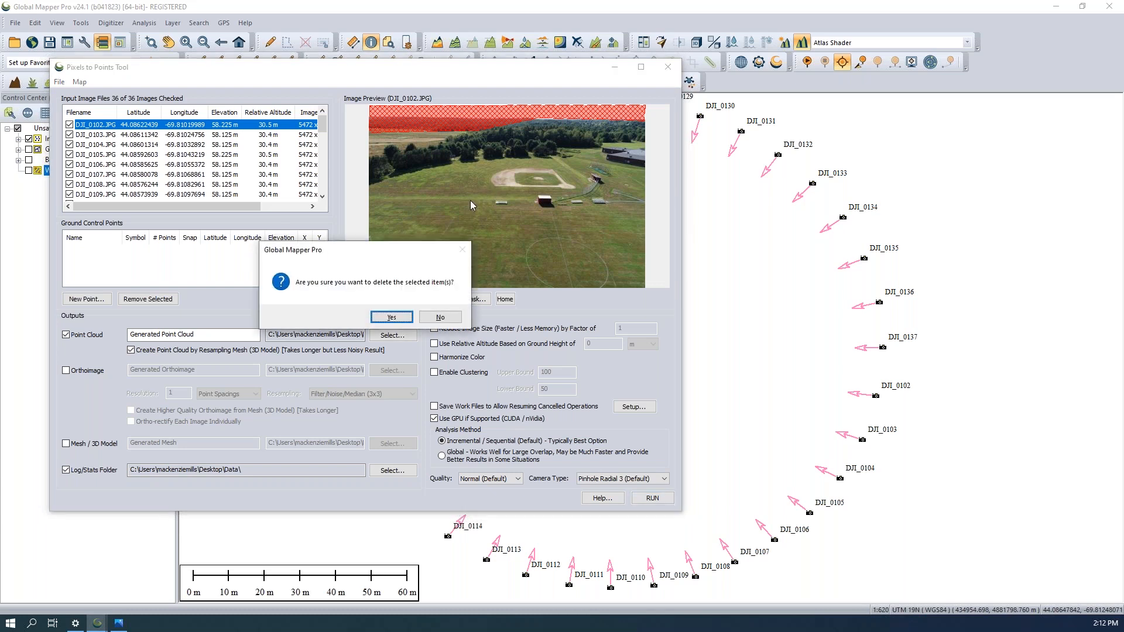
{"action": "left_click", "coordinate": [389, 317]}
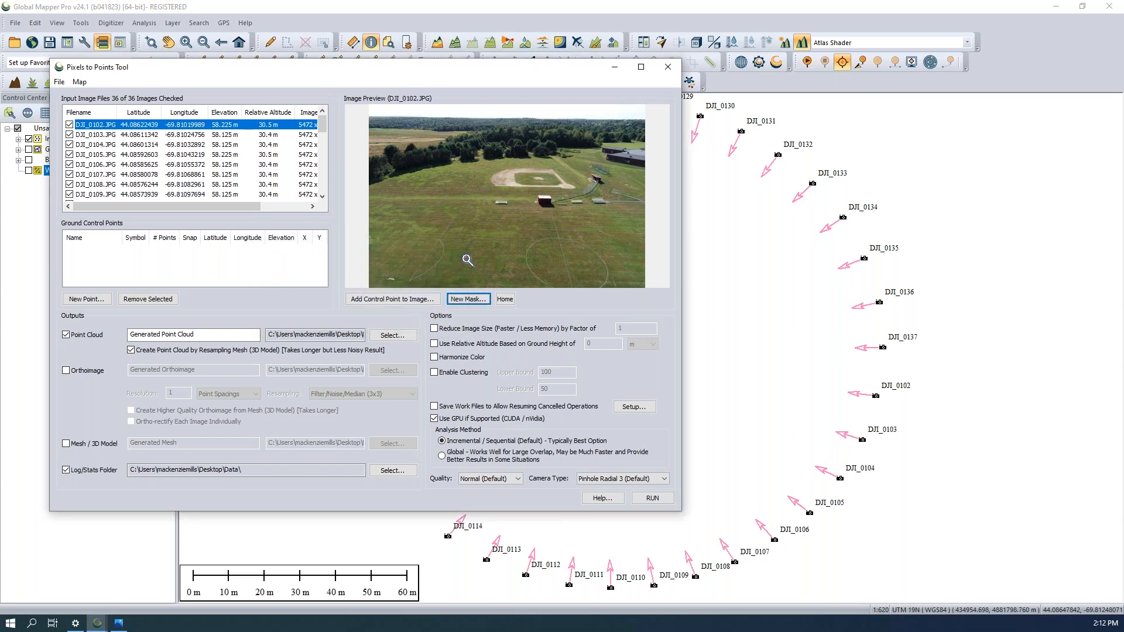
Mask the sky in DJI_0102.JPG by filling the region of similar colors at similarity 35, and inspect the mask's edge along the horizon
{"action": "left_click", "coordinate": [472, 301]}
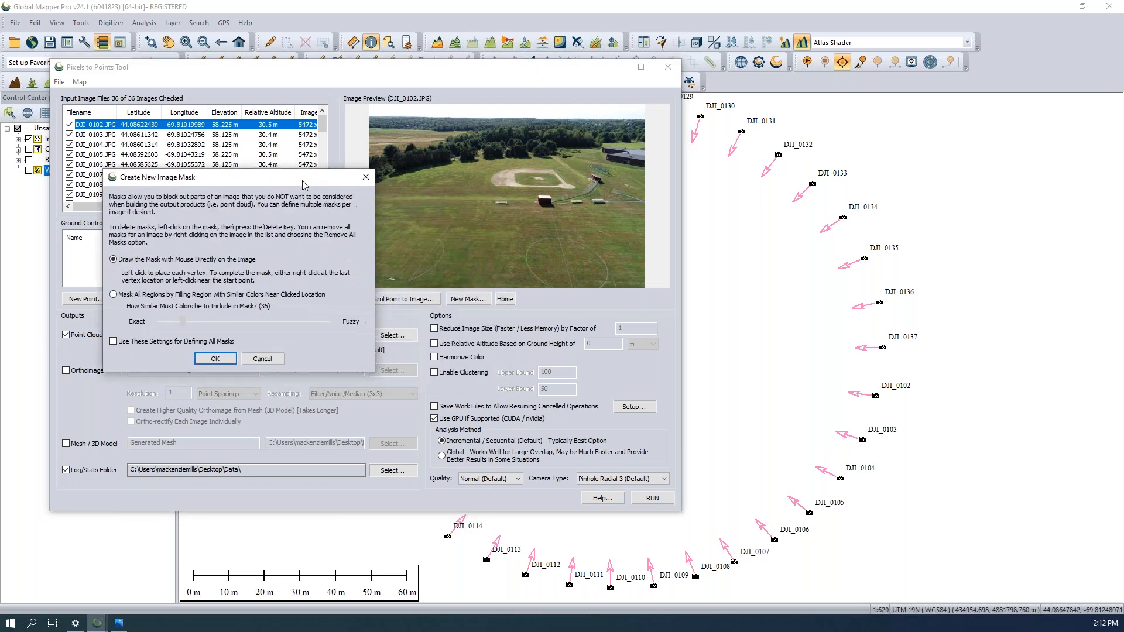
{"action": "left_click", "coordinate": [124, 297]}
{"action": "left_click", "coordinate": [222, 357]}
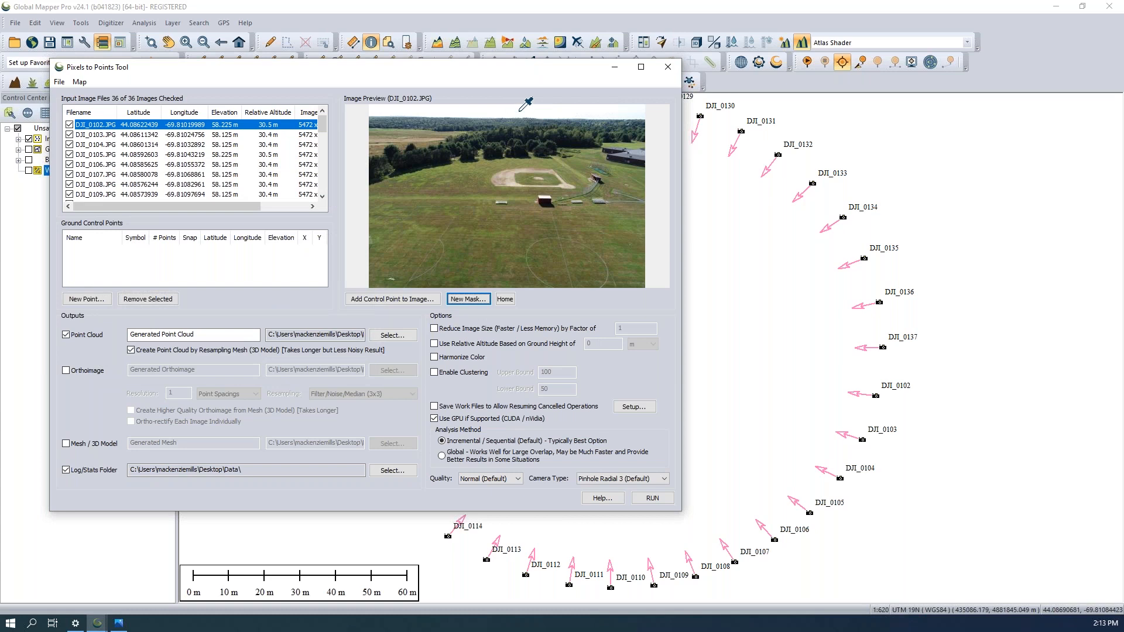
{"action": "left_click", "coordinate": [507, 111]}
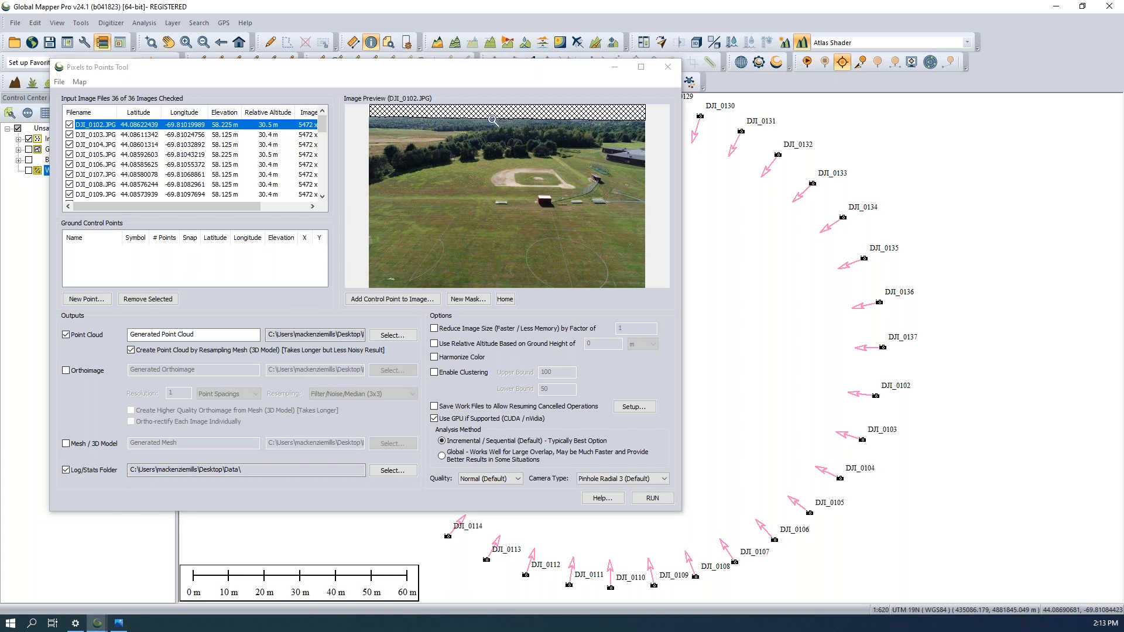
{"action": "scroll", "coordinate": [492, 117], "scroll_direction": "up", "scroll_amount": 2}
{"action": "scroll", "coordinate": [489, 116], "scroll_direction": "up", "scroll_amount": 1}
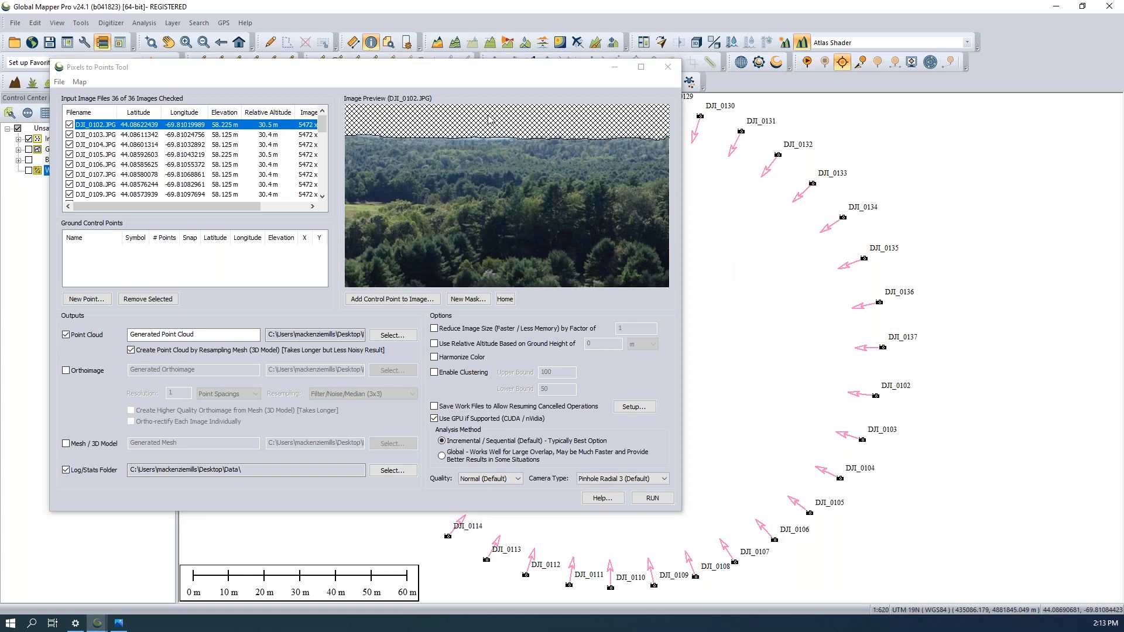
{"action": "scroll", "coordinate": [509, 133], "scroll_direction": "down", "scroll_amount": 1}
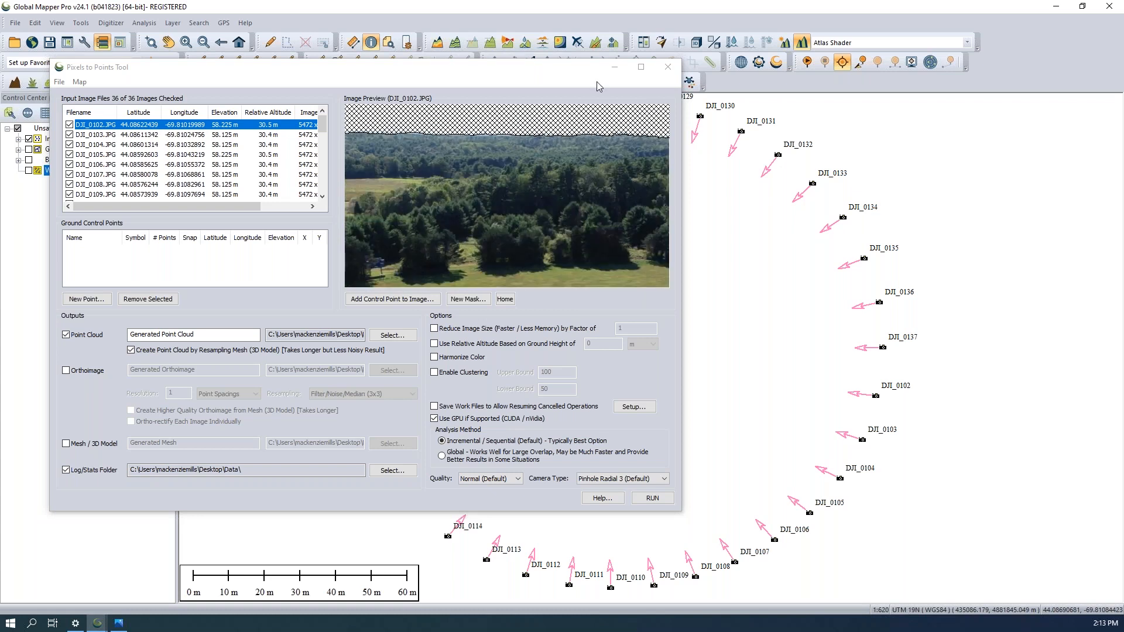
{"action": "scroll", "coordinate": [517, 144], "scroll_direction": "down", "scroll_amount": 2}
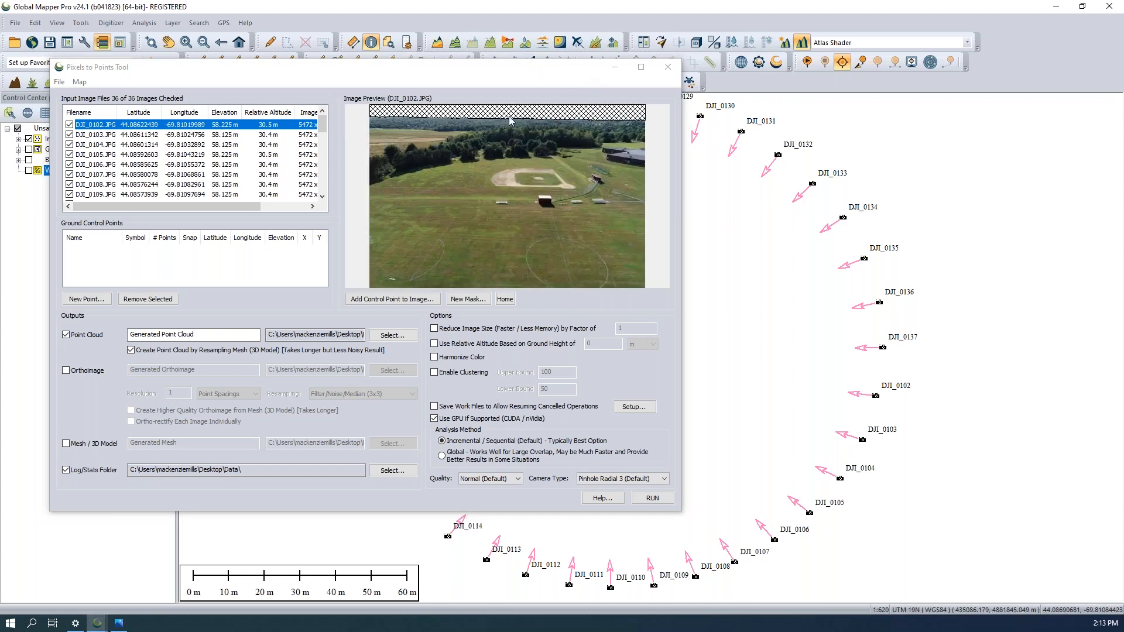
Mask the sky in DJI_0103.JPG by filling similar colors at similarity 35, and apply these settings to all masks
{"action": "left_click", "coordinate": [170, 137]}
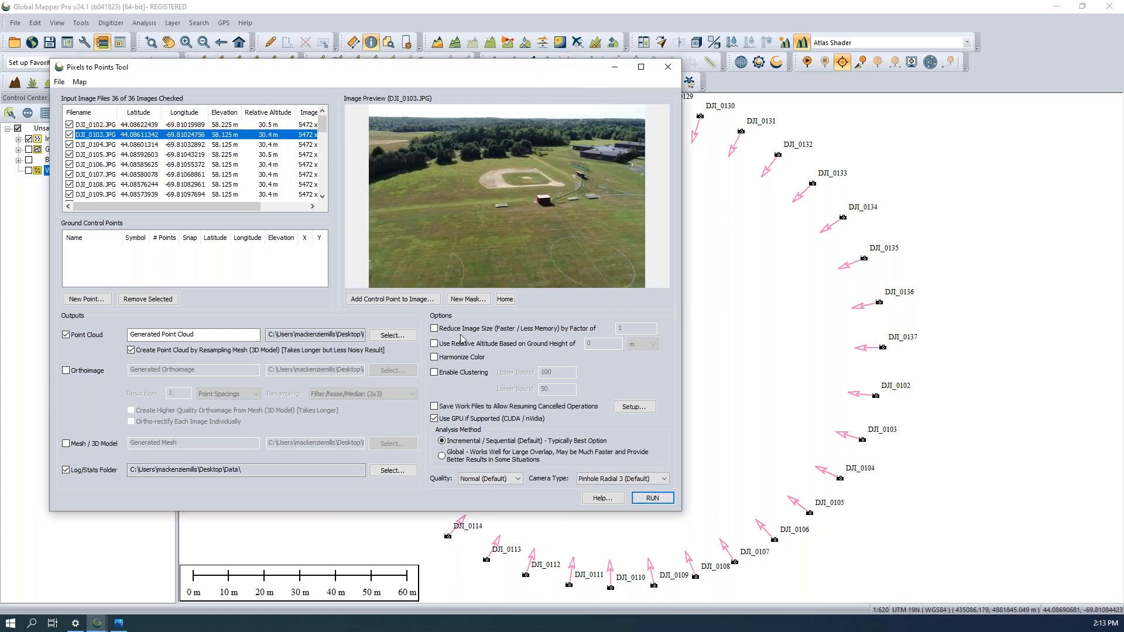
{"action": "left_click", "coordinate": [475, 300]}
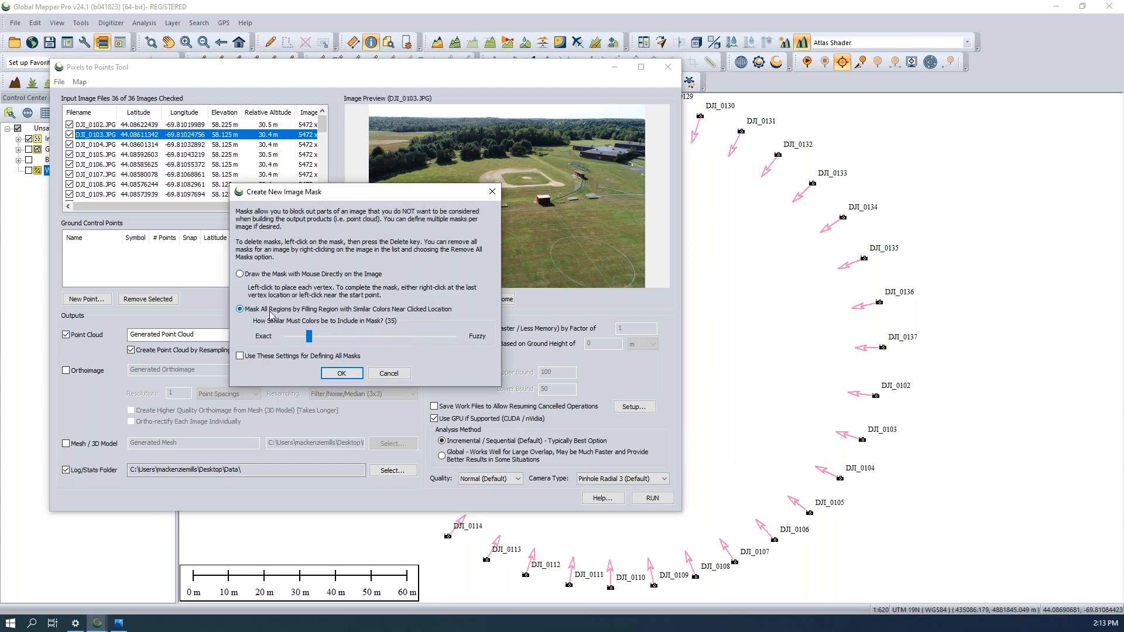
{"action": "left_click", "coordinate": [250, 357]}
{"action": "left_click", "coordinate": [342, 375]}
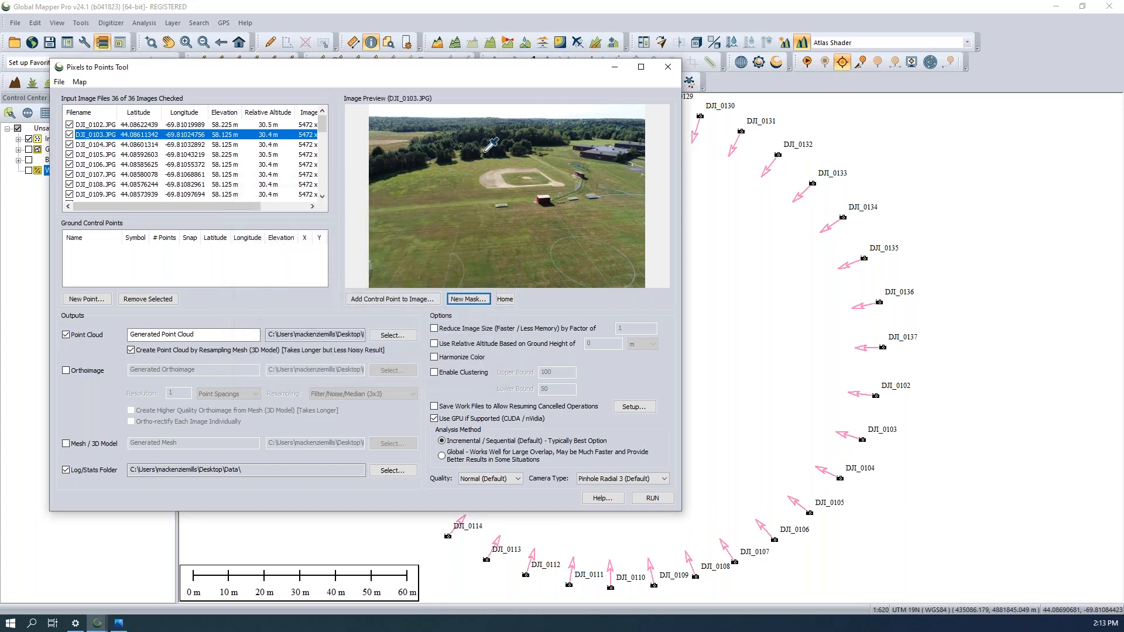
{"action": "left_click", "coordinate": [477, 107]}
Mask the sky in DJI_0104.JPG by filling its similarly colored region with the stored mask settings
{"action": "left_click", "coordinate": [273, 146]}
{"action": "left_click", "coordinate": [469, 299]}
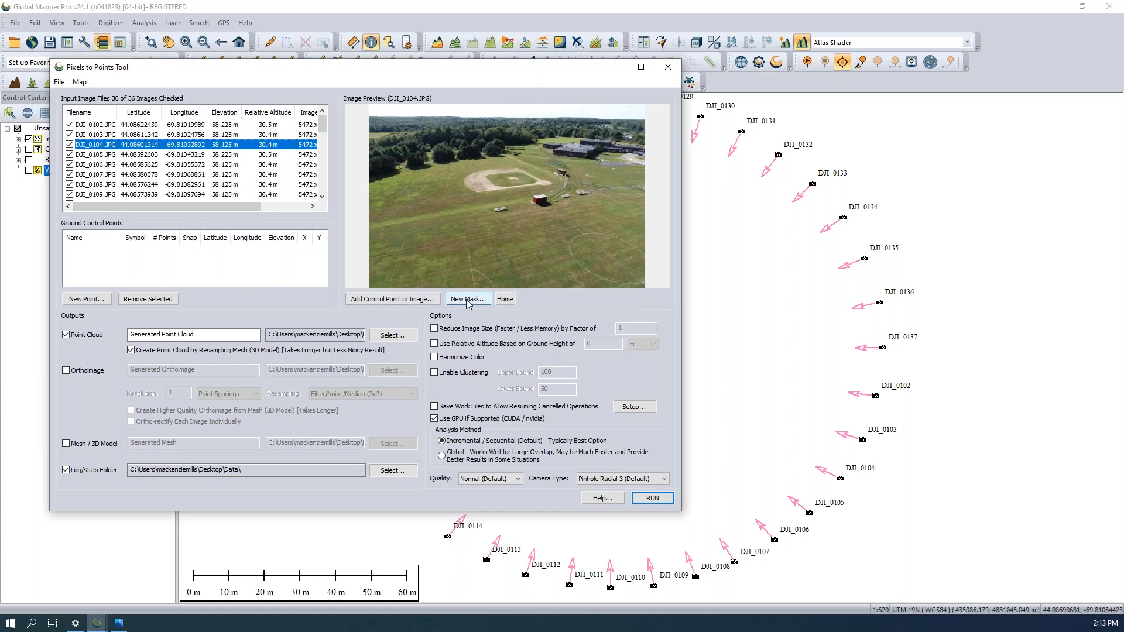
{"action": "left_click", "coordinate": [508, 109]}
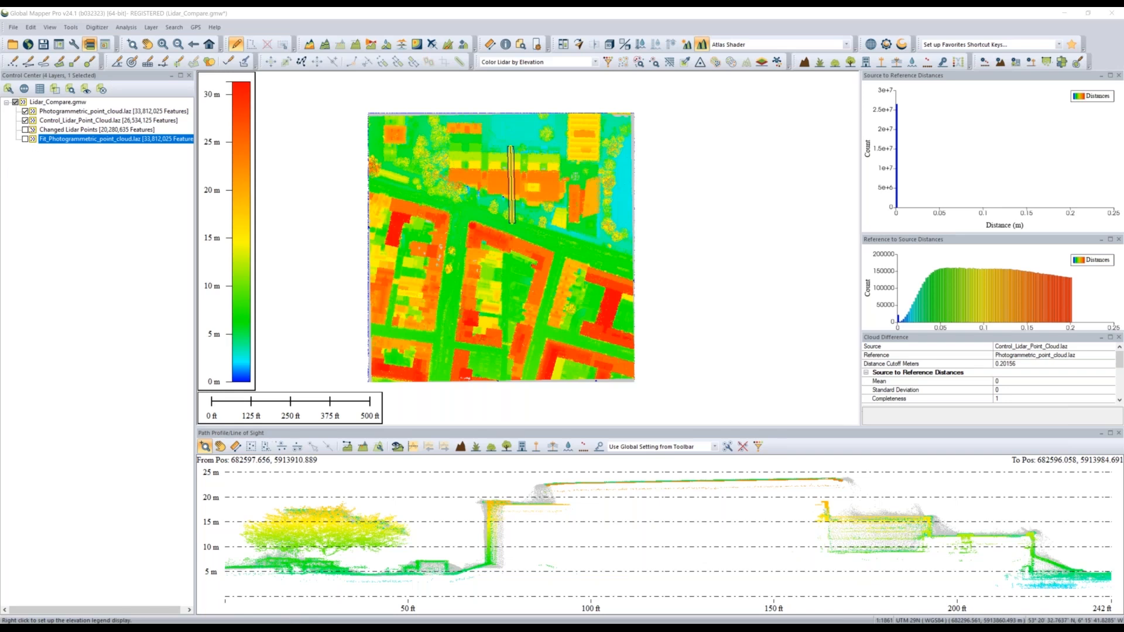
Hide Control_Lidar_Point_Cloud.laz to examine the distance coloring of the photogrammetric cloud, and show the control cloud again
{"action": "left_click", "coordinate": [25, 121]}
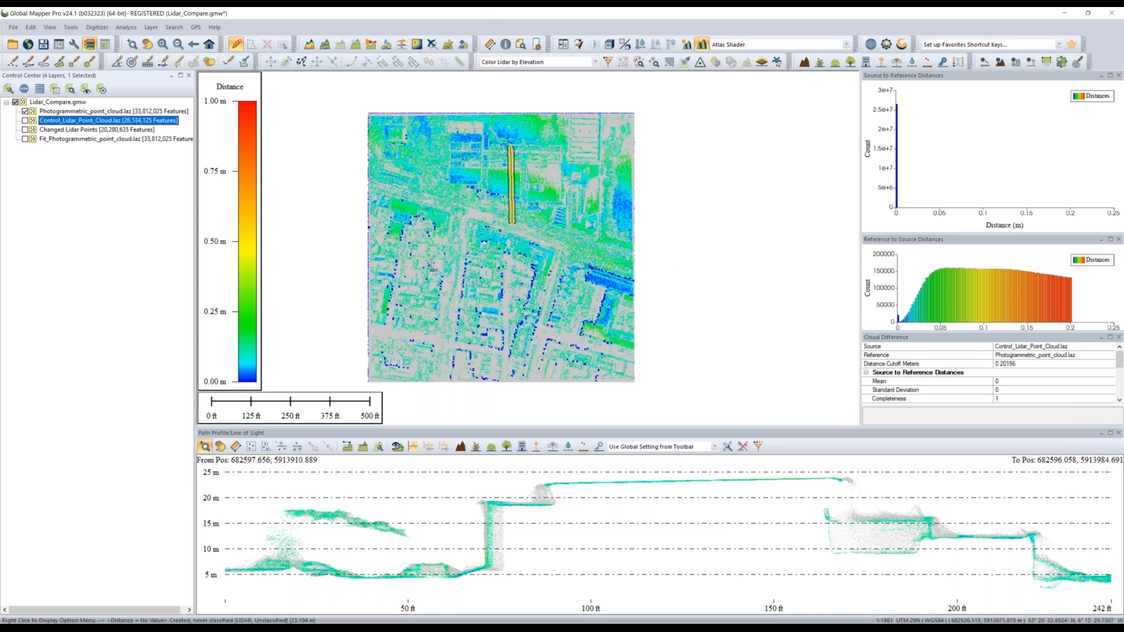
{"action": "mouse_move", "coordinate": [404, 298]}
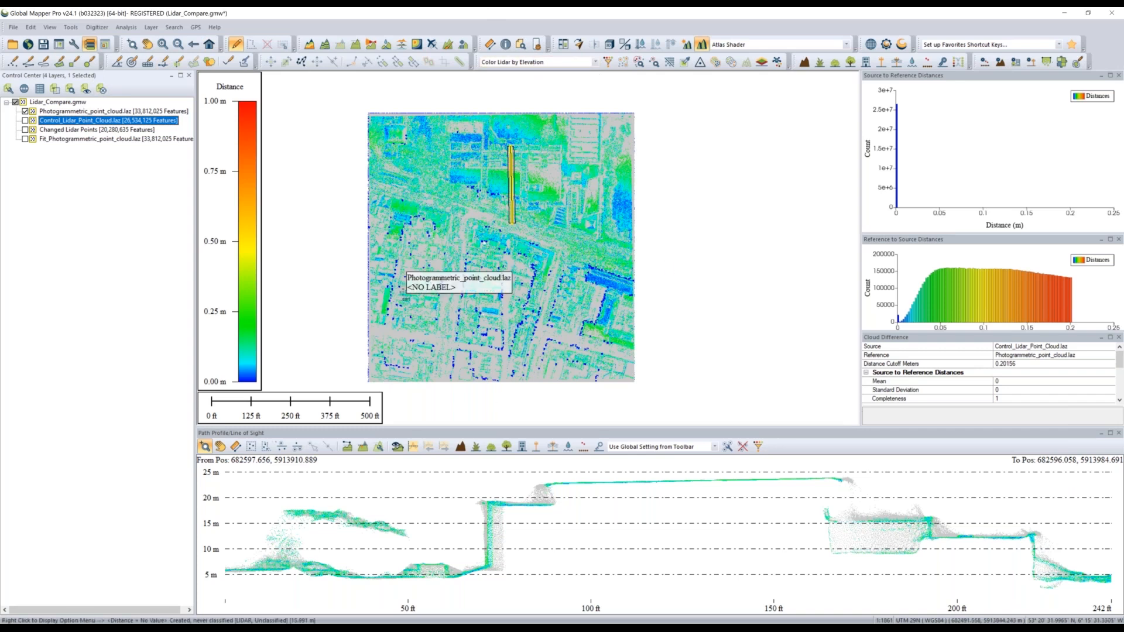
{"action": "left_click", "coordinate": [25, 120]}
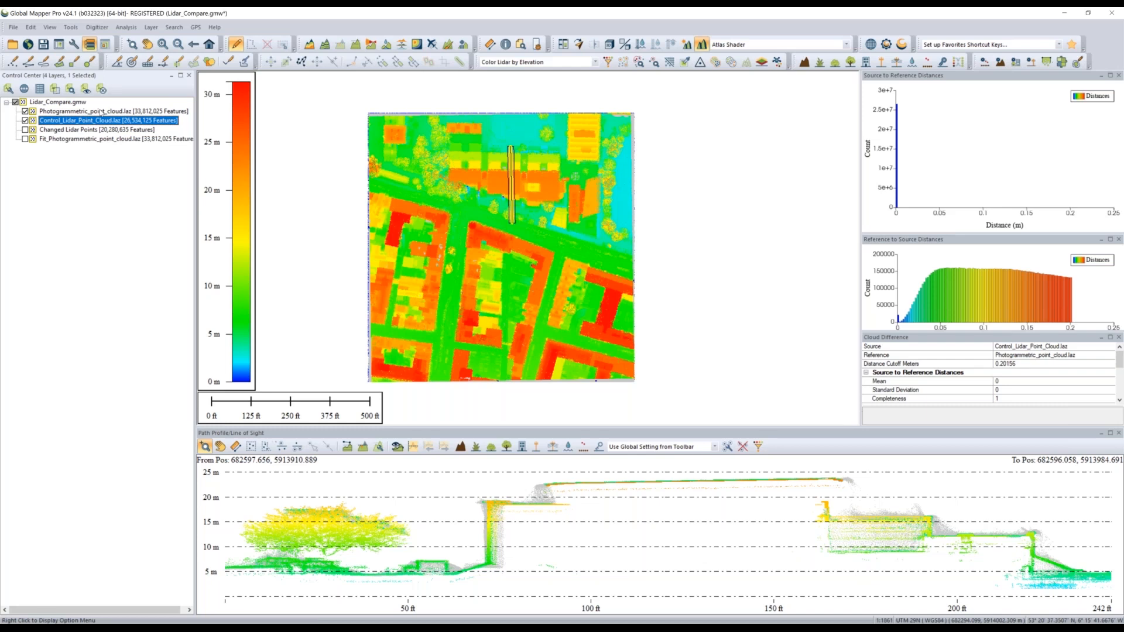
Check the lidar draw mode options of Photogrammetric_point_cloud.laz and close them without changes
{"action": "double_click", "coordinate": [101, 111]}
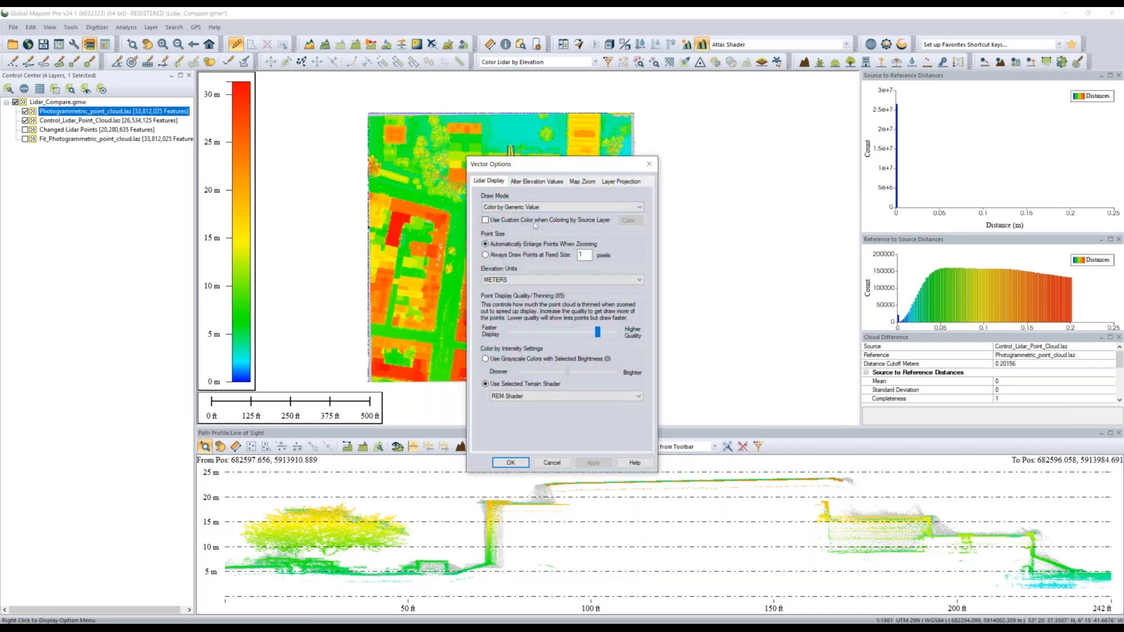
{"action": "left_click", "coordinate": [543, 206]}
{"action": "left_click", "coordinate": [650, 167]}
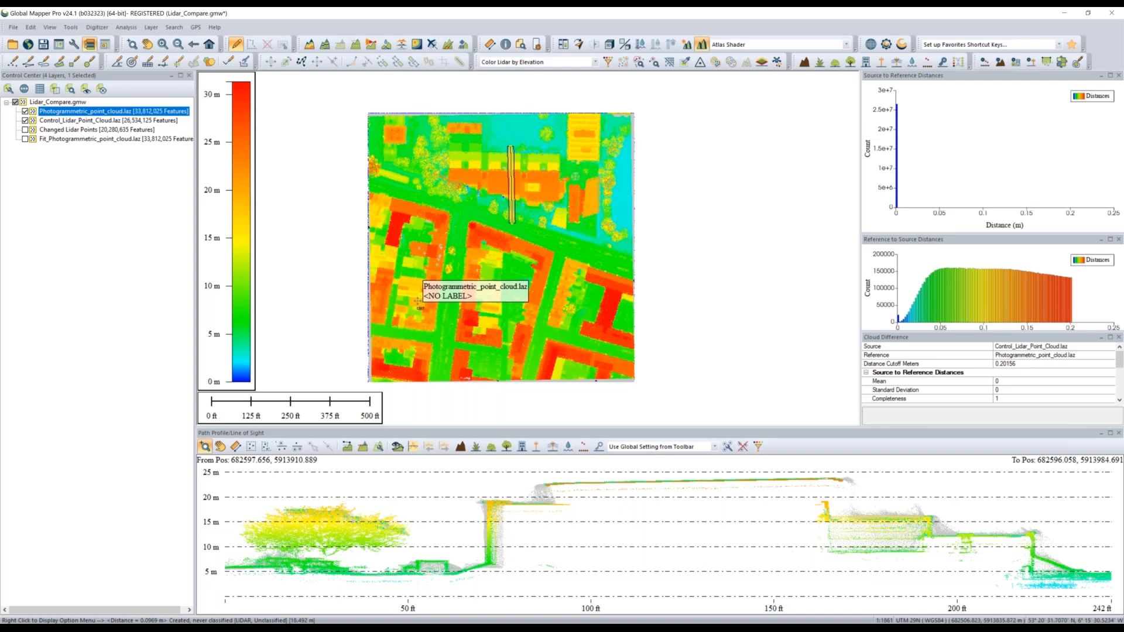
Review the Compare Lidar Point Clouds settings for the photogrammetric and control clouds, and close them without running
{"action": "left_click", "coordinate": [739, 63]}
{"action": "left_click_drag", "start_coordinate": [584, 201], "coordinate": [589, 174]}
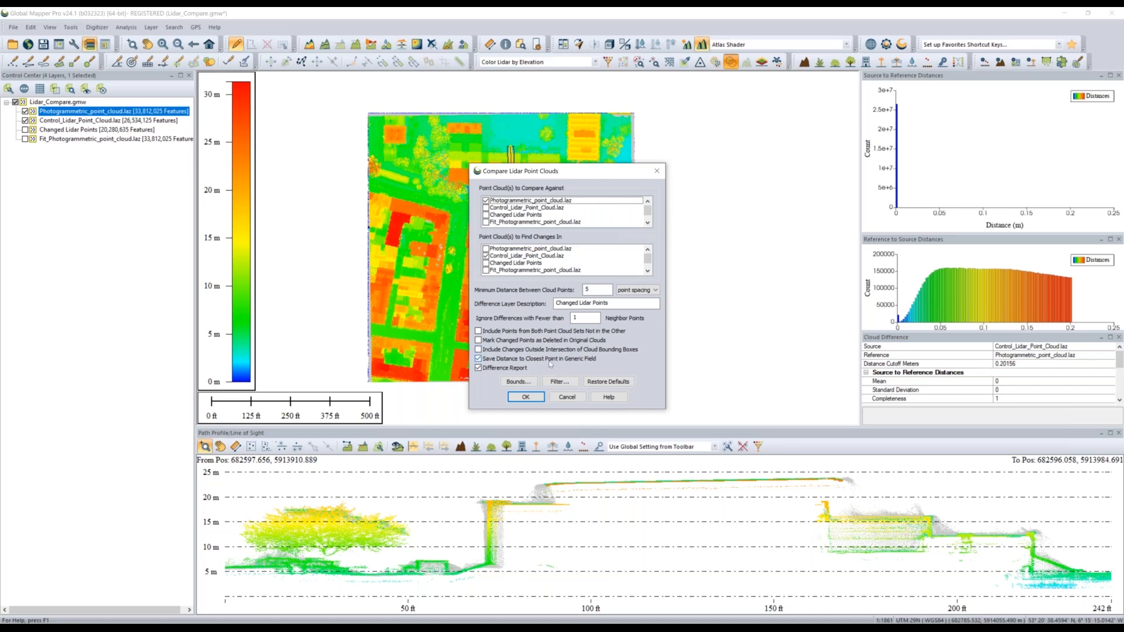
{"action": "left_click", "coordinate": [657, 171]}
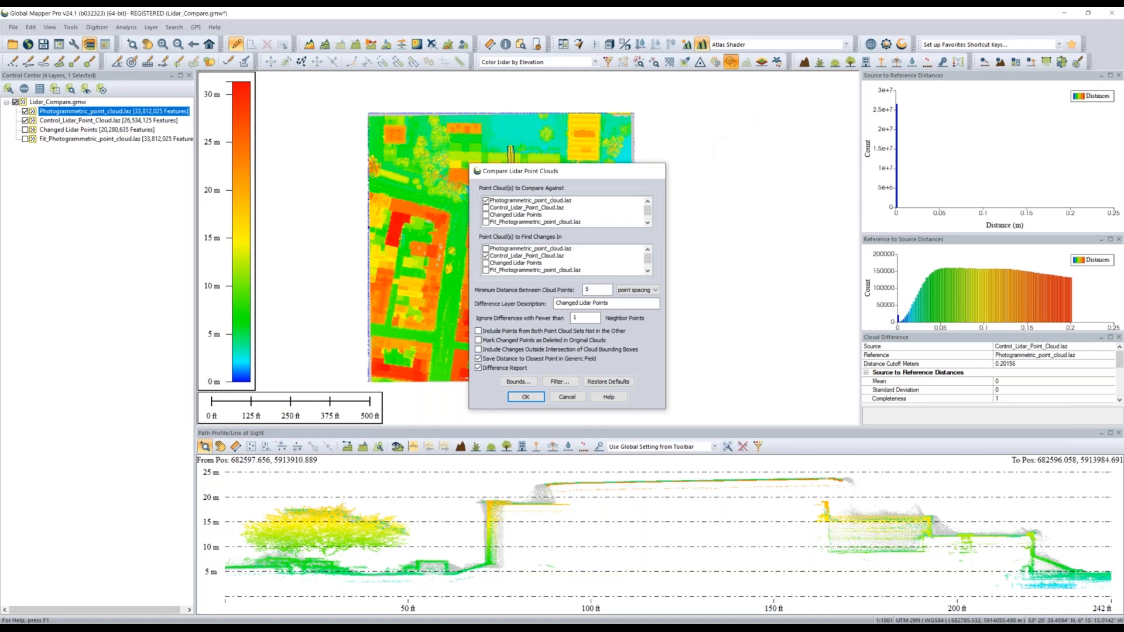
Examine the reference to source distance histogram and the mean, standard deviation and completeness in the cloud difference report
{"action": "mouse_move", "coordinate": [979, 290]}
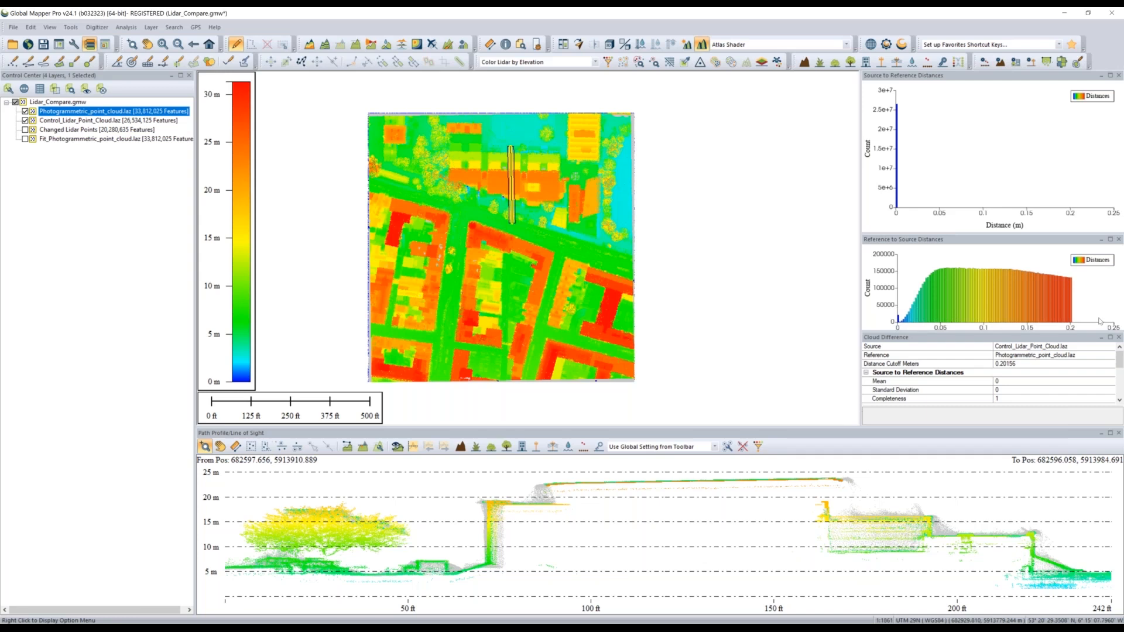
{"action": "mouse_move", "coordinate": [1033, 319]}
{"action": "mouse_move", "coordinate": [1048, 289]}
{"action": "scroll", "coordinate": [987, 377], "scroll_direction": "down", "scroll_amount": 1}
{"action": "scroll", "coordinate": [987, 377], "scroll_direction": "down", "scroll_amount": 5}
{"action": "scroll", "coordinate": [984, 374], "scroll_direction": "up", "scroll_amount": 1}
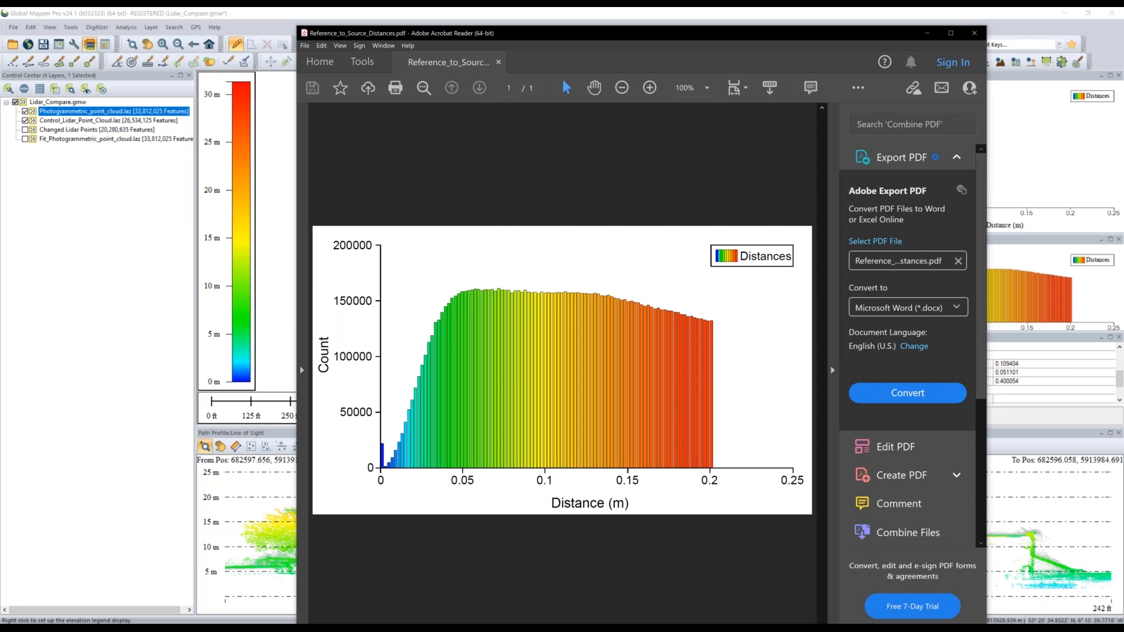
Review the saved distance histogram PDF and the DifferenceReport.txt file, and close both
{"action": "left_click", "coordinate": [974, 33]}
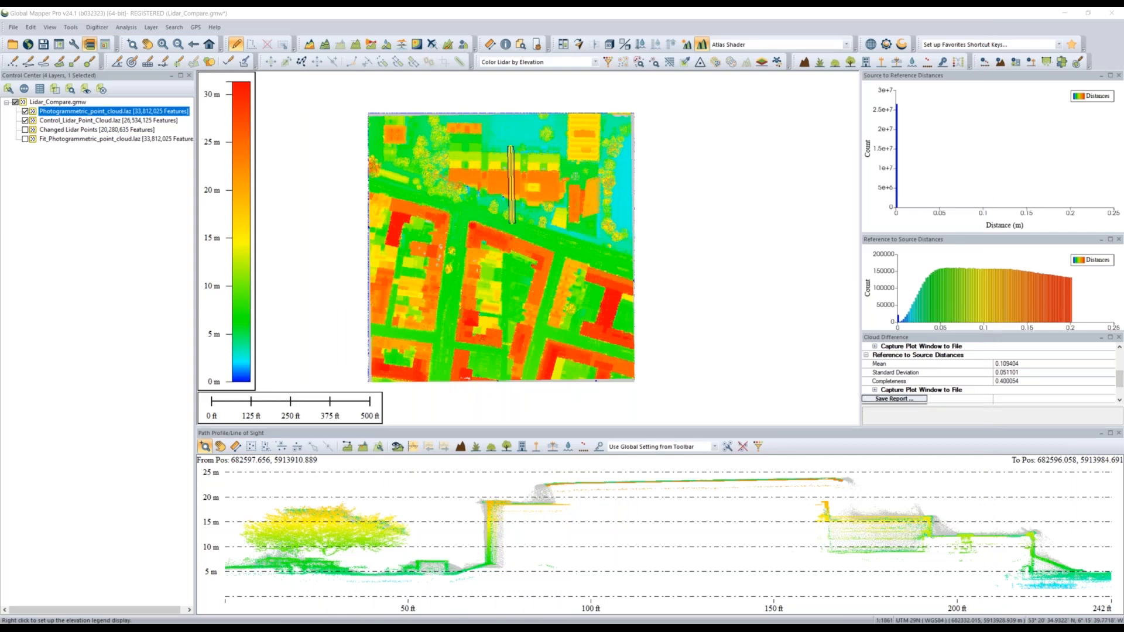
{"action": "left_click_drag", "start_coordinate": [0, 117], "coordinate": [791, 121]}
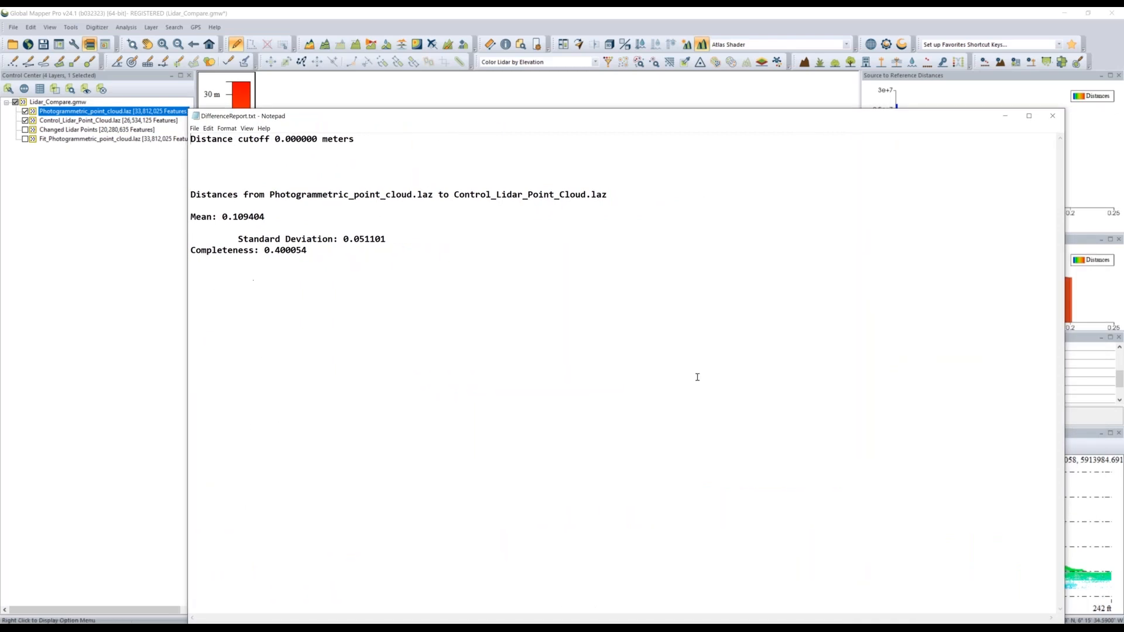
{"action": "left_click", "coordinate": [1052, 116]}
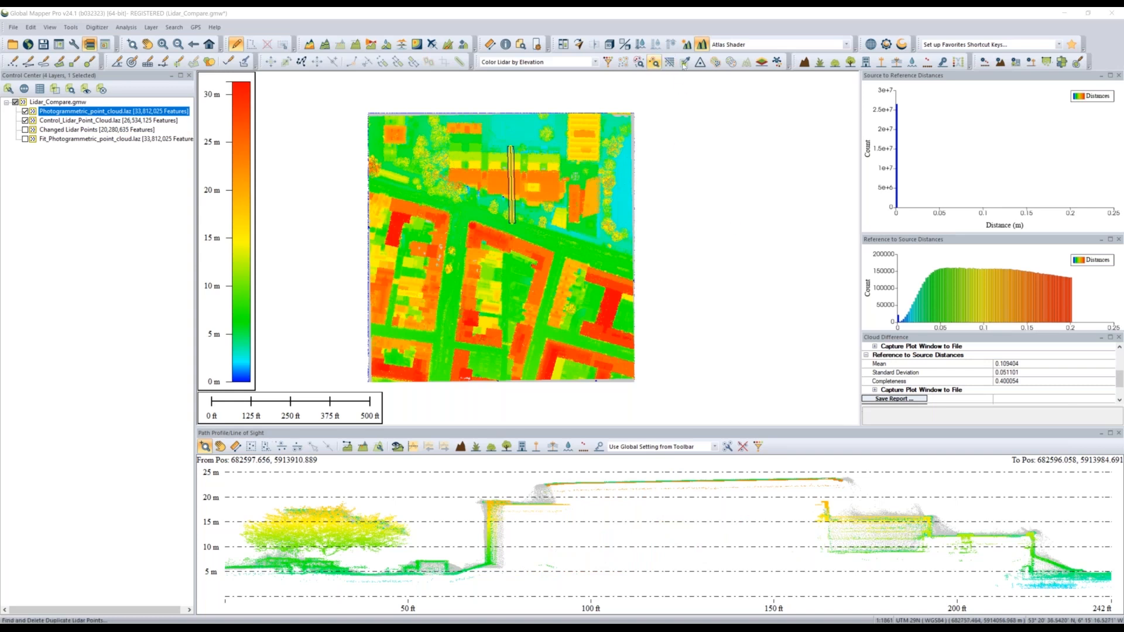
Set up an automatic ICP fit adjusting Photogrammetric_point_cloud.laz against Control_Lidar_Point_Cloud.laz, and close the dialog without running it
{"action": "left_click", "coordinate": [717, 63]}
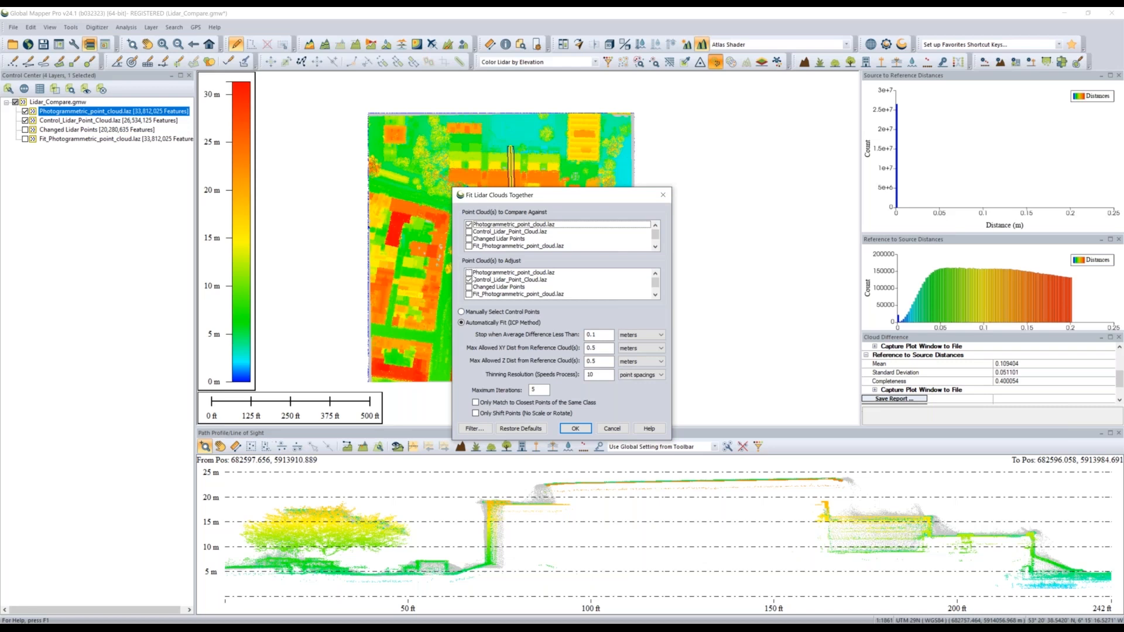
{"action": "left_click", "coordinate": [469, 272]}
{"action": "left_click", "coordinate": [469, 280]}
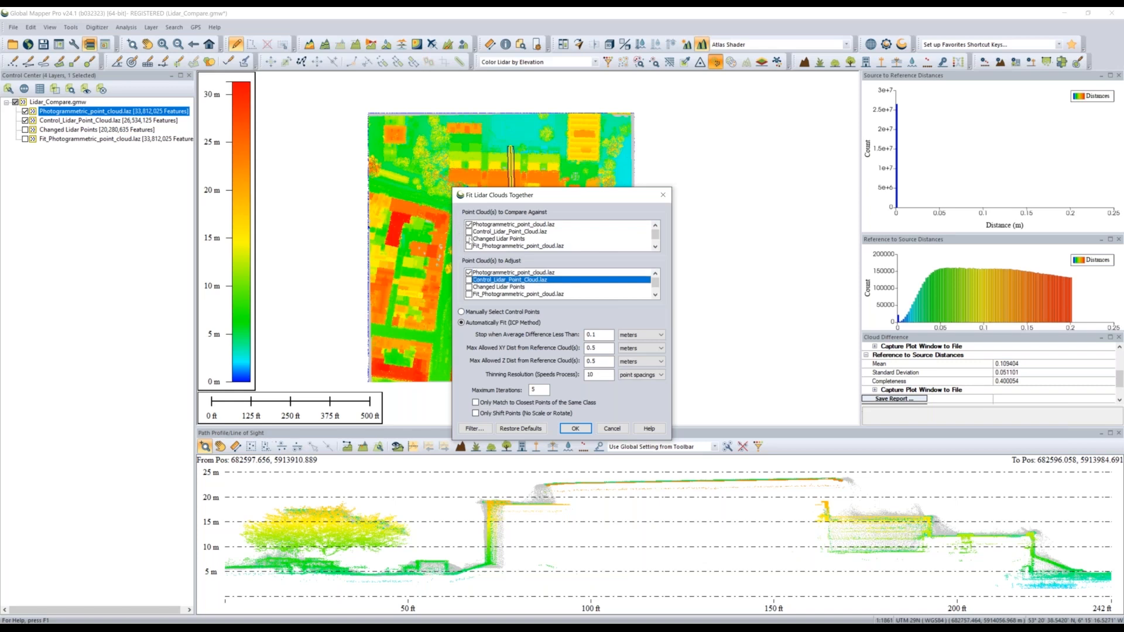
{"action": "left_click", "coordinate": [469, 232]}
{"action": "left_click", "coordinate": [468, 225]}
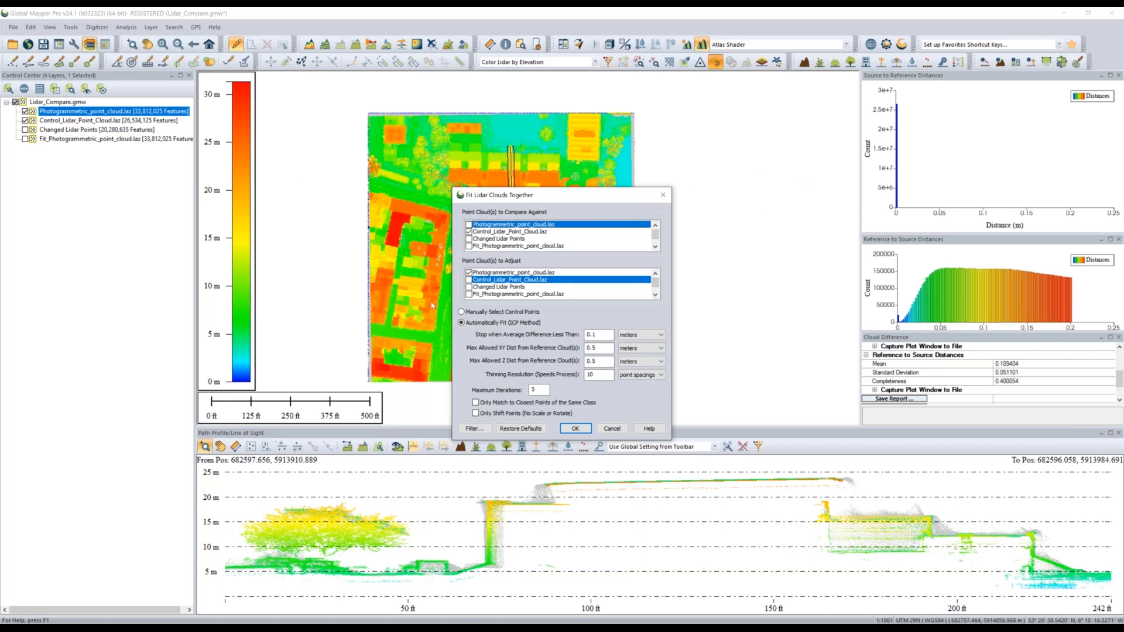
{"action": "left_click", "coordinate": [670, 200]}
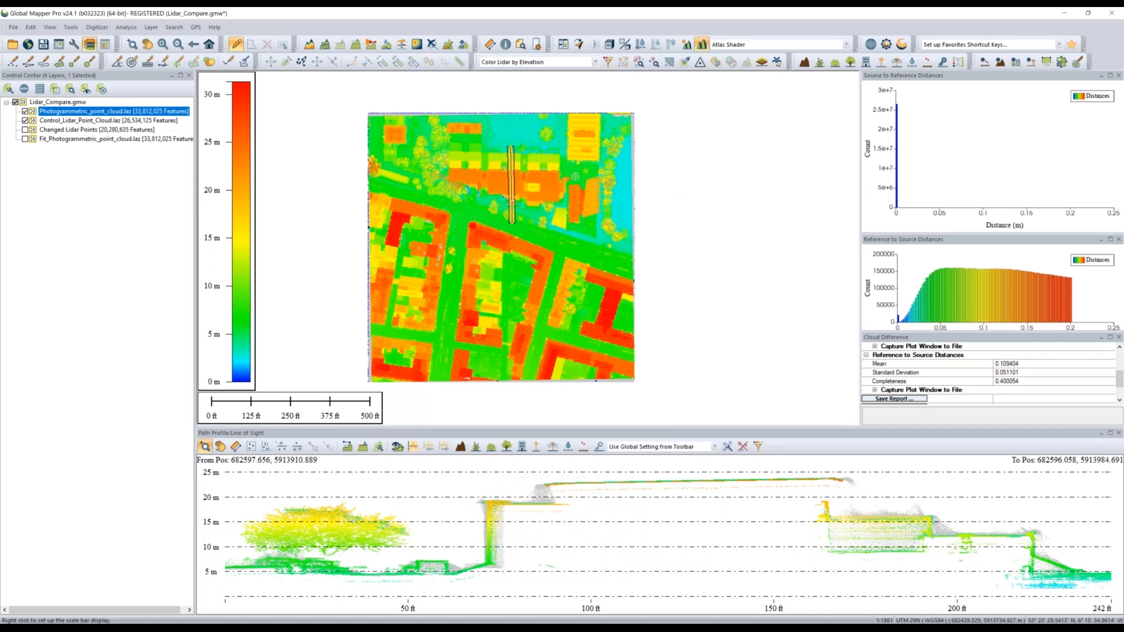
Compare the profile of Fit_Photogrammetric_point_cloud.laz with the control cloud, and switch back to the original photogrammetric layer
{"action": "left_click", "coordinate": [25, 111]}
{"action": "left_click", "coordinate": [24, 120]}
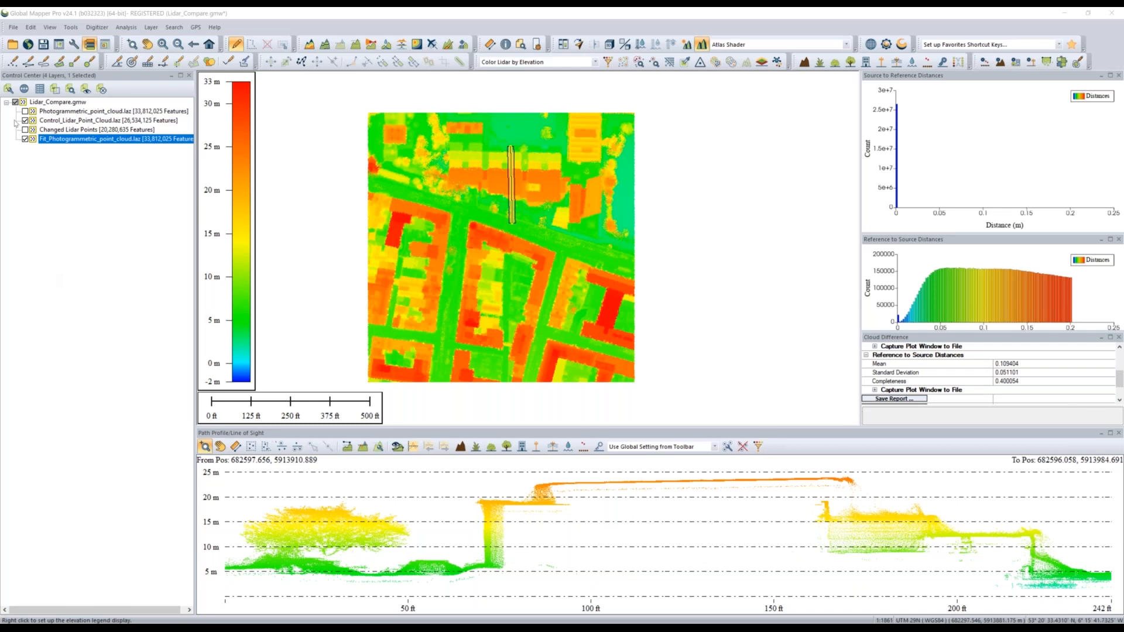
{"action": "left_click", "coordinate": [25, 111]}
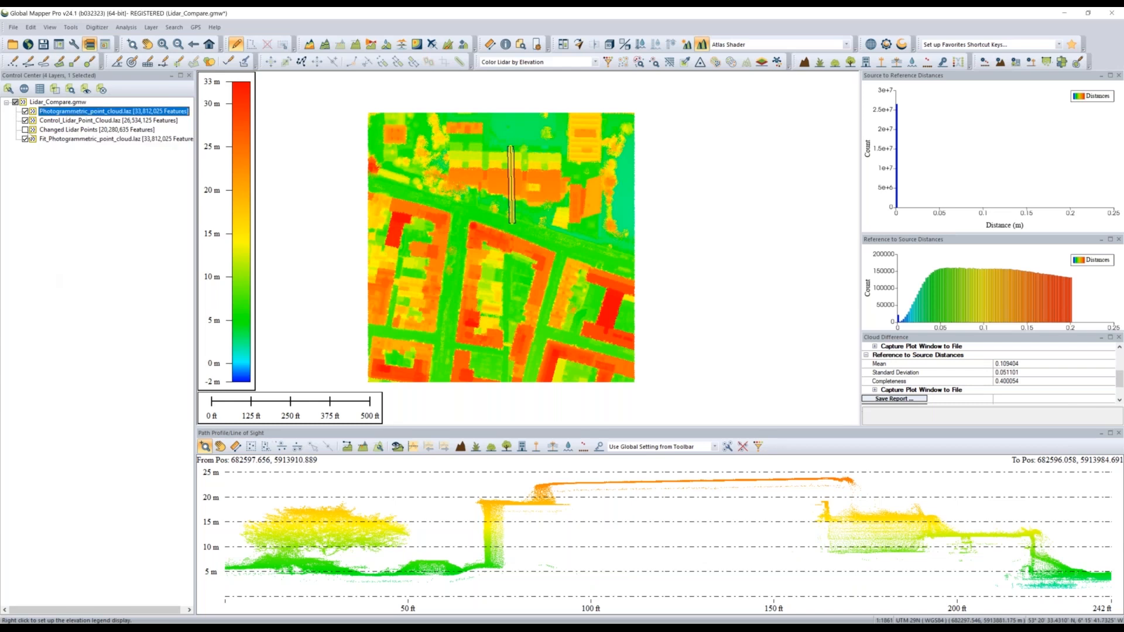
{"action": "left_click", "coordinate": [25, 138]}
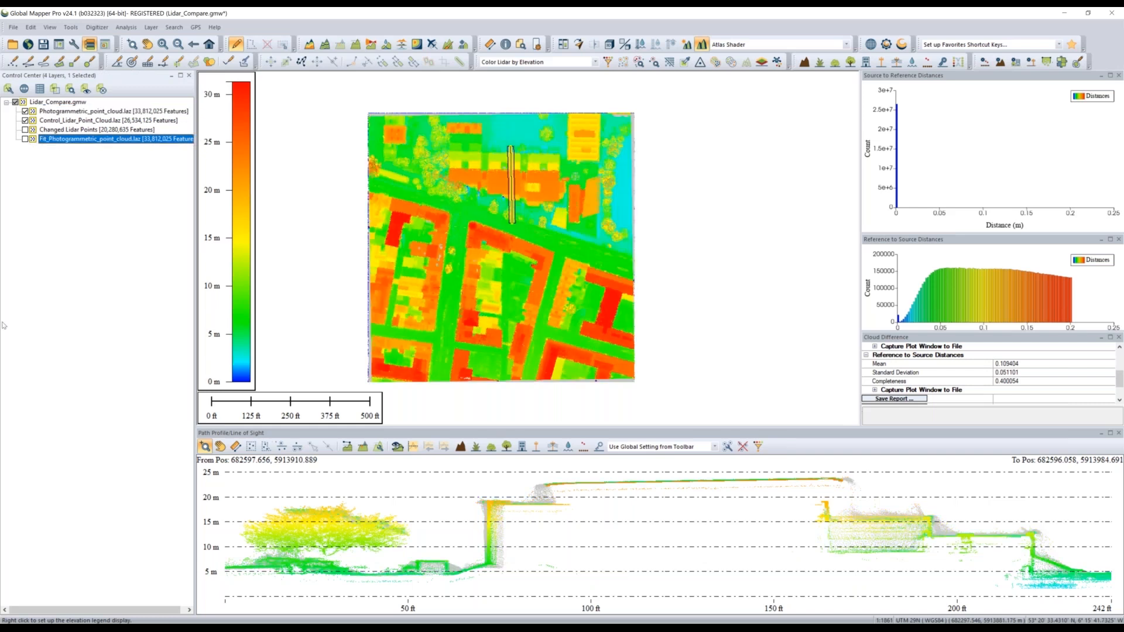
Check which clouds are selected in the Compare Lidar Point Clouds settings and close them
{"action": "left_click", "coordinate": [730, 62]}
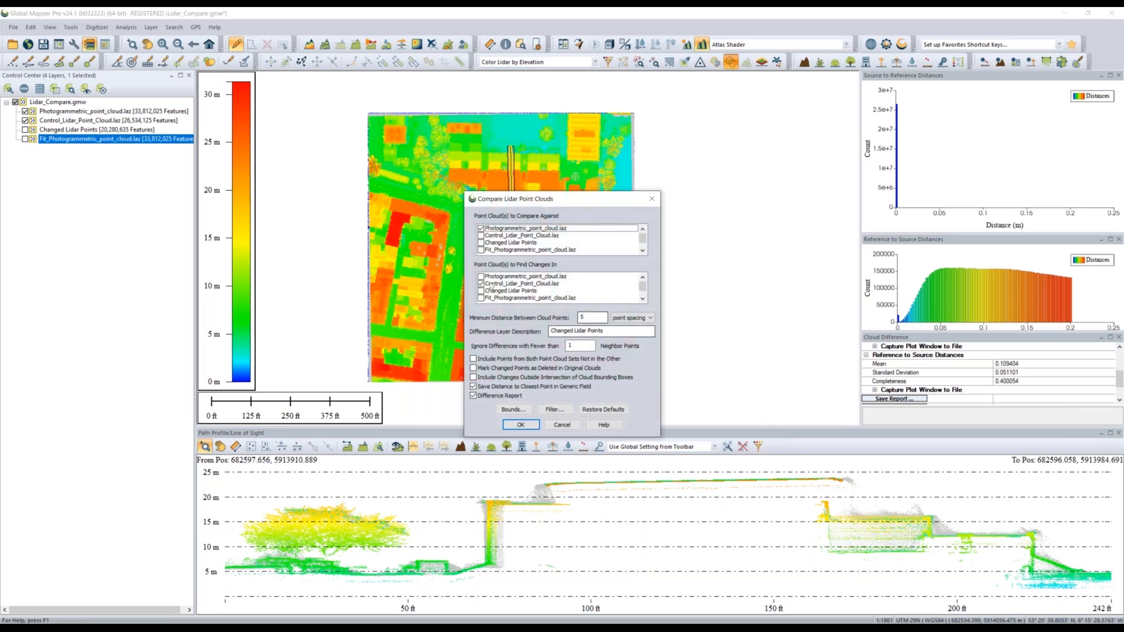
{"action": "left_click", "coordinate": [651, 199]}
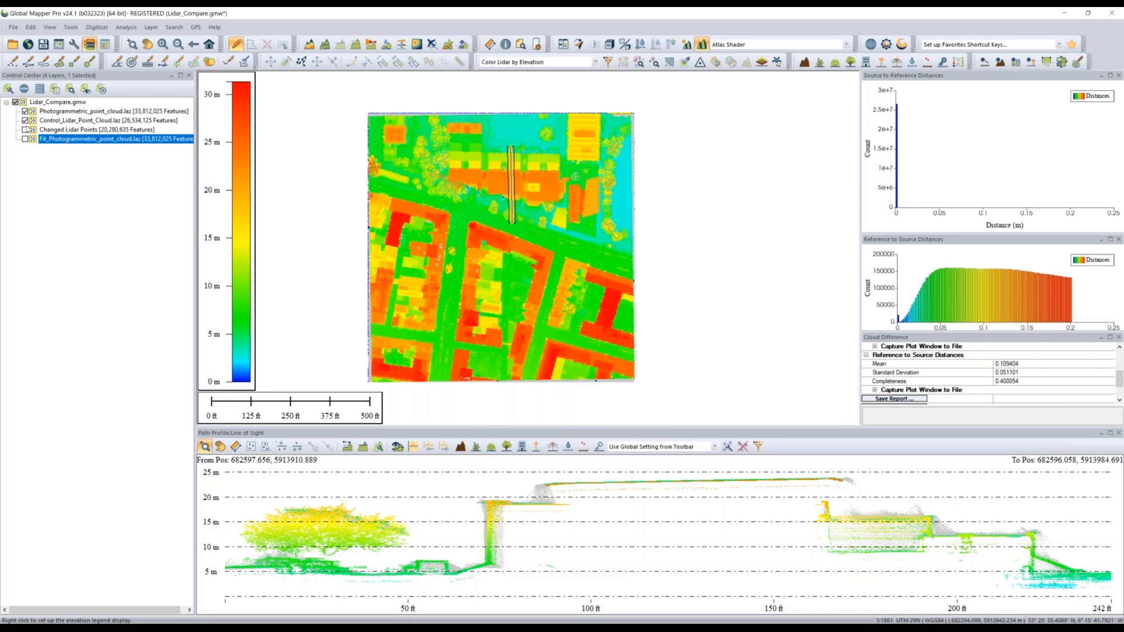
Isolate the Changed Lidar Points layer to examine where the clouds differ, and turn the photogrammetric and control layers back on
{"action": "left_click", "coordinate": [25, 121]}
{"action": "left_click", "coordinate": [25, 120]}
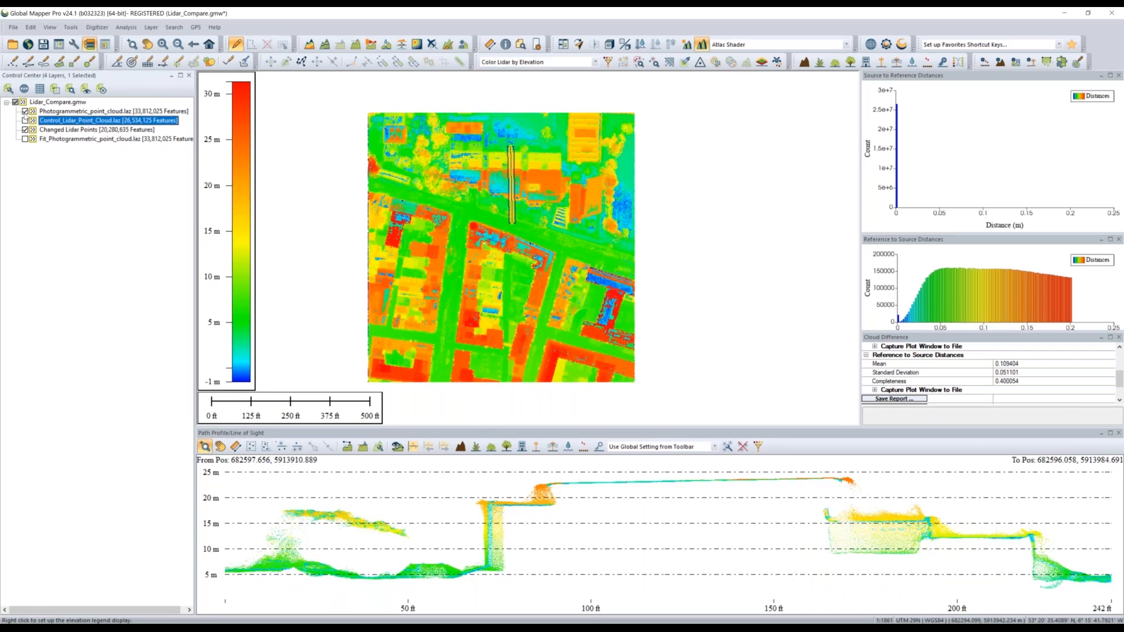
{"action": "left_click", "coordinate": [25, 111]}
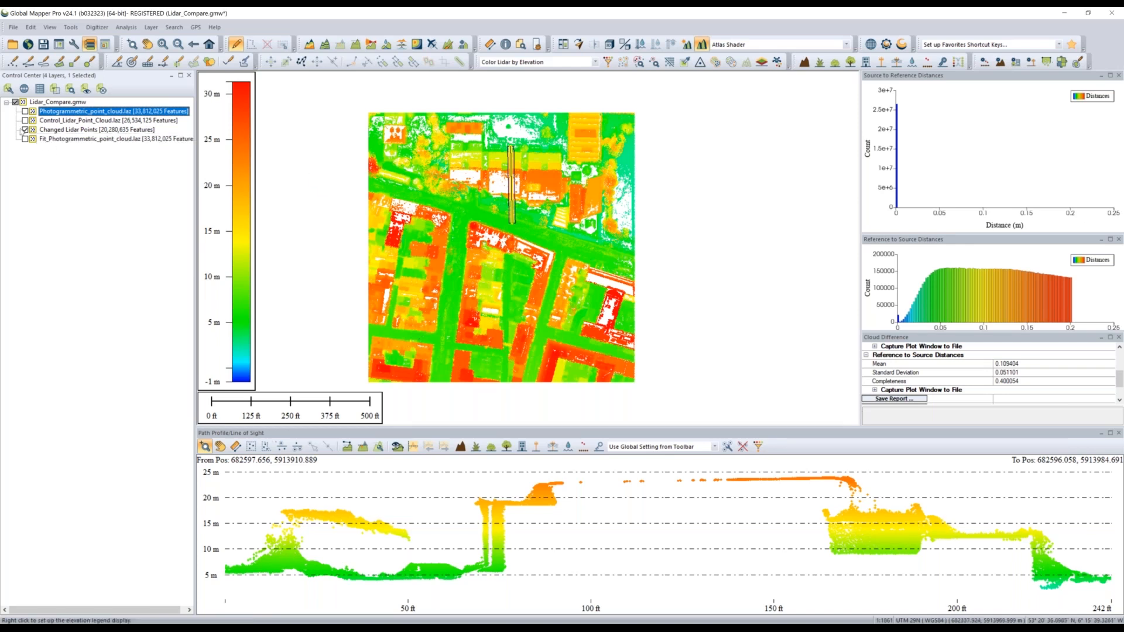
{"action": "left_click", "coordinate": [26, 111]}
{"action": "left_click", "coordinate": [26, 121]}
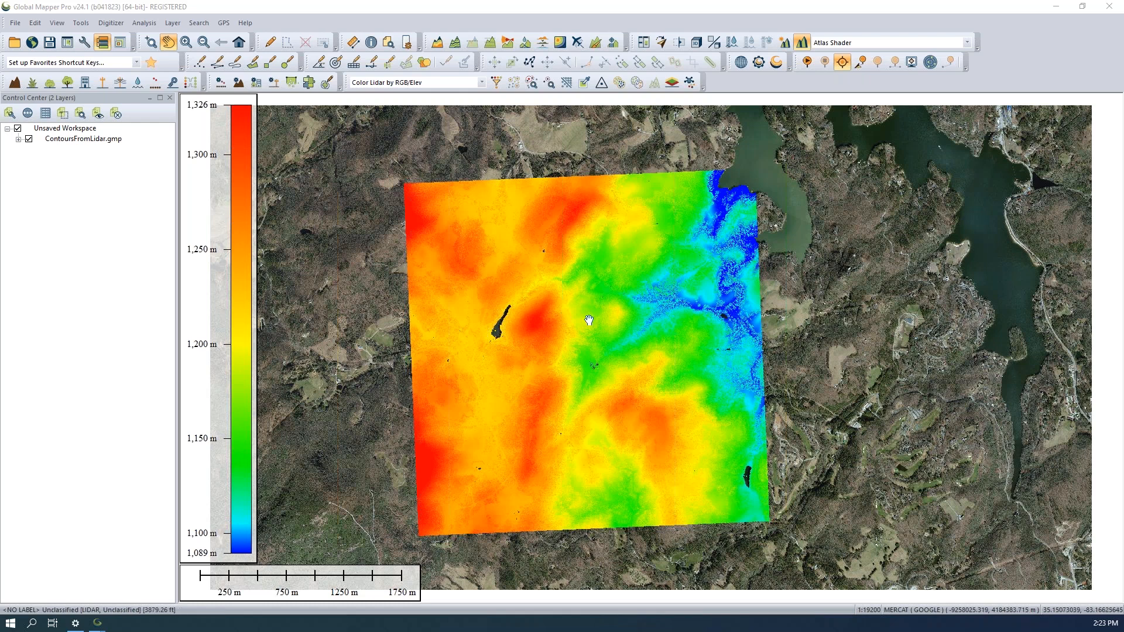
Hide the World Imagery layer in ContoursFromLidar.gmp and color the lidar points by classification
{"action": "left_click_drag", "start_coordinate": [589, 320], "coordinate": [502, 307]}
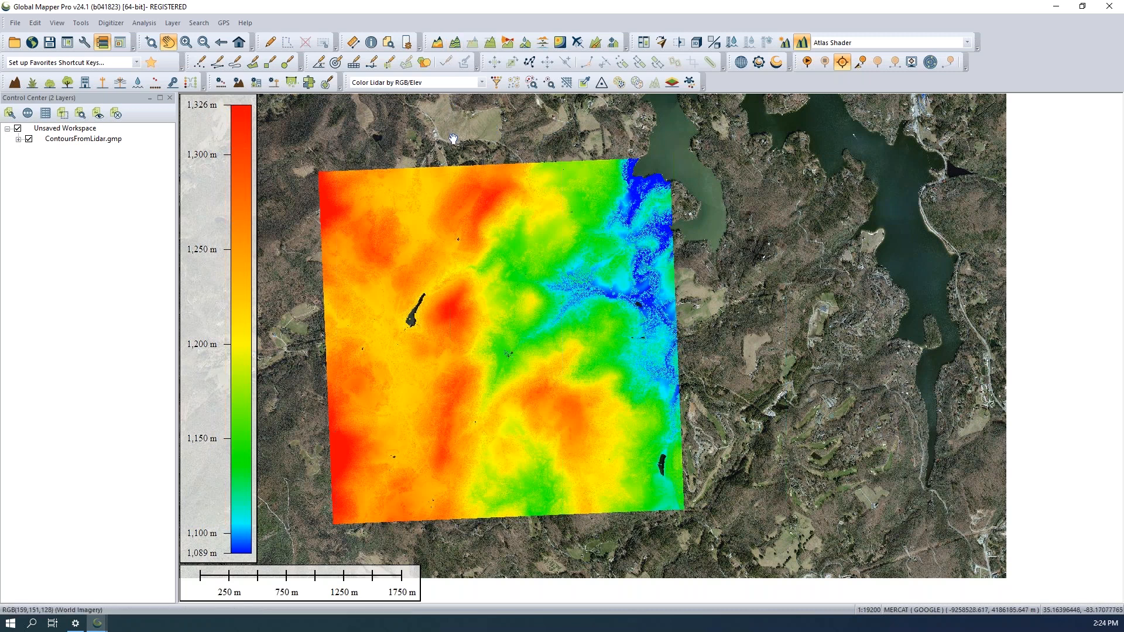
{"action": "left_click", "coordinate": [18, 139]}
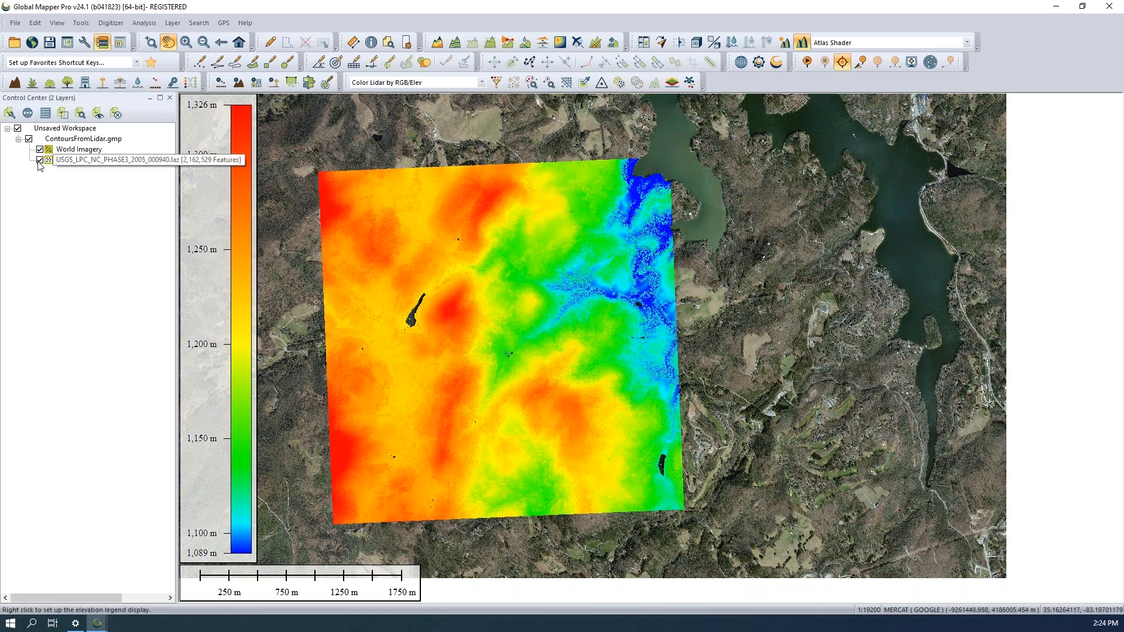
{"action": "left_click", "coordinate": [39, 161]}
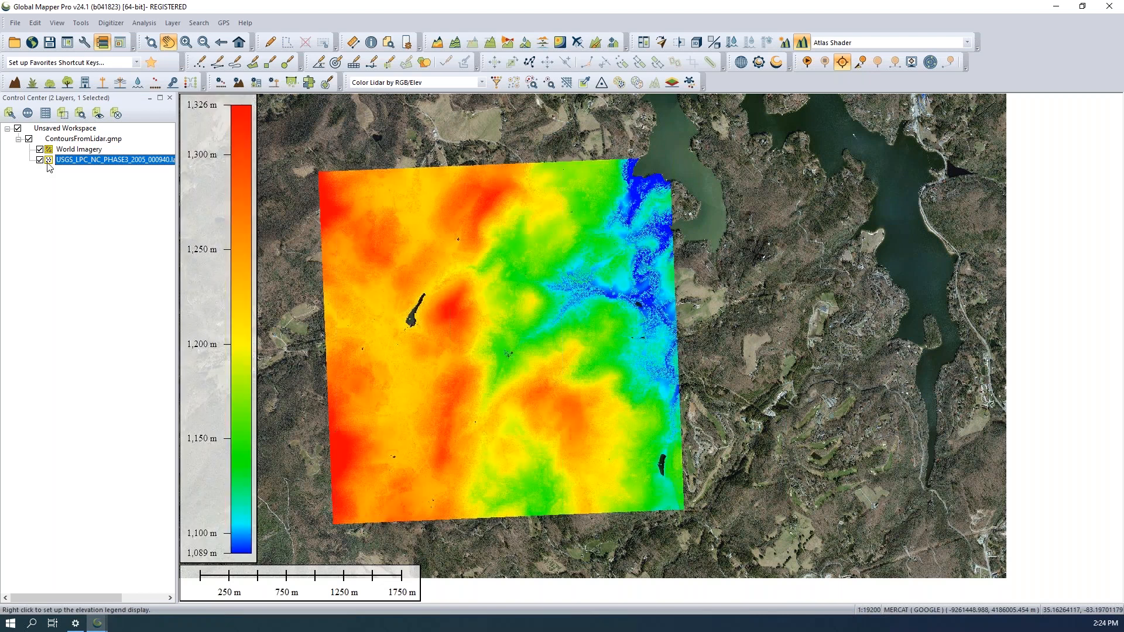
{"action": "left_click", "coordinate": [40, 149]}
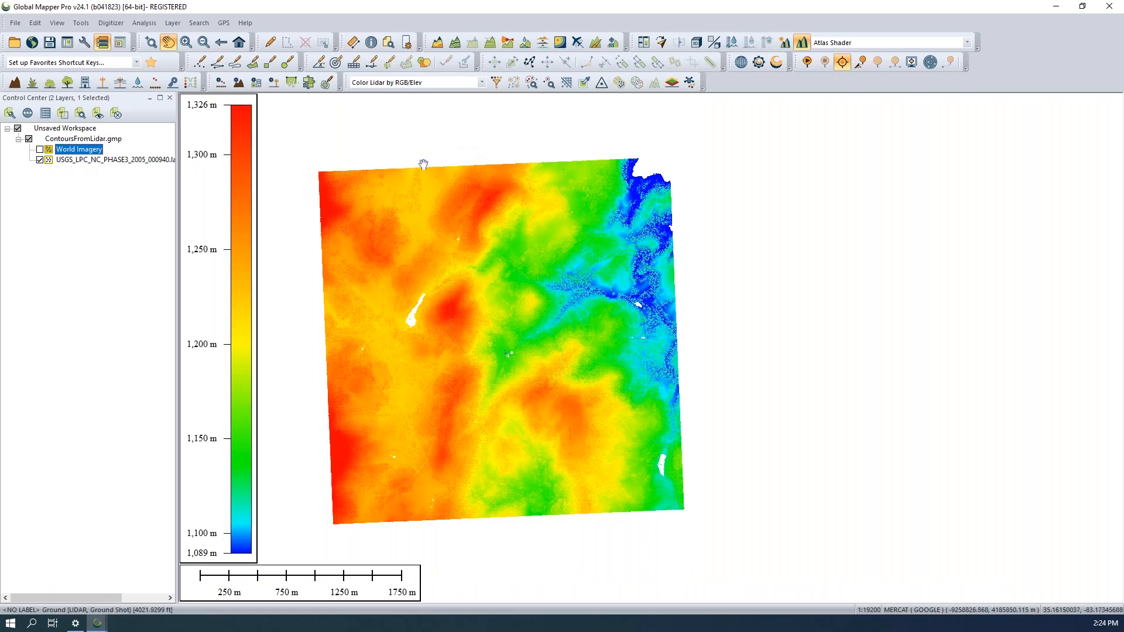
{"action": "left_click", "coordinate": [408, 82]}
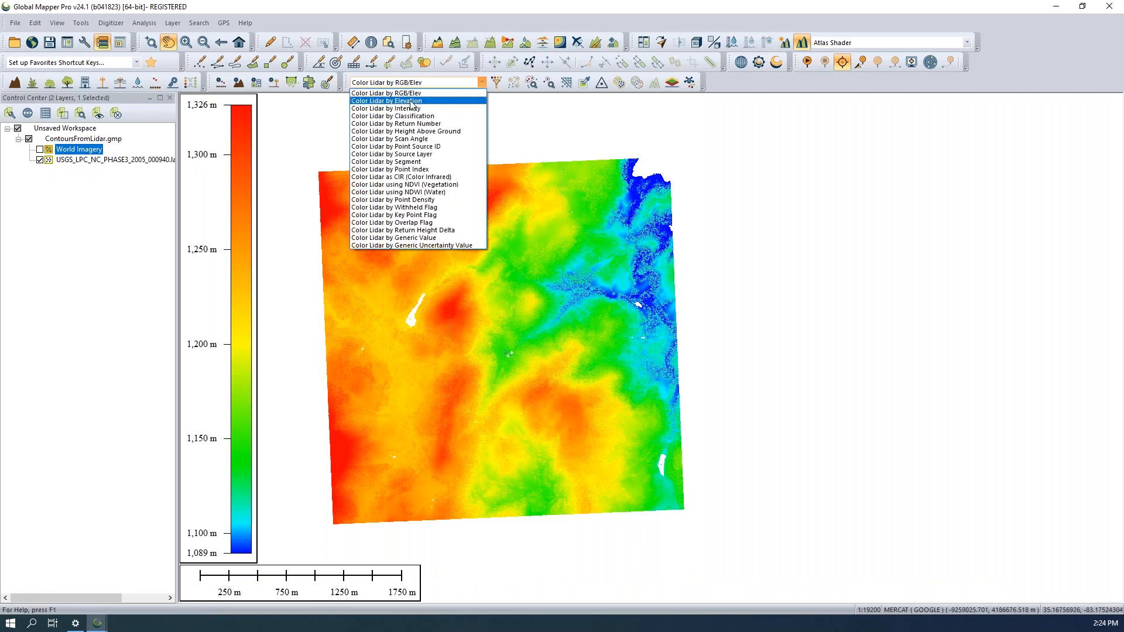
{"action": "left_click", "coordinate": [410, 113]}
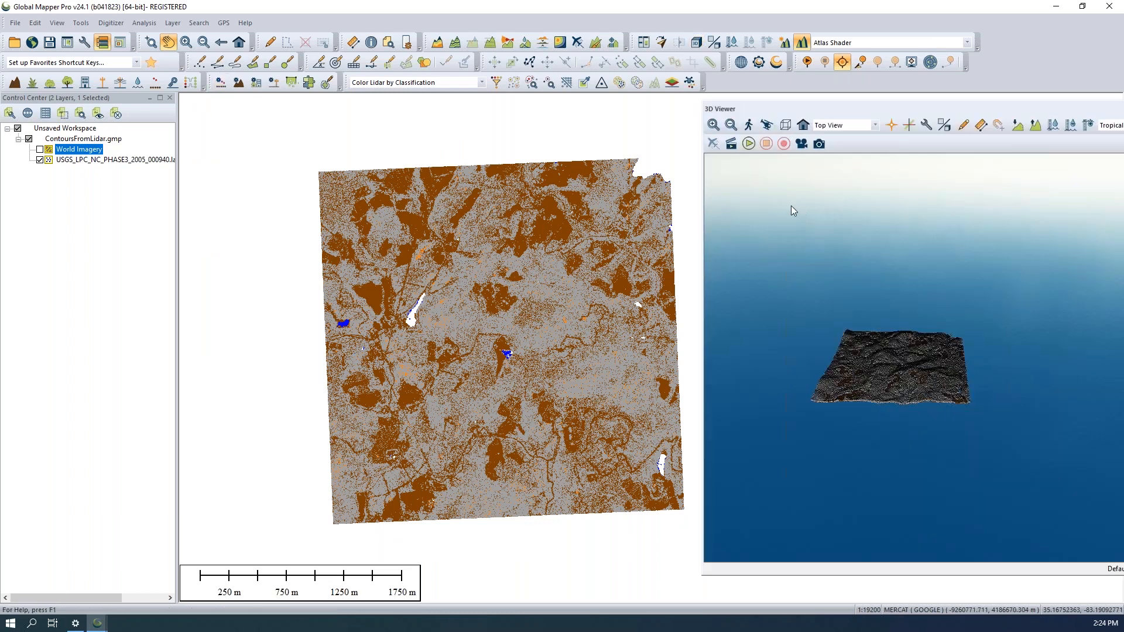
Examine the classified lidar points from several angles in the 3D view, from below and across the terrain surface
{"action": "scroll", "coordinate": [871, 404], "scroll_direction": "up", "scroll_amount": 4}
{"action": "left_click_drag", "start_coordinate": [848, 430], "coordinate": [848, 363]}
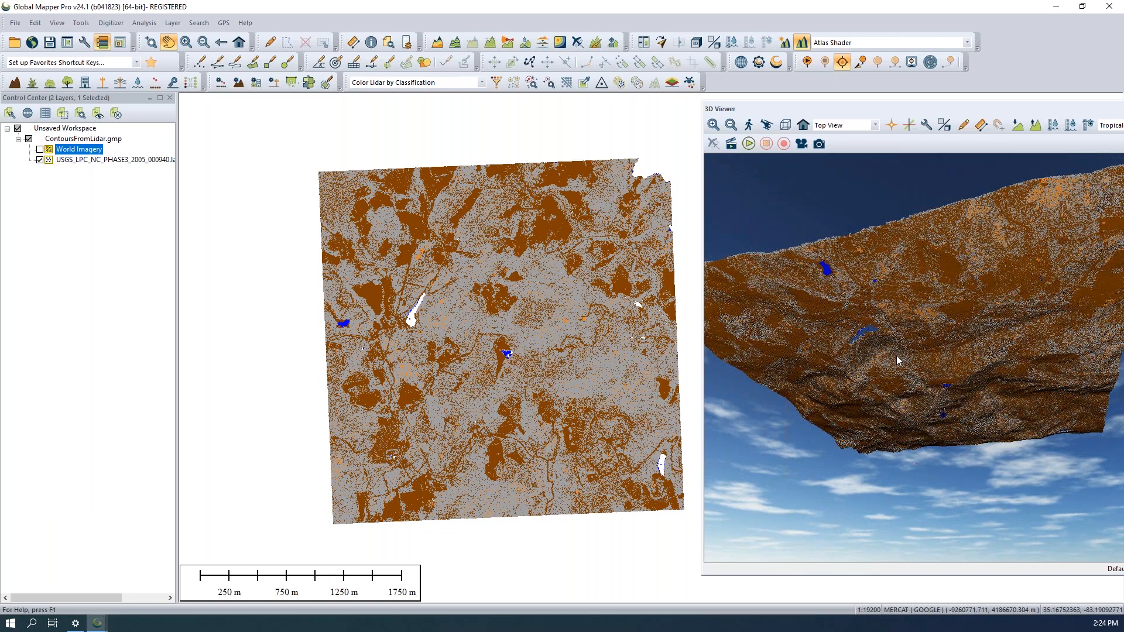
{"action": "left_click_drag", "start_coordinate": [961, 272], "coordinate": [965, 416]}
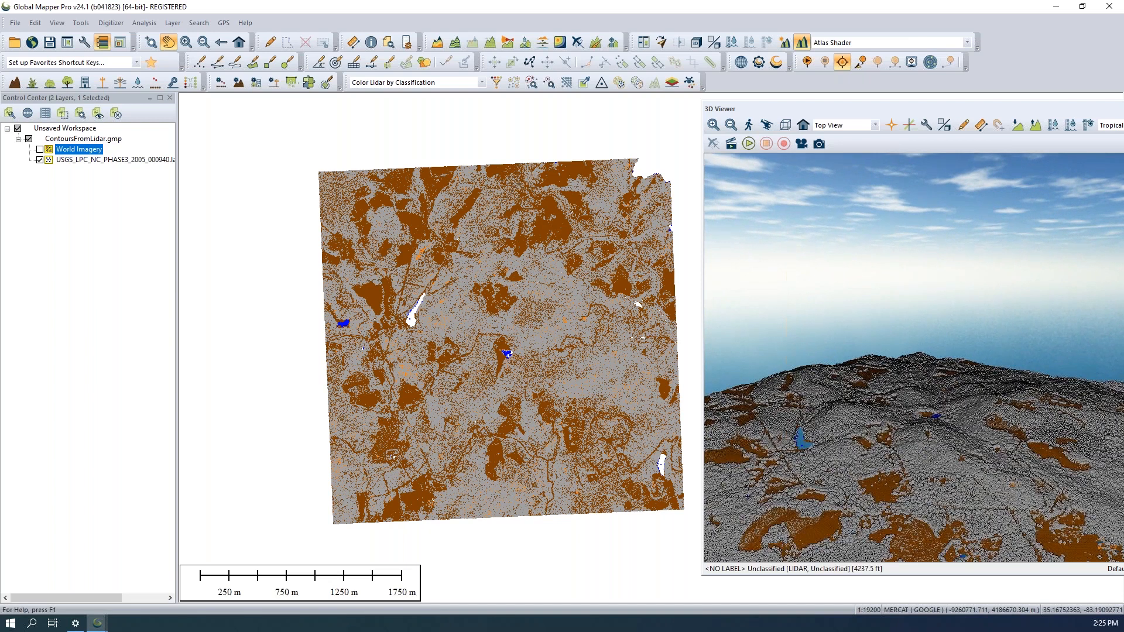
{"action": "scroll", "coordinate": [920, 450], "scroll_direction": "up", "scroll_amount": 2}
{"action": "left_click_drag", "start_coordinate": [977, 451], "coordinate": [895, 450]}
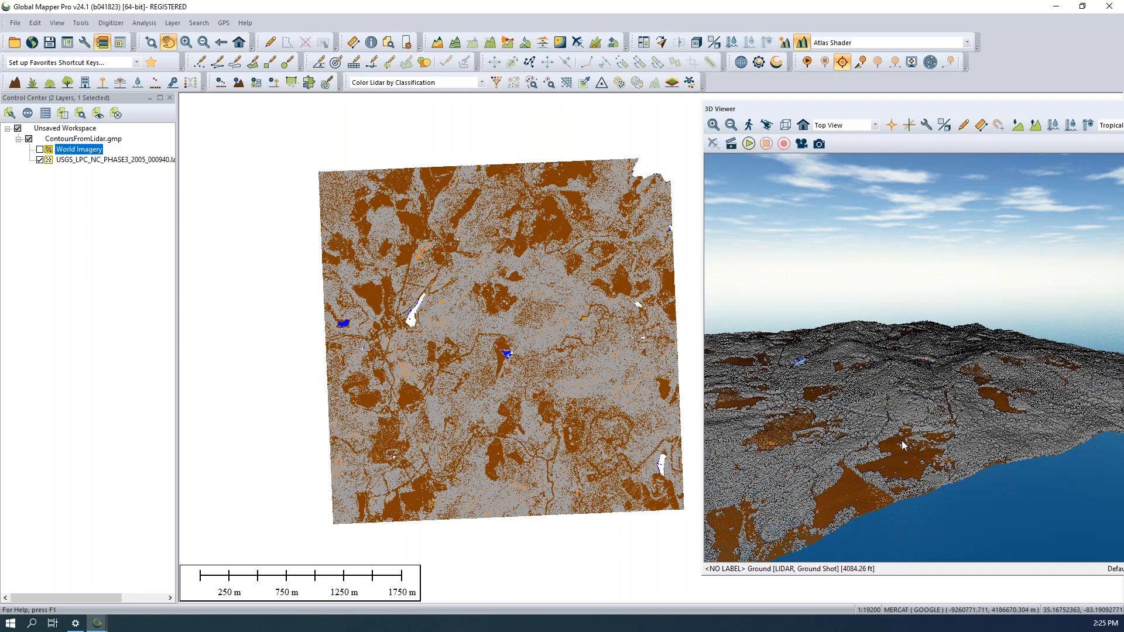
{"action": "left_click_drag", "start_coordinate": [914, 456], "coordinate": [960, 484]}
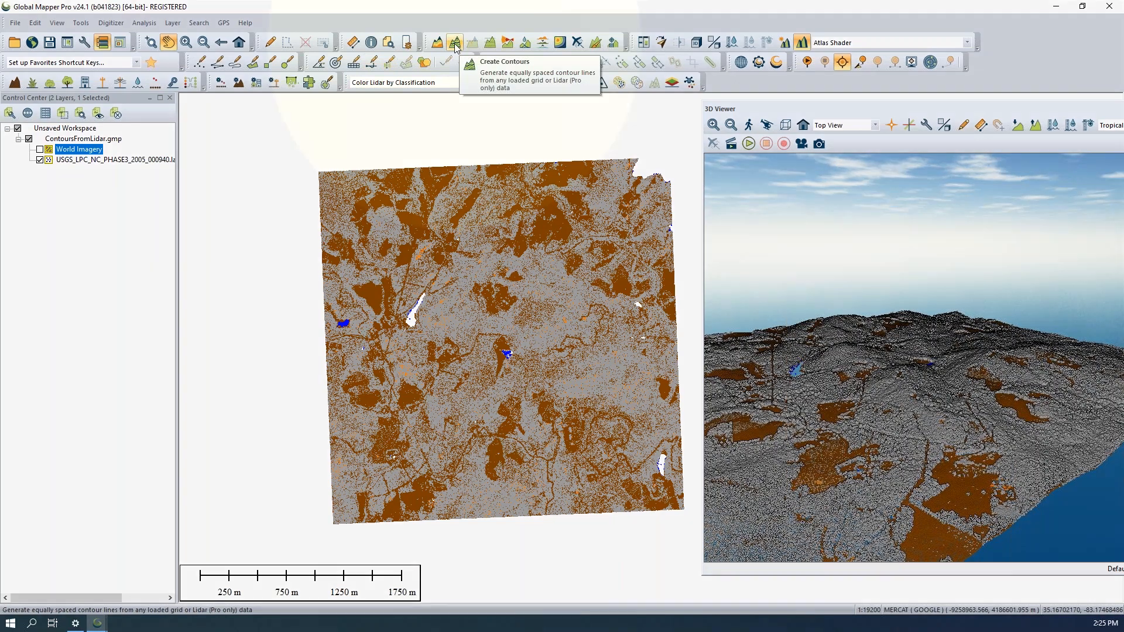
Generate contours at a 5-meter interval in the GENERATED CONTOURS layer, filtering the lidar to the 2 - Ground classification only
{"action": "left_click", "coordinate": [454, 44]}
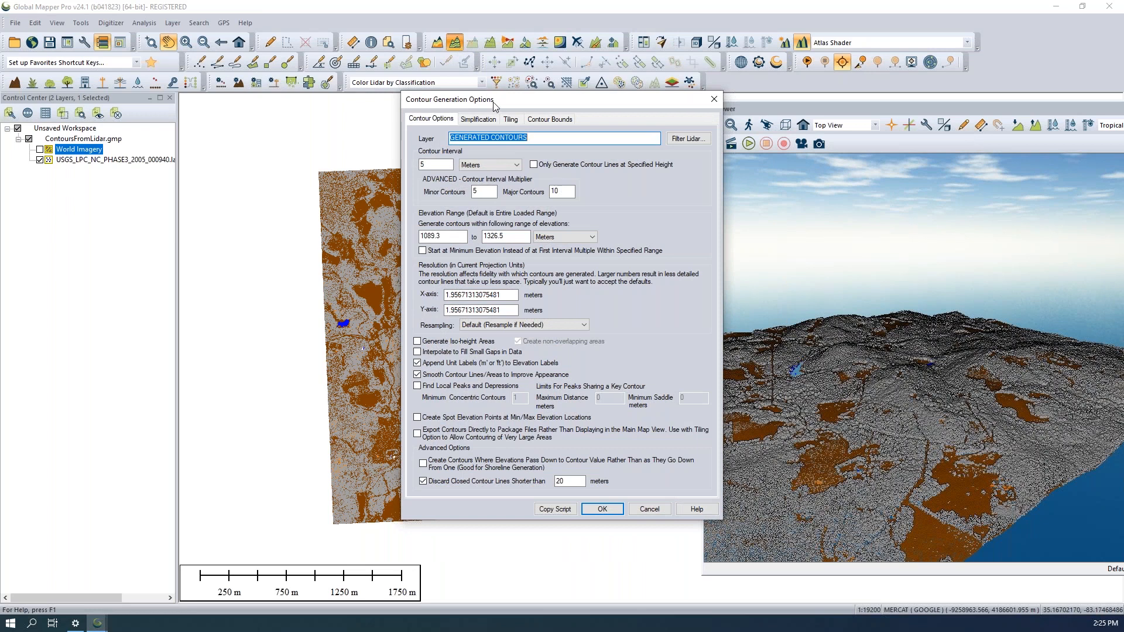
{"action": "left_click", "coordinate": [548, 139]}
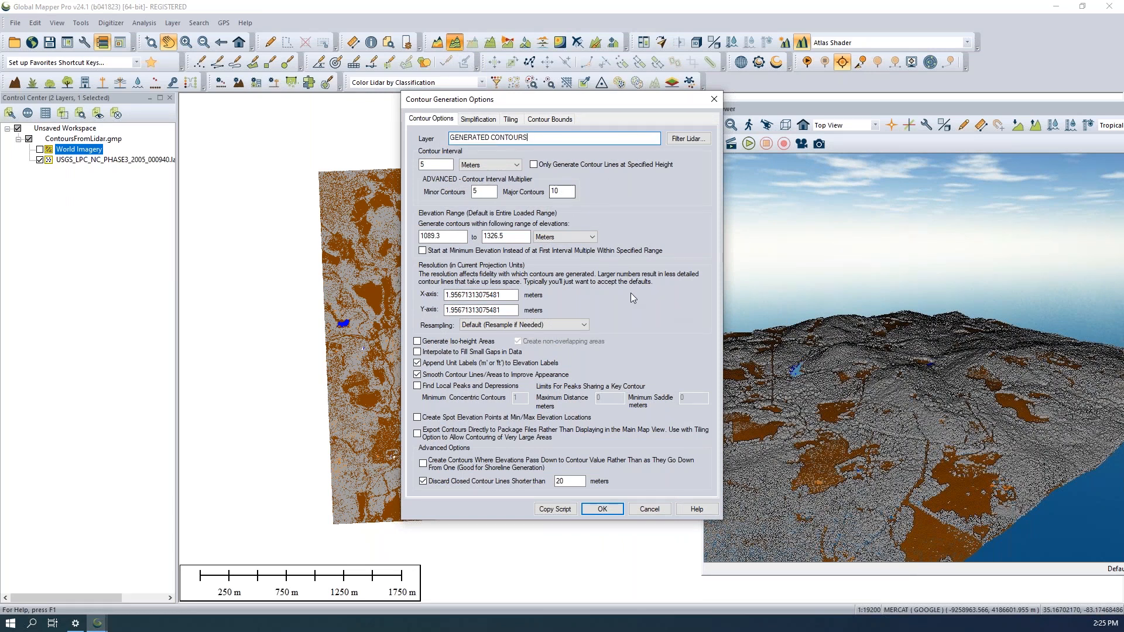
{"action": "left_click_drag", "start_coordinate": [556, 137], "coordinate": [431, 142]}
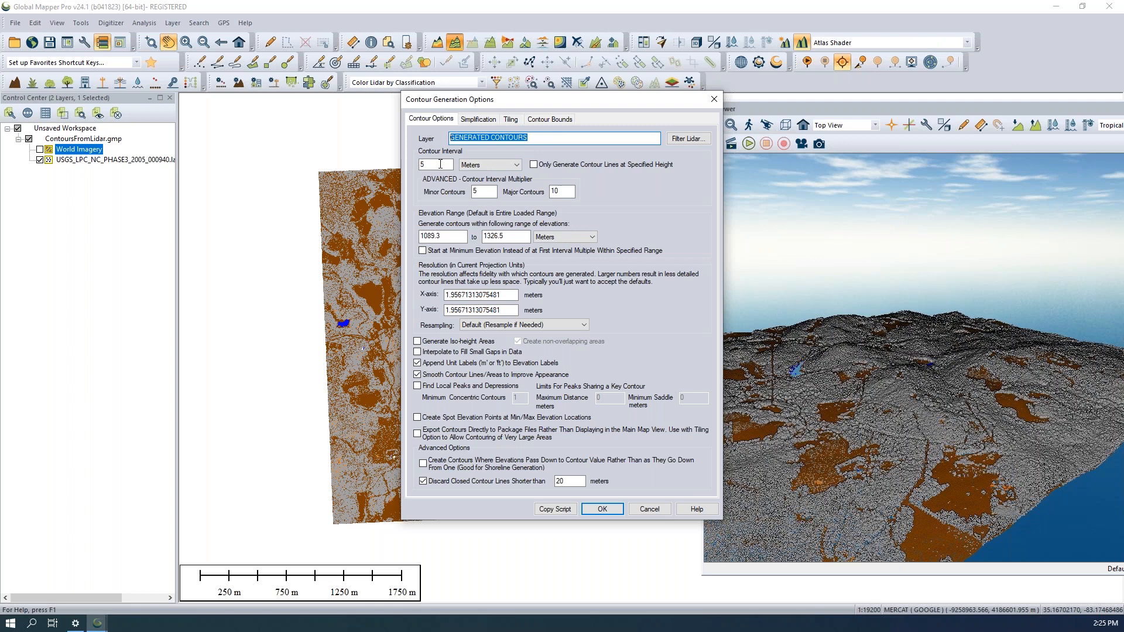
{"action": "left_click", "coordinate": [440, 165]}
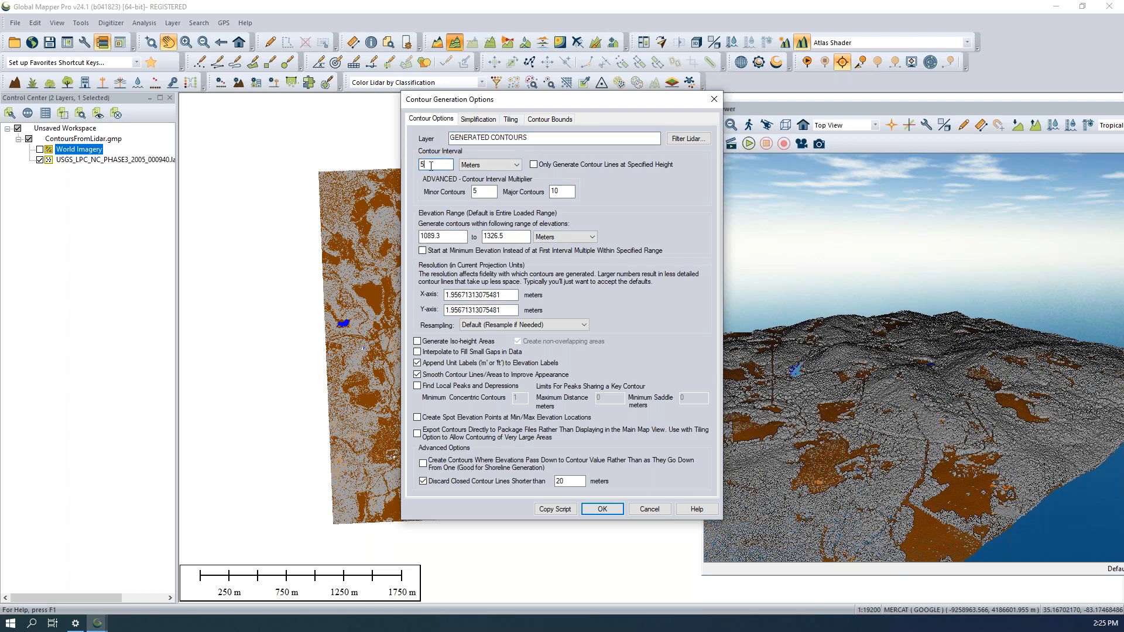
{"action": "left_click", "coordinate": [682, 141]}
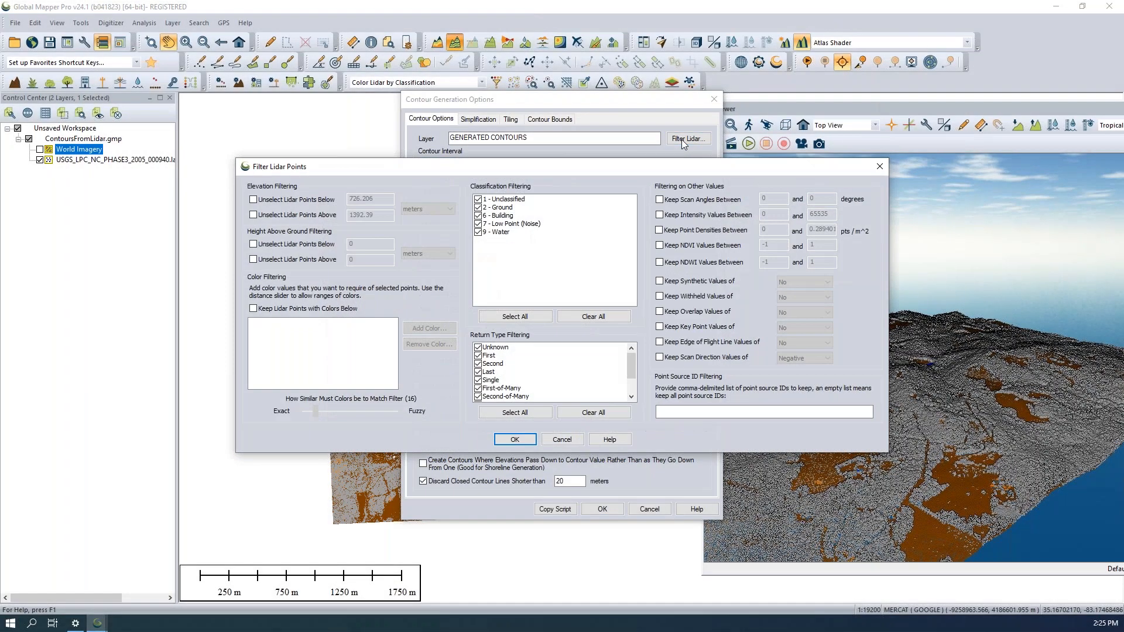
{"action": "left_click", "coordinate": [603, 314]}
{"action": "left_click", "coordinate": [479, 207]}
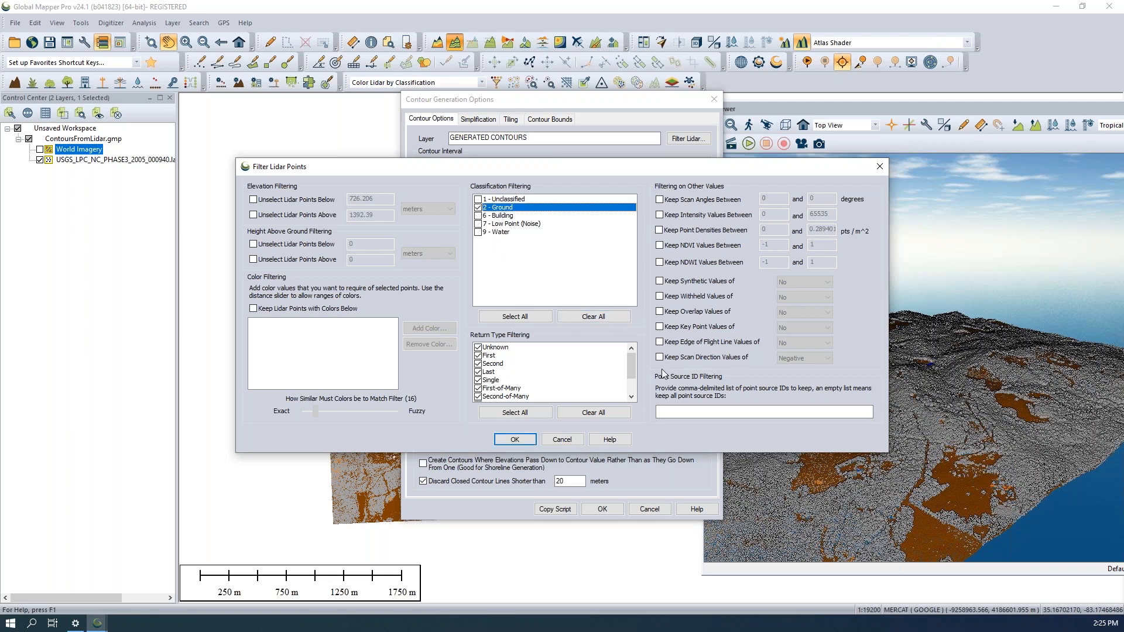
{"action": "left_click", "coordinate": [513, 440]}
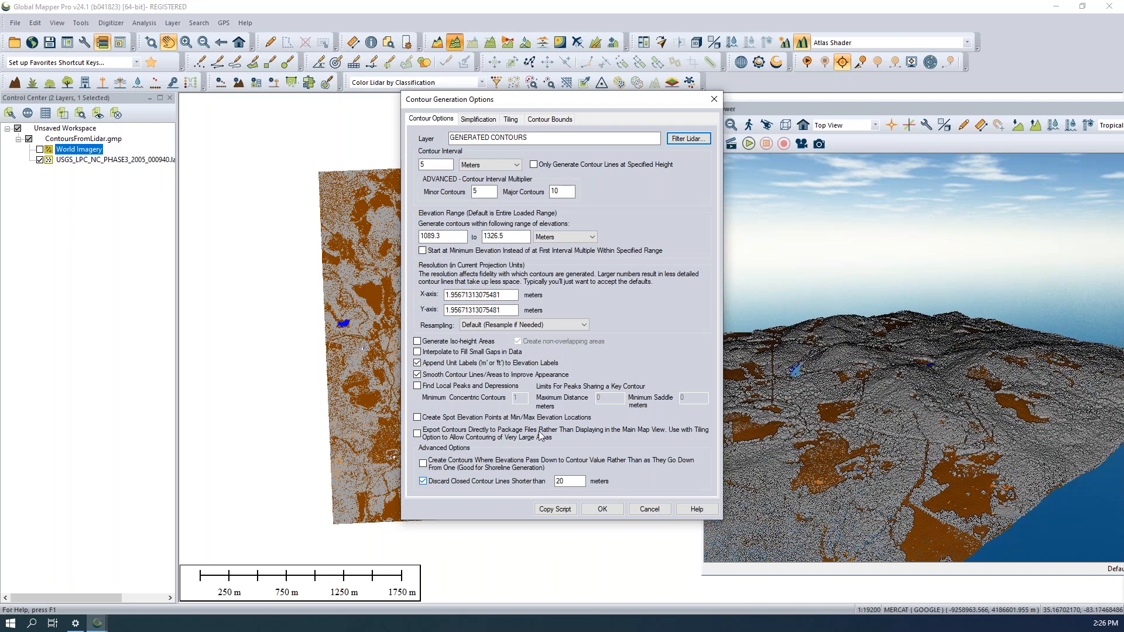
{"action": "left_click", "coordinate": [599, 511]}
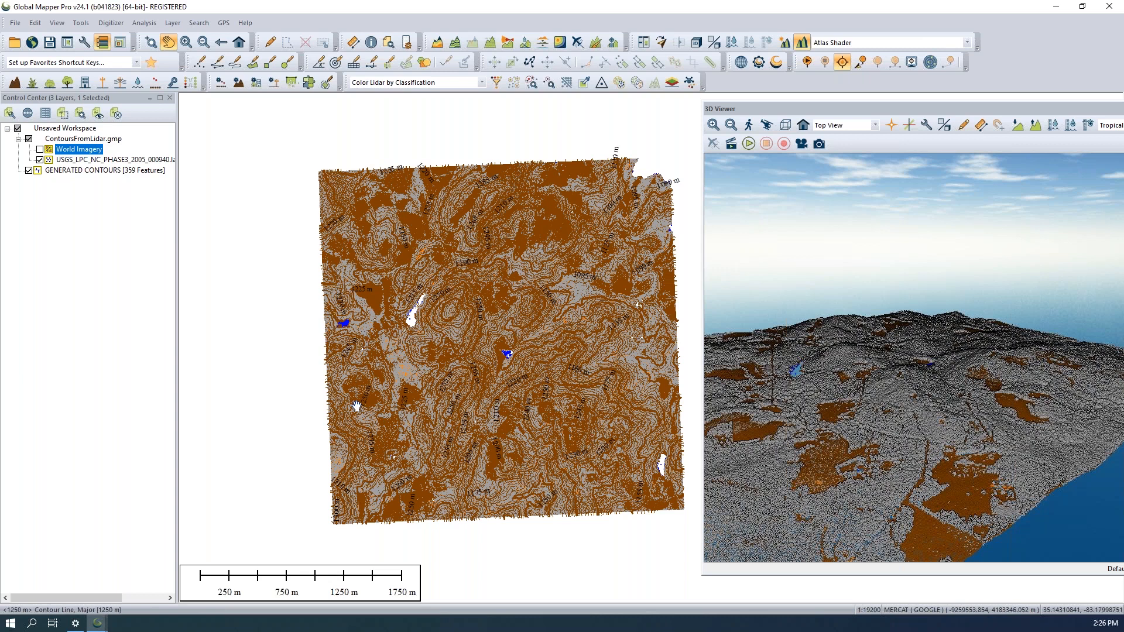
Hide the USGS lidar point cloud layer and inspect the generated contour lines in the map and 3D views
{"action": "left_click", "coordinate": [40, 159]}
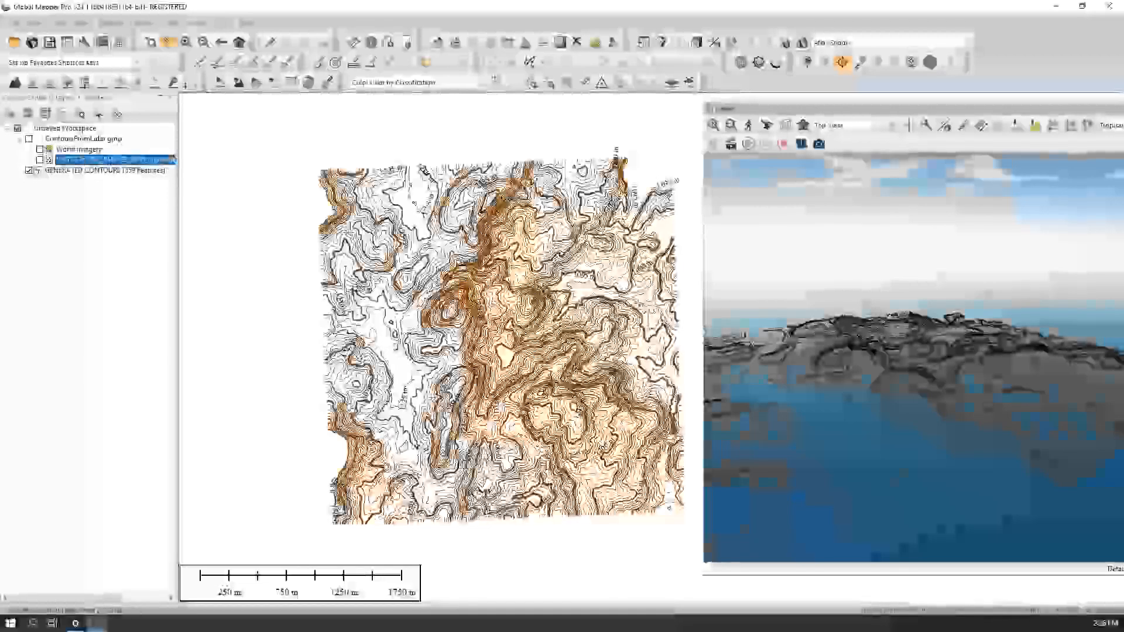
{"action": "left_click_drag", "start_coordinate": [603, 383], "coordinate": [519, 373]}
{"action": "left_click_drag", "start_coordinate": [888, 445], "coordinate": [928, 447]}
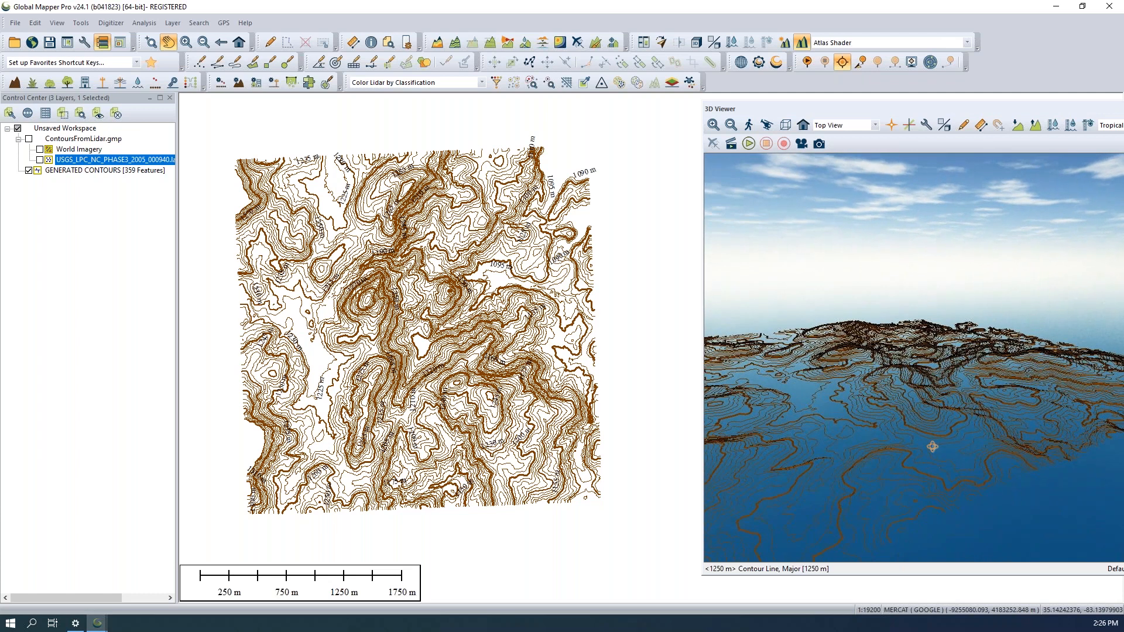
{"action": "scroll", "coordinate": [408, 315], "scroll_direction": "up", "scroll_amount": 1}
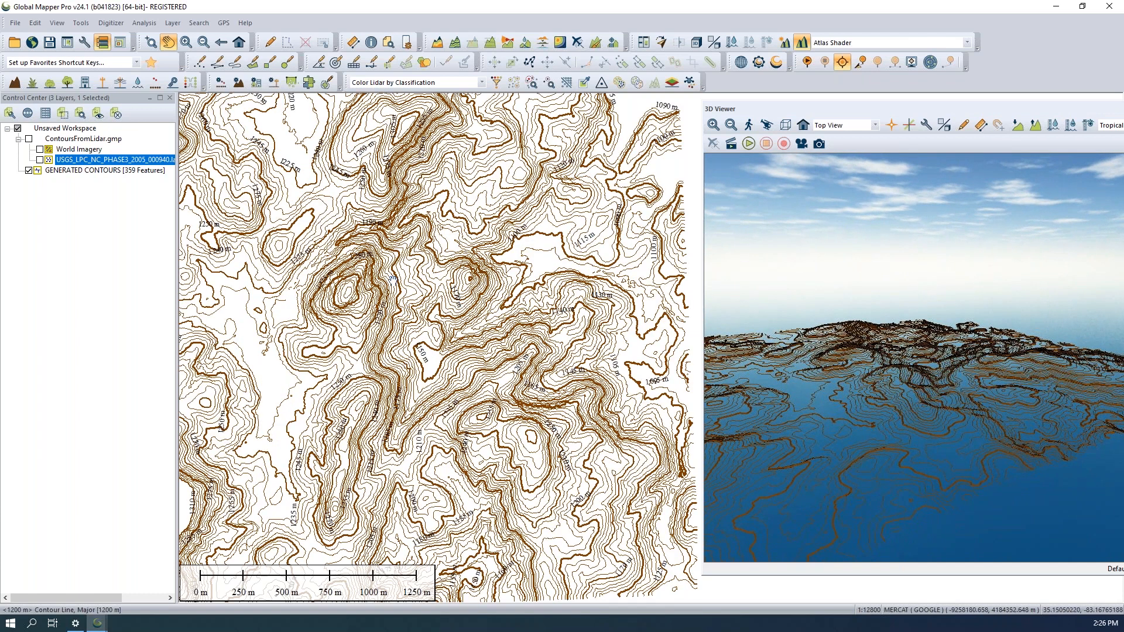
{"action": "left_click_drag", "start_coordinate": [862, 455], "coordinate": [866, 361]}
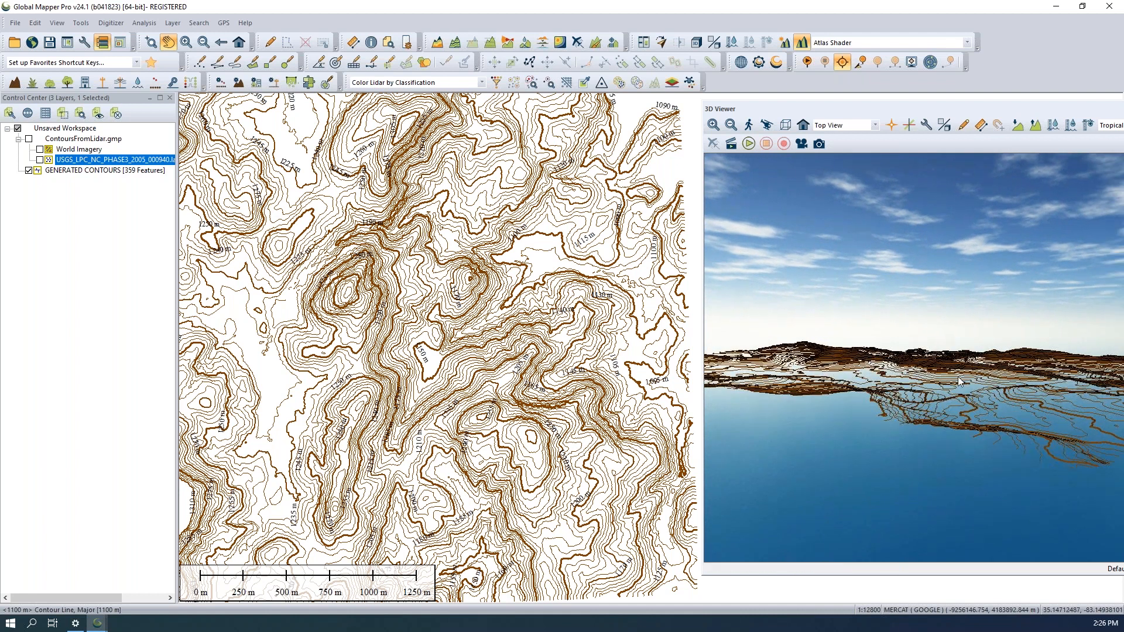
{"action": "left_click_drag", "start_coordinate": [950, 375], "coordinate": [976, 414]}
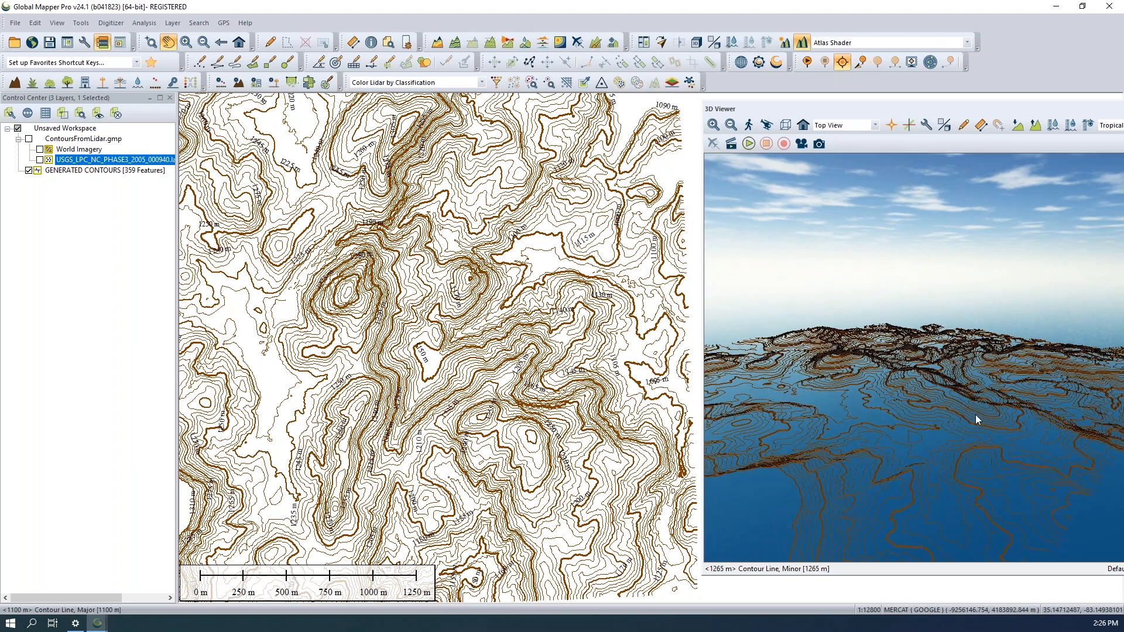
Turn the World Imagery layer on beneath the contours and set the lidar coloring to RGB/Elev
{"action": "left_click", "coordinate": [39, 151]}
{"action": "left_click", "coordinate": [40, 150]}
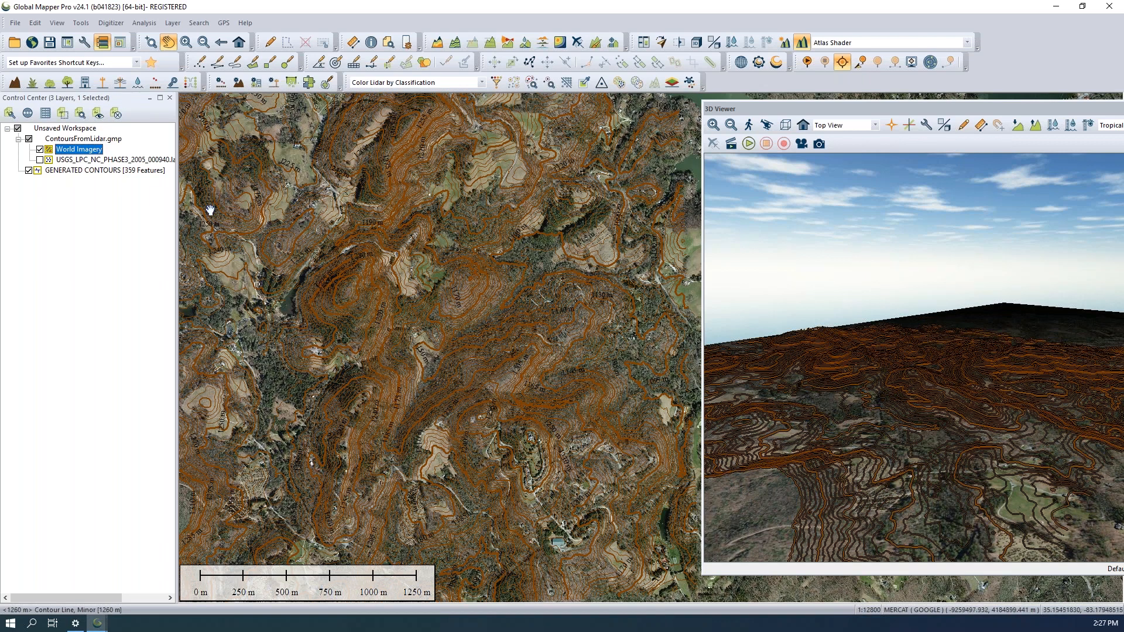
{"action": "left_click", "coordinate": [97, 292]}
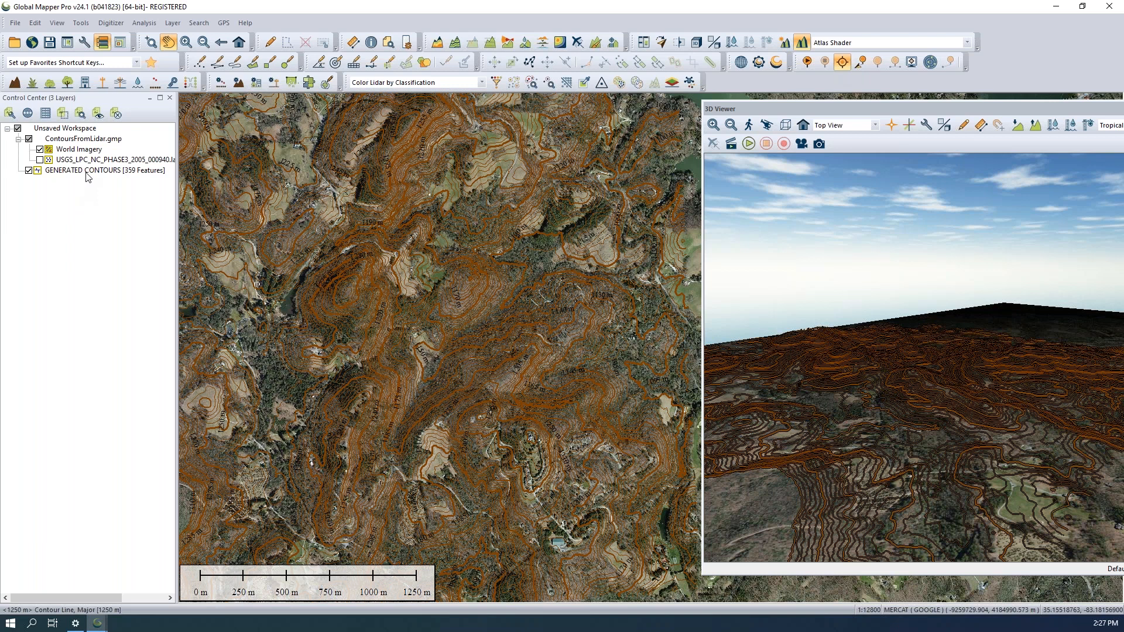
{"action": "left_click", "coordinate": [374, 82]}
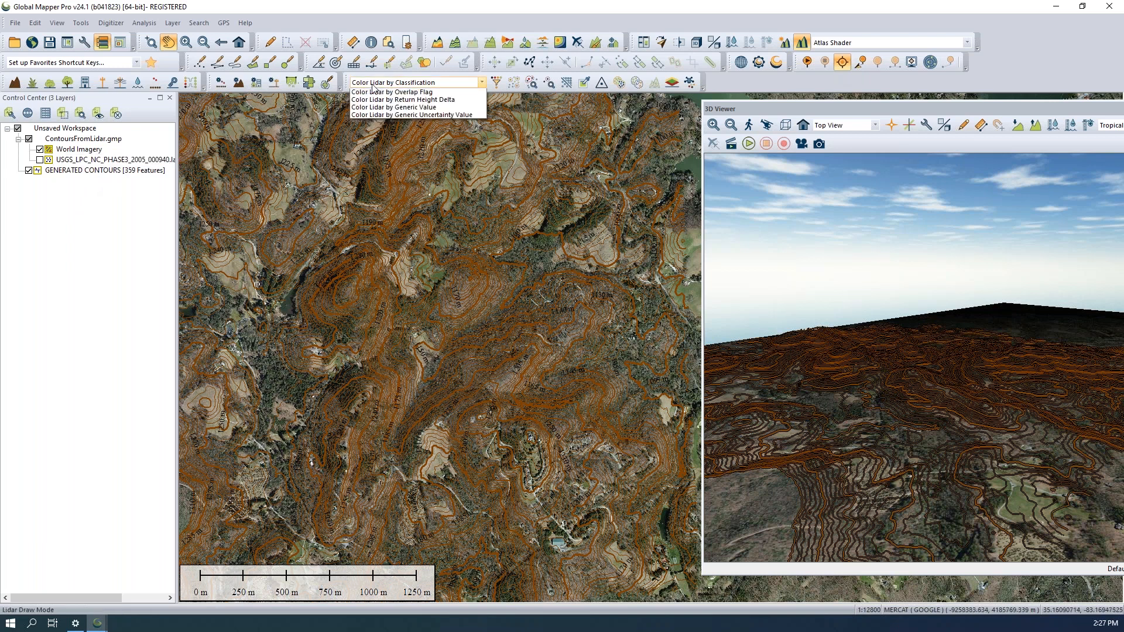
{"action": "left_click", "coordinate": [375, 94]}
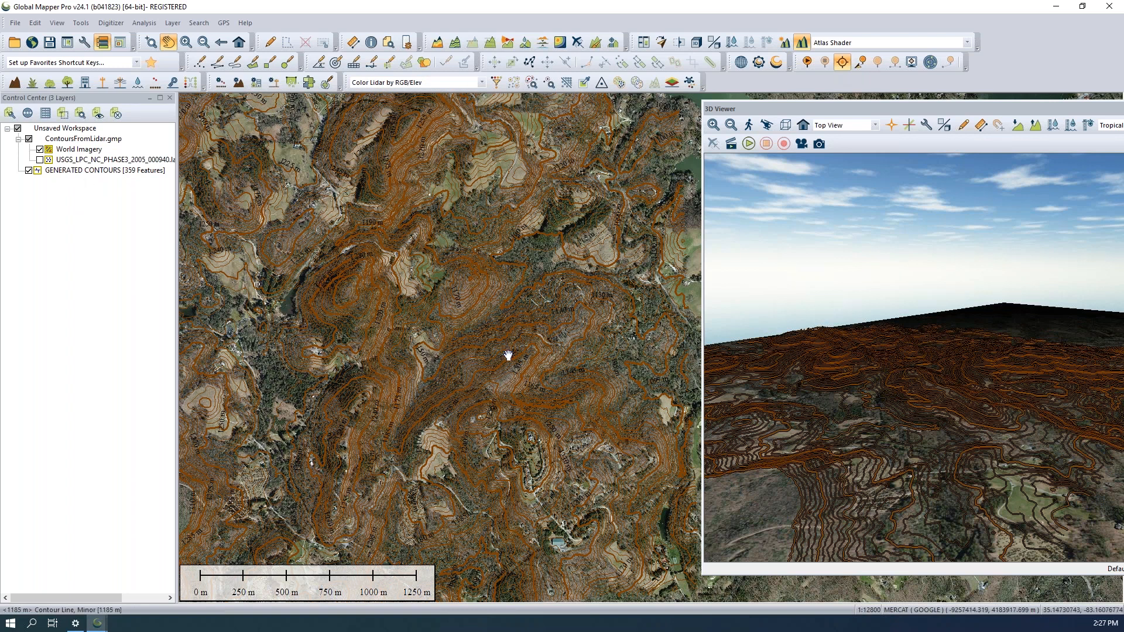
Style all features of the GENERATED CONTOURS layer with the same Elevation (Solid) line style, 1 pixel wide
{"action": "double_click", "coordinate": [85, 171]}
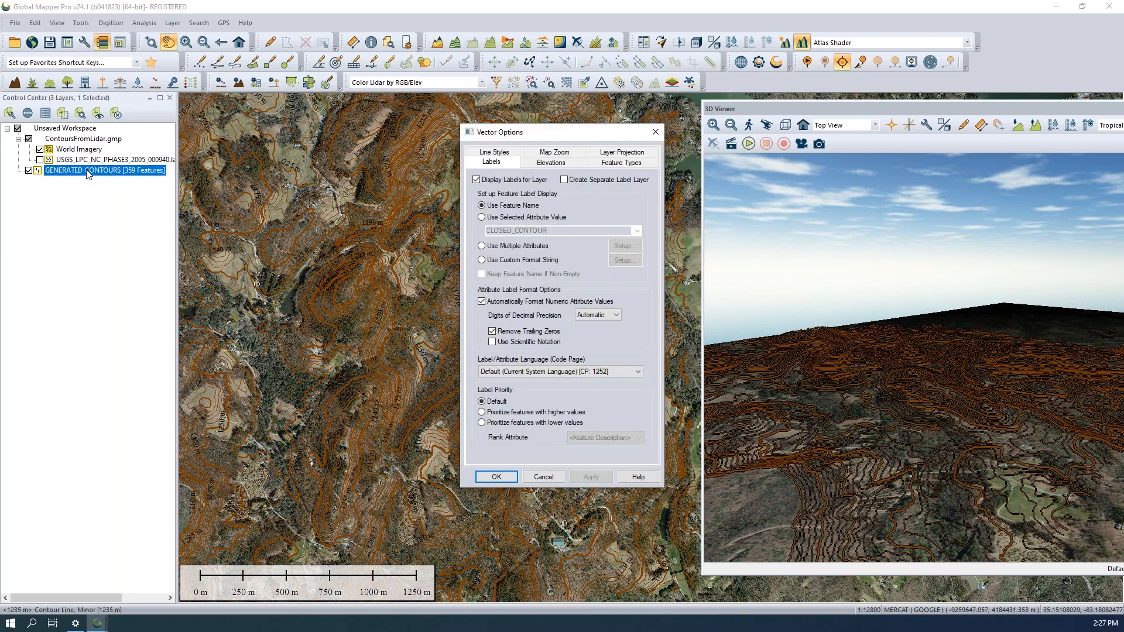
{"action": "left_click_drag", "start_coordinate": [482, 137], "coordinate": [267, 131]}
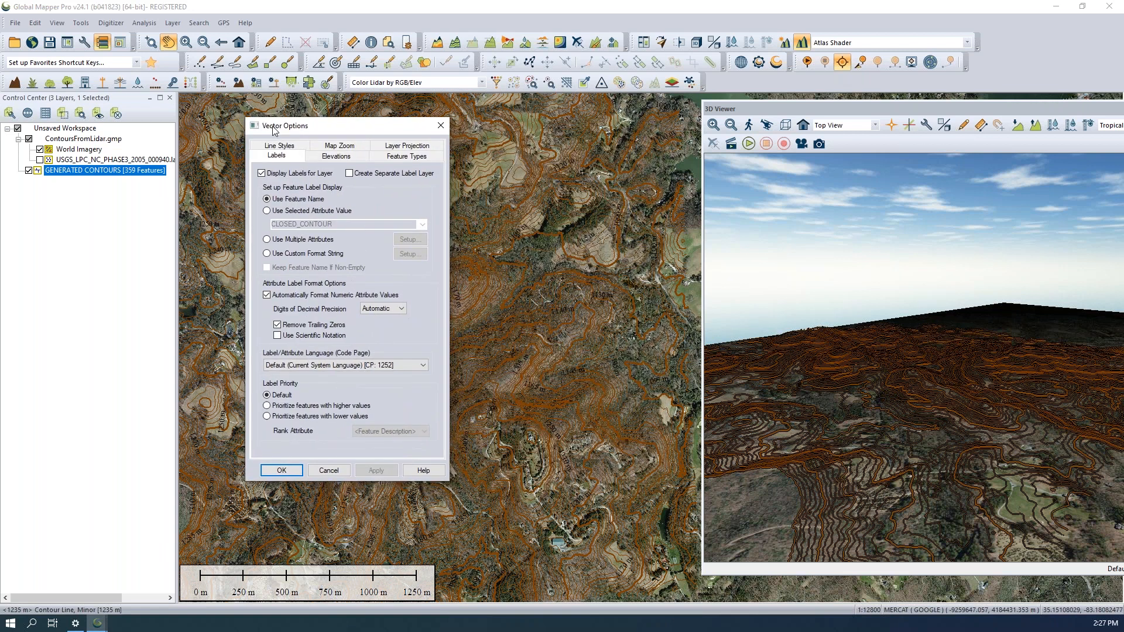
{"action": "left_click", "coordinate": [286, 146]}
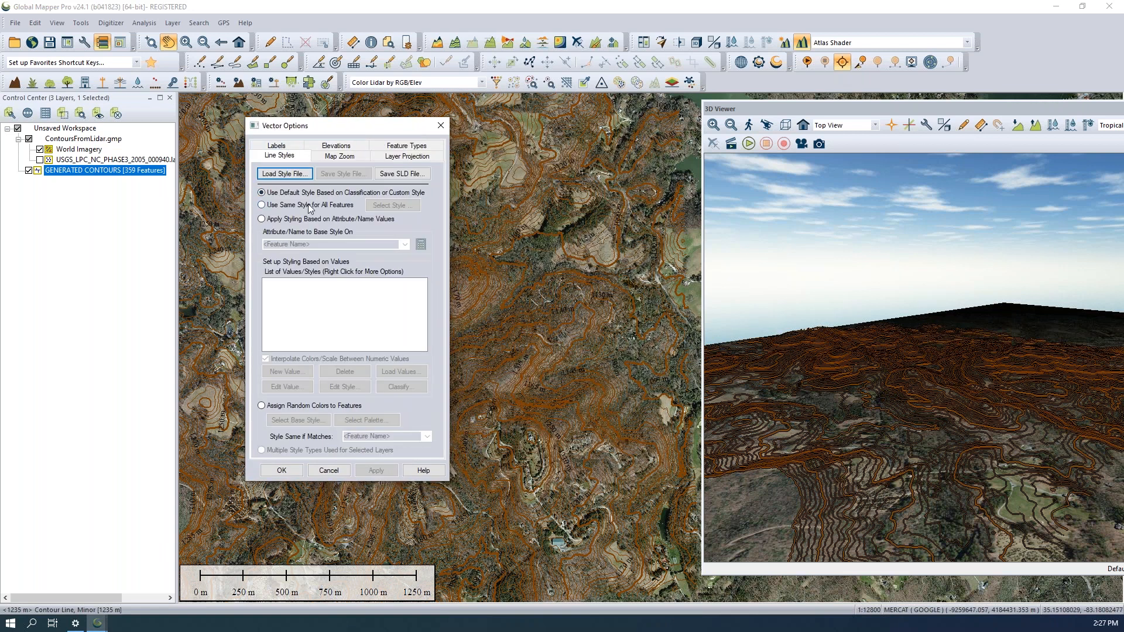
{"action": "left_click", "coordinate": [308, 204]}
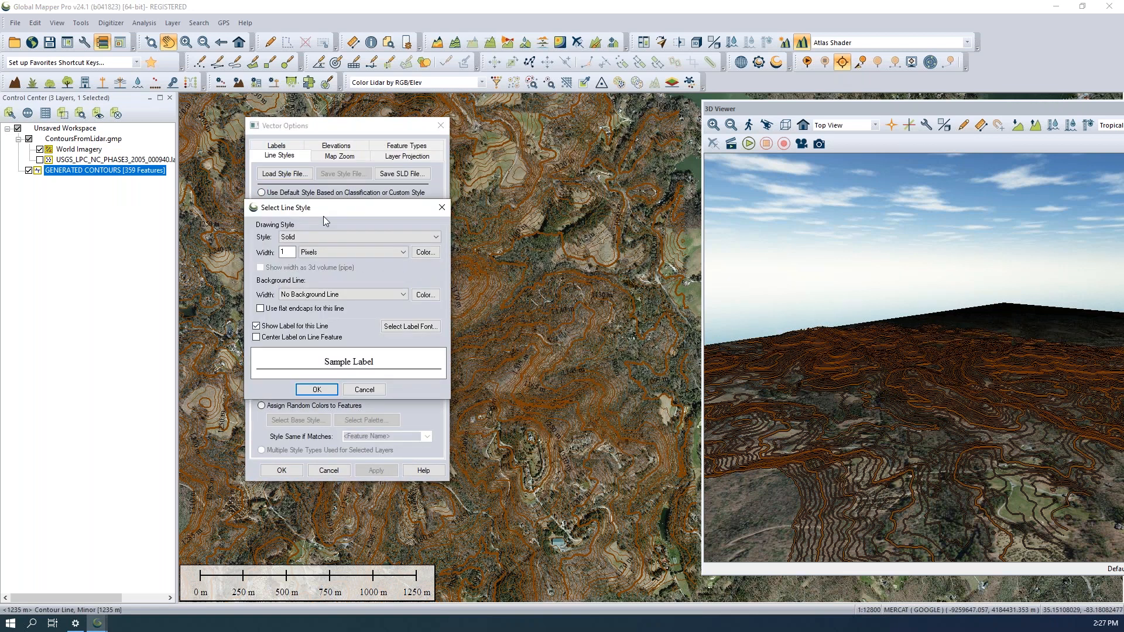
{"action": "left_click", "coordinate": [325, 238]}
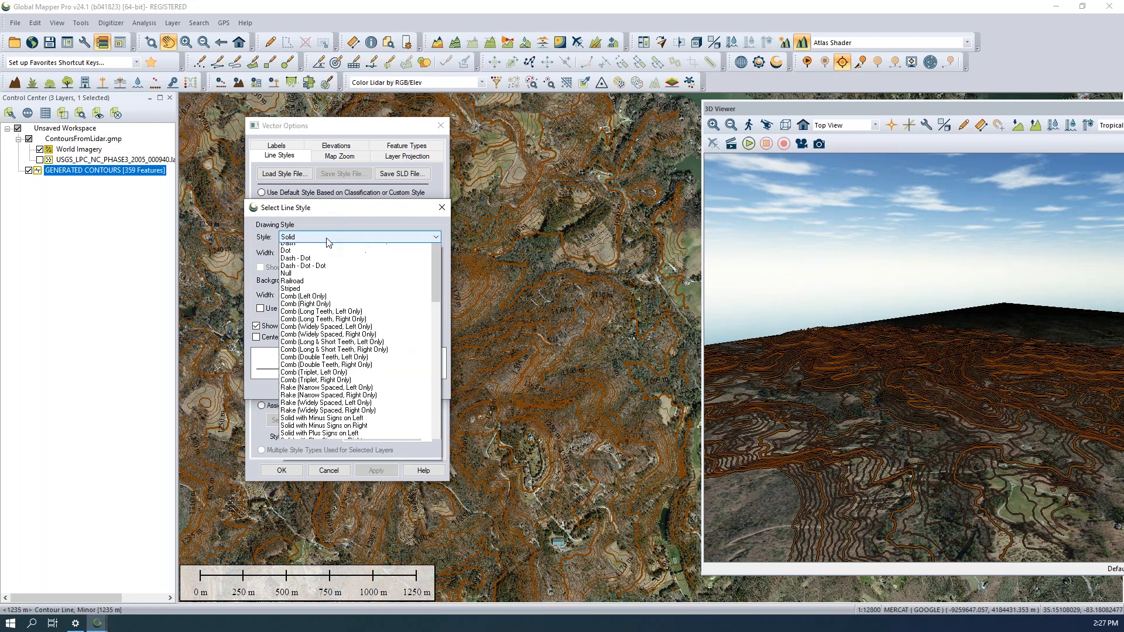
{"action": "left_click_drag", "start_coordinate": [433, 273], "coordinate": [428, 431]}
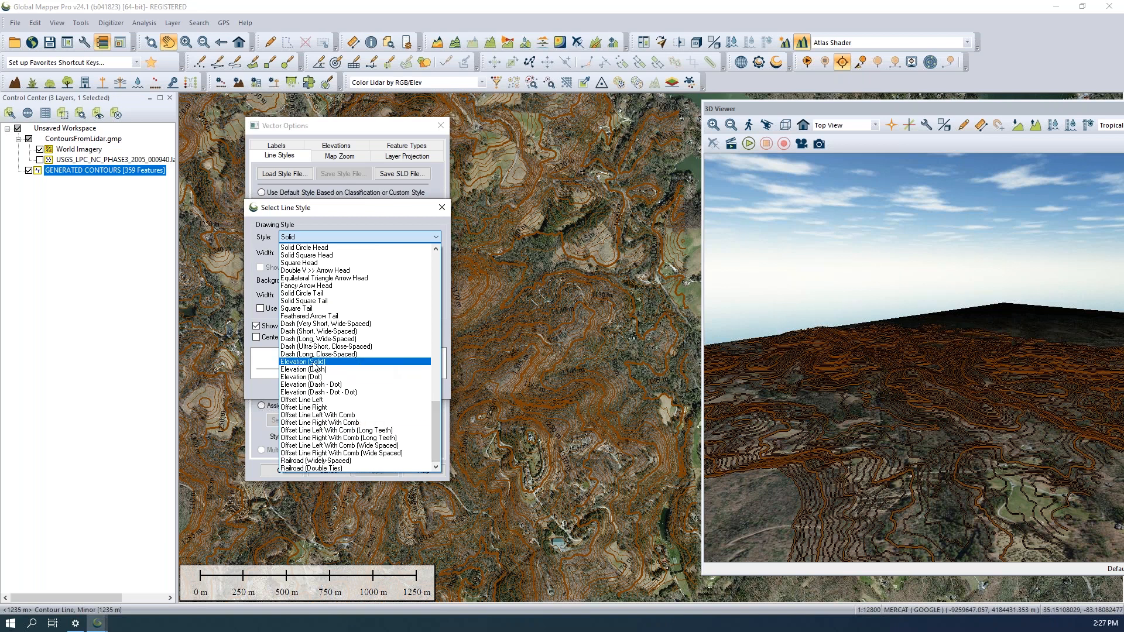
{"action": "left_click", "coordinate": [315, 365]}
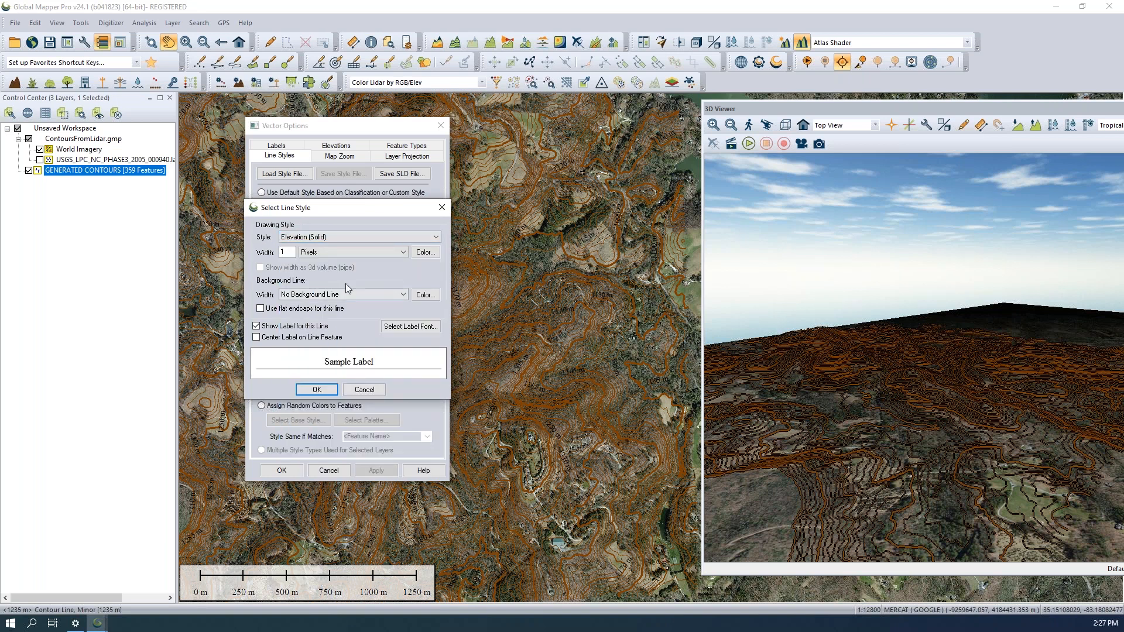
{"action": "left_click", "coordinate": [316, 390]}
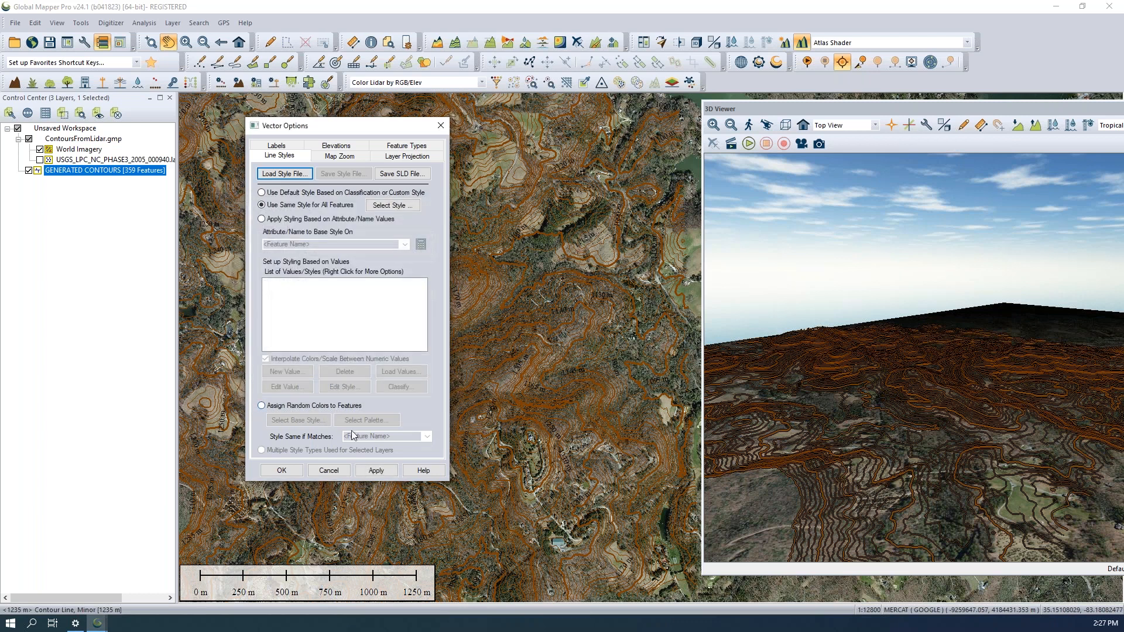
{"action": "left_click", "coordinate": [282, 472]}
{"action": "left_click", "coordinate": [282, 471]}
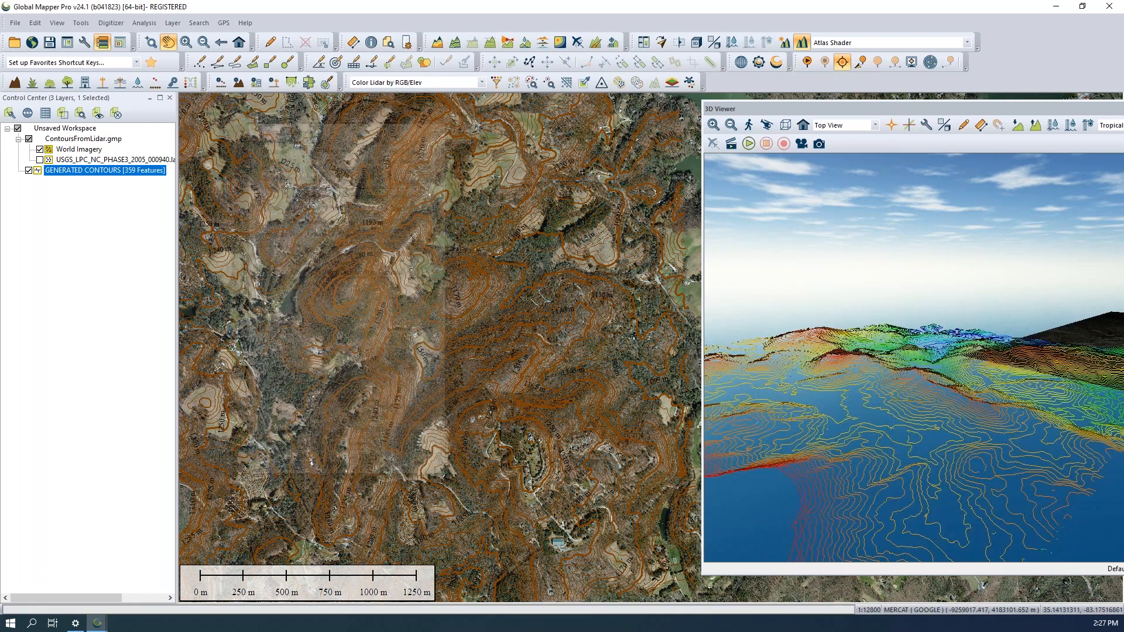
Inspect the elevation-colored contours in 3D, close the 3D Viewer, and look over the contours on the map
{"action": "left_click_drag", "start_coordinate": [943, 466], "coordinate": [942, 429]}
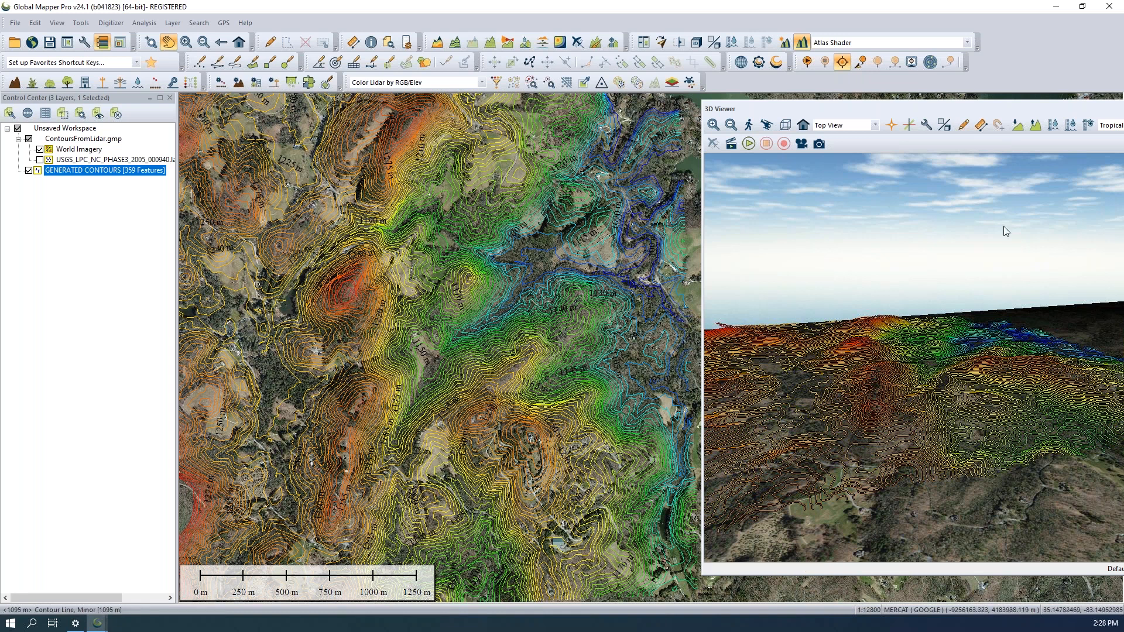
{"action": "left_click_drag", "start_coordinate": [1053, 111], "coordinate": [930, 123]}
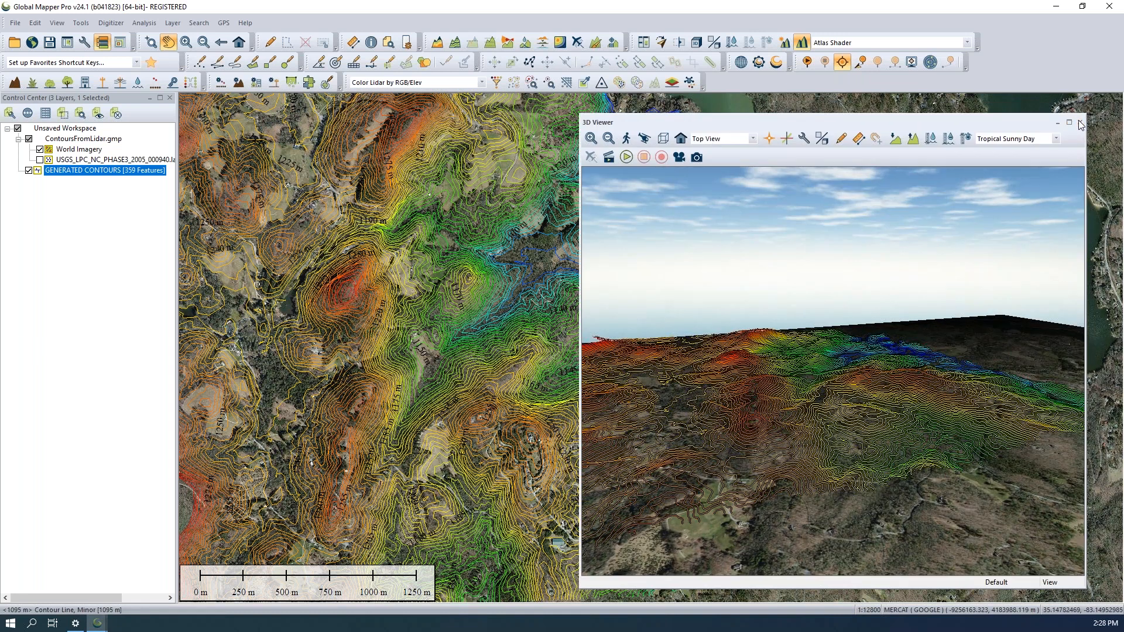
{"action": "left_click", "coordinate": [1080, 121]}
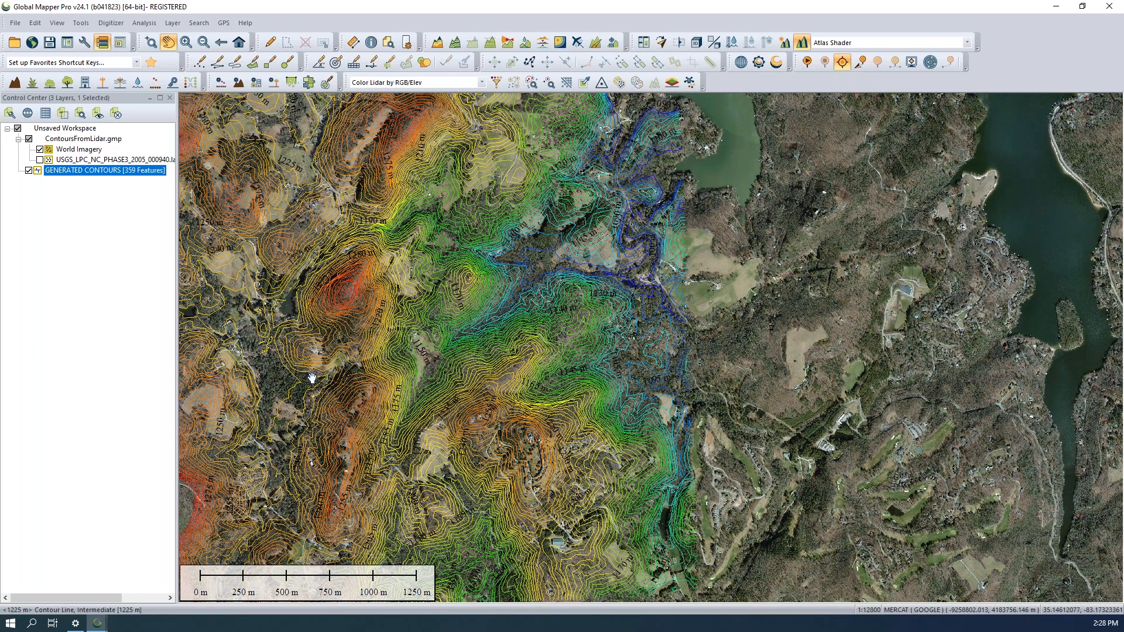
{"action": "left_click_drag", "start_coordinate": [329, 321], "coordinate": [407, 328]}
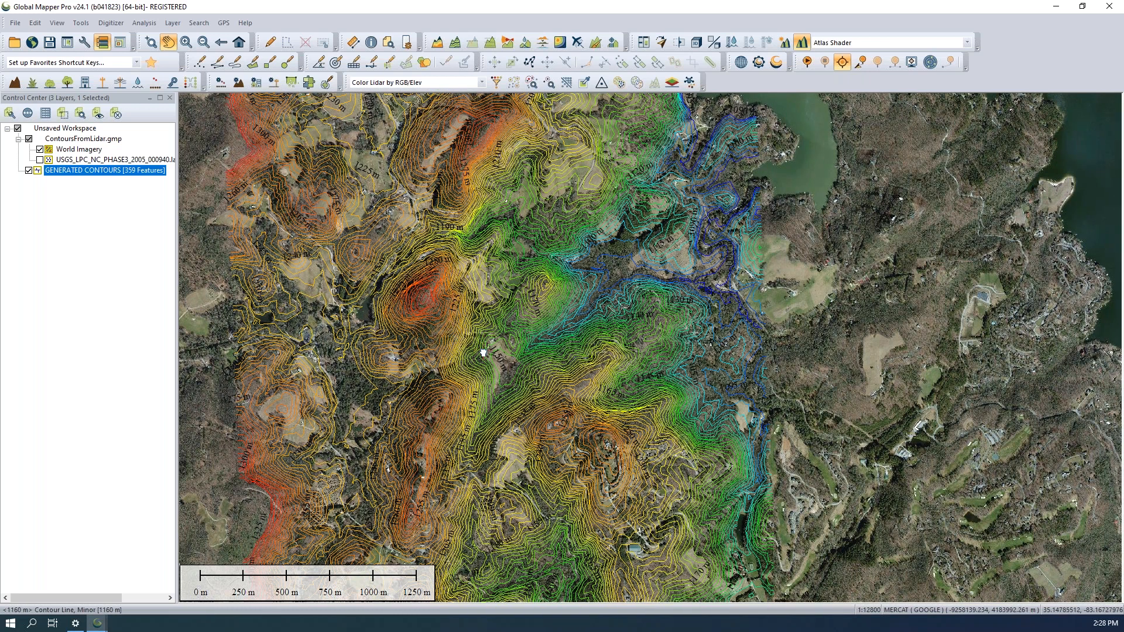
{"action": "left_click_drag", "start_coordinate": [518, 342], "coordinate": [514, 328]}
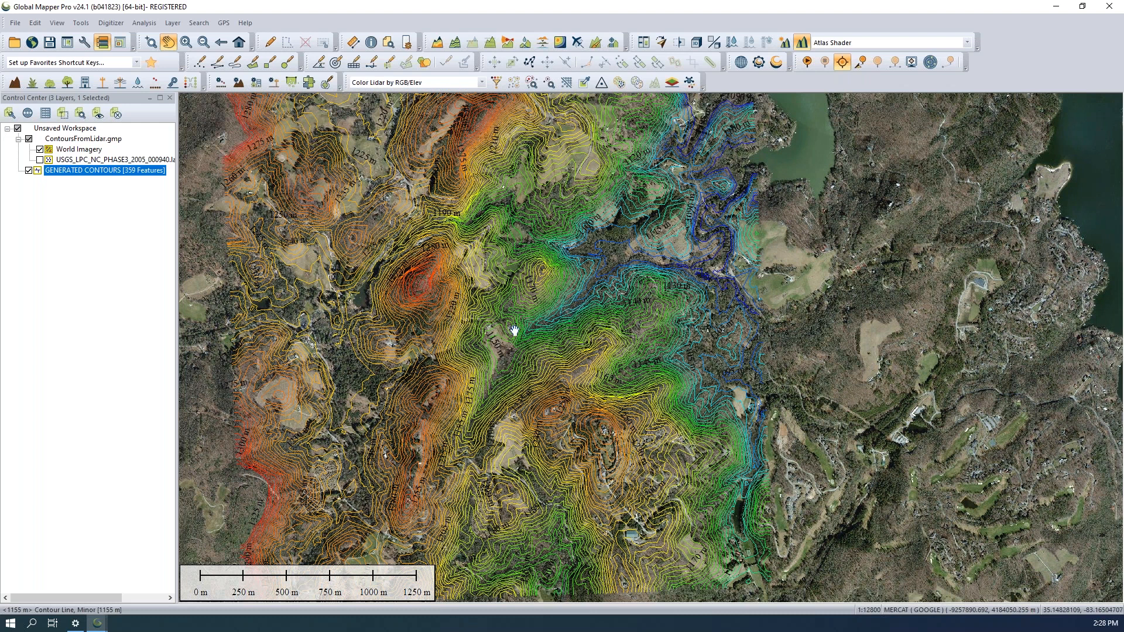
Hide the World Imagery layer beneath the generated contours
{"action": "left_click", "coordinate": [40, 150]}
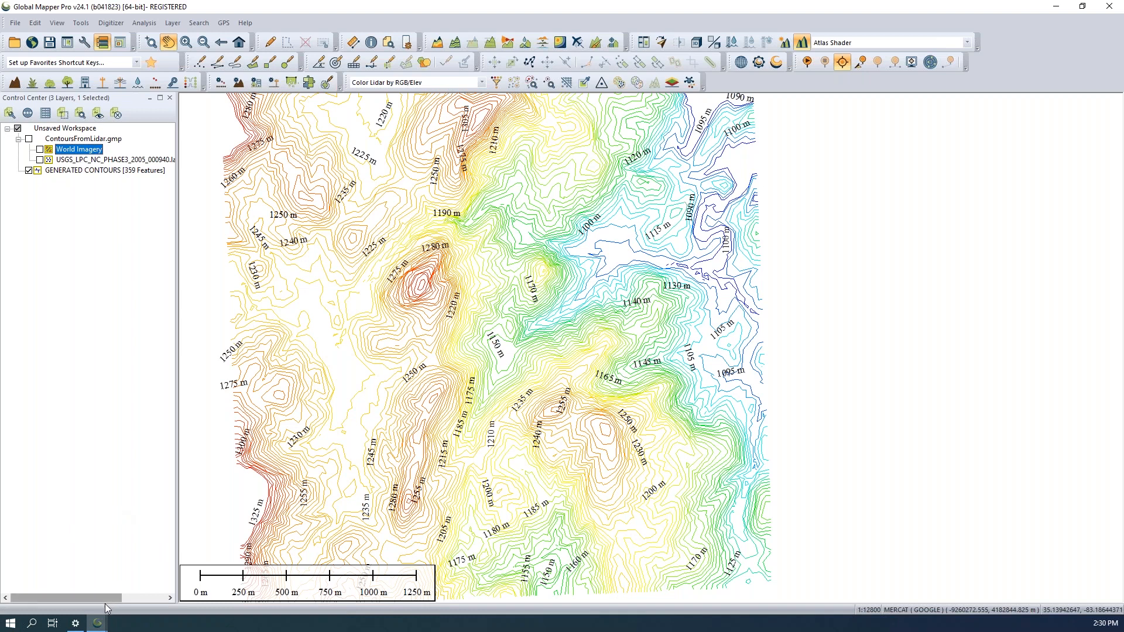
{"action": "mouse_move", "coordinate": [100, 625]}
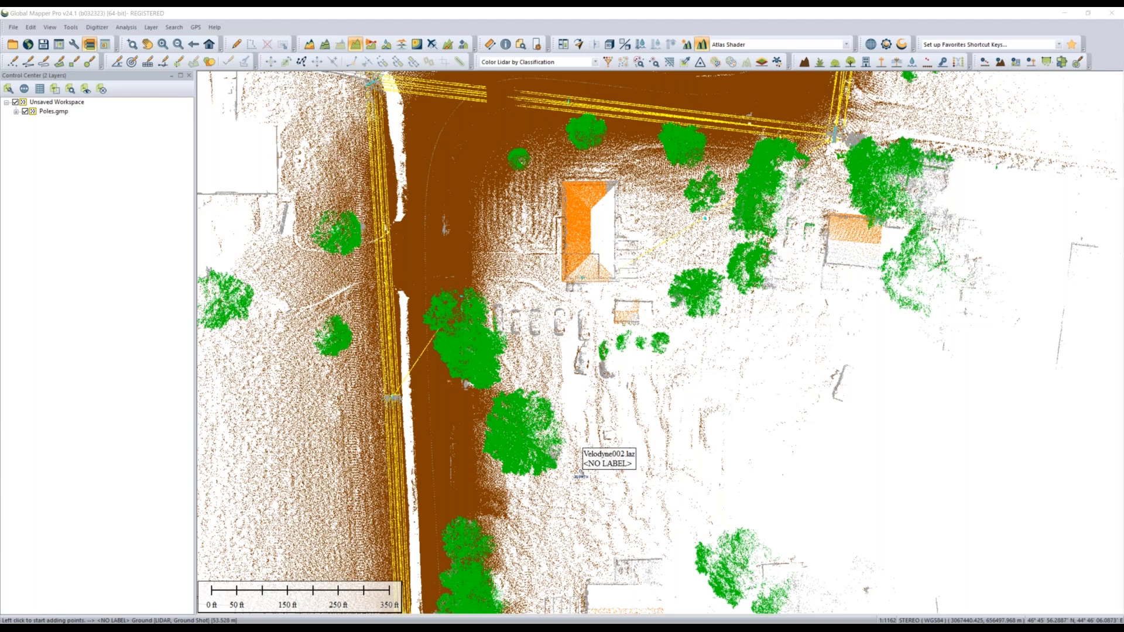
Draw a path profile about 64 ft long lengthwise through a parked vehicle beside the house and dock the profile view below the map
{"action": "scroll", "coordinate": [1029, 533], "scroll_direction": "down", "scroll_amount": 1}
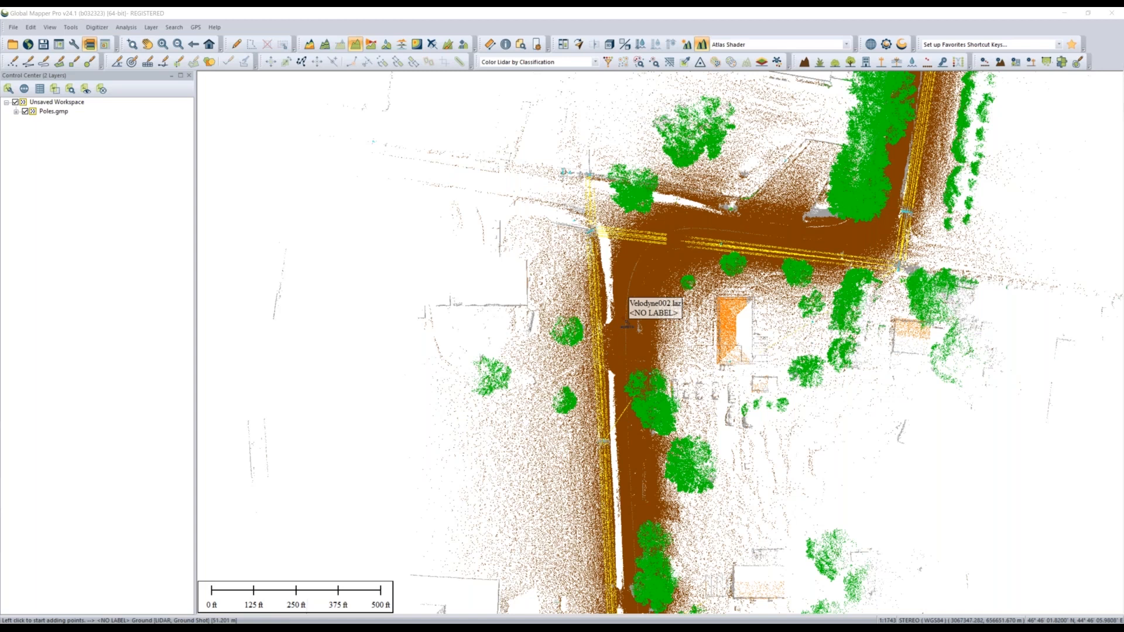
{"action": "scroll", "coordinate": [662, 359], "scroll_direction": "up", "scroll_amount": 1}
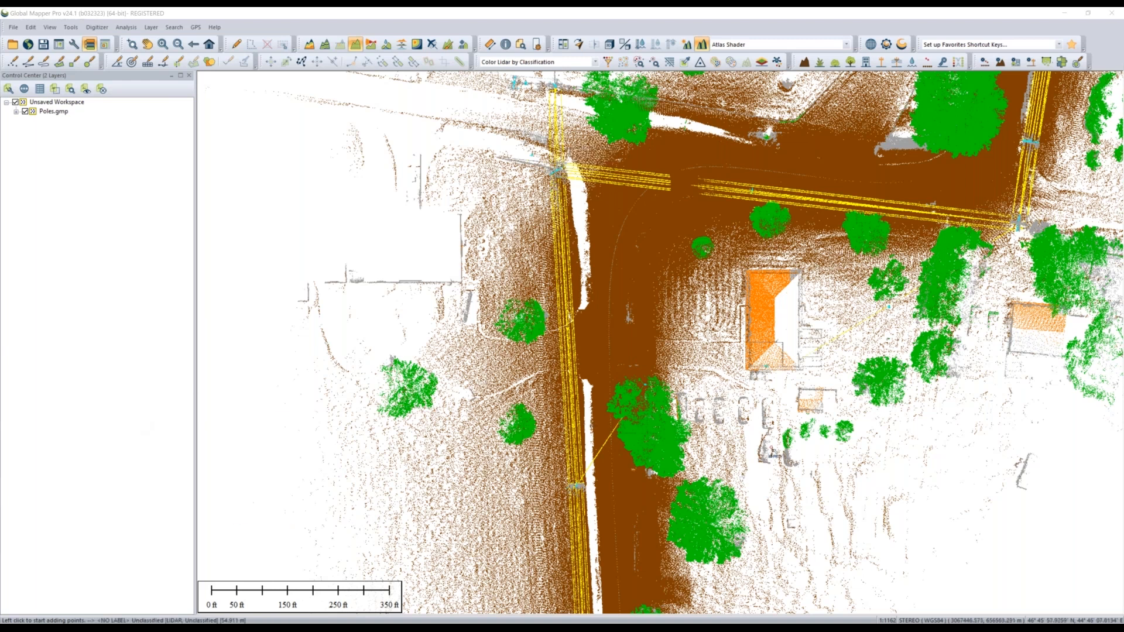
{"action": "scroll", "coordinate": [755, 428], "scroll_direction": "up", "scroll_amount": 2}
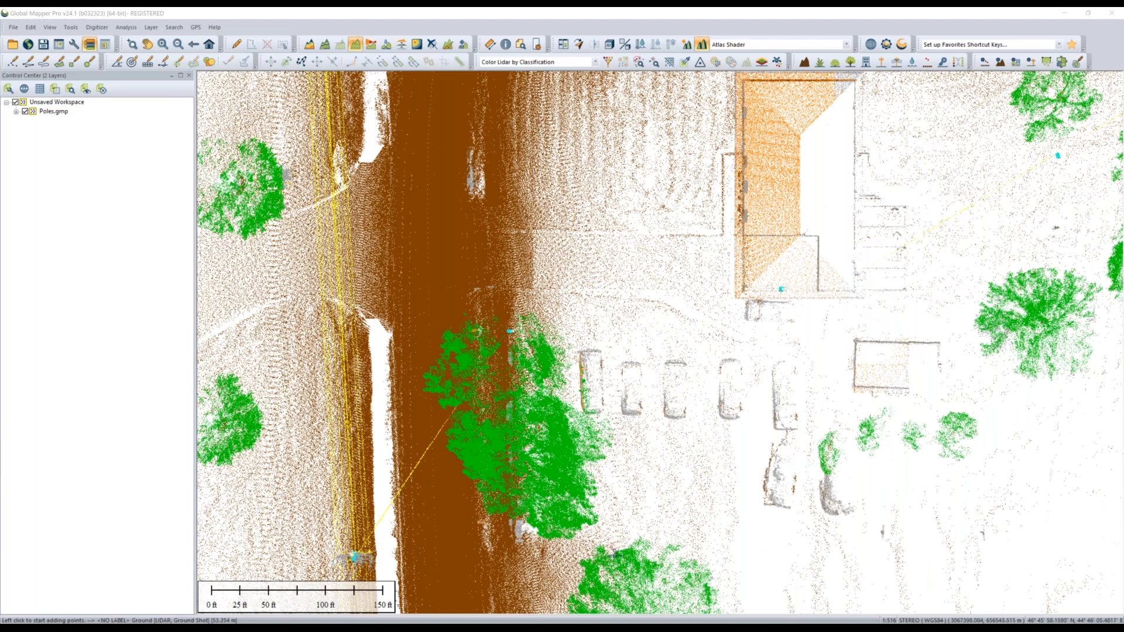
{"action": "left_click", "coordinate": [675, 353]}
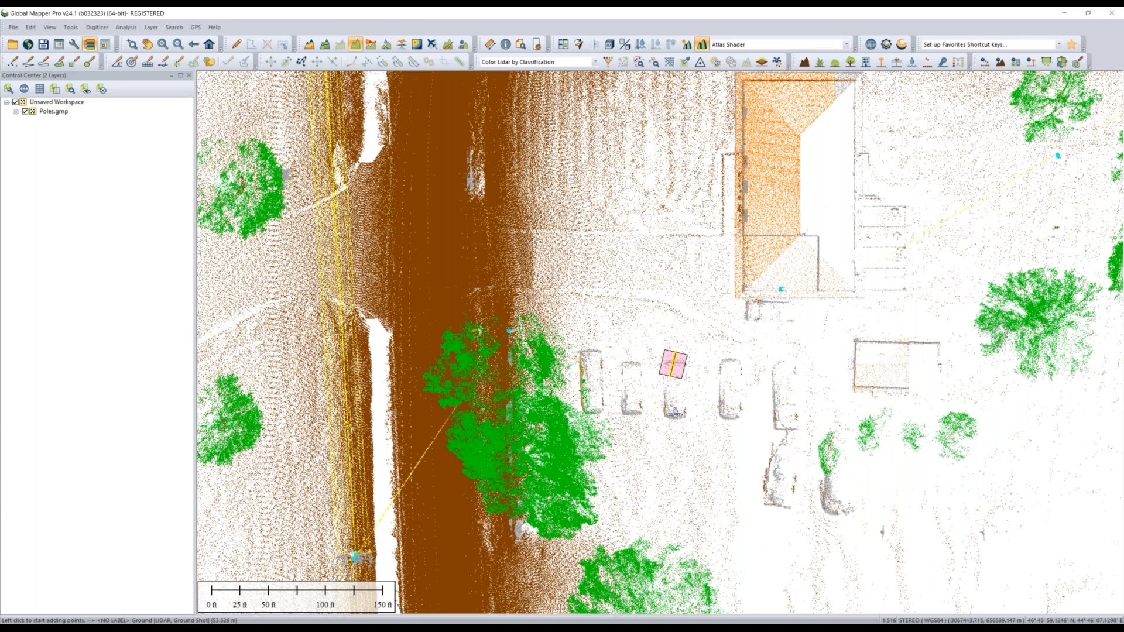
{"action": "right_click", "coordinate": [676, 429]}
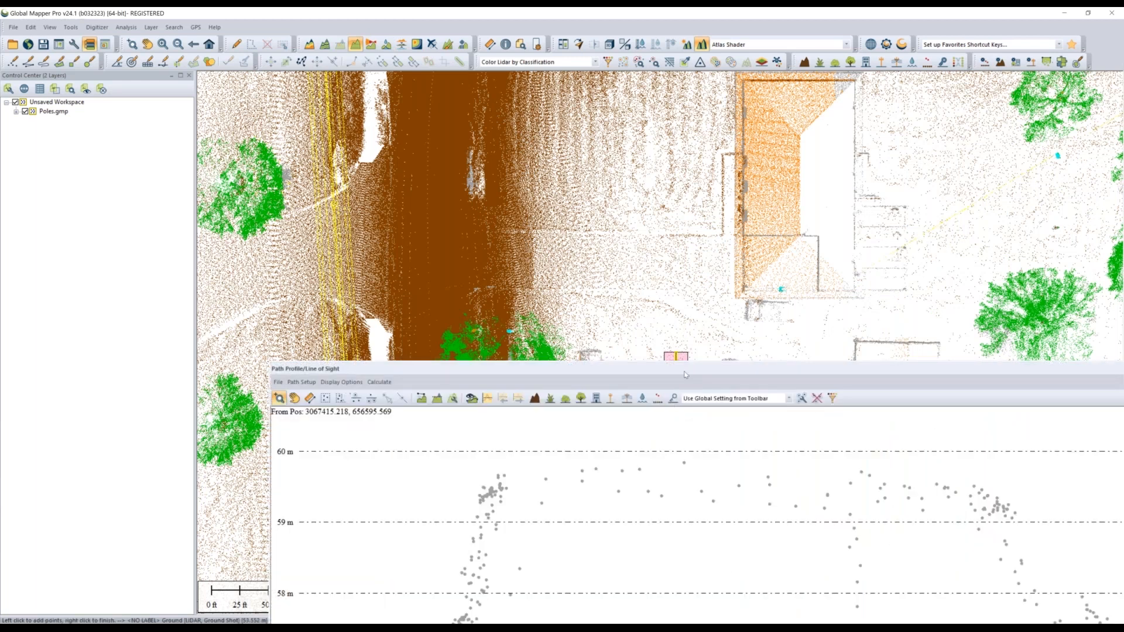
{"action": "left_click_drag", "start_coordinate": [685, 374], "coordinate": [656, 363]}
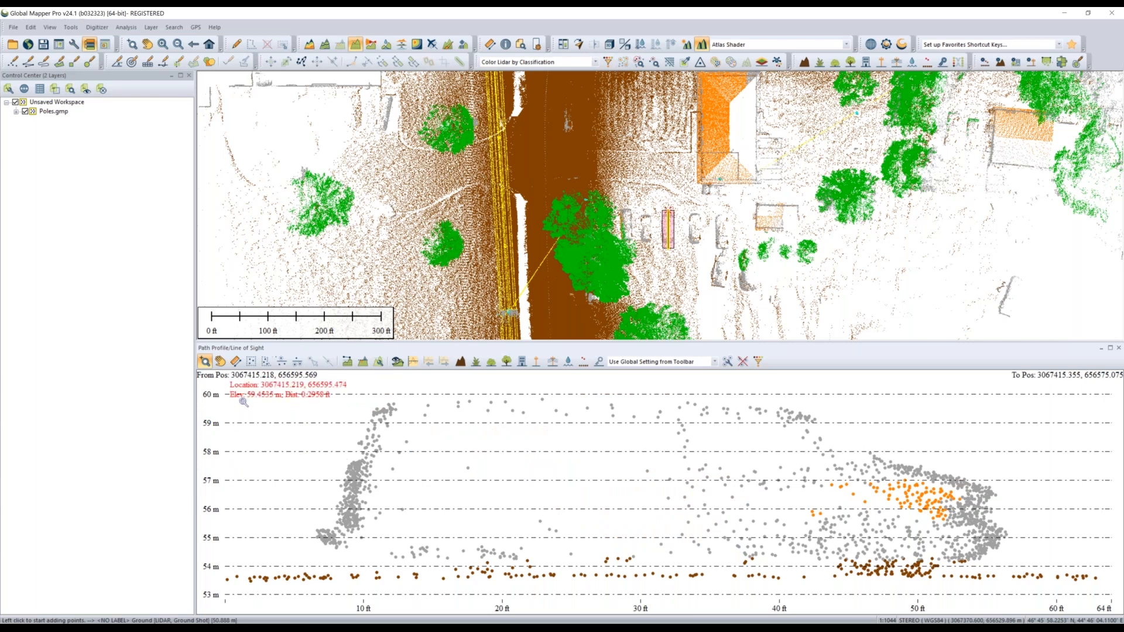
Rename lidar class 30 to "Cars and trucks" in the Lidar Filter Settings
{"action": "left_click", "coordinate": [607, 63]}
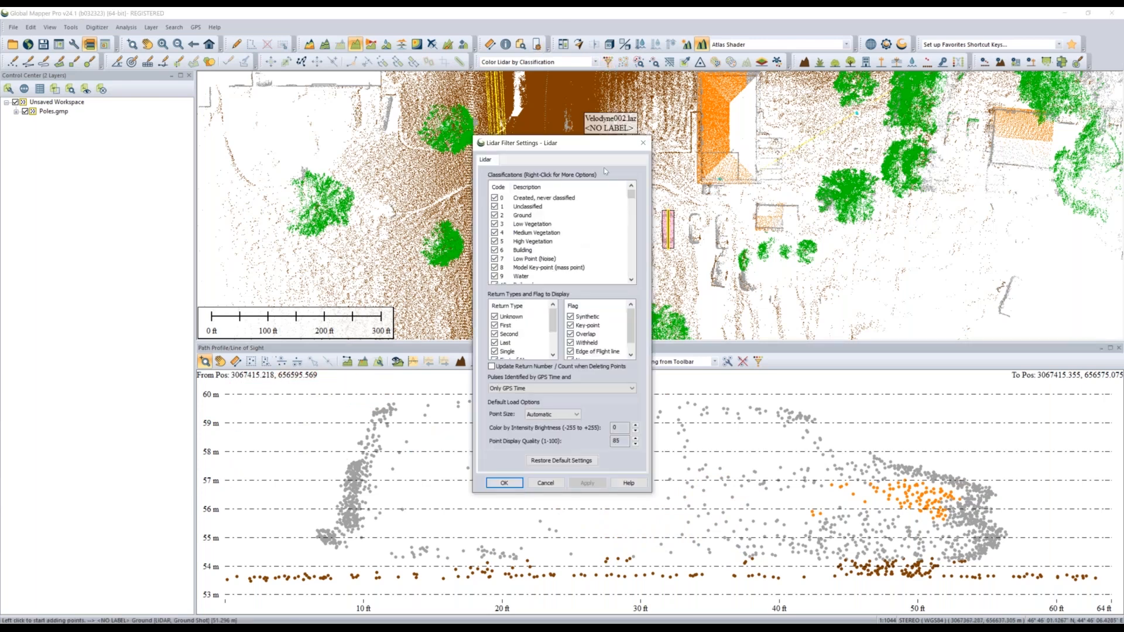
{"action": "scroll", "coordinate": [551, 203], "scroll_direction": "down", "scroll_amount": 12}
{"action": "scroll", "coordinate": [550, 203], "scroll_direction": "up", "scroll_amount": 8}
{"action": "scroll", "coordinate": [550, 202], "scroll_direction": "down", "scroll_amount": 2}
{"action": "scroll", "coordinate": [550, 202], "scroll_direction": "up", "scroll_amount": 3}
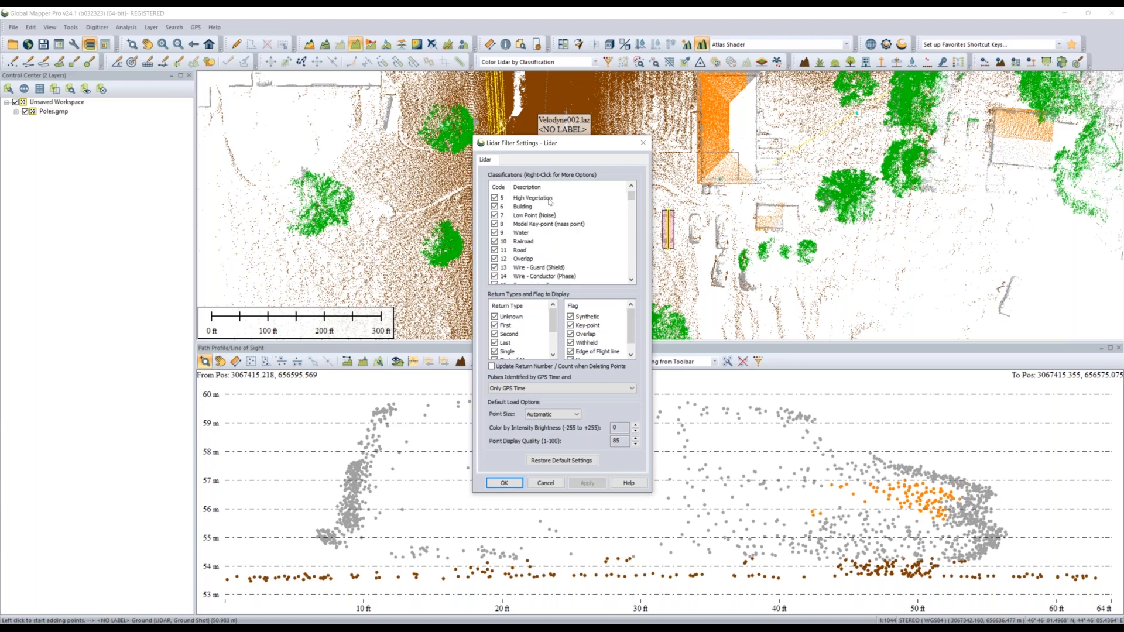
{"action": "scroll", "coordinate": [551, 203], "scroll_direction": "down", "scroll_amount": 7}
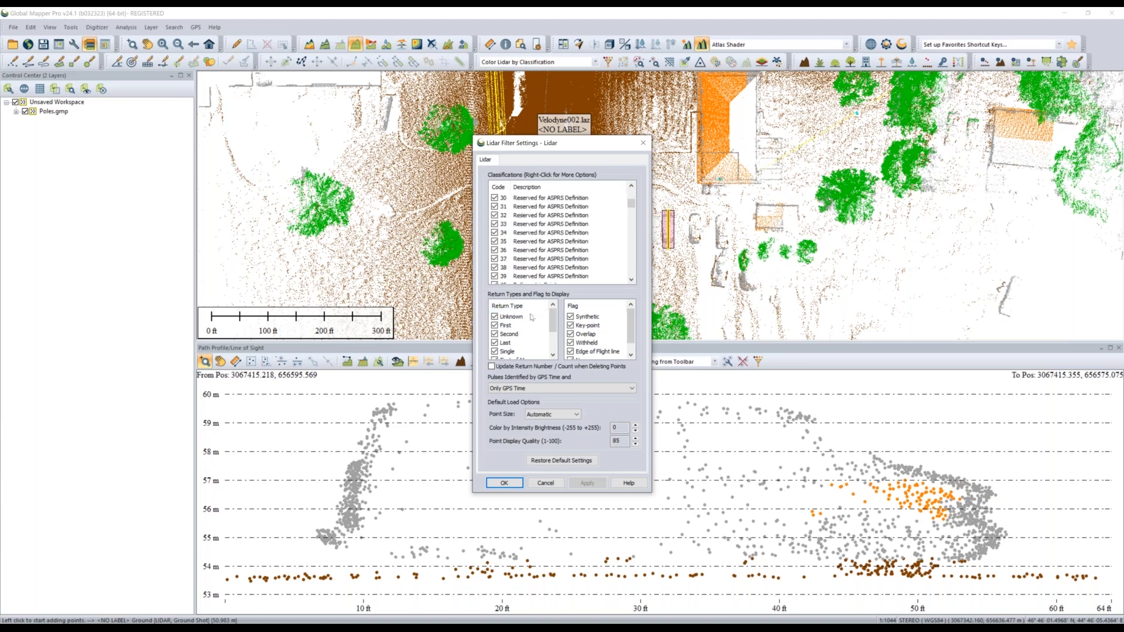
{"action": "scroll", "coordinate": [567, 258], "scroll_direction": "down", "scroll_amount": 3}
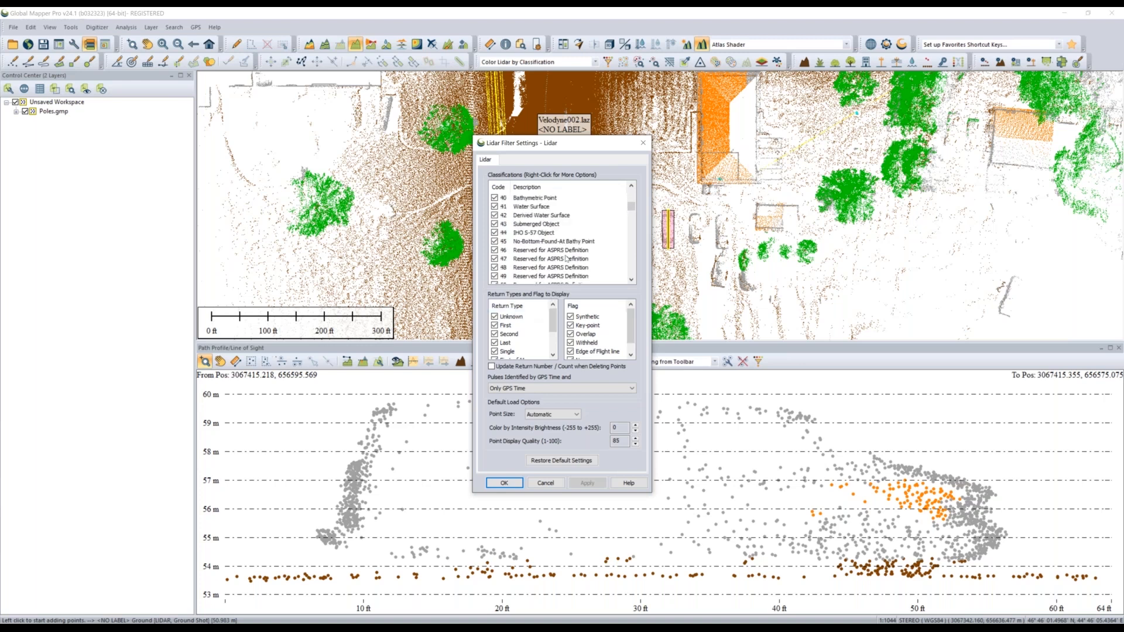
{"action": "scroll", "coordinate": [542, 213], "scroll_direction": "up", "scroll_amount": 2}
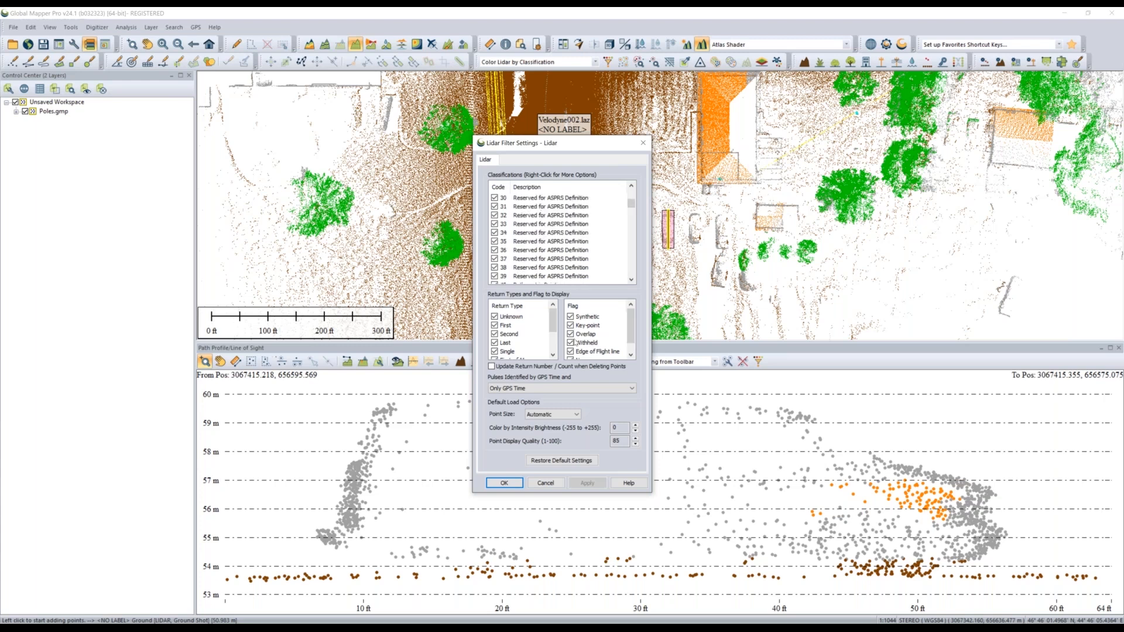
{"action": "left_click", "coordinate": [551, 199]}
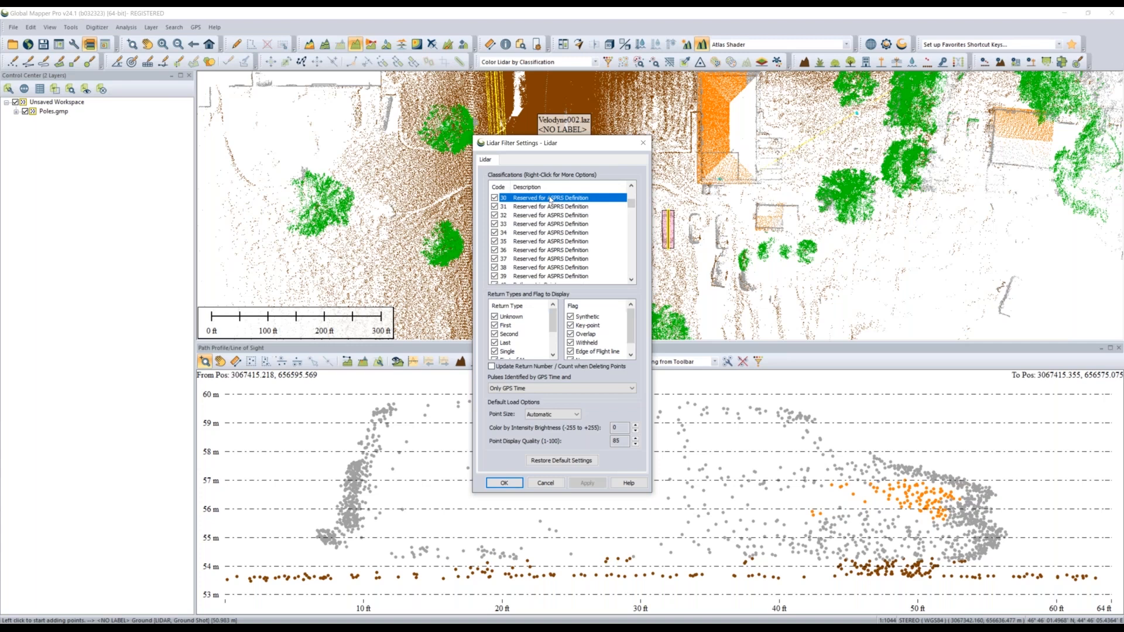
{"action": "right_click", "coordinate": [550, 199]}
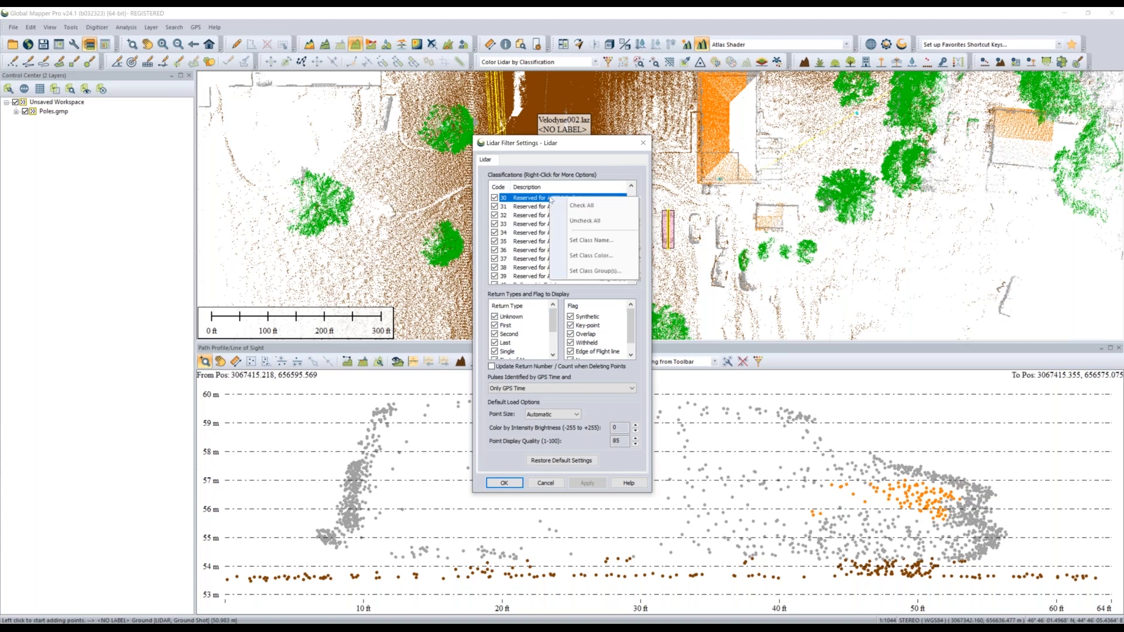
{"action": "left_click", "coordinate": [587, 241]}
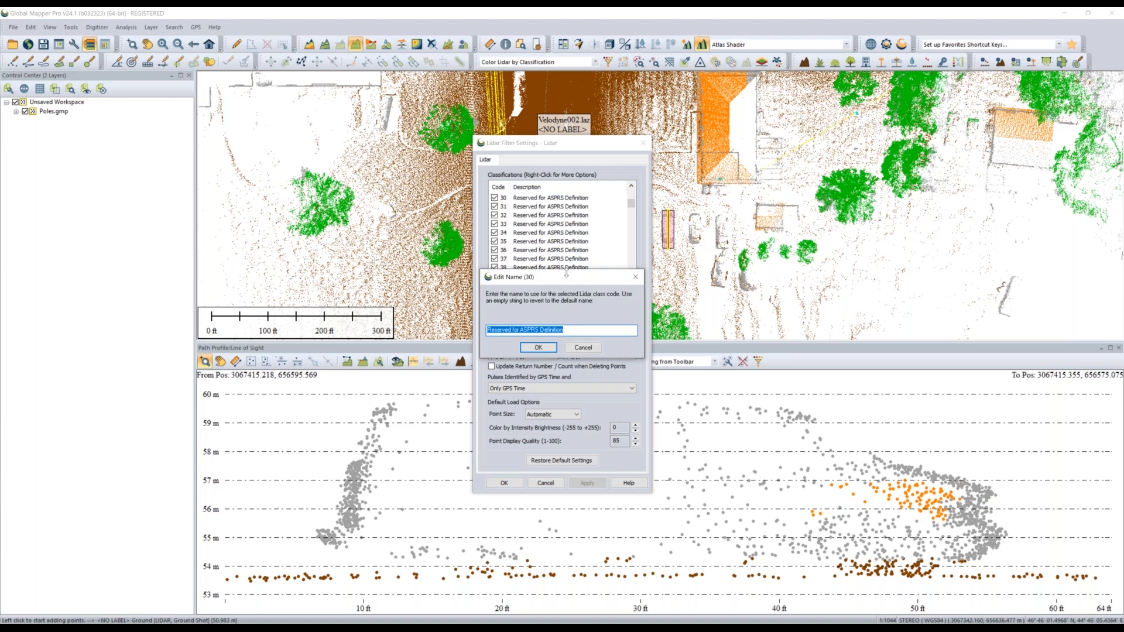
{"action": "type", "text": "Cars and trucks"}
{"action": "left_click", "coordinate": [538, 347]}
Set the color of class 30 - Cars and trucks to bright pink (255, 0, 128) and apply the lidar filter settings
{"action": "right_click", "coordinate": [557, 198]}
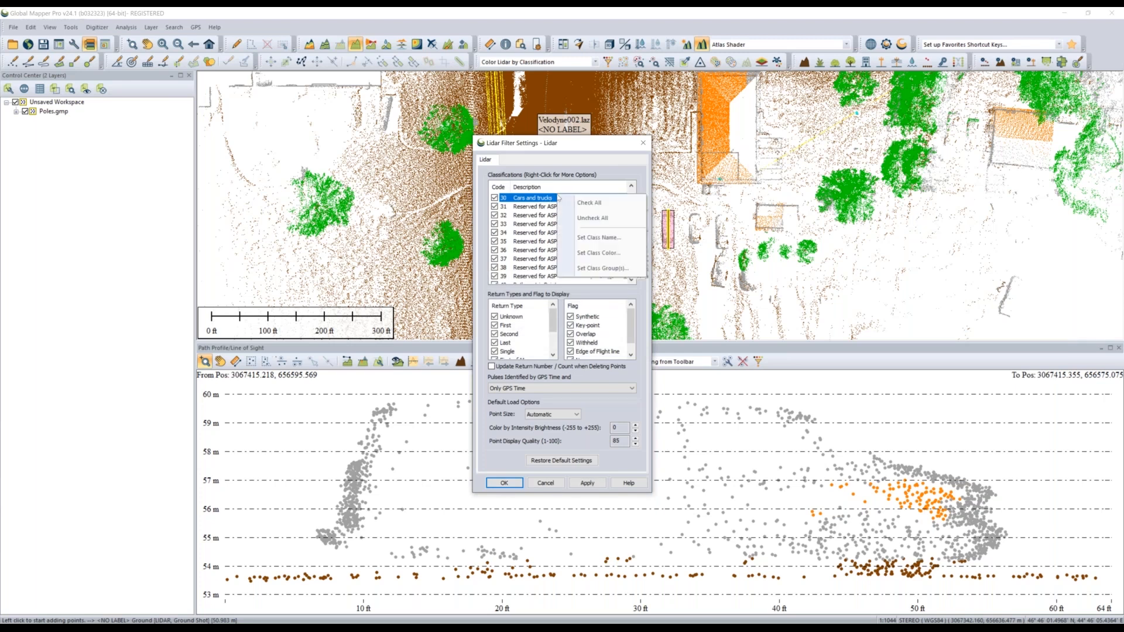
{"action": "left_click", "coordinate": [602, 255]}
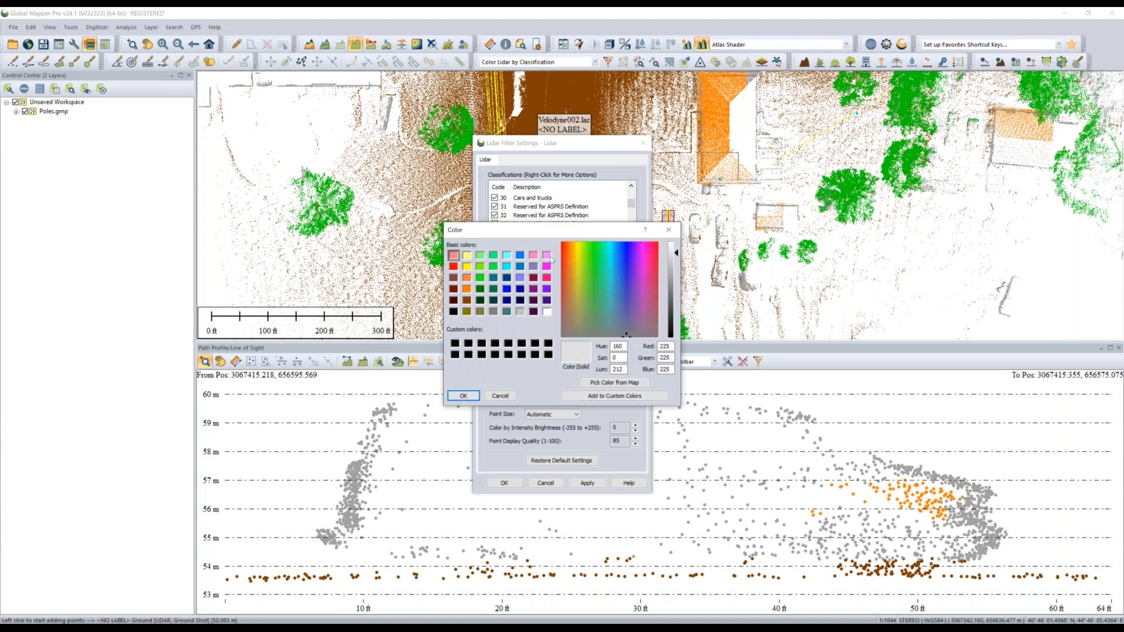
{"action": "left_click", "coordinate": [547, 277]}
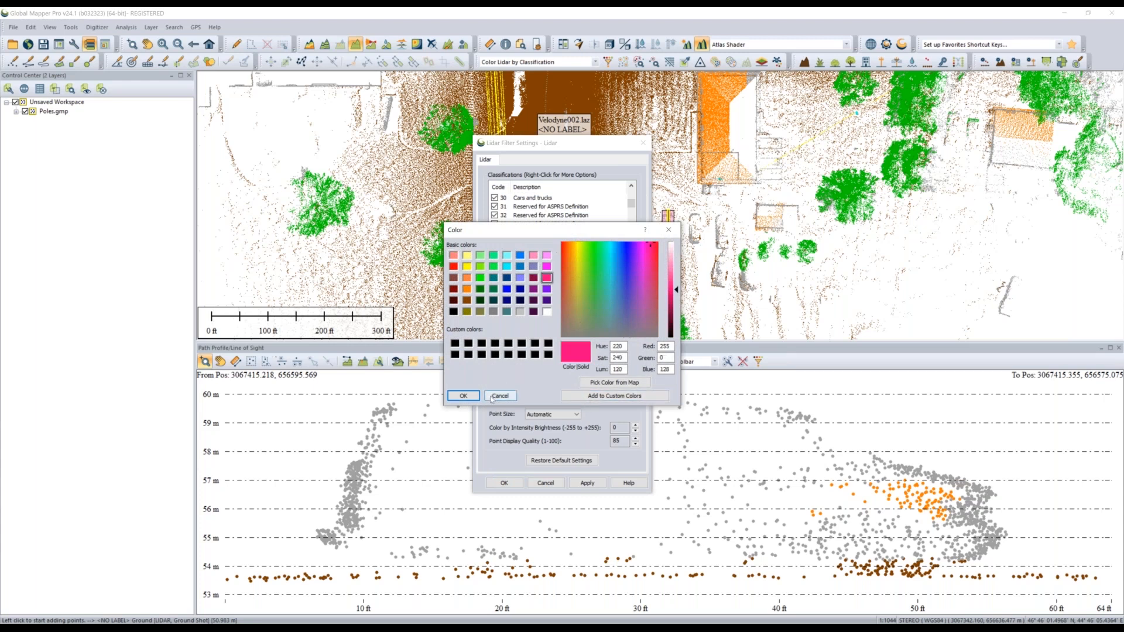
{"action": "left_click", "coordinate": [463, 396]}
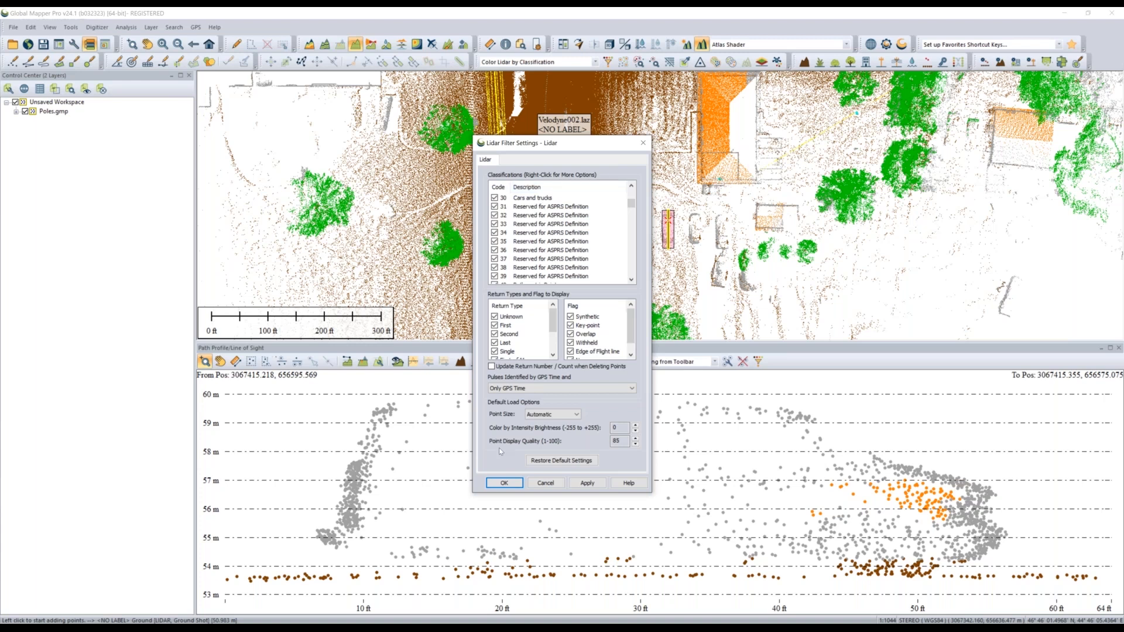
{"action": "left_click", "coordinate": [589, 484]}
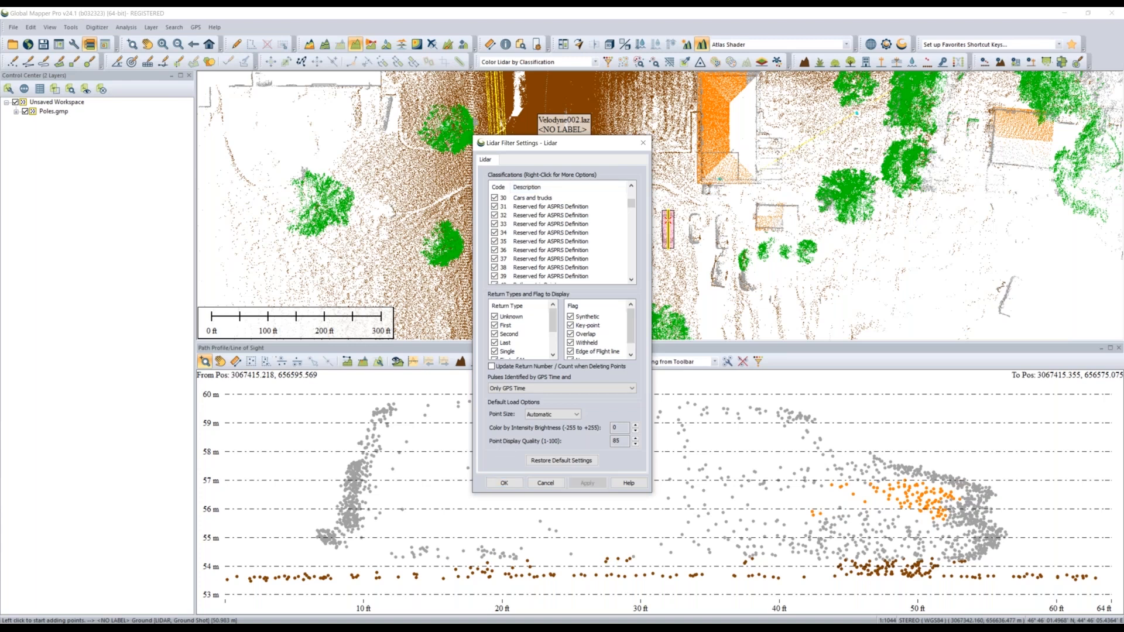
{"action": "left_click", "coordinate": [504, 483]}
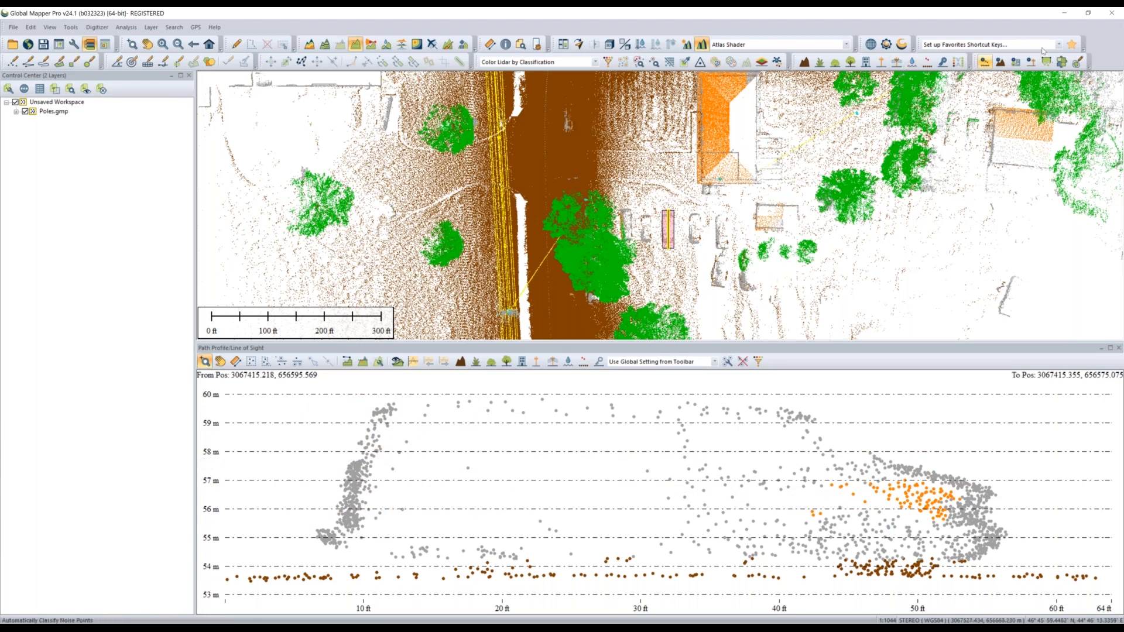
Assign the comma key as the favorites shortcut for "Lidar - Classify Selected: 30 - Cars and trucks"
{"action": "left_click", "coordinate": [1059, 45]}
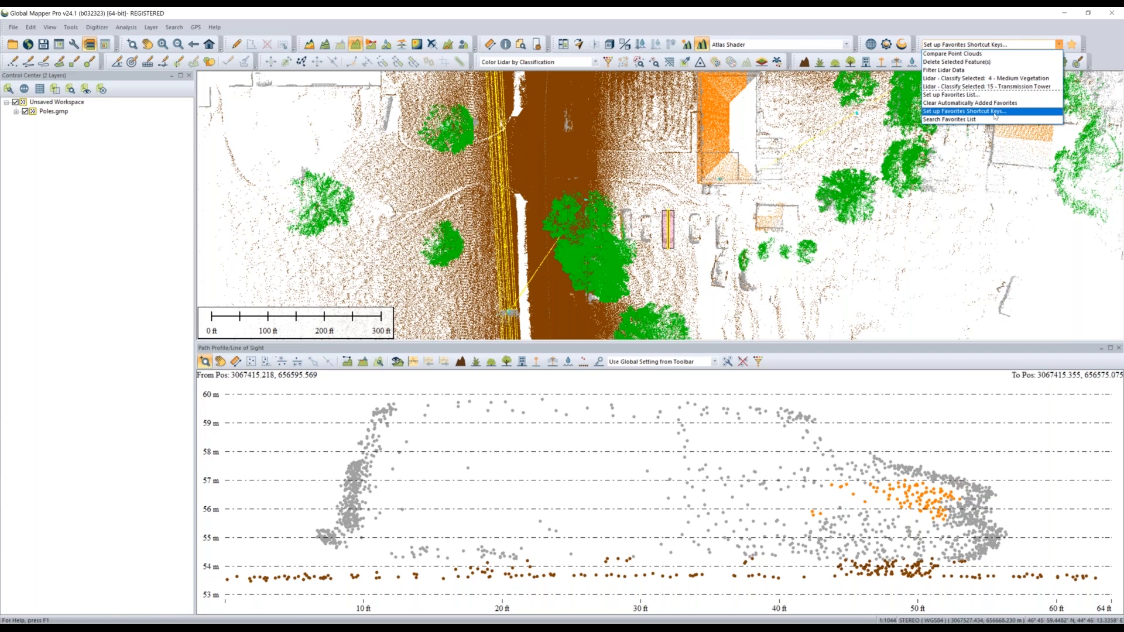
{"action": "left_click", "coordinate": [995, 111]}
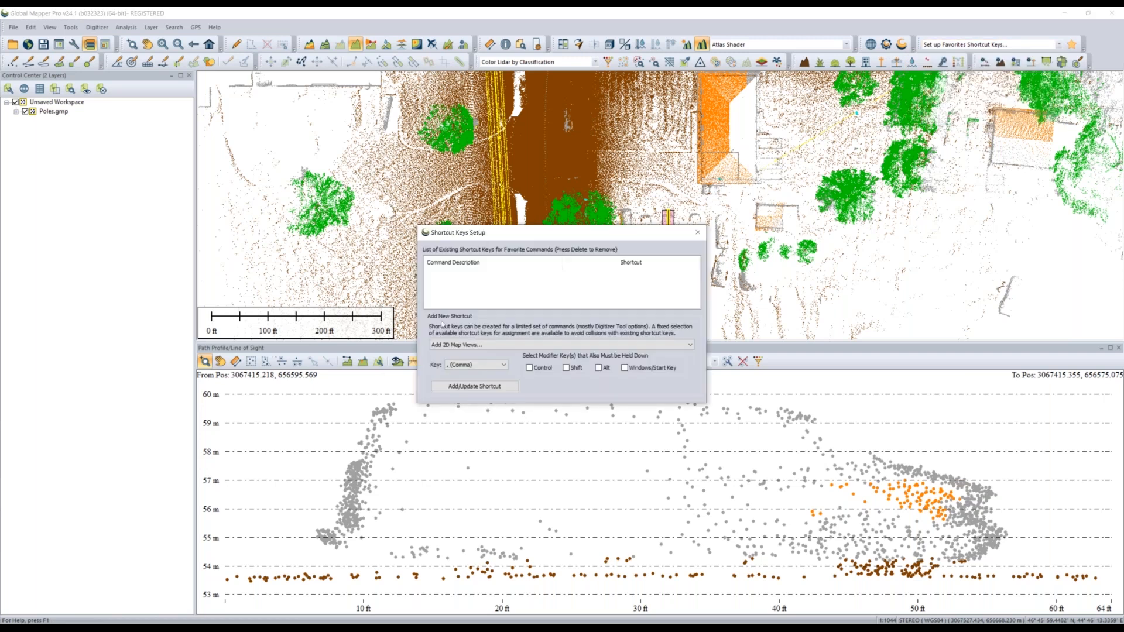
{"action": "left_click", "coordinate": [450, 366]}
{"action": "left_click", "coordinate": [458, 350]}
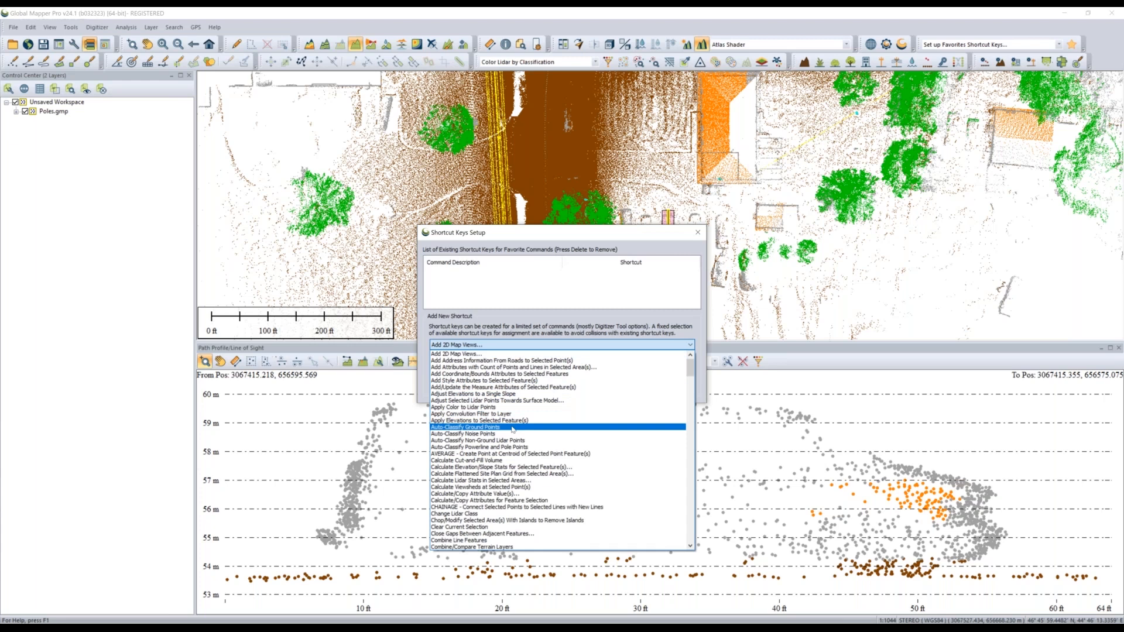
{"action": "scroll", "coordinate": [513, 430], "scroll_direction": "down", "scroll_amount": 20}
{"action": "scroll", "coordinate": [553, 490], "scroll_direction": "down", "scroll_amount": 7}
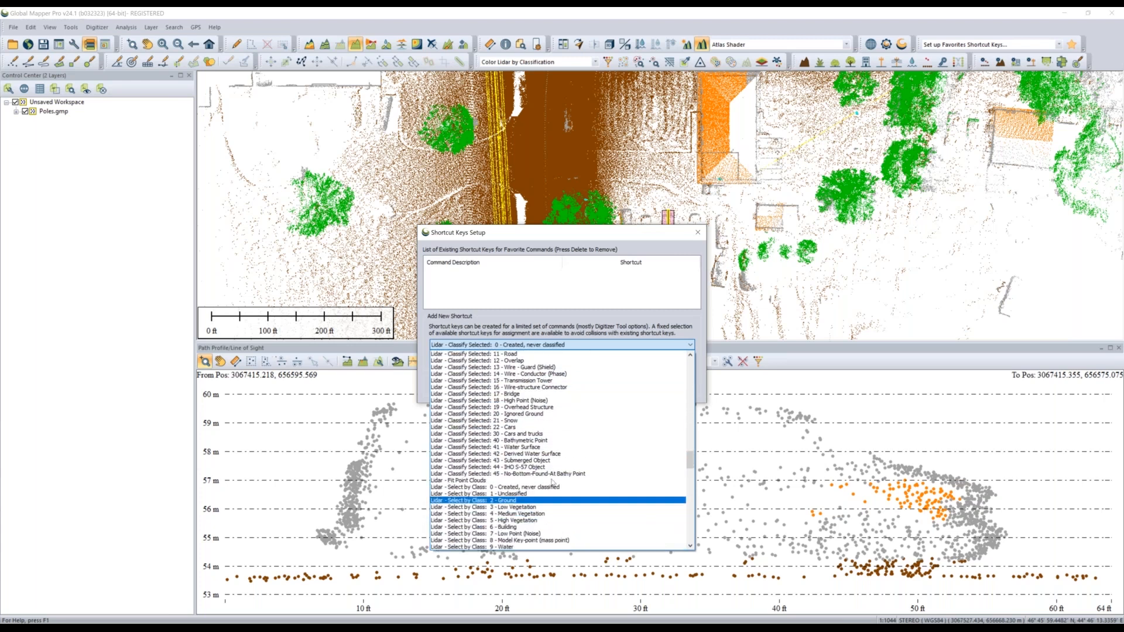
{"action": "left_click", "coordinate": [527, 434]}
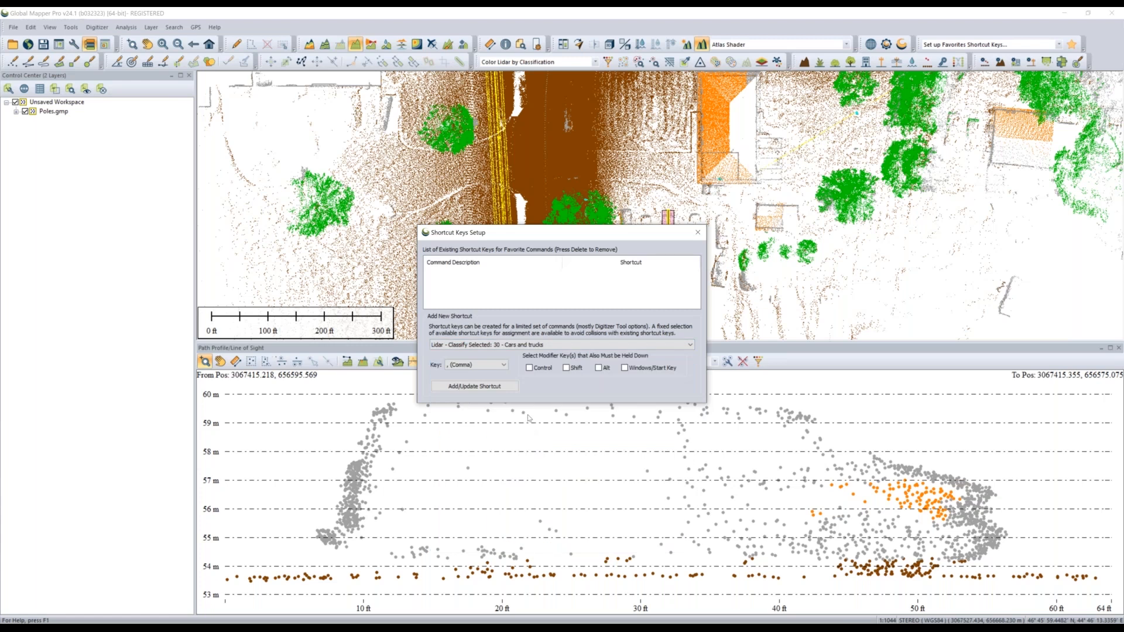
{"action": "left_click", "coordinate": [487, 365]}
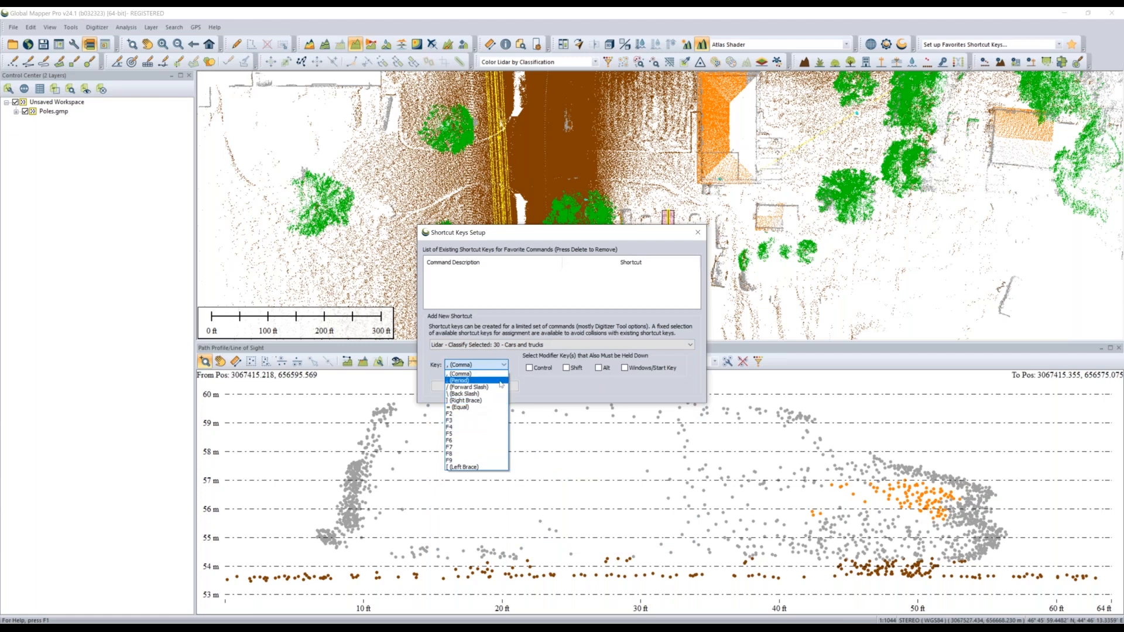
{"action": "left_click", "coordinate": [480, 375]}
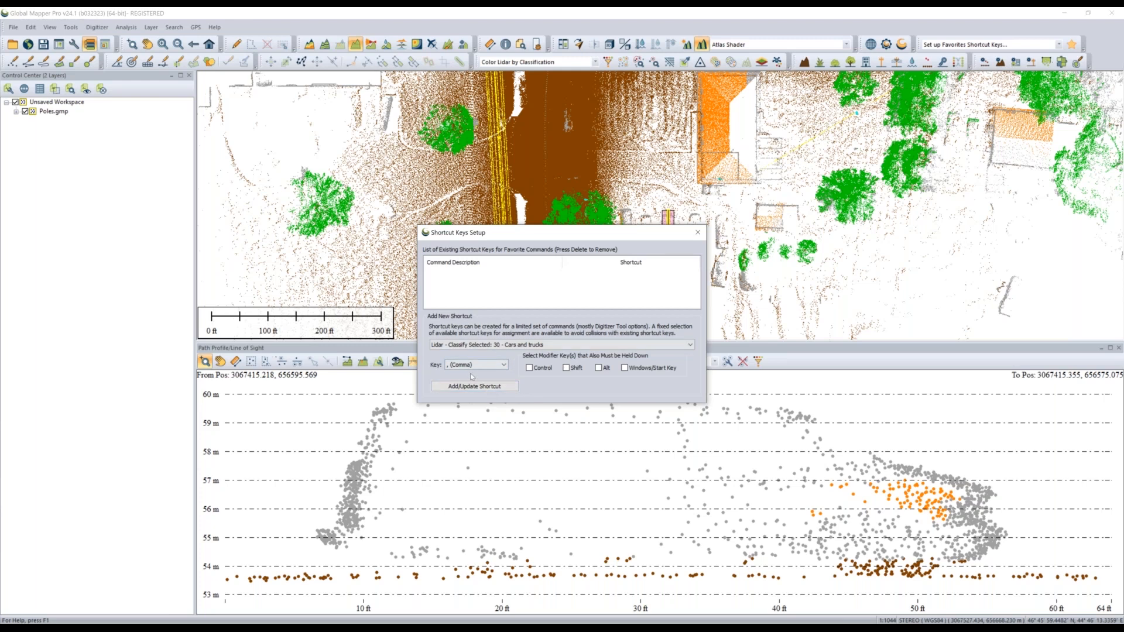
{"action": "left_click", "coordinate": [476, 387]}
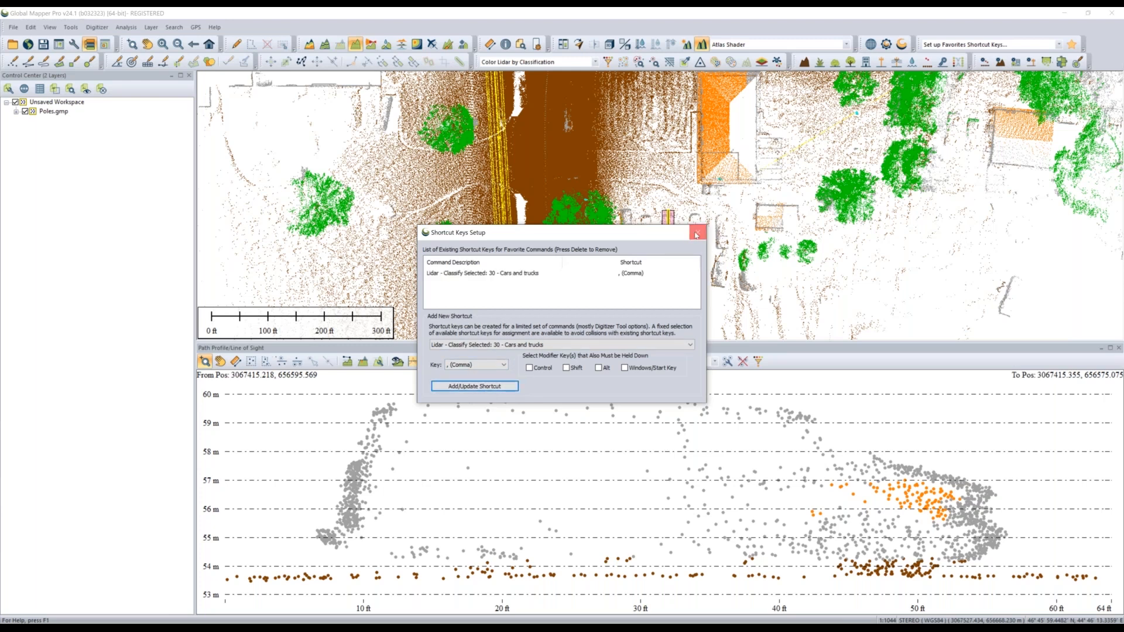
{"action": "left_click", "coordinate": [696, 233]}
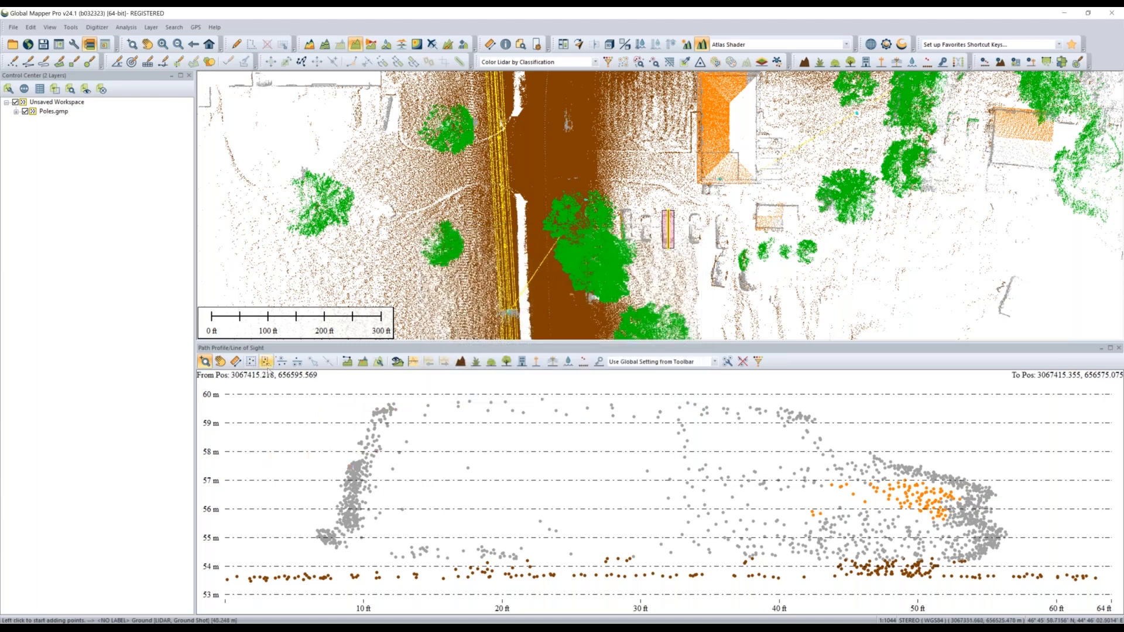
Select the vehicle's points above the ground in the profile, reclassify them as 30 - Cars and trucks, and clear the selection
{"action": "left_click", "coordinate": [282, 363]}
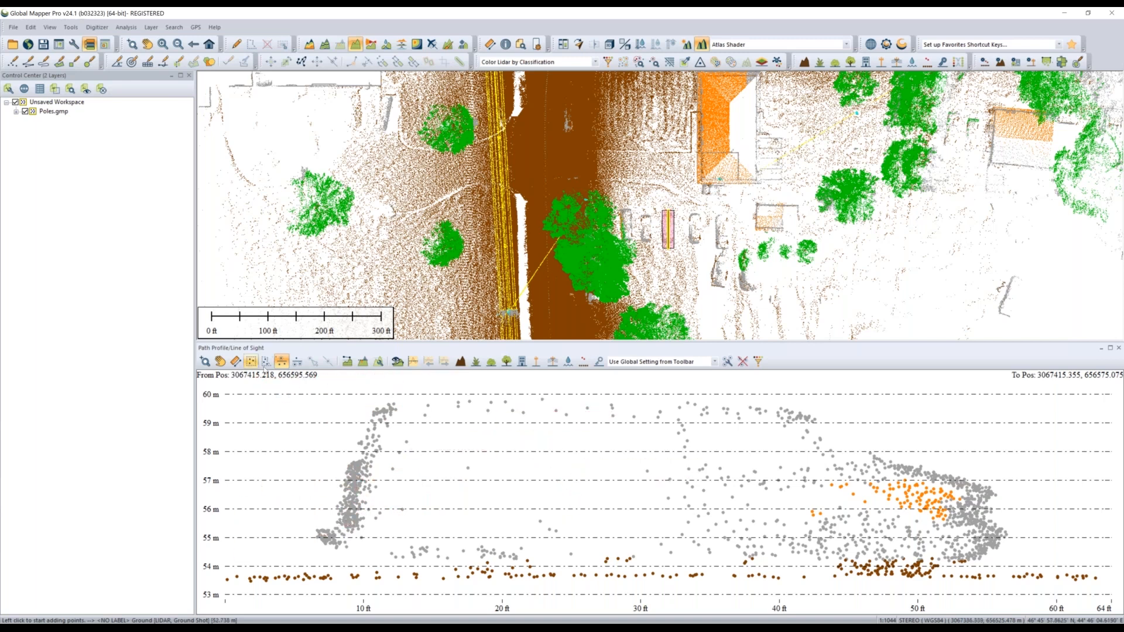
{"action": "left_click", "coordinate": [300, 567]}
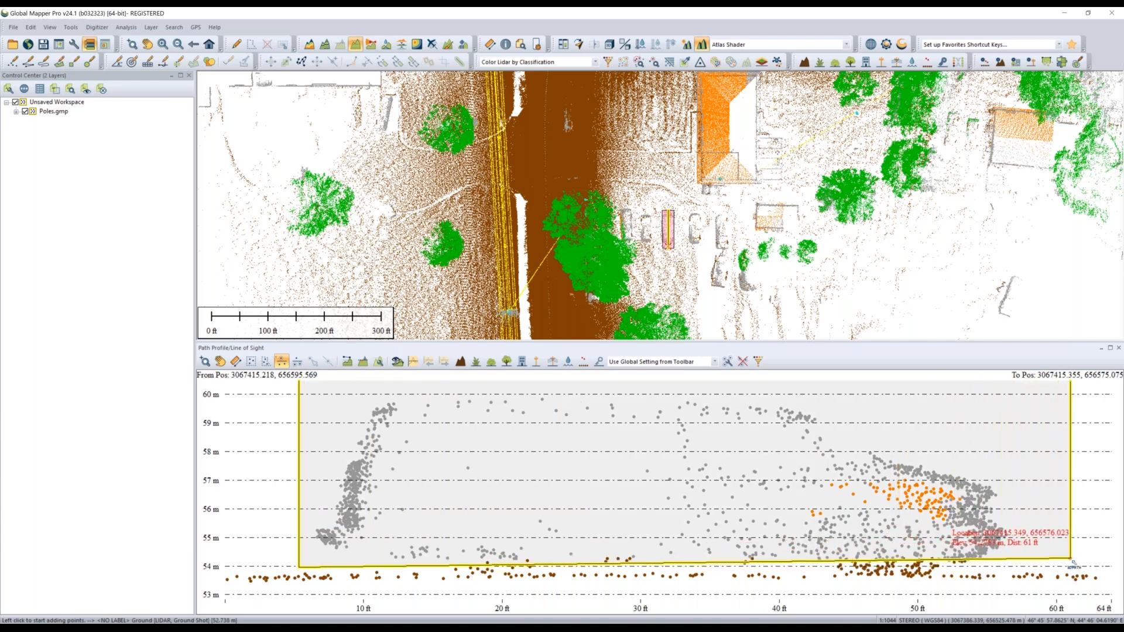
{"action": "left_click", "coordinate": [1036, 554]}
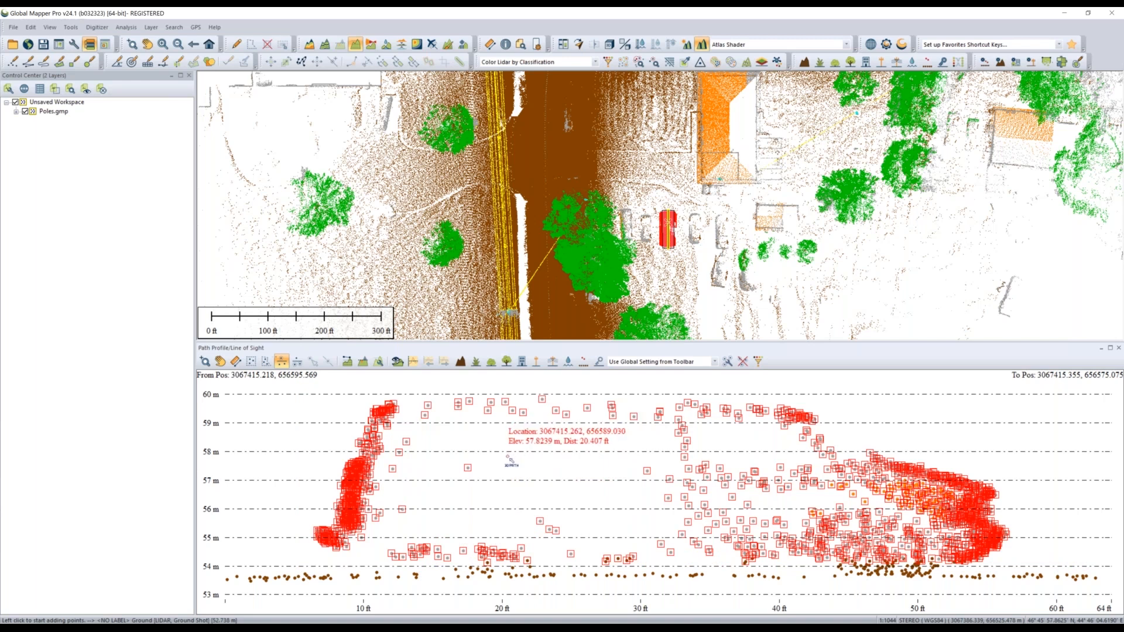
{"action": "key", "text": "c"}
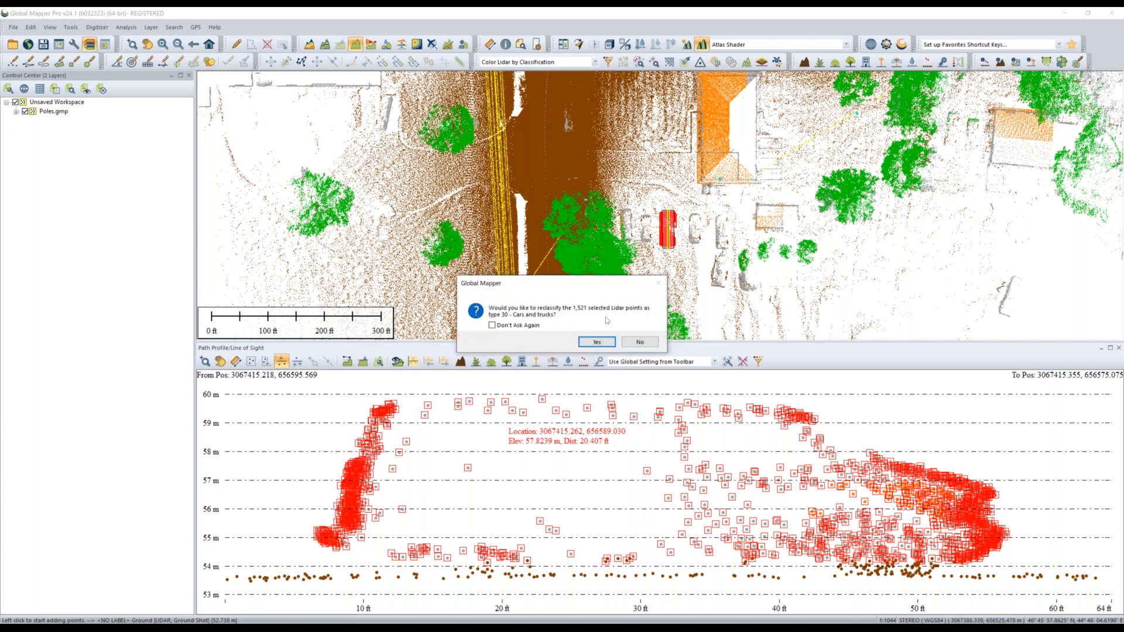
{"action": "left_click", "coordinate": [597, 342]}
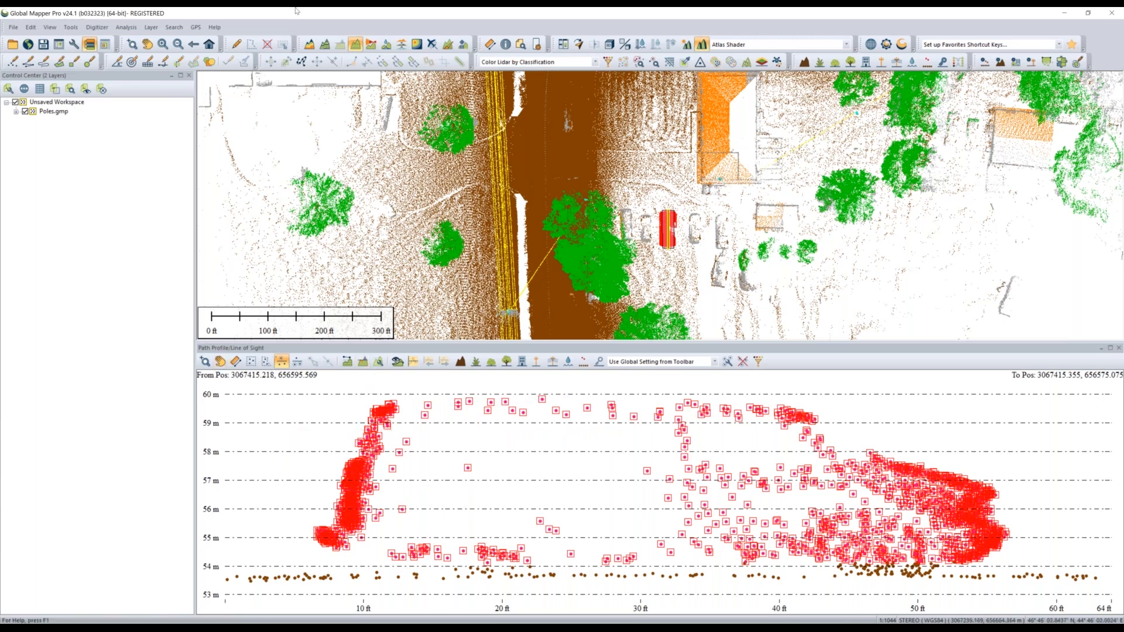
{"action": "left_click", "coordinate": [236, 44]}
{"action": "left_click", "coordinate": [265, 127]}
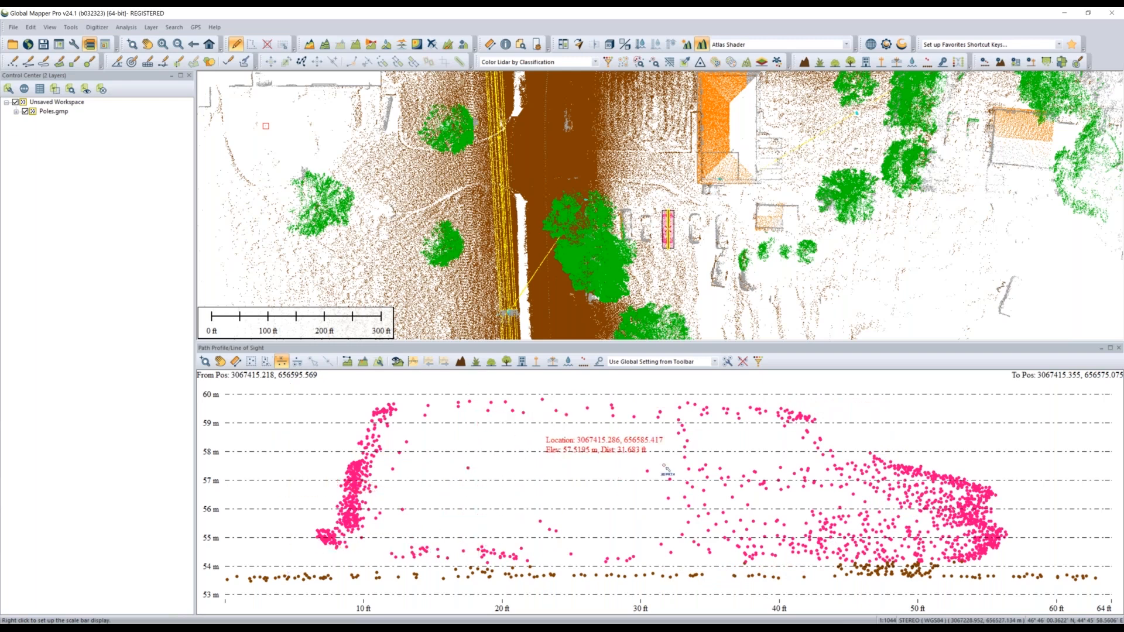
Show the point cloud in the 3D Viewer and examine the reclassified vehicle up close
{"action": "left_click", "coordinate": [607, 44]}
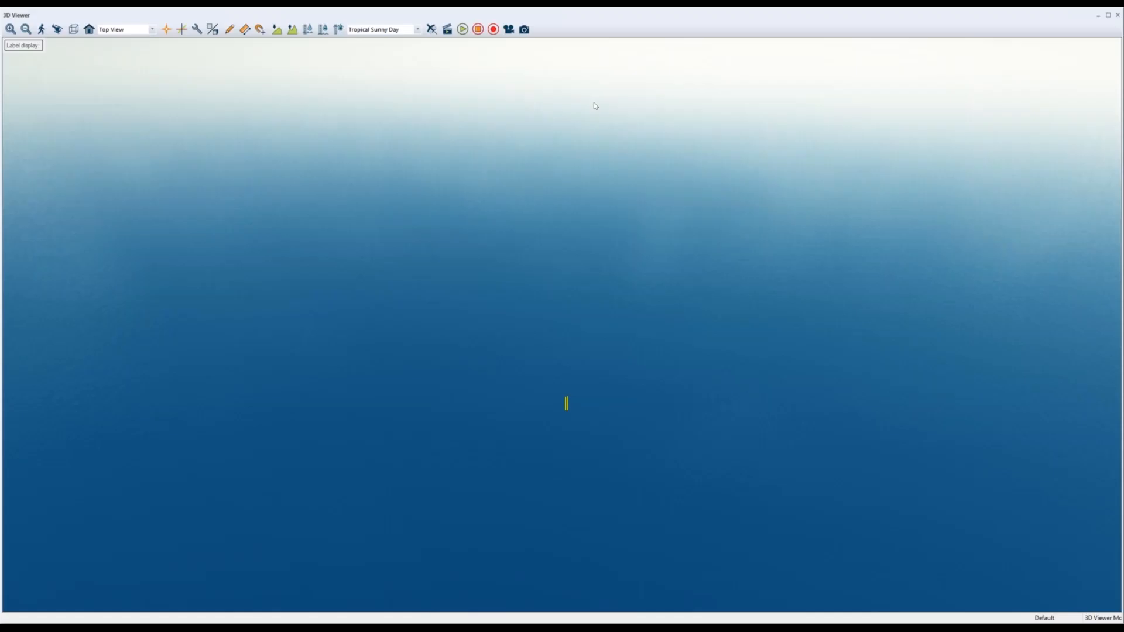
{"action": "scroll", "coordinate": [574, 452], "scroll_direction": "up", "scroll_amount": 5}
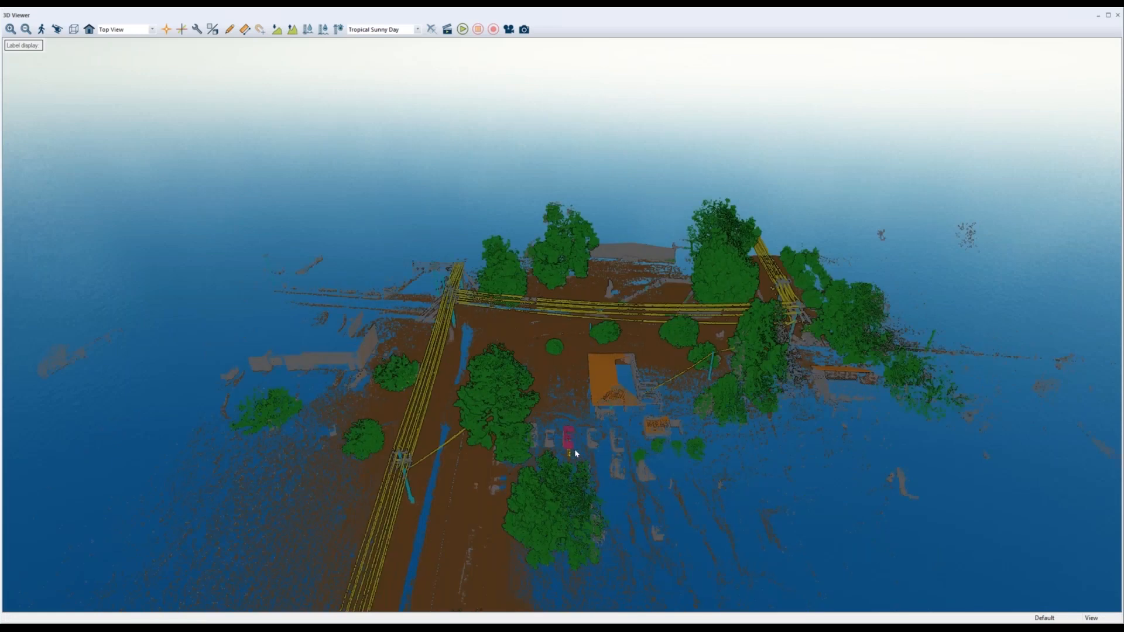
{"action": "mouse_move", "coordinate": [676, 558]}
{"action": "left_mouse_down"}
{"action": "mouse_move", "coordinate": [576, 429]}
{"action": "mouse_move", "coordinate": [633, 478]}
{"action": "mouse_move", "coordinate": [651, 522]}
{"action": "left_mouse_up"}
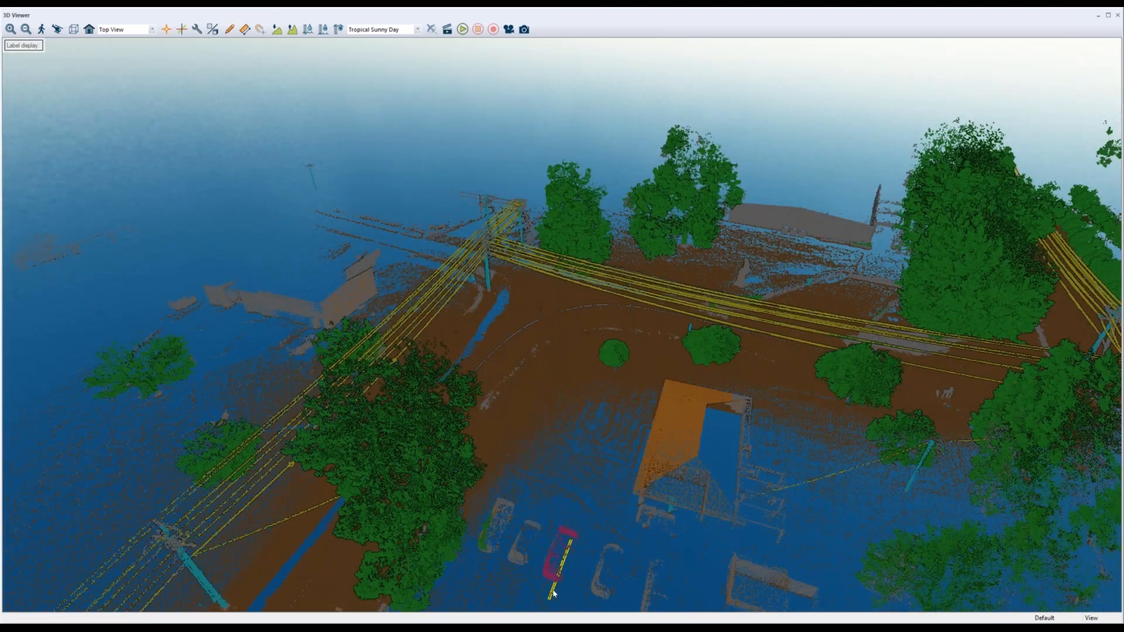
{"action": "left_click_drag", "start_coordinate": [607, 547], "coordinate": [616, 547]}
In the 3D view, select the end of the gray vehicle beside the pink one and classify its points as 30 - Cars and trucks
{"action": "left_click", "coordinate": [230, 29]}
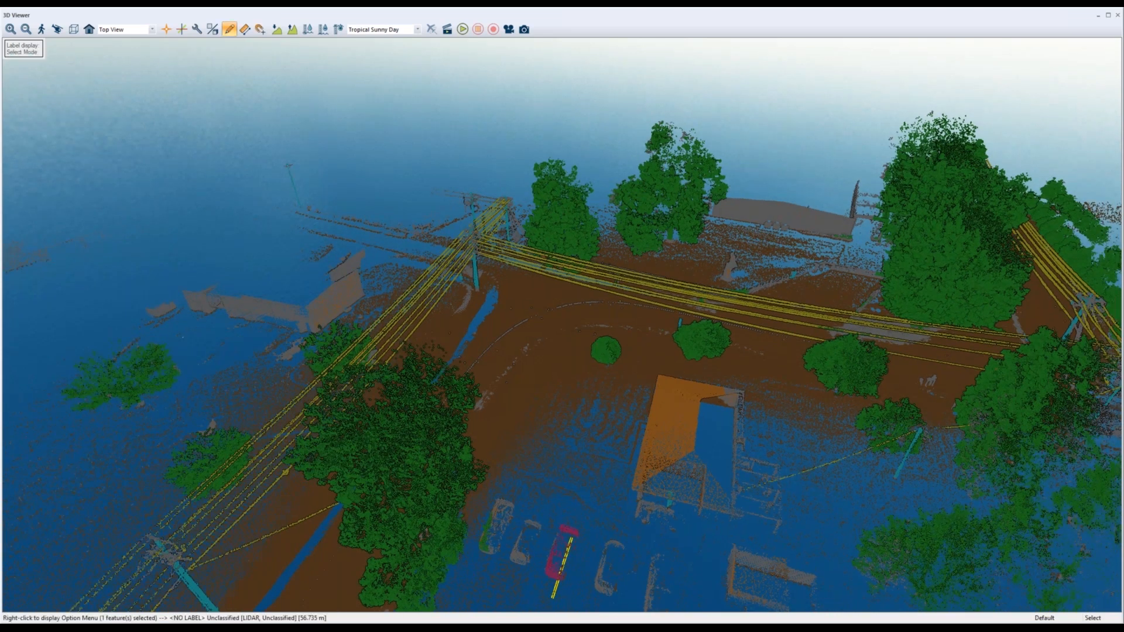
{"action": "left_click_drag", "start_coordinate": [610, 540], "coordinate": [635, 554]}
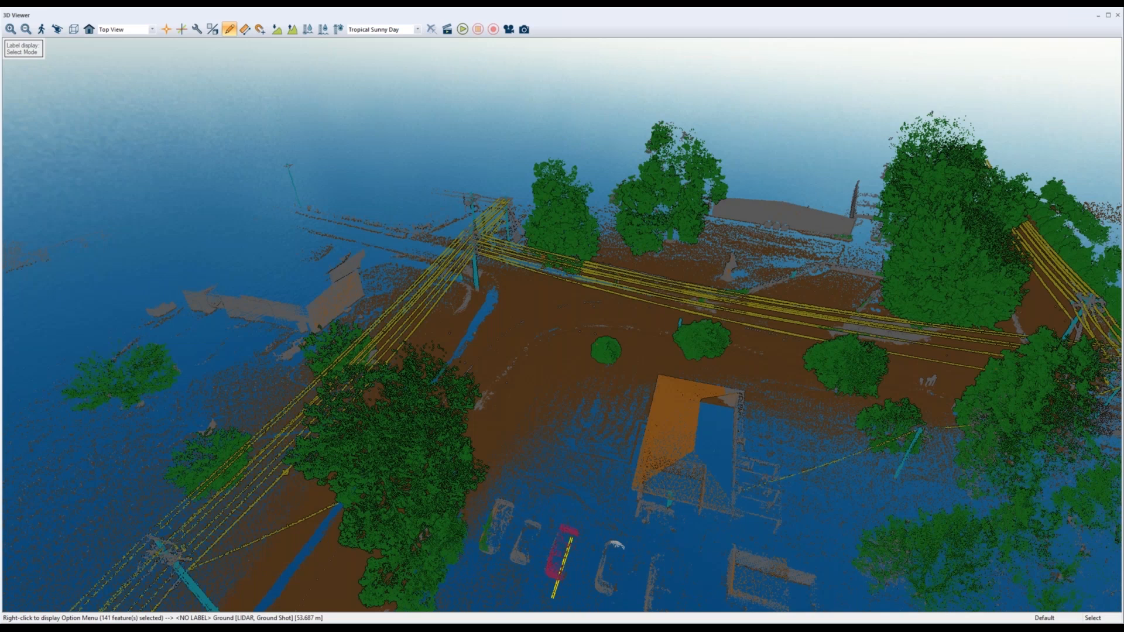
{"action": "right_click", "coordinate": [639, 310]}
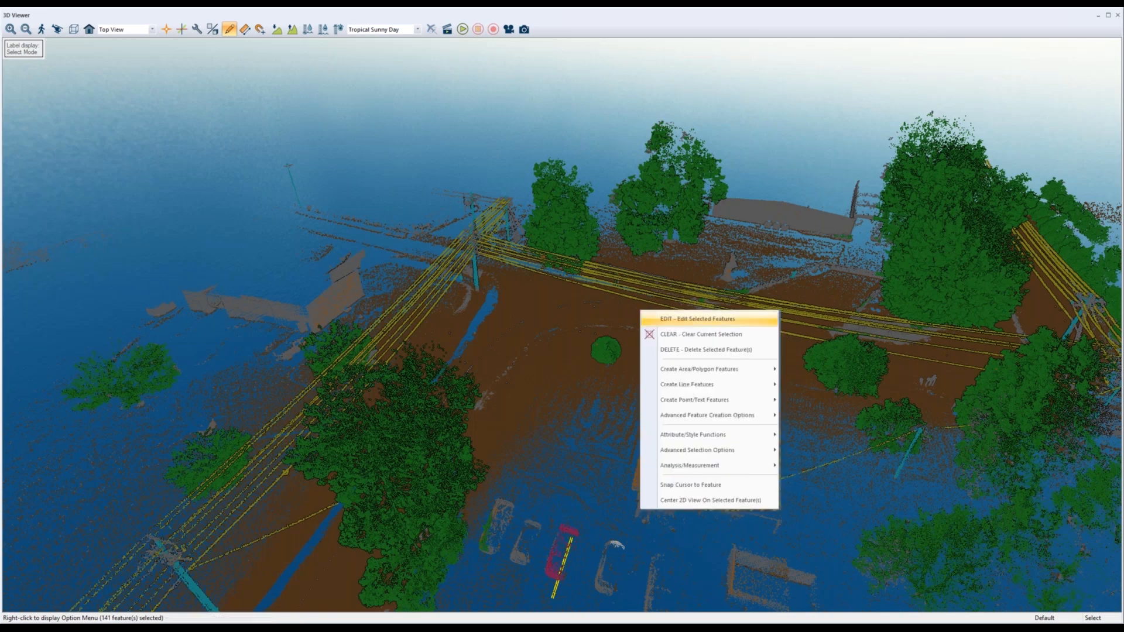
{"action": "left_click", "coordinate": [696, 319]}
{"action": "left_click", "coordinate": [586, 242]}
{"action": "scroll", "coordinate": [580, 351], "scroll_direction": "down", "scroll_amount": 9}
{"action": "left_click", "coordinate": [550, 258]}
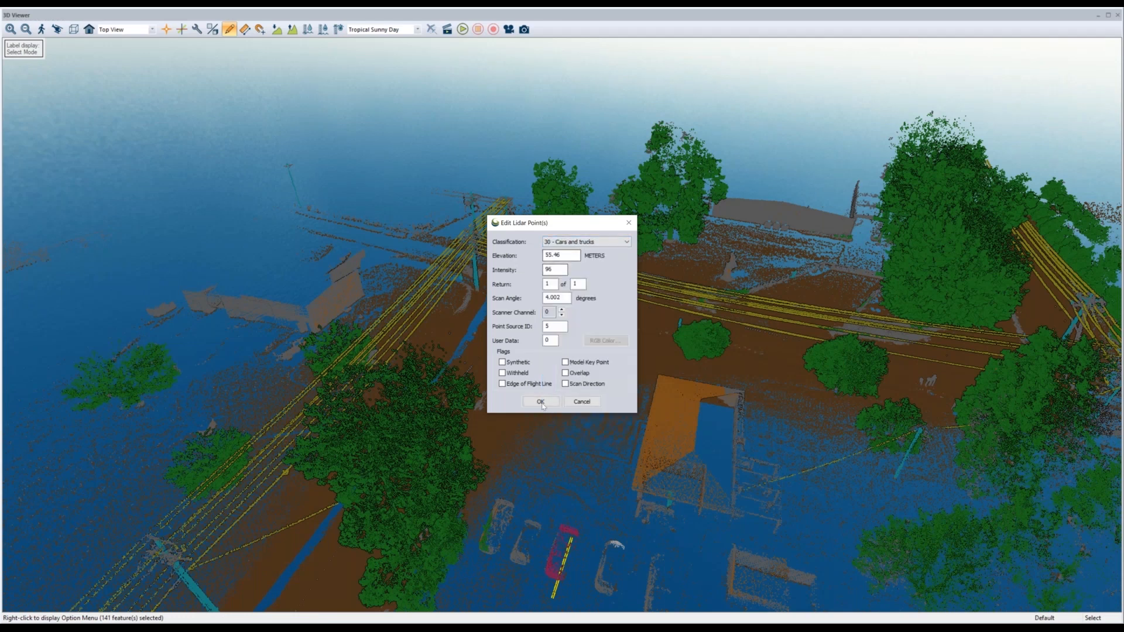
{"action": "left_click", "coordinate": [541, 401]}
{"action": "scroll", "coordinate": [574, 517], "scroll_direction": "up", "scroll_amount": 5}
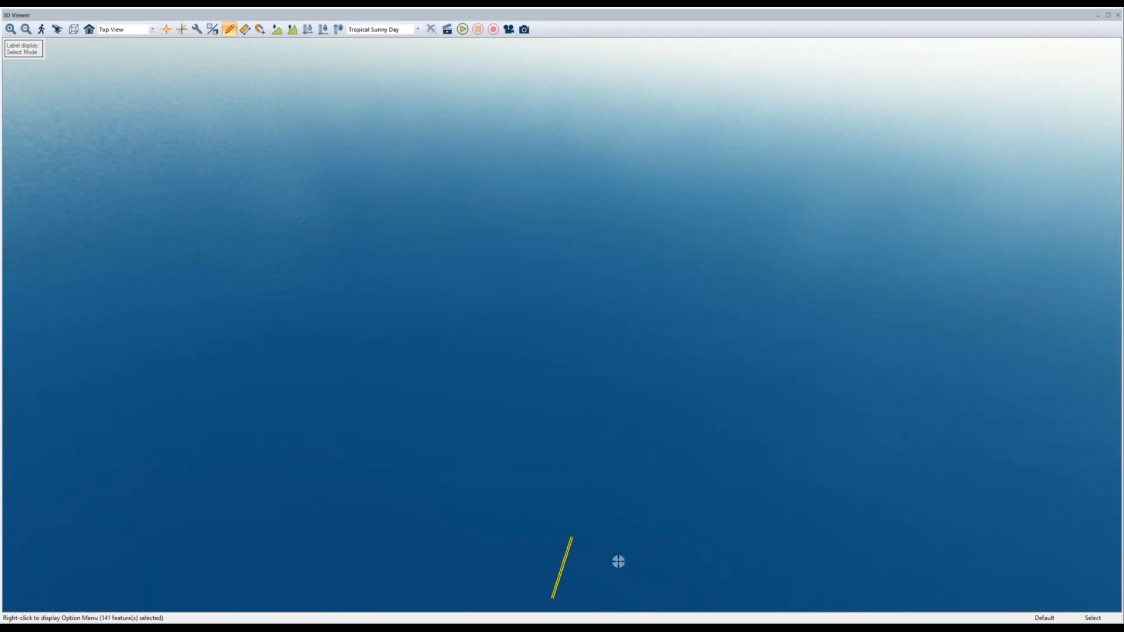
{"action": "scroll", "coordinate": [619, 562], "scroll_direction": "down", "scroll_amount": 5}
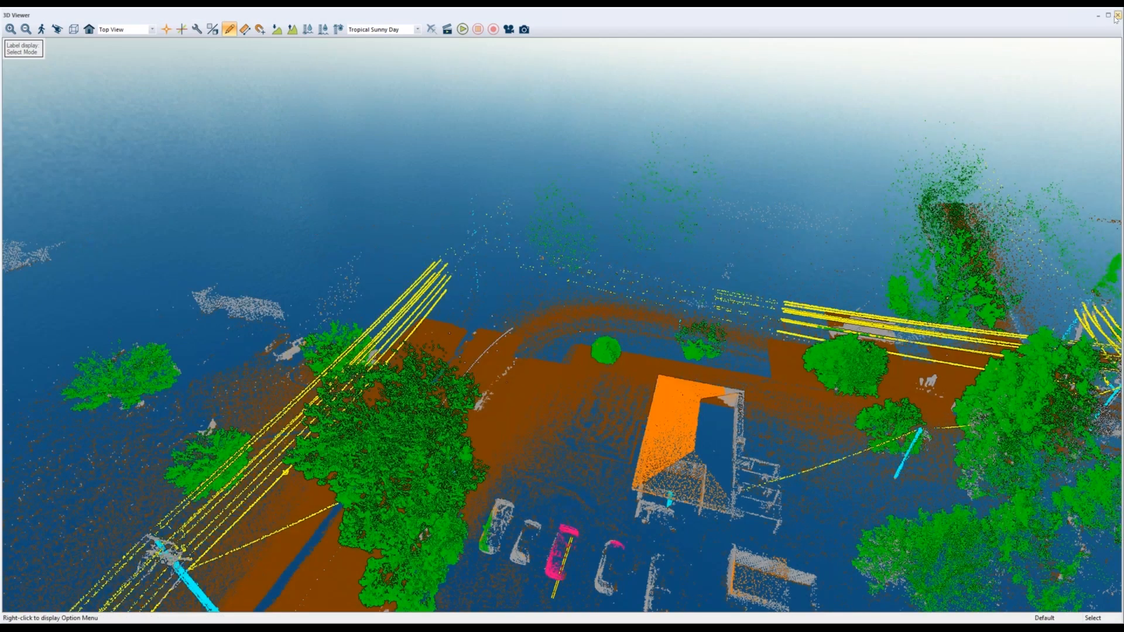
Close the 3D Viewer and the path profile so the map fills the workspace
{"action": "left_click", "coordinate": [1117, 16]}
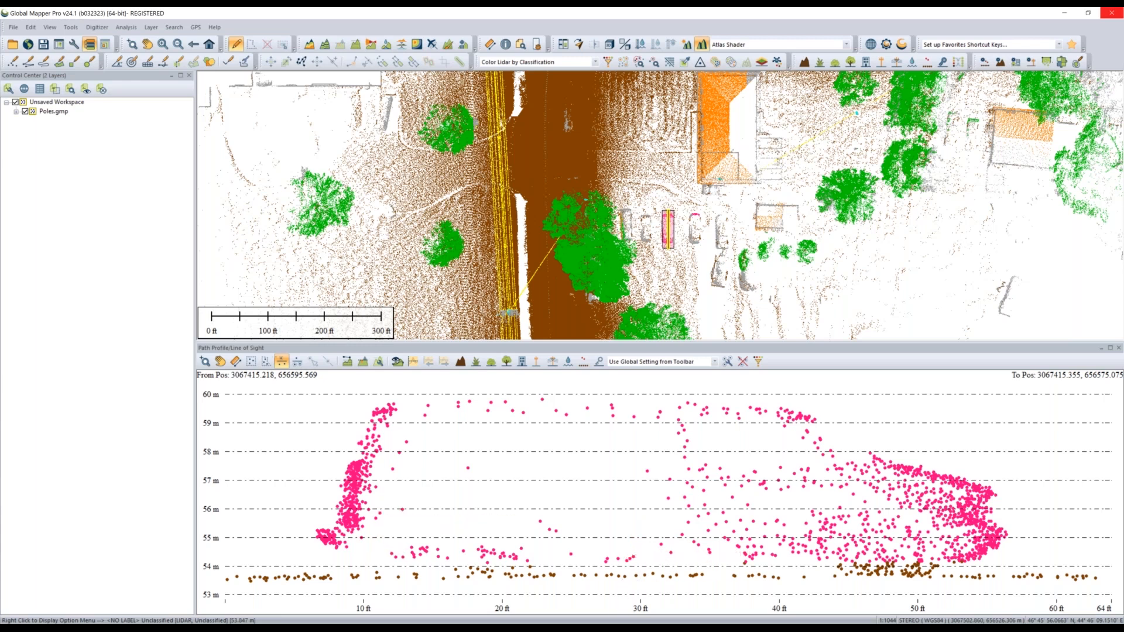
{"action": "left_click", "coordinate": [1119, 348]}
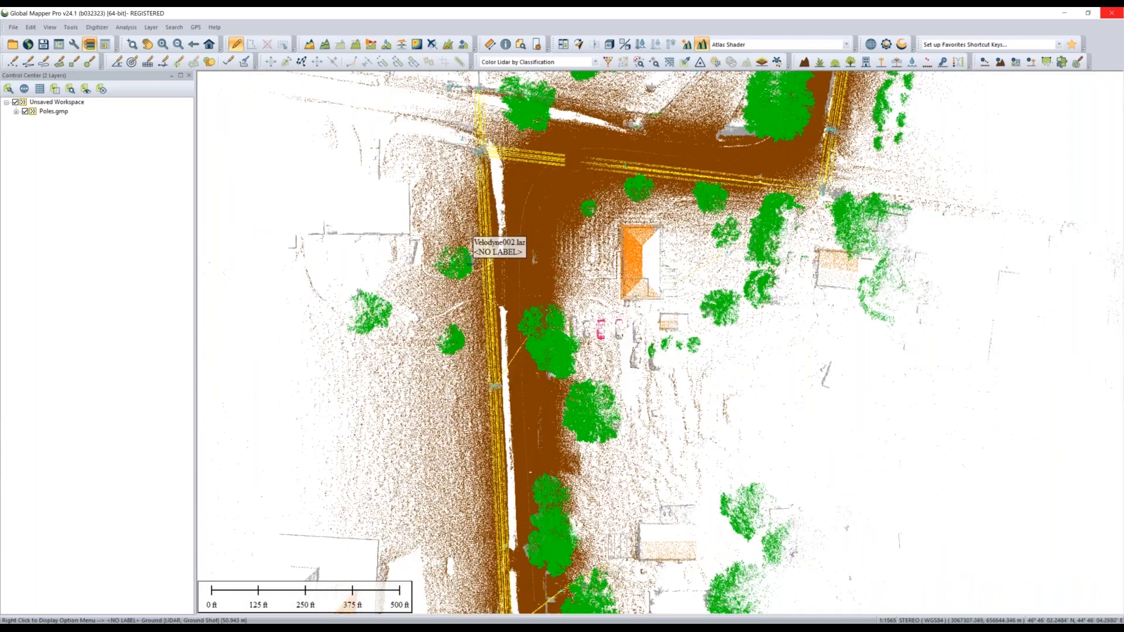
{"action": "scroll", "coordinate": [471, 252], "scroll_direction": "down", "scroll_amount": 1}
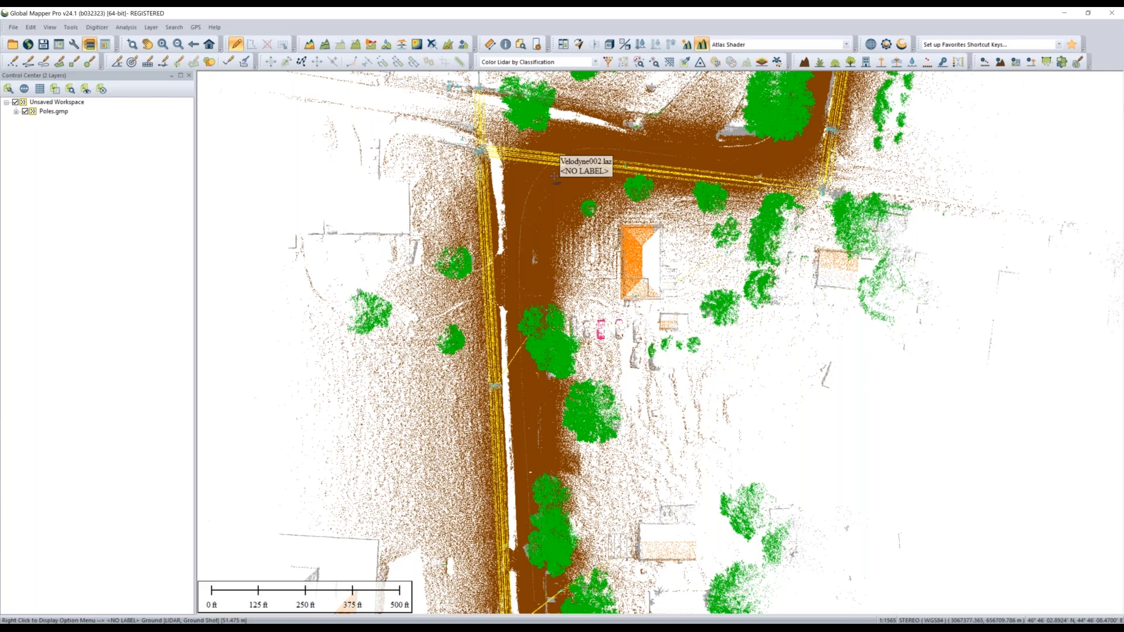
Select the Medium Vegetation lidar points within a 3D distance of 10 feet from the Wire - Conductor and Transmission Tower points
{"action": "left_click", "coordinate": [639, 62]}
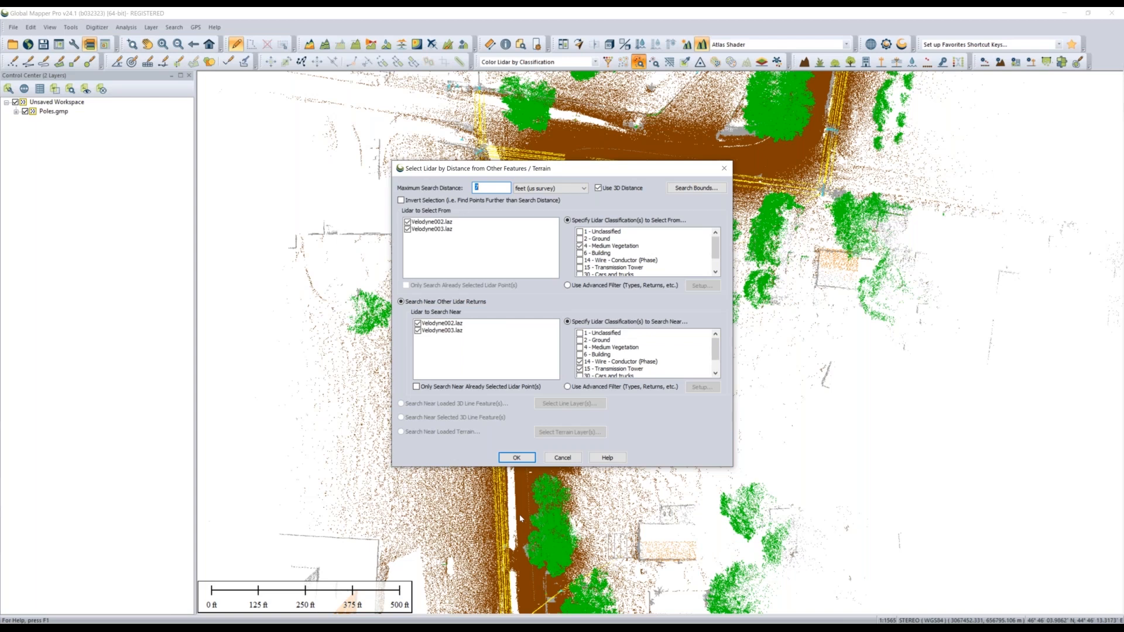
{"action": "type", "text": "10"}
{"action": "left_click", "coordinate": [526, 459]}
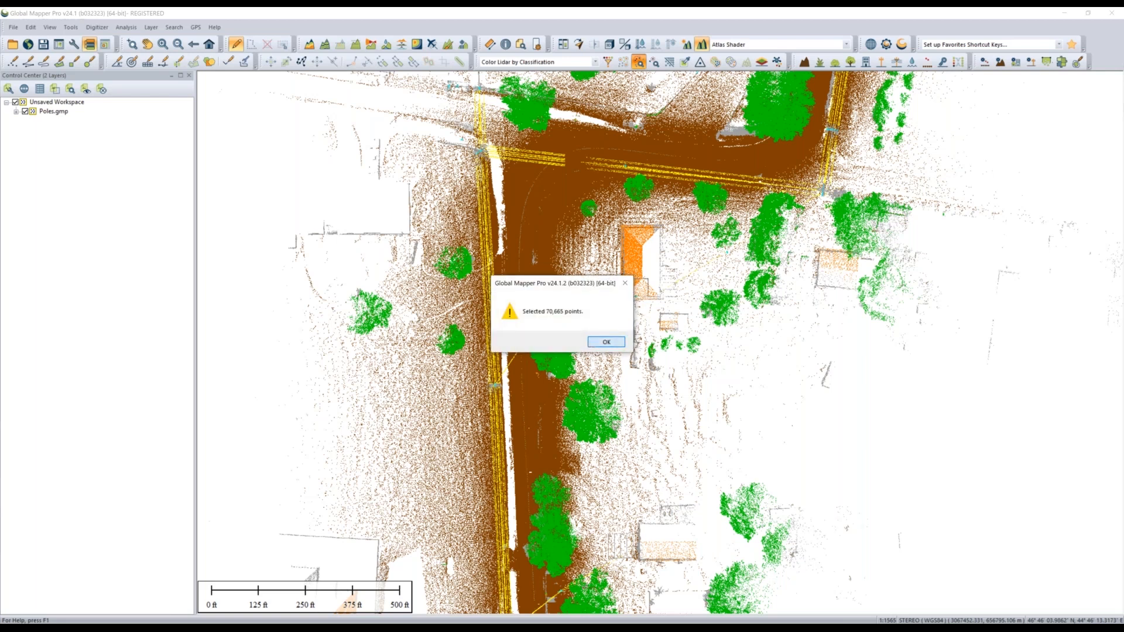
{"action": "left_click", "coordinate": [590, 344]}
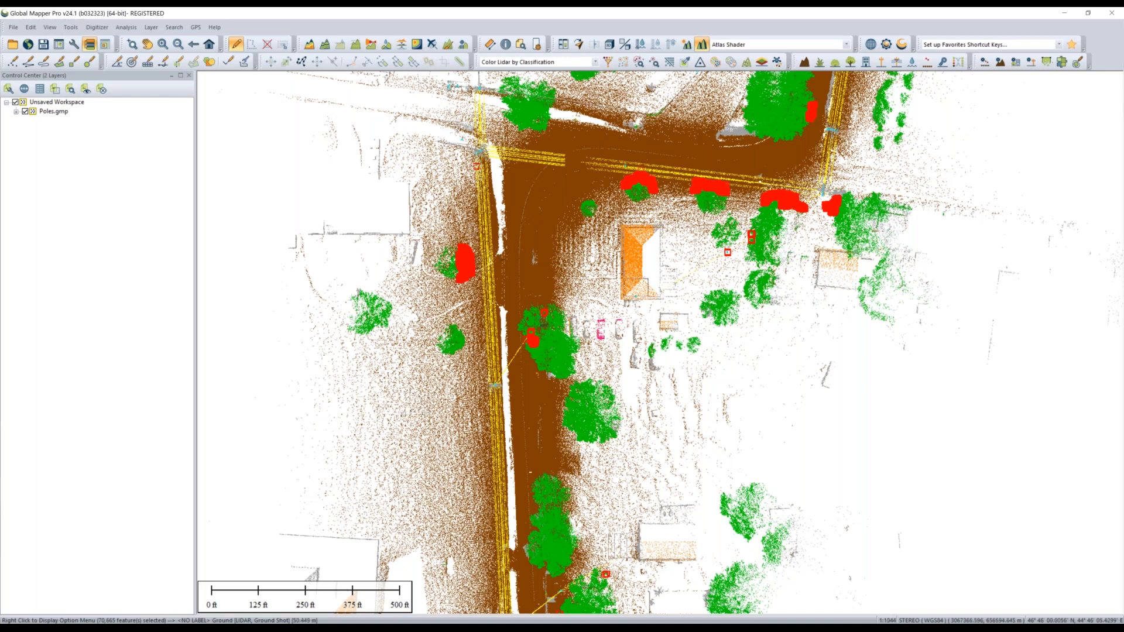
{"action": "scroll", "coordinate": [527, 322], "scroll_direction": "up", "scroll_amount": 4}
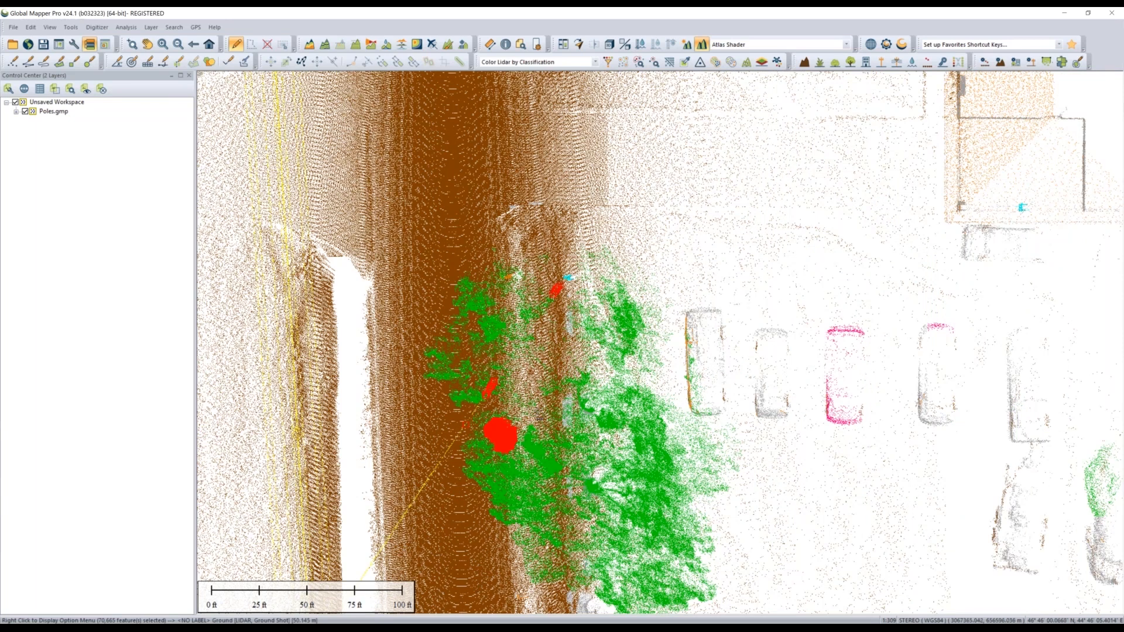
{"action": "scroll", "coordinate": [542, 329], "scroll_direction": "down", "scroll_amount": 5}
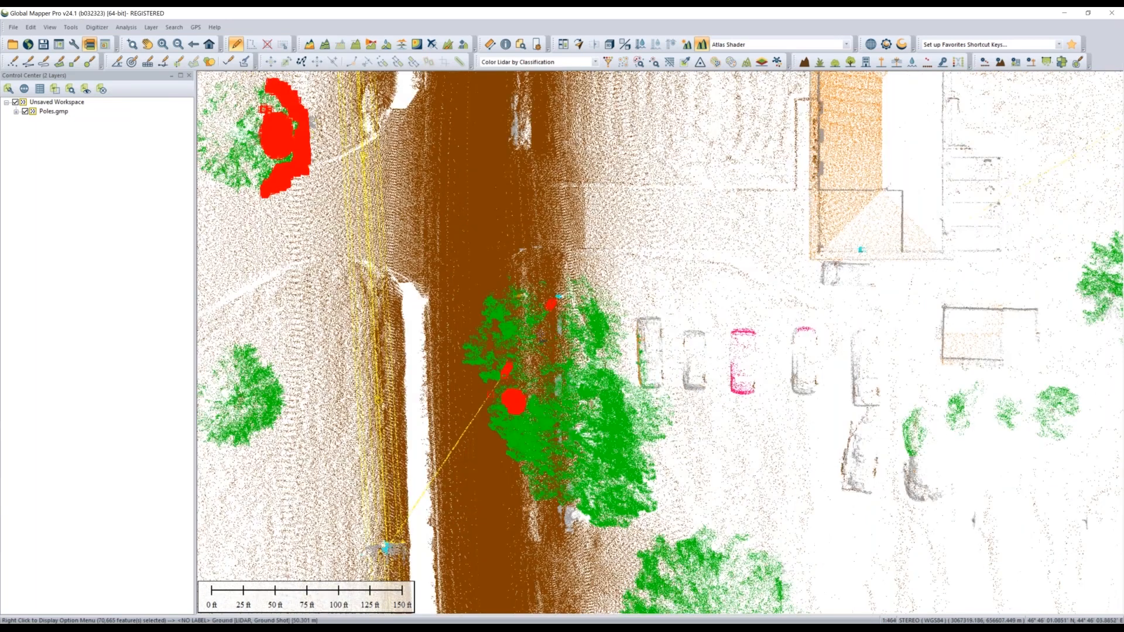
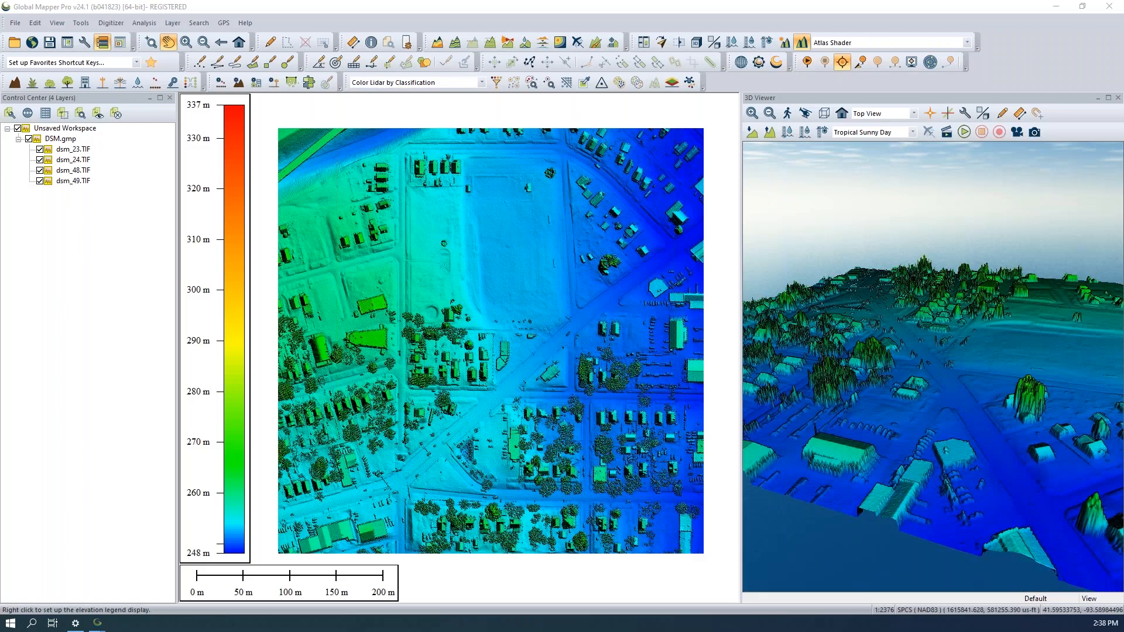
Switch to the Global Mapper window containing Hallowell.gmp and zoom in on the NAIP imagery and roads near the large gray-roofed building
{"action": "mouse_move", "coordinate": [98, 622]}
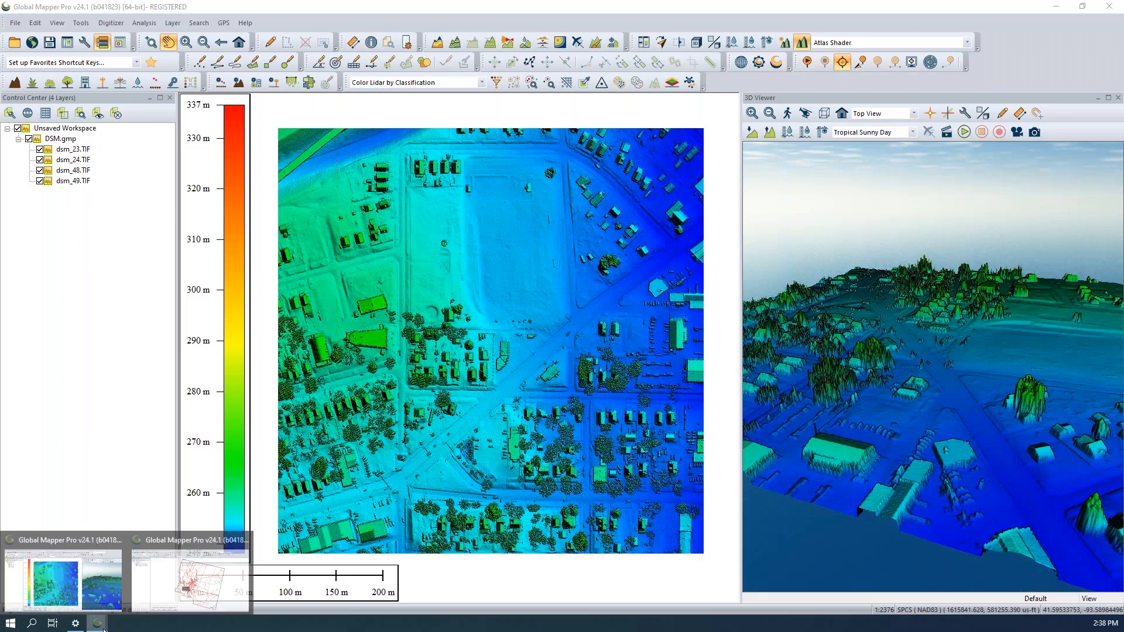
{"action": "left_click", "coordinate": [192, 600]}
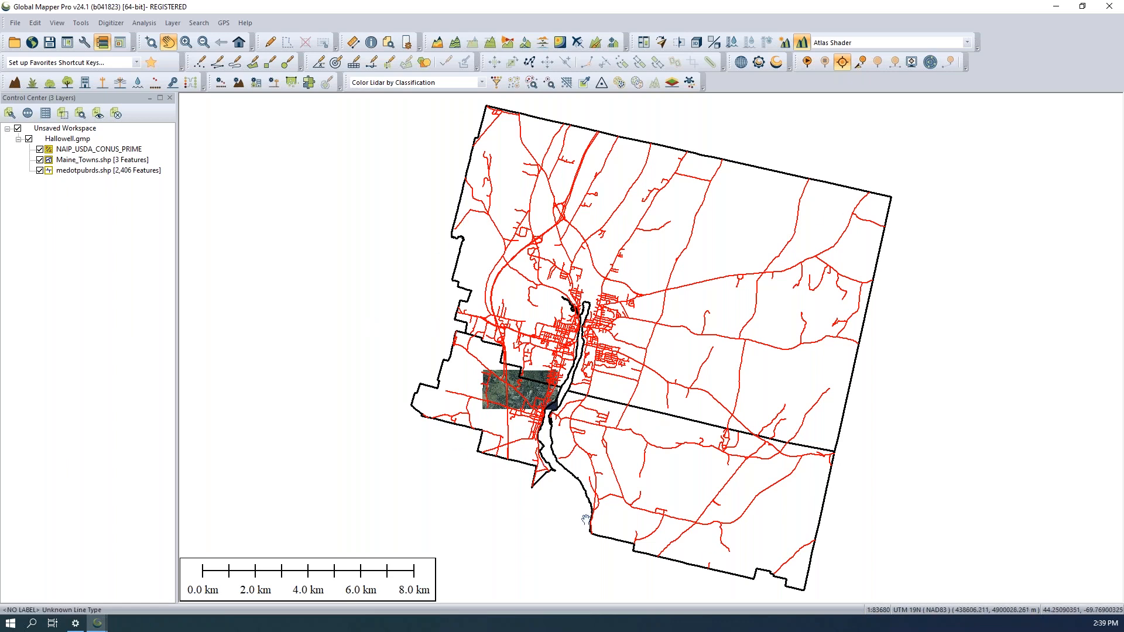
{"action": "scroll", "coordinate": [533, 395], "scroll_direction": "up", "scroll_amount": 3}
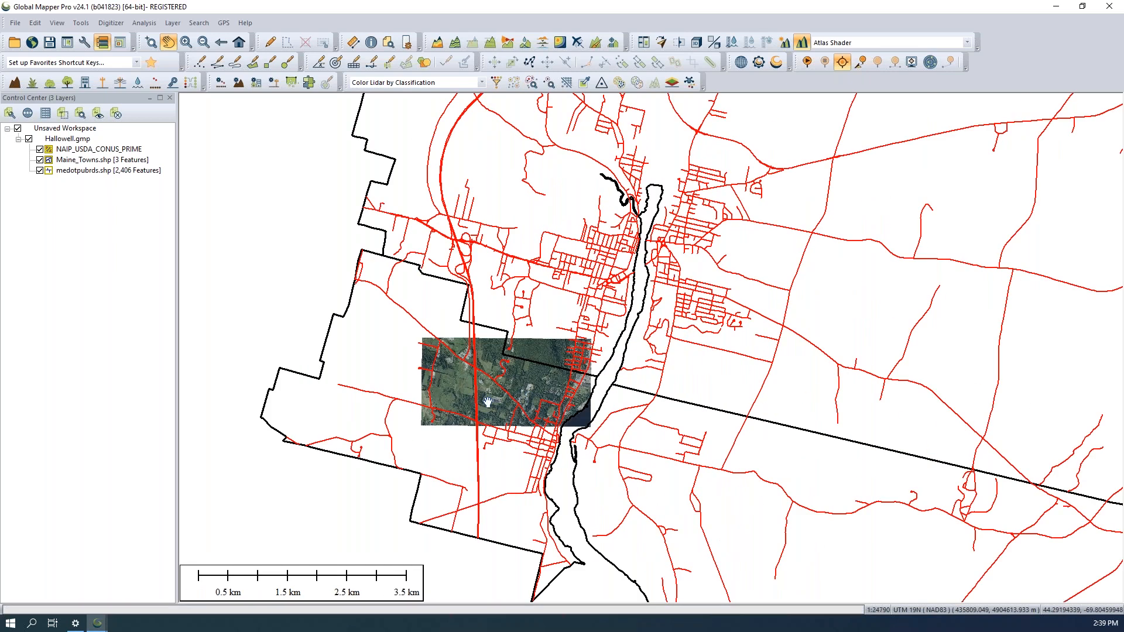
{"action": "scroll", "coordinate": [488, 402], "scroll_direction": "up", "scroll_amount": 5}
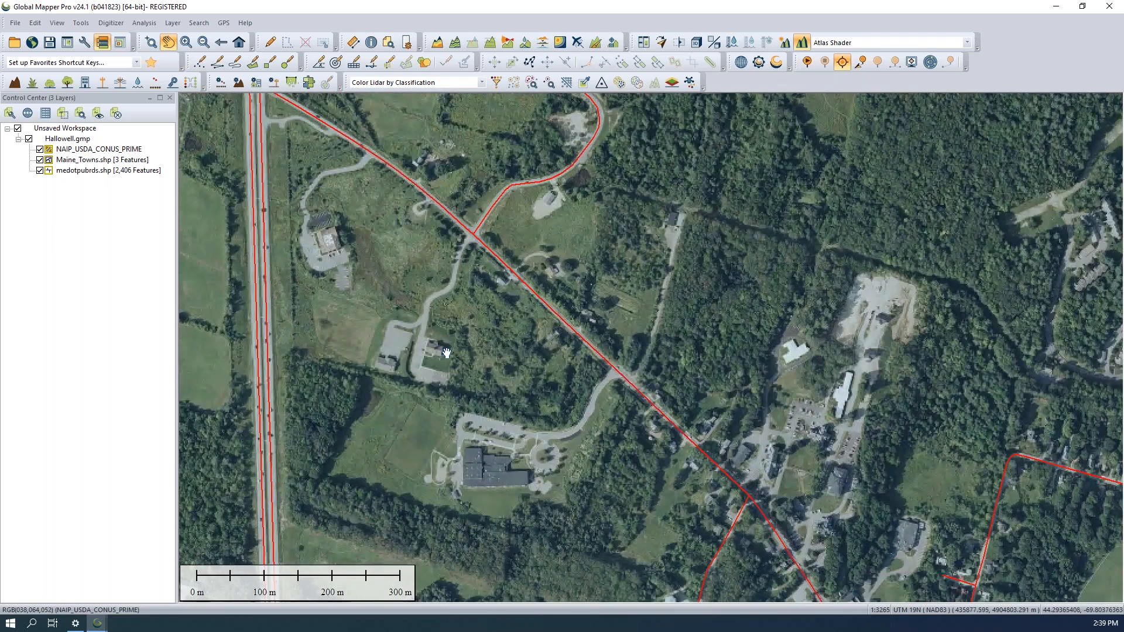
{"action": "scroll", "coordinate": [439, 344], "scroll_direction": "up", "scroll_amount": 1}
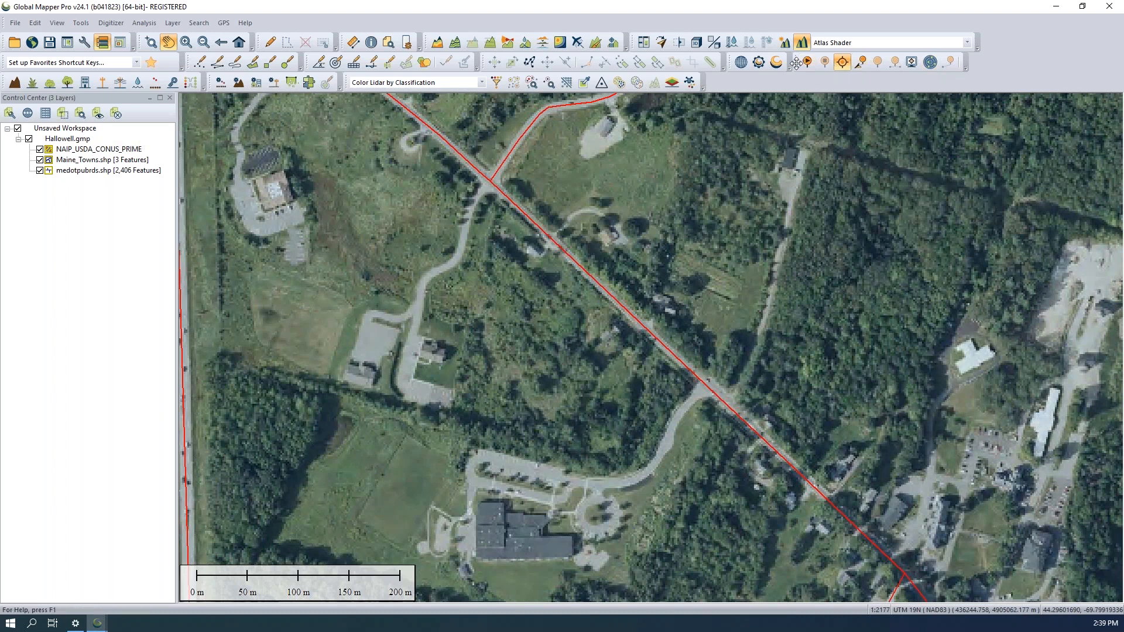
Open the GPS setup and review the available data formats and serial port choices
{"action": "left_click", "coordinate": [223, 24]}
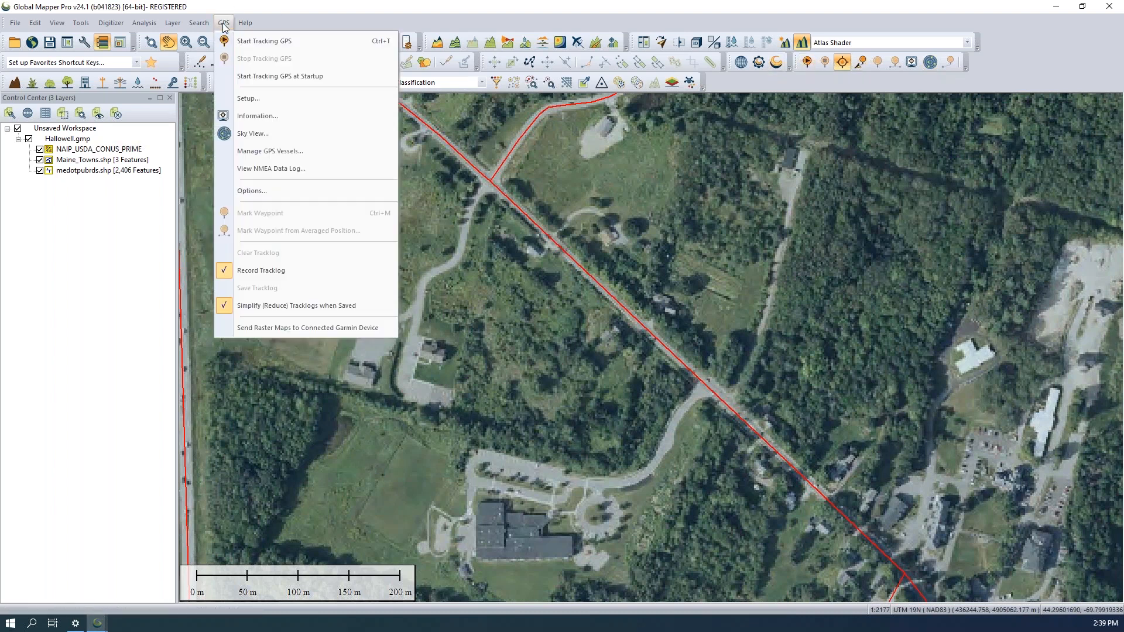
{"action": "left_click", "coordinate": [253, 100]}
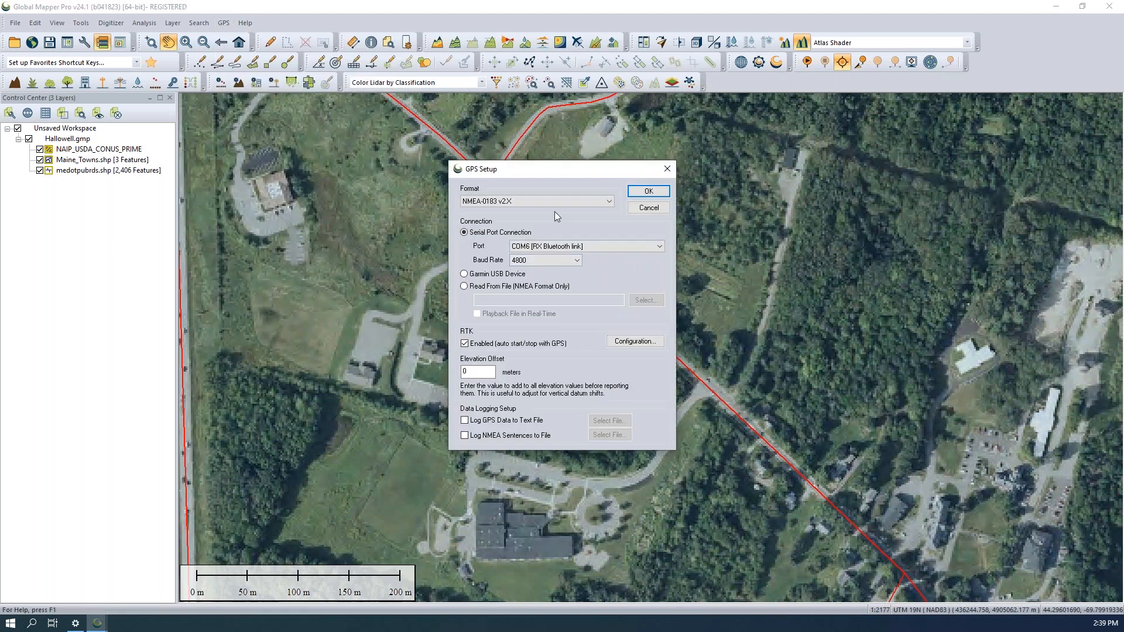
{"action": "left_click", "coordinate": [518, 201]}
{"action": "left_click", "coordinate": [518, 203]}
{"action": "left_click", "coordinate": [567, 248]}
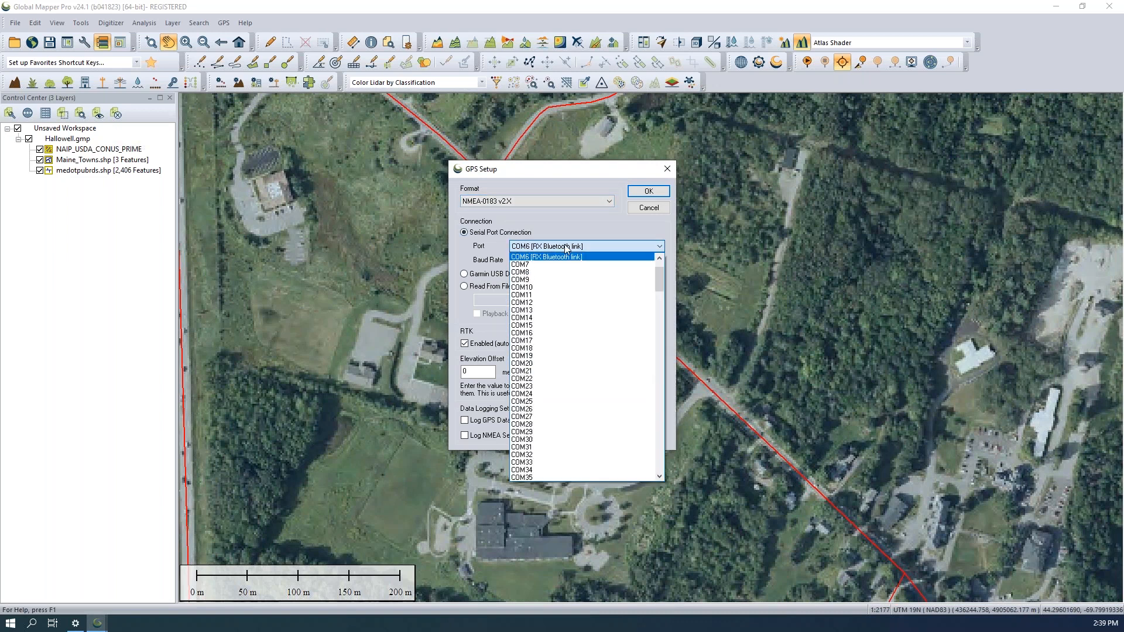
{"action": "left_click", "coordinate": [569, 248]}
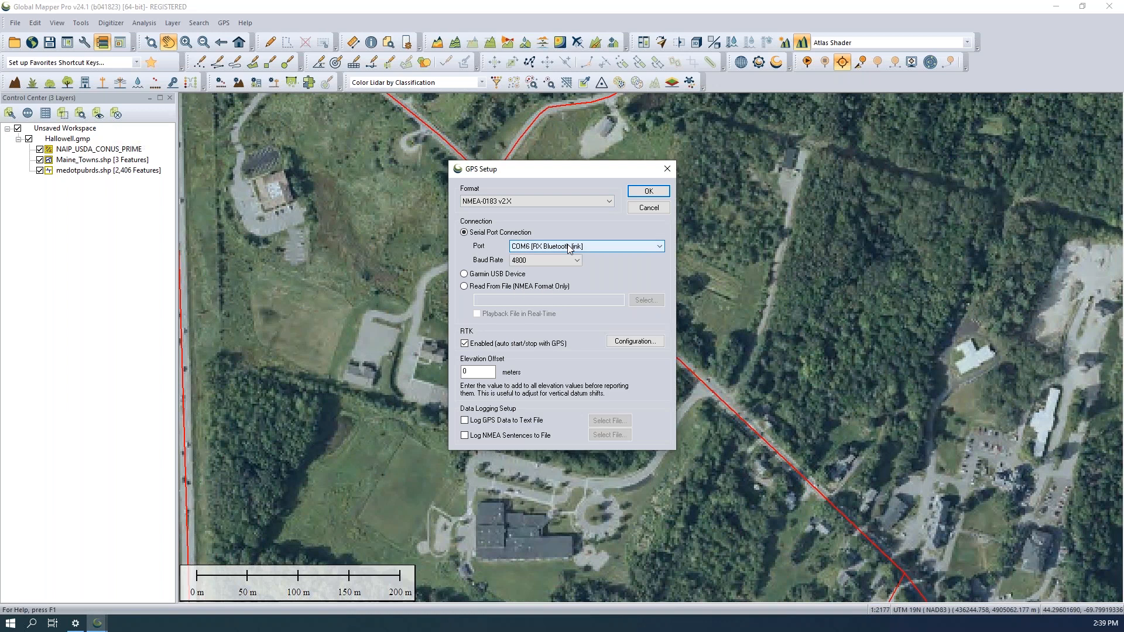
Switch to Windows Settings, check the paired RX receiver among the Bluetooth devices, and return to the GPS setup in Global Mapper
{"action": "left_click", "coordinate": [75, 623]}
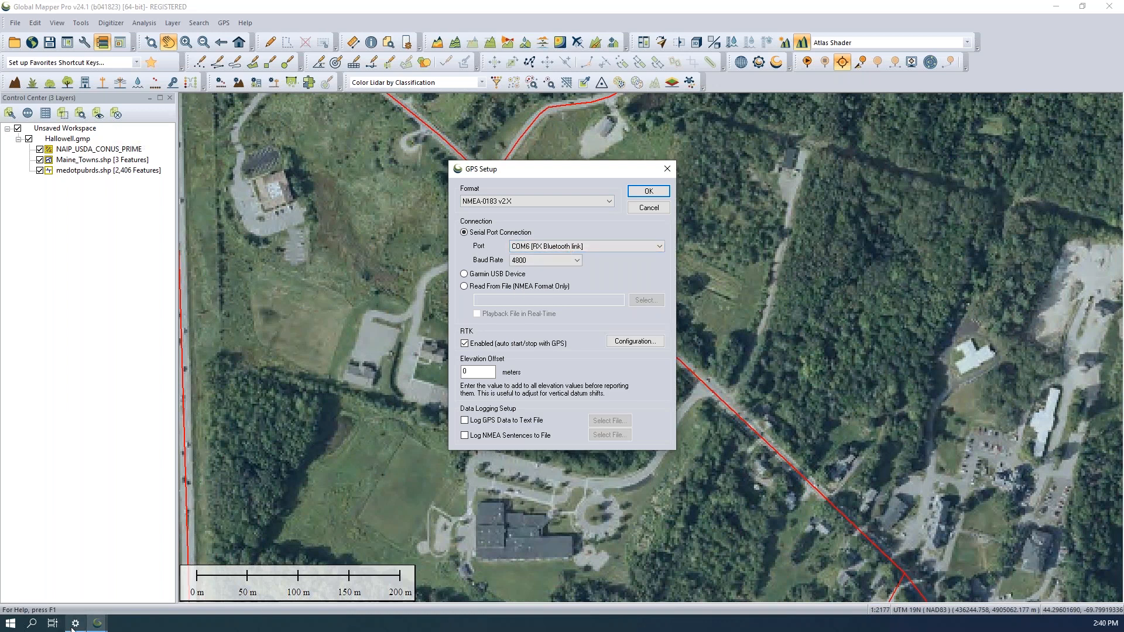
{"action": "left_click", "coordinate": [65, 331]}
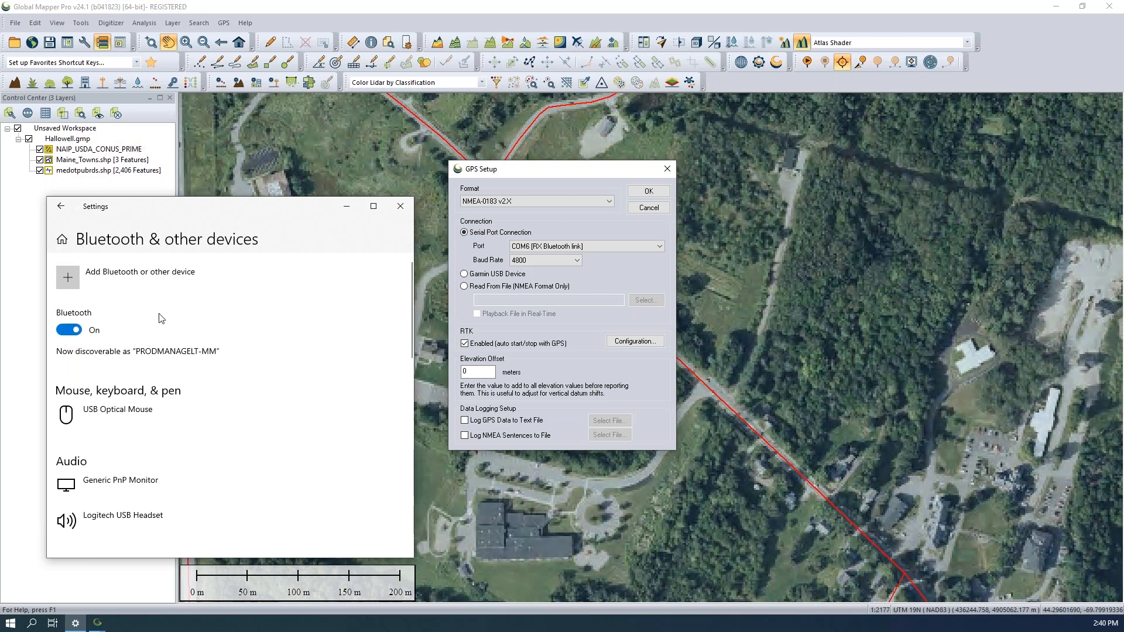
{"action": "scroll", "coordinate": [175, 410], "scroll_direction": "down", "scroll_amount": 2}
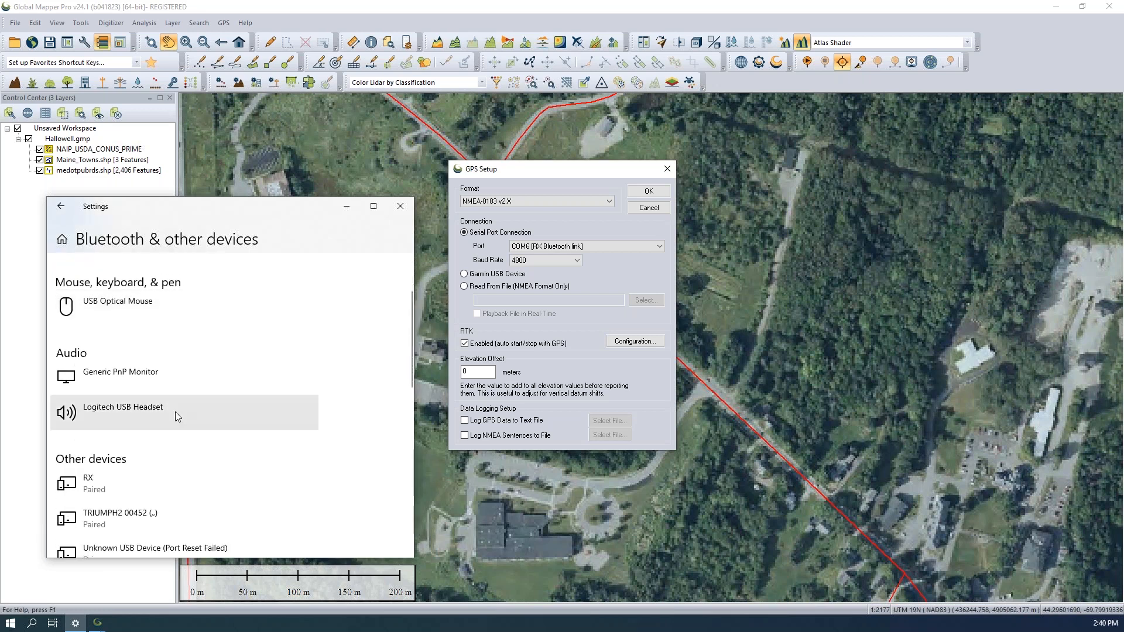
{"action": "left_click", "coordinate": [163, 483]}
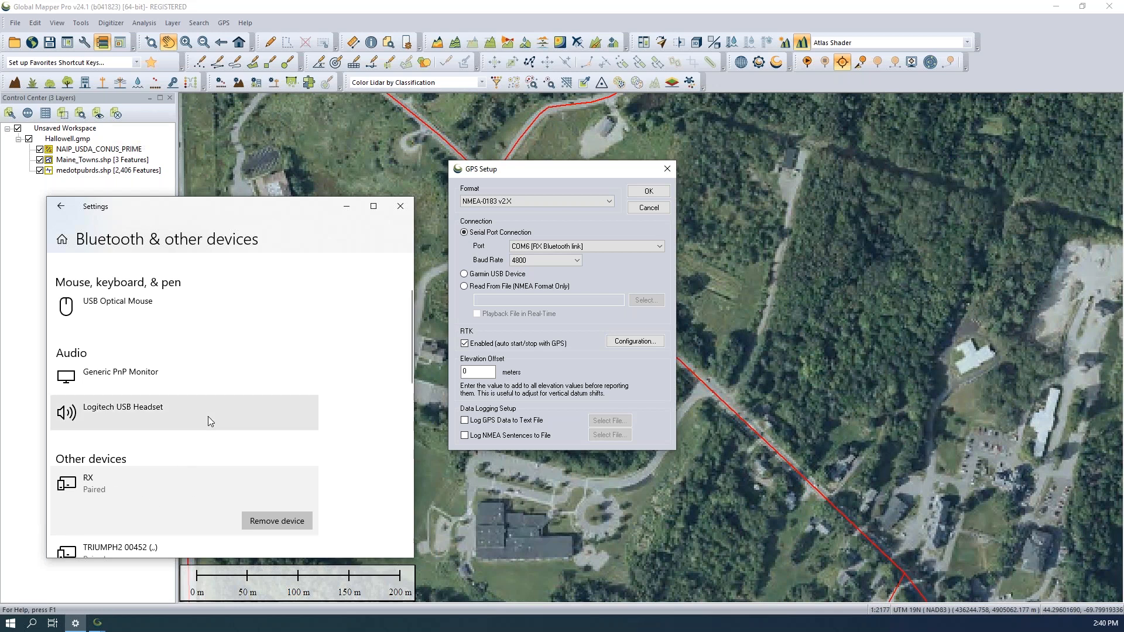
{"action": "left_click", "coordinate": [32, 224]}
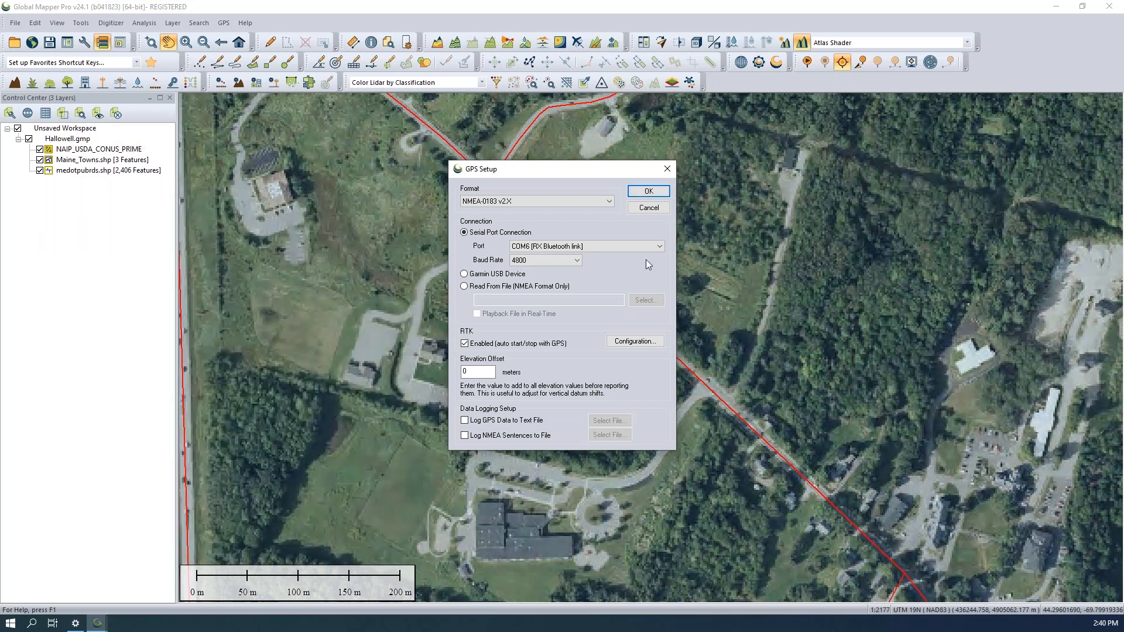
Try Auto-Detect as the GPS data format and restore NMEA-0183 v2.X
{"action": "left_click", "coordinate": [560, 203]}
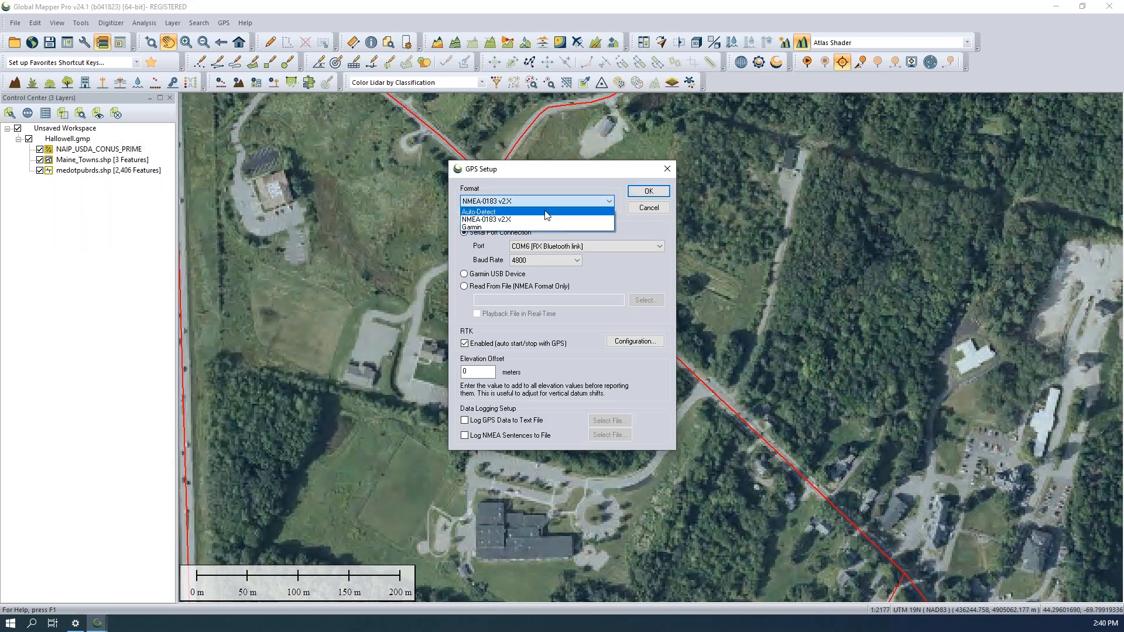
{"action": "left_click", "coordinate": [546, 212]}
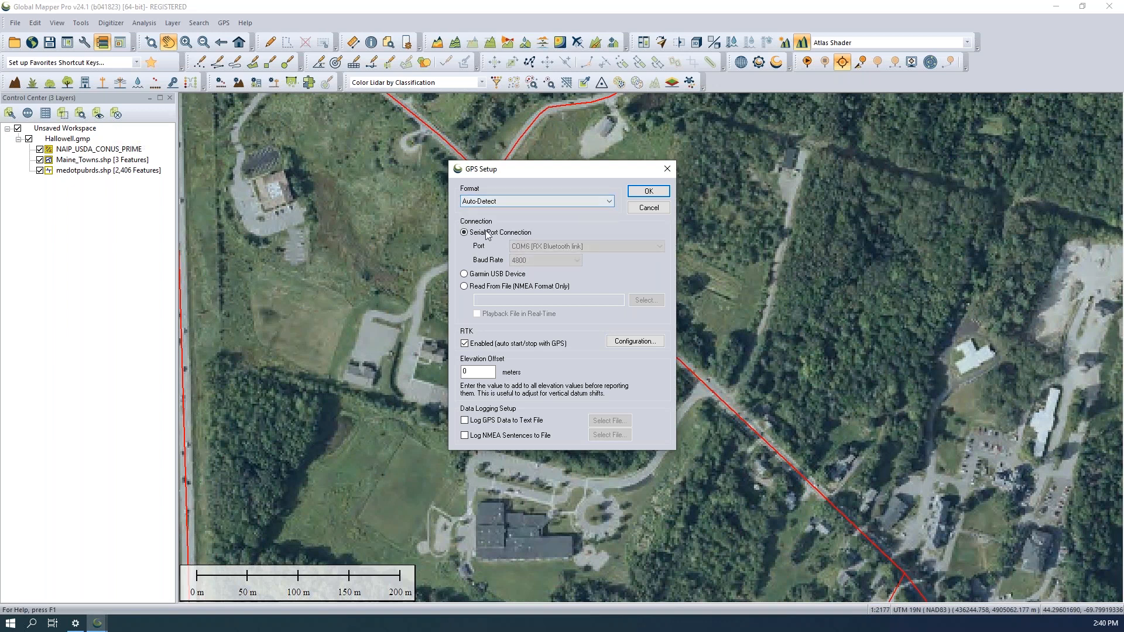
{"action": "left_click", "coordinate": [498, 203]}
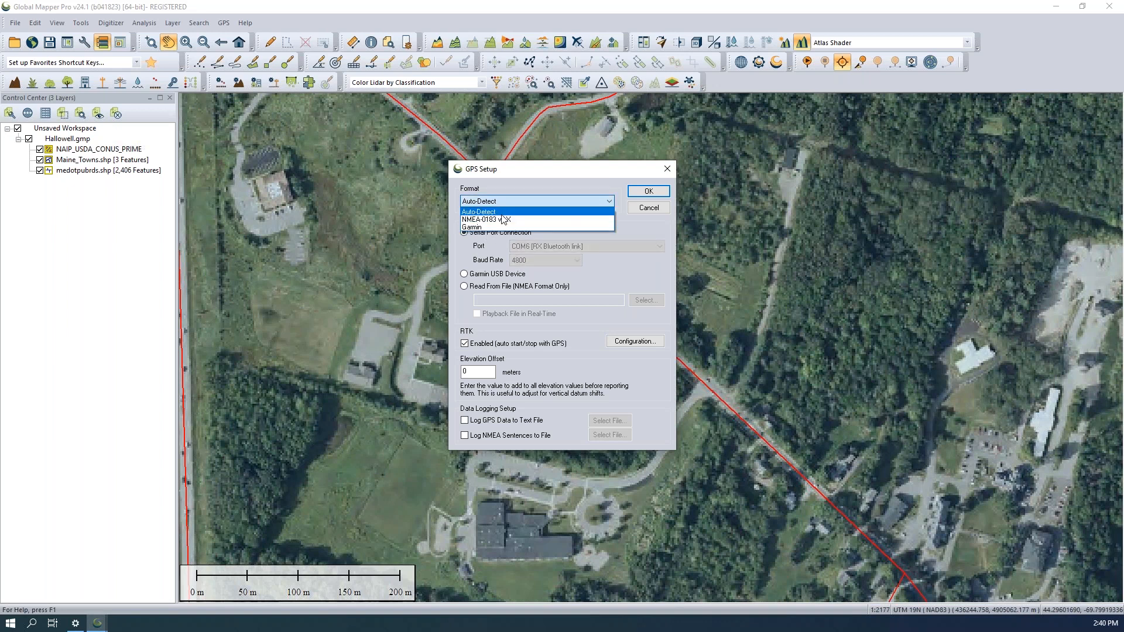
{"action": "left_click", "coordinate": [503, 219]}
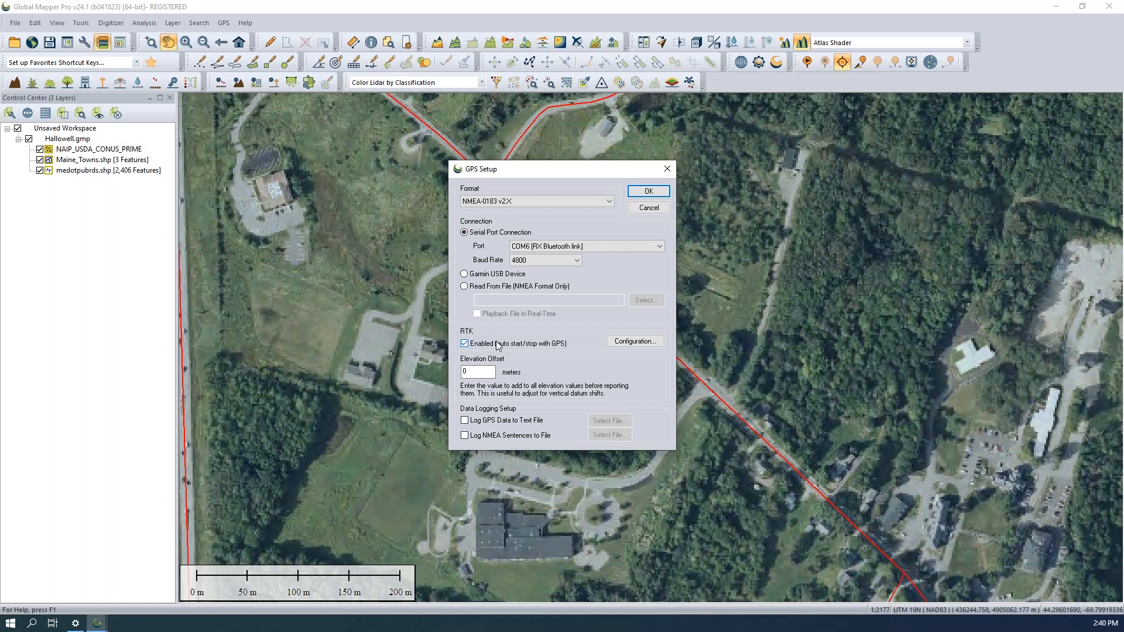
Review the RTK configuration's host settings and available NTRIP mount points, keeping the selected mount point
{"action": "left_click", "coordinate": [617, 344]}
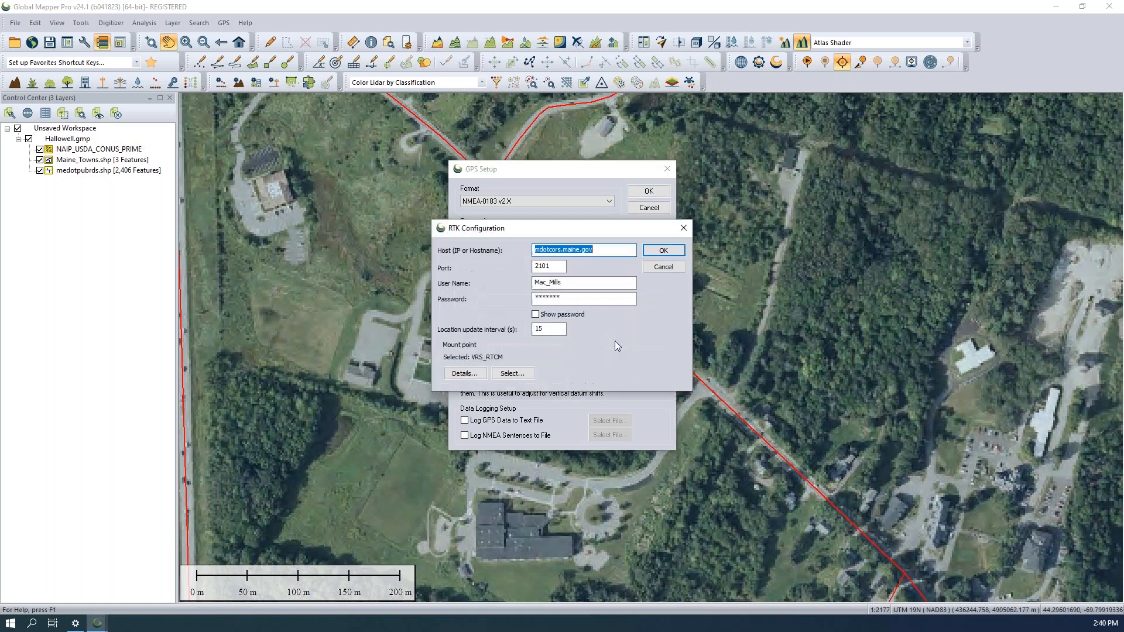
{"action": "left_click", "coordinate": [609, 252]}
{"action": "left_click", "coordinate": [510, 375]}
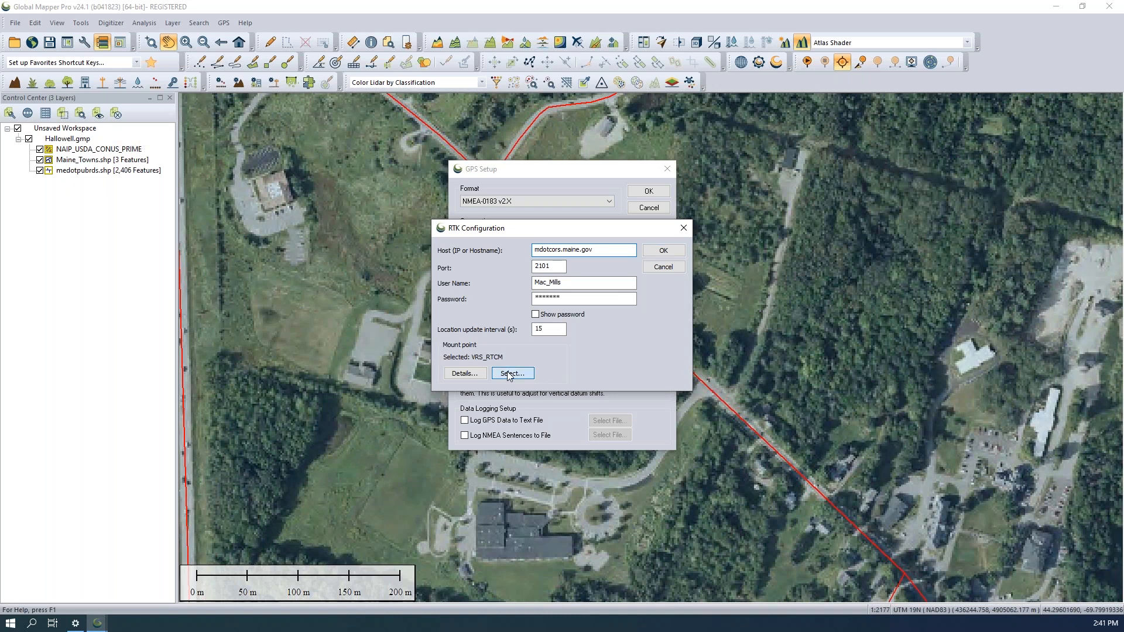
{"action": "left_click_drag", "start_coordinate": [619, 214], "coordinate": [690, 228]}
{"action": "scroll", "coordinate": [672, 320], "scroll_direction": "down", "scroll_amount": 8}
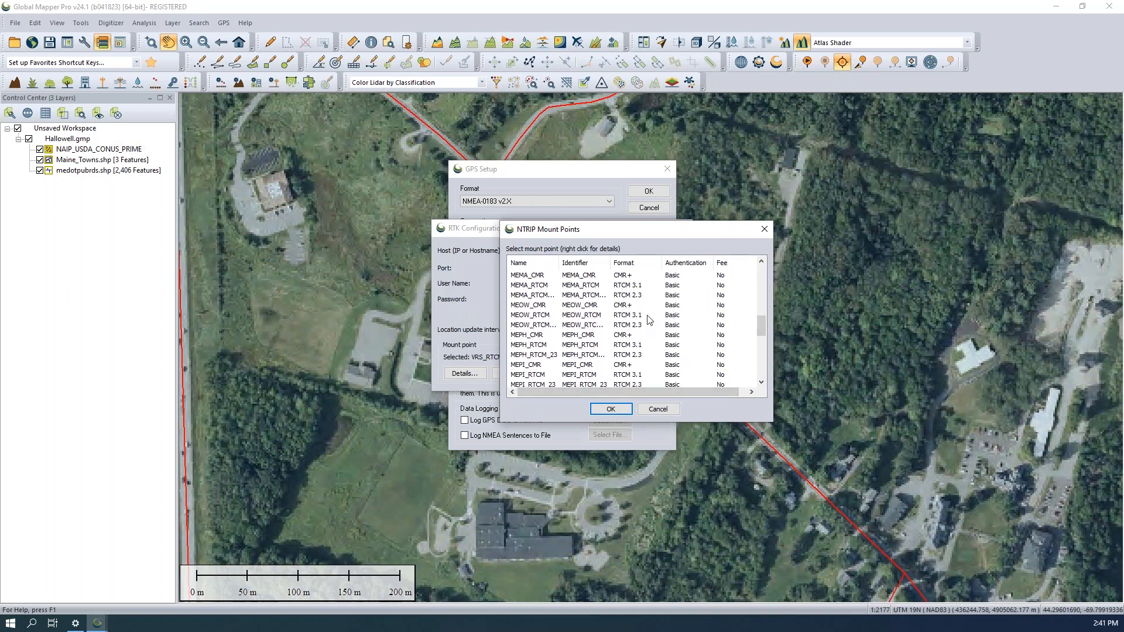
{"action": "left_click", "coordinate": [764, 231]}
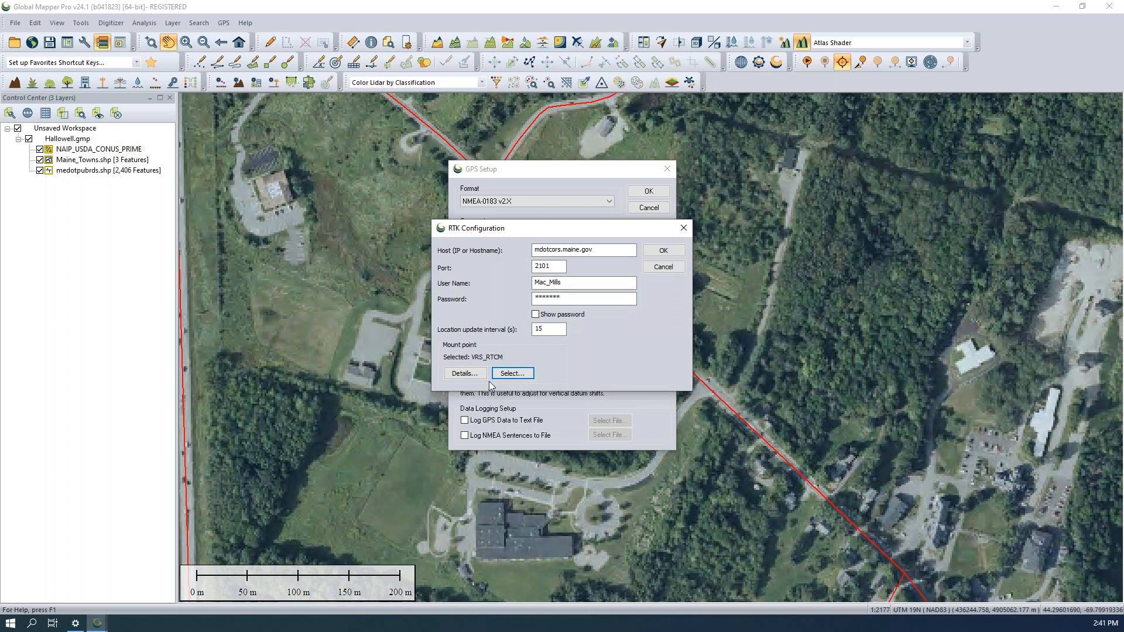
{"action": "left_click", "coordinate": [664, 253]}
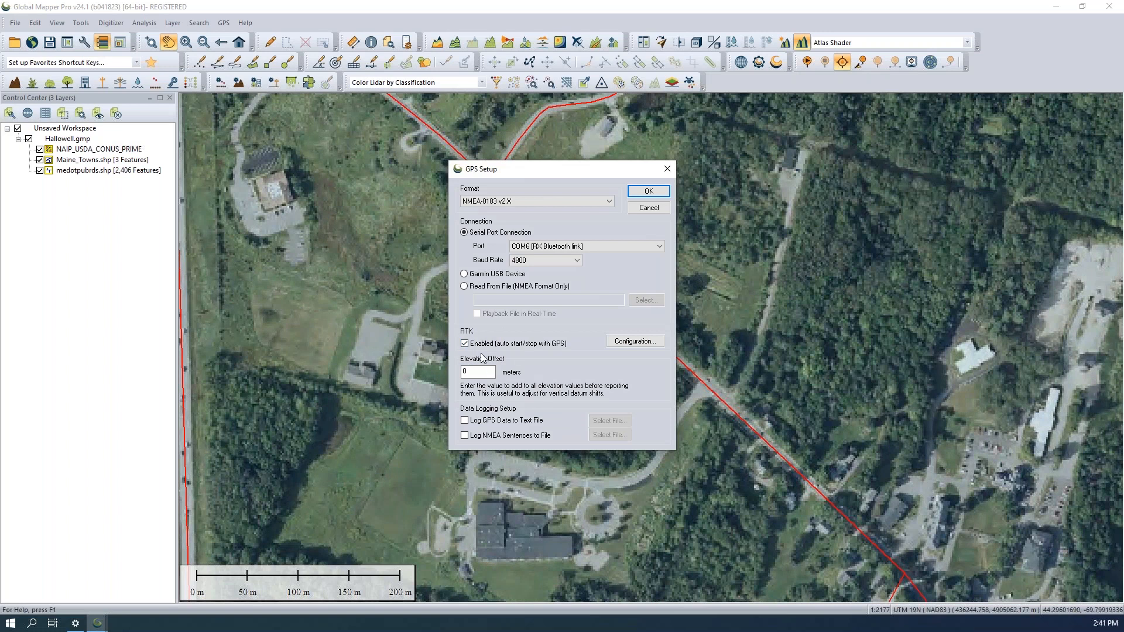
Accept the GPS setup and start tracking the device, and hide the NAIP_USDA_CONUS_PRIME imagery layer
{"action": "left_click", "coordinate": [647, 193]}
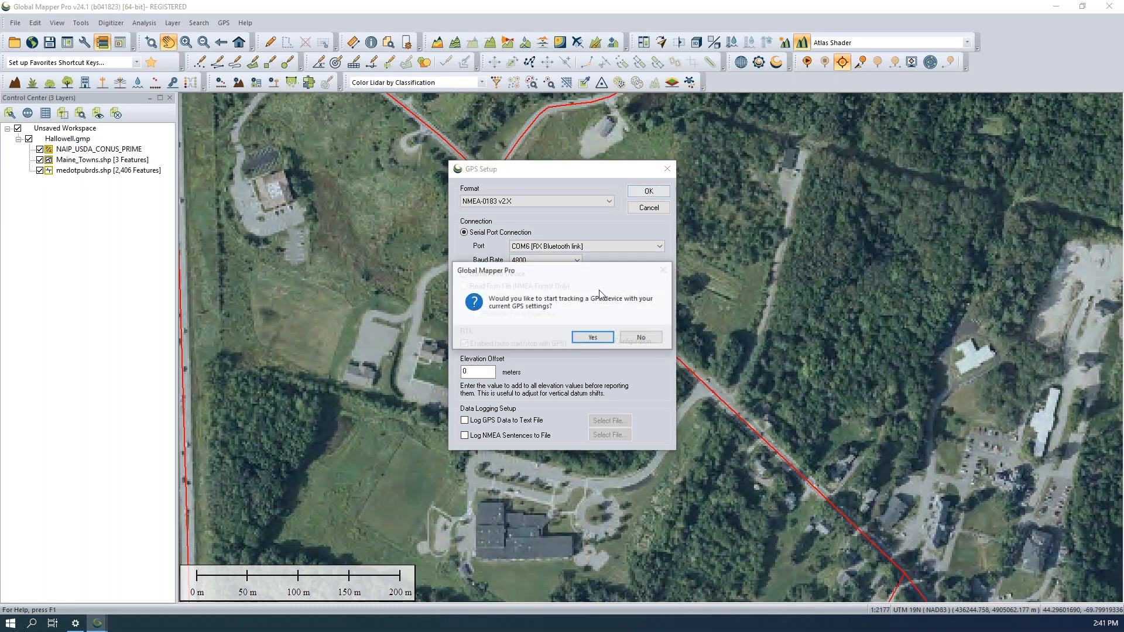
{"action": "left_click", "coordinate": [593, 338]}
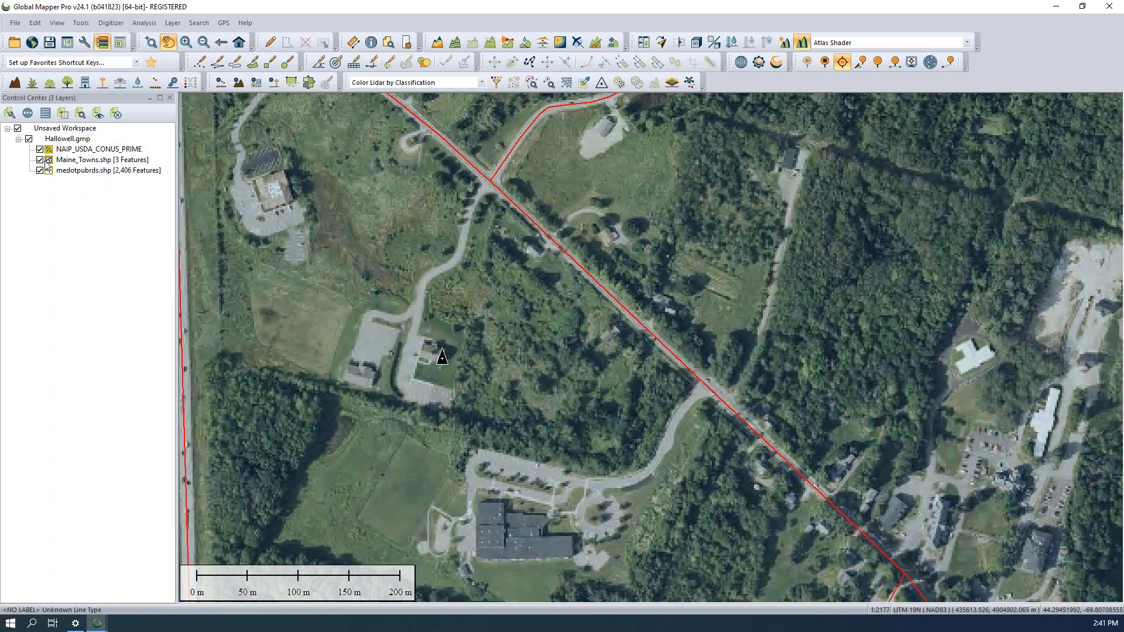
{"action": "left_click", "coordinate": [40, 149]}
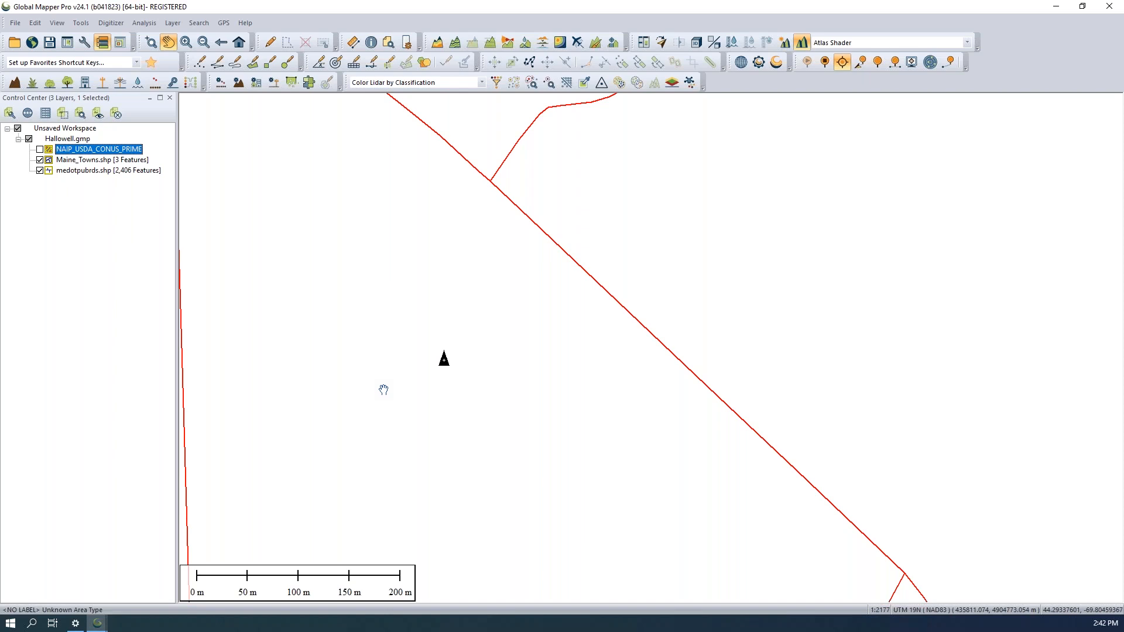
Start saving the recorded GPS tracklog as a Tracklog feature and cancel its creation
{"action": "left_click", "coordinate": [219, 24]}
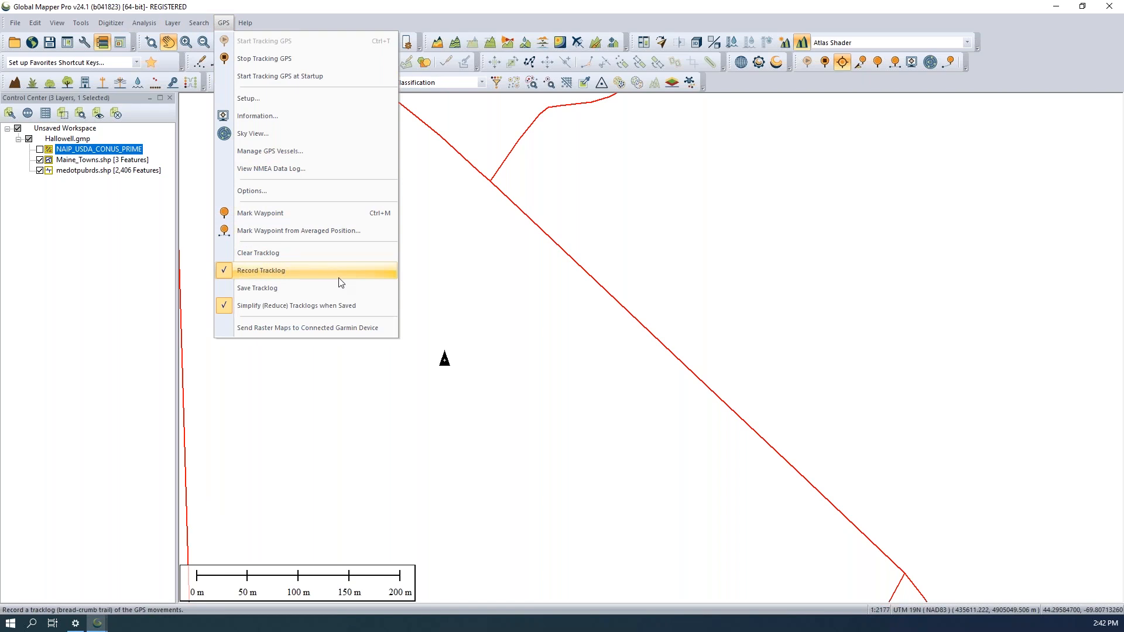
{"action": "left_click", "coordinate": [293, 290]}
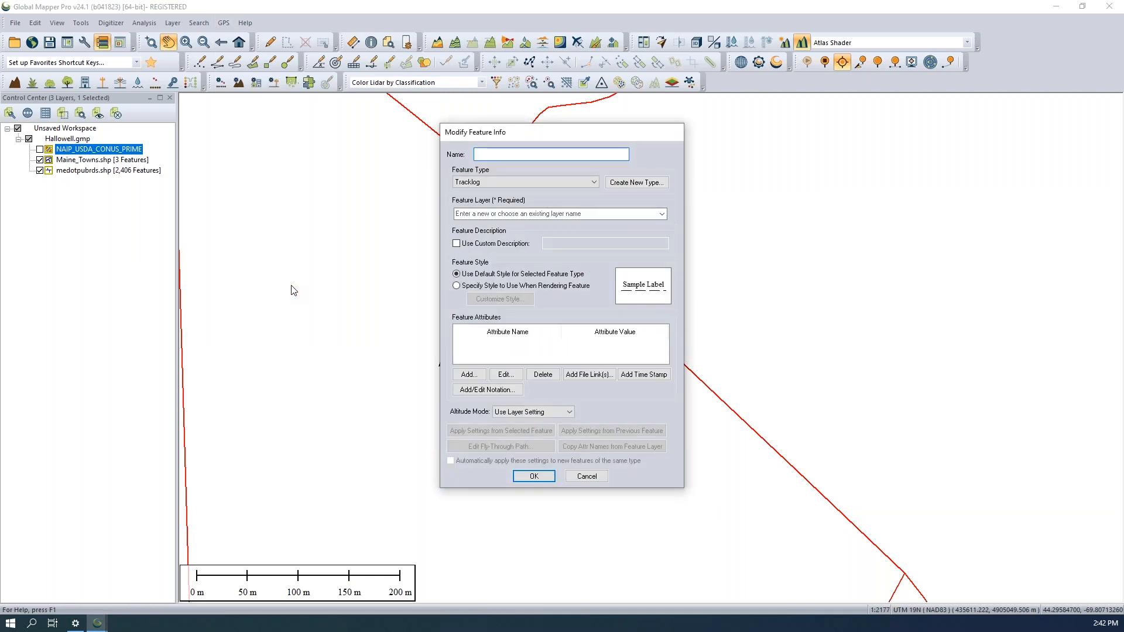
{"action": "left_click_drag", "start_coordinate": [495, 135], "coordinate": [527, 135]}
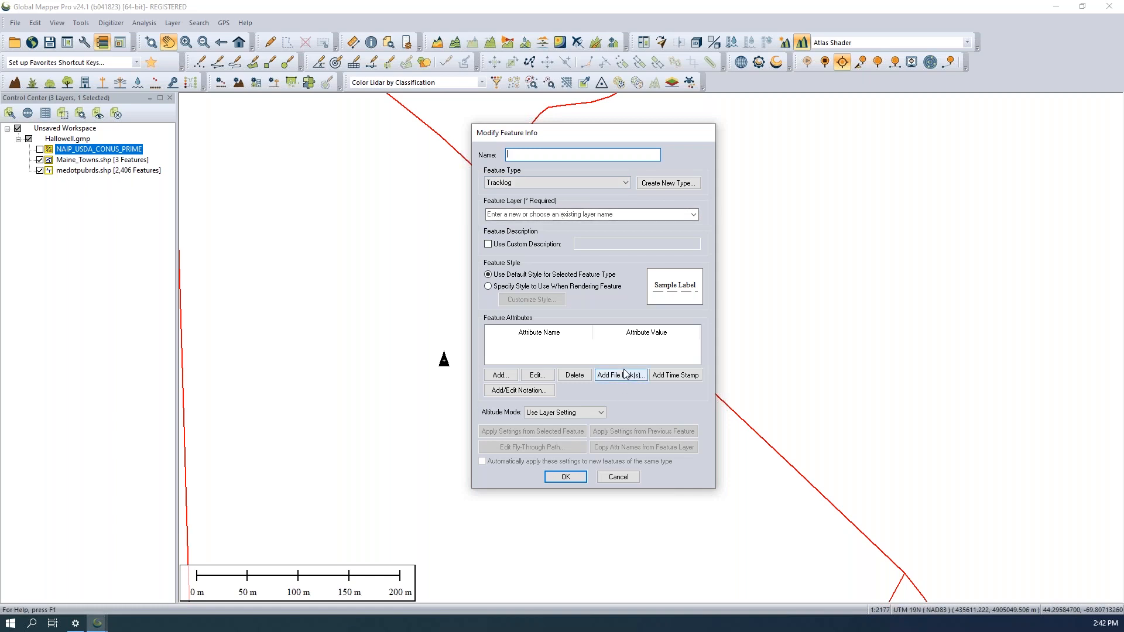
{"action": "left_click", "coordinate": [618, 477]}
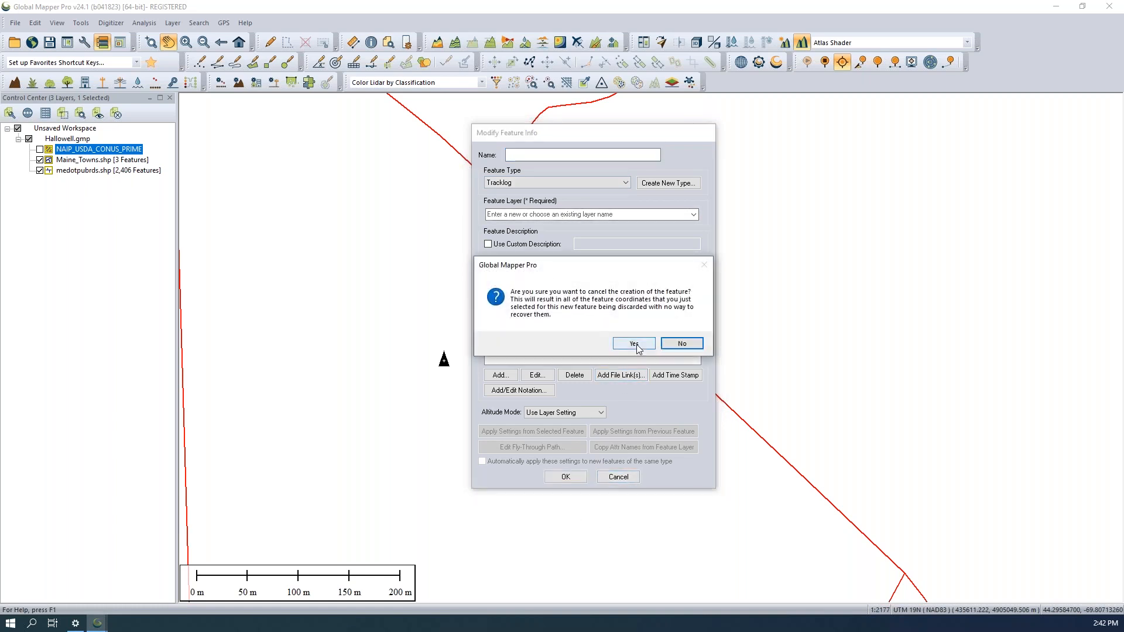
{"action": "left_click", "coordinate": [679, 343]}
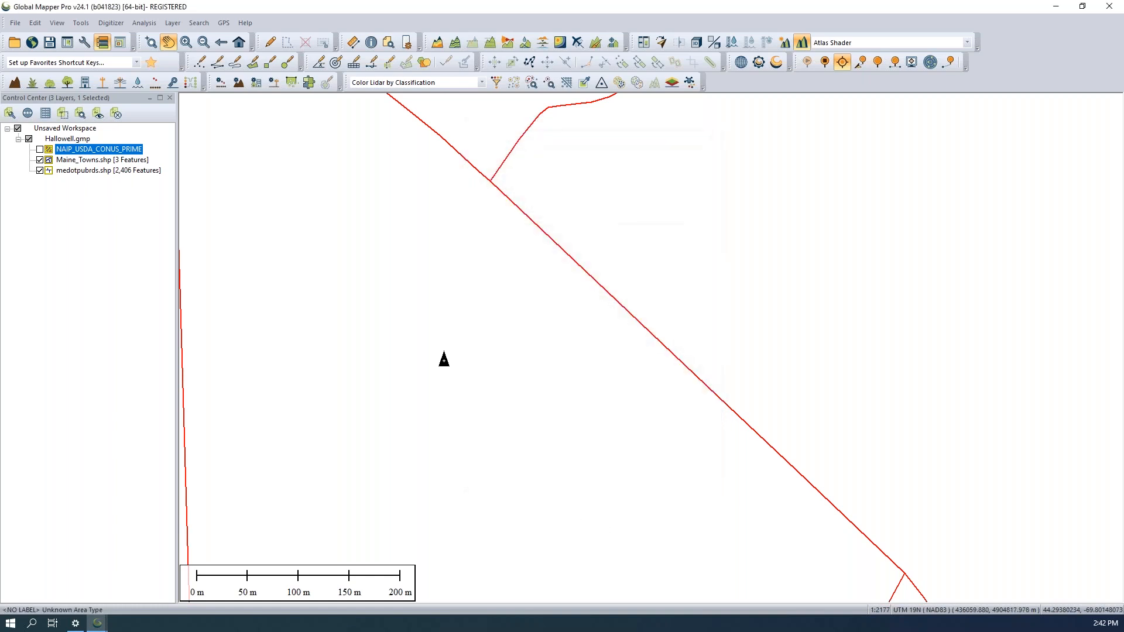
Clear the recorded GPS tracklog from the map
{"action": "left_click", "coordinate": [223, 23]}
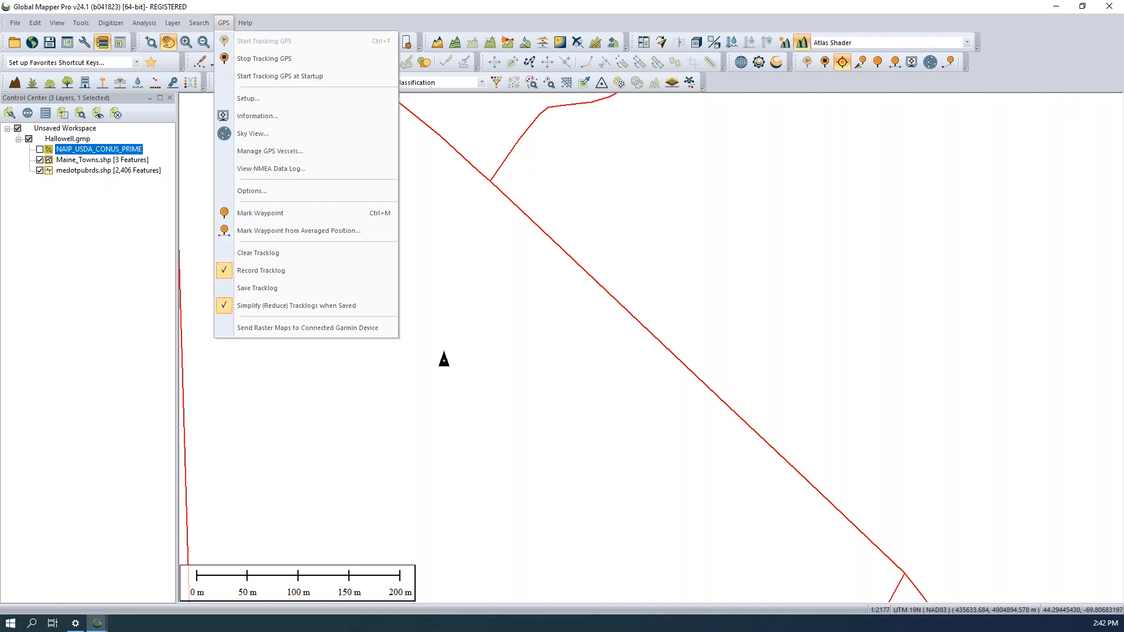
{"action": "left_click", "coordinate": [282, 252]}
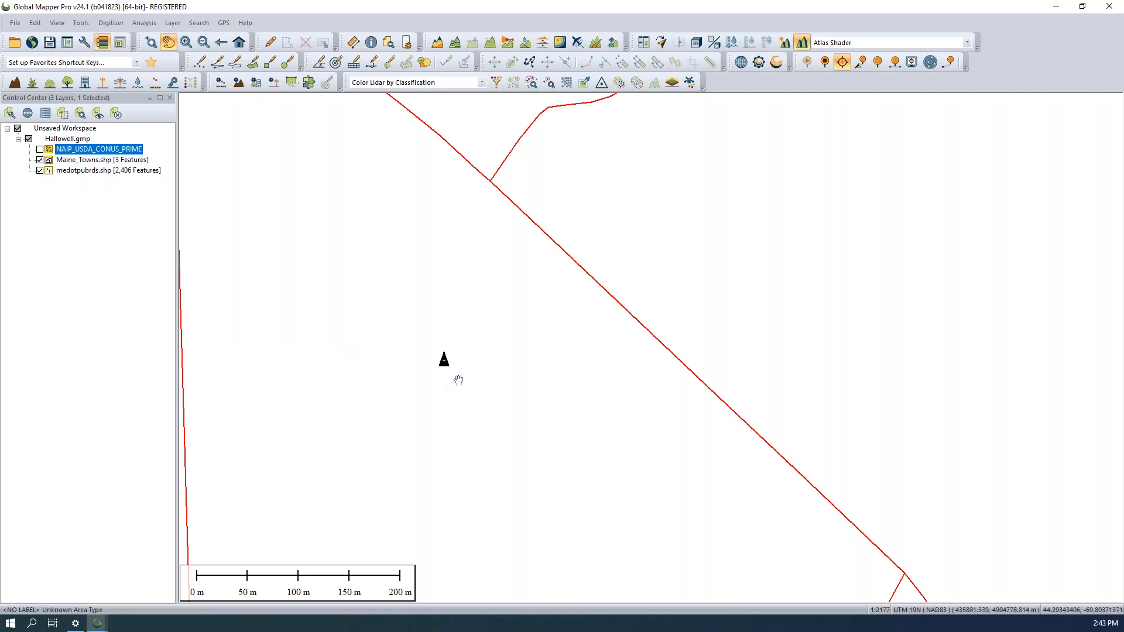
Mark a waypoint at the current GPS position and cancel its creation from the feature info
{"action": "left_click", "coordinate": [878, 68]}
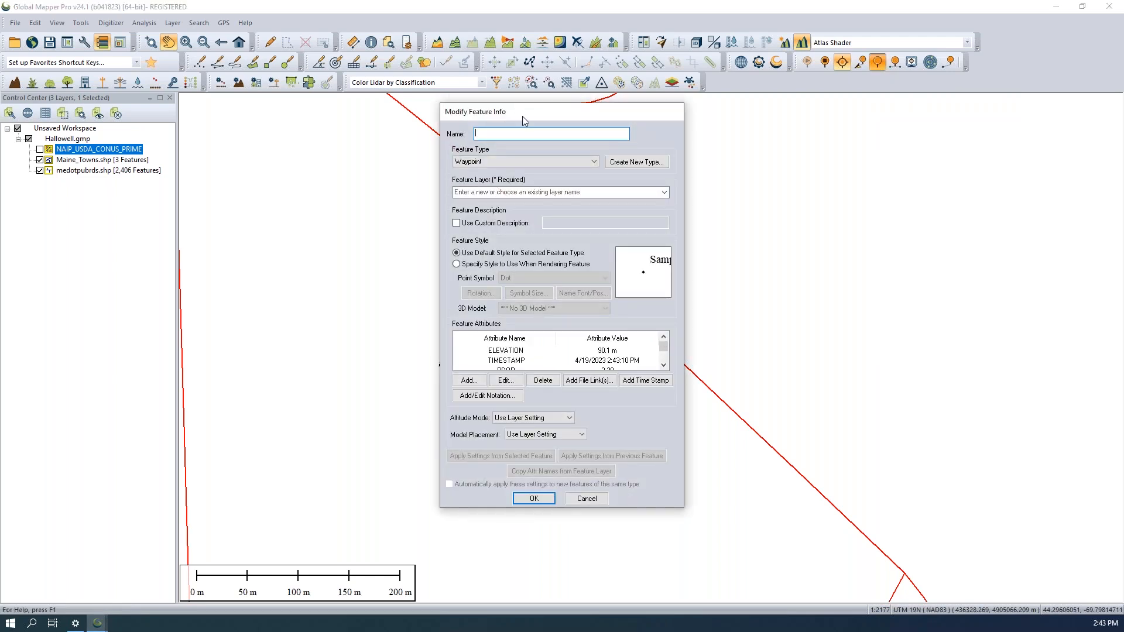
{"action": "left_click_drag", "start_coordinate": [522, 115], "coordinate": [564, 110]}
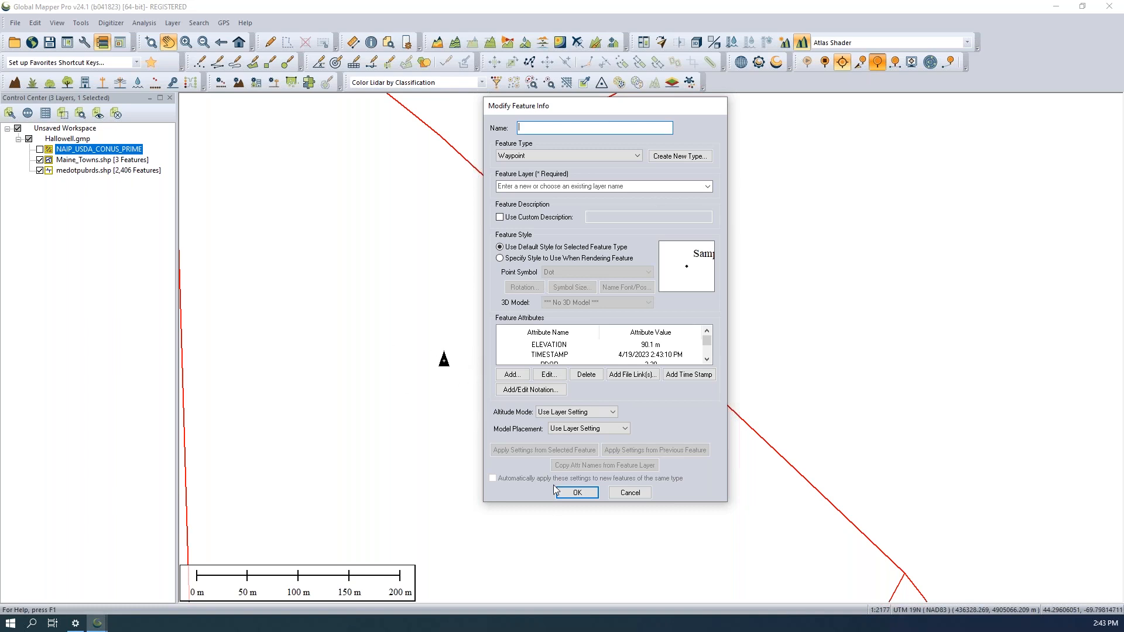
{"action": "left_click", "coordinate": [623, 494]}
{"action": "left_click", "coordinate": [646, 338]}
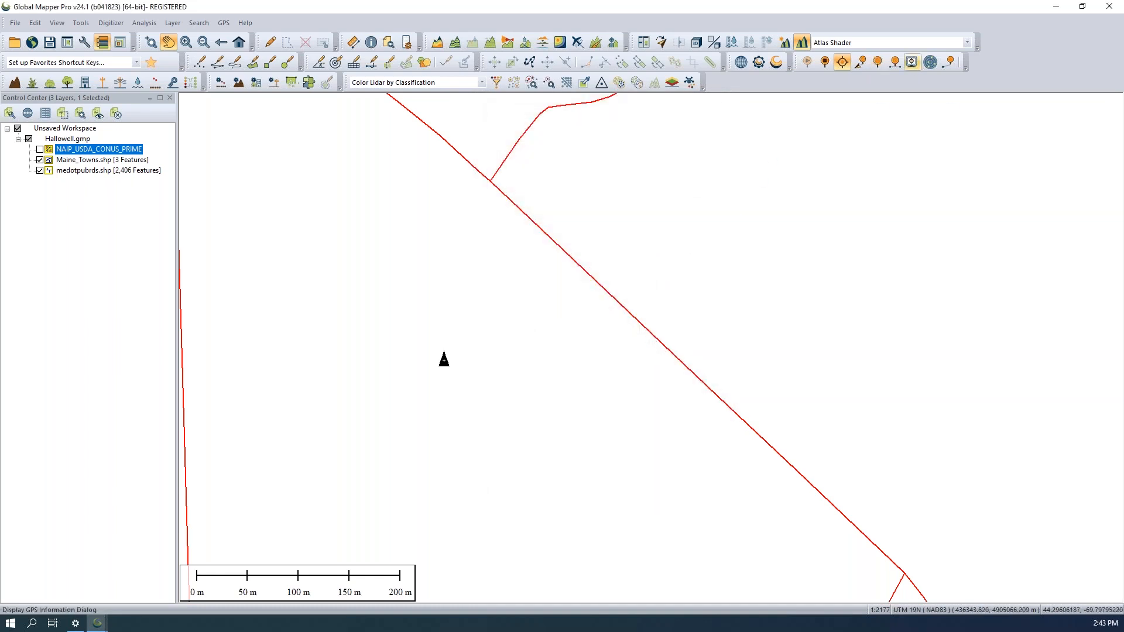
Examine the receiver's position, accuracy and RTK status in GPS Information and the satellites in Sky View, and close both
{"action": "left_click", "coordinate": [912, 62]}
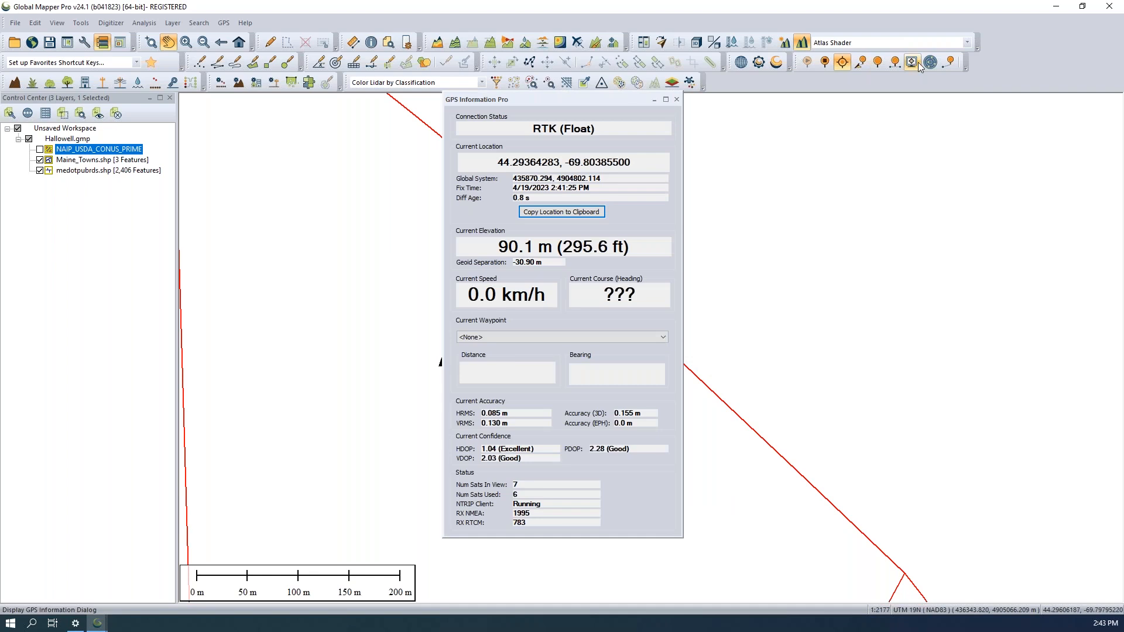
{"action": "left_click", "coordinate": [934, 64]}
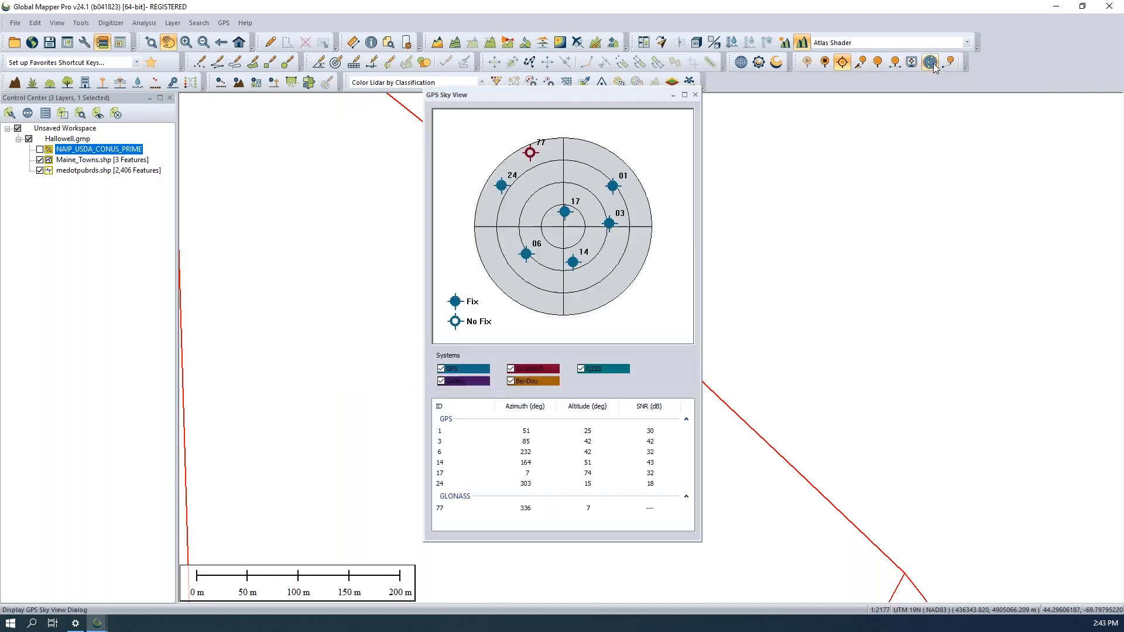
{"action": "left_click_drag", "start_coordinate": [550, 100], "coordinate": [798, 108]}
{"action": "left_click_drag", "start_coordinate": [542, 97], "coordinate": [870, 331]}
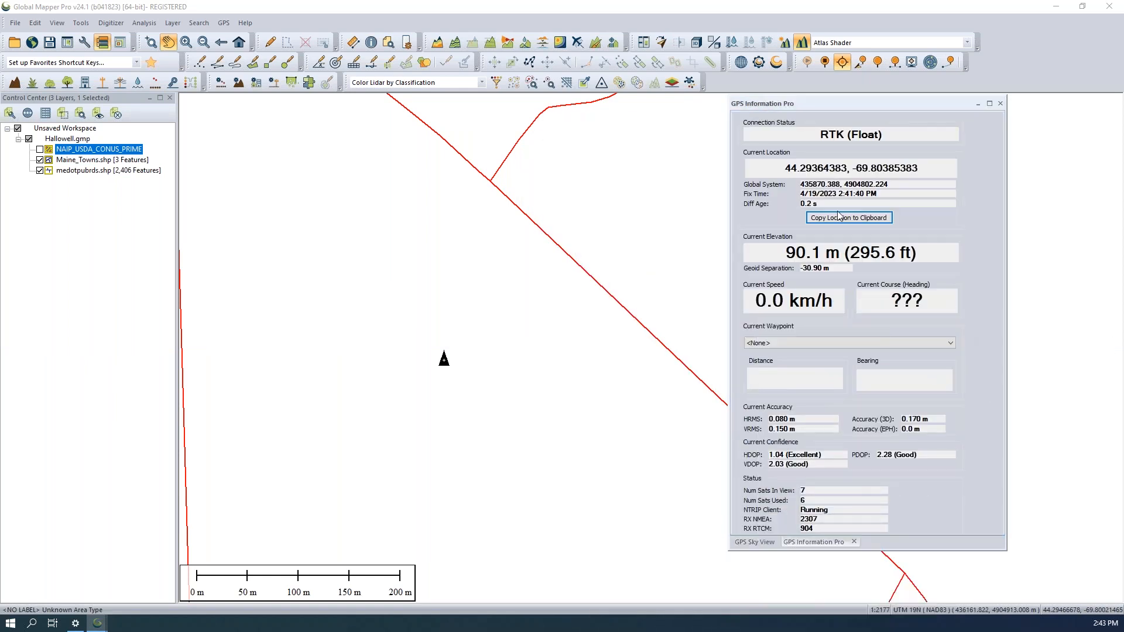
{"action": "left_click", "coordinate": [756, 542]}
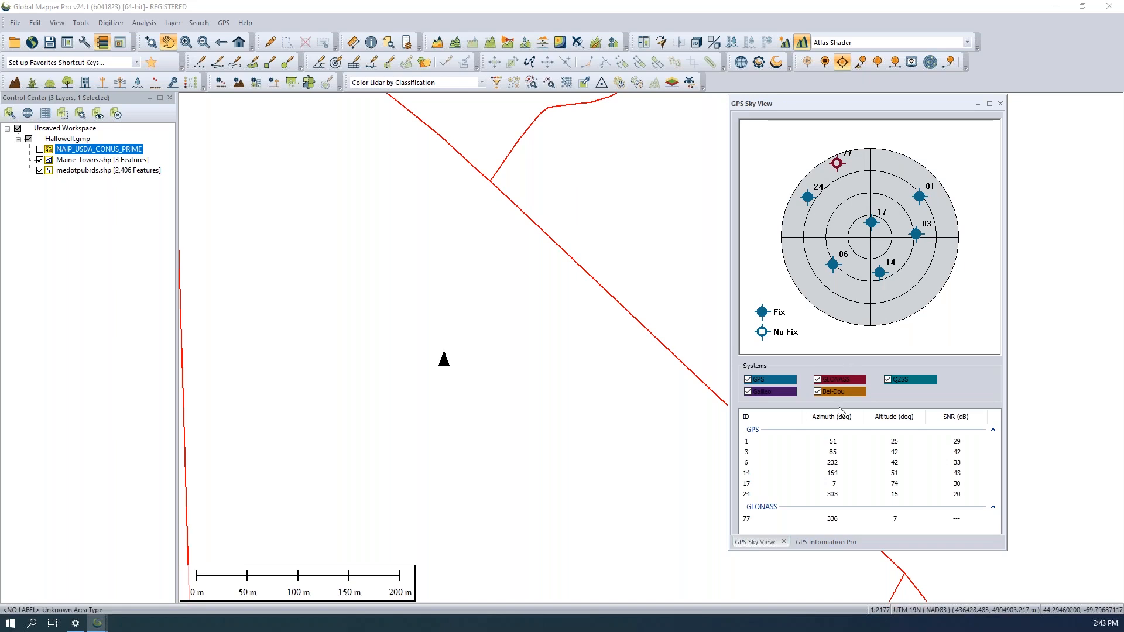
{"action": "left_click", "coordinate": [824, 541]}
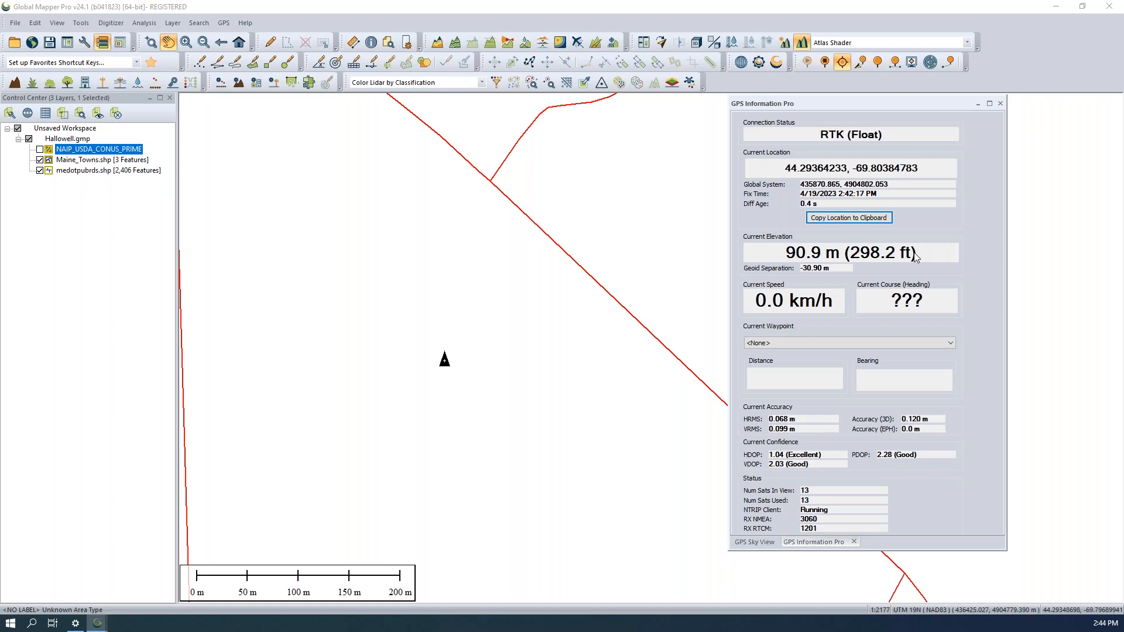
{"action": "left_click", "coordinate": [1001, 103]}
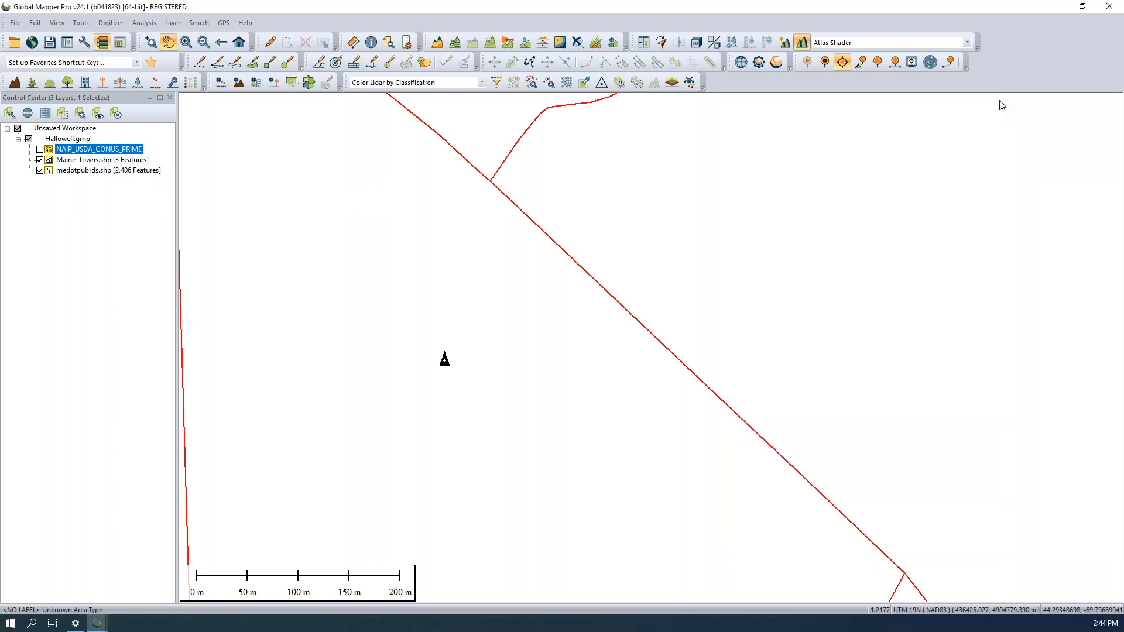
Stop GPS tracking and restart it with the same receiver settings
{"action": "left_click", "coordinate": [825, 66]}
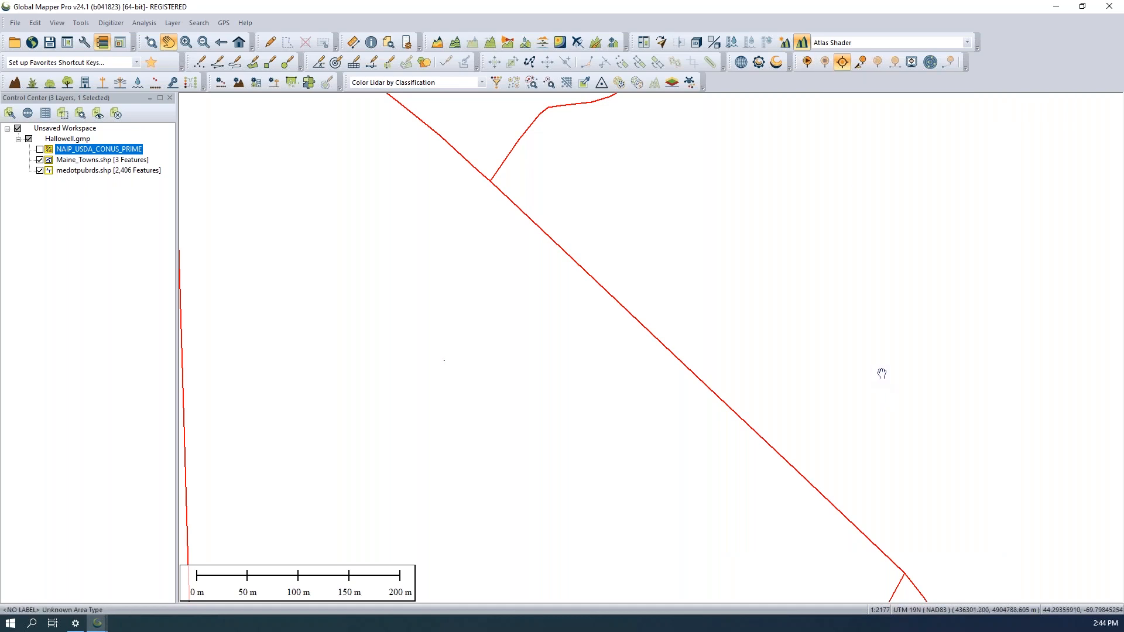
{"action": "left_click", "coordinate": [810, 62]}
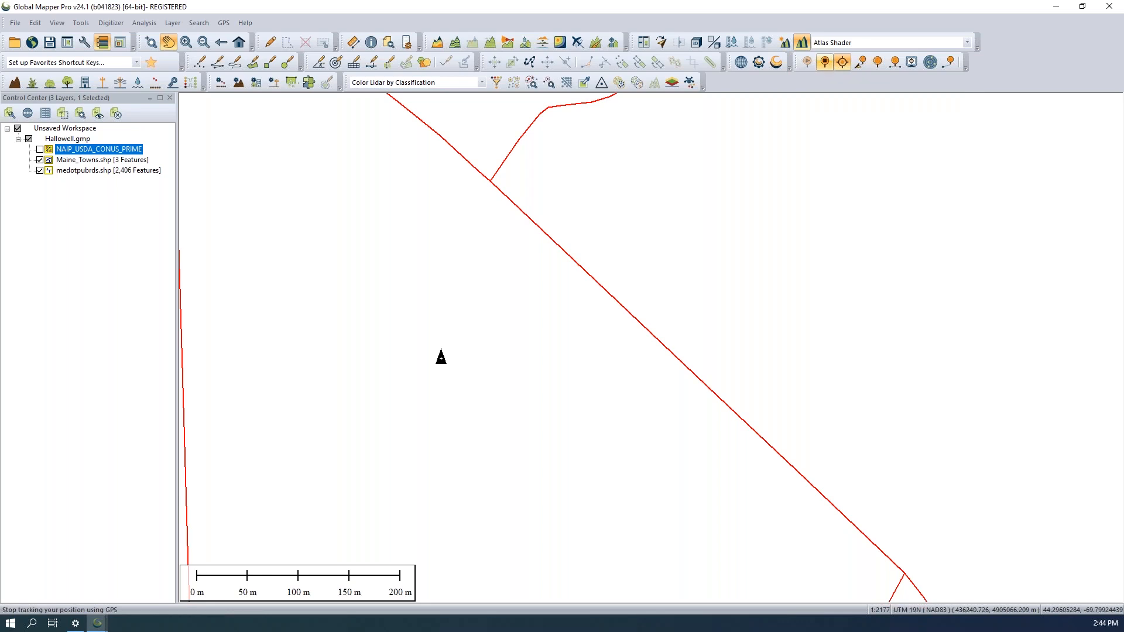
Stop GPS tracking and turn on the NAIP_USDA_CONUS_PRIME imagery layer
{"action": "left_click", "coordinate": [824, 62]}
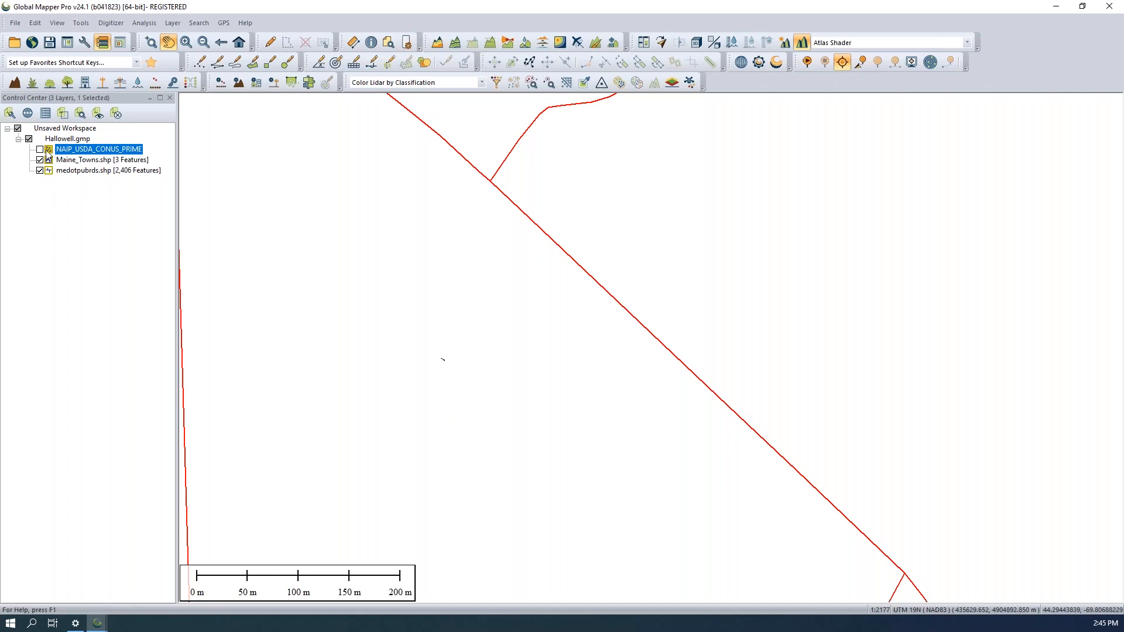
{"action": "left_click", "coordinate": [40, 150]}
{"action": "scroll", "coordinate": [524, 322], "scroll_direction": "down", "scroll_amount": 1}
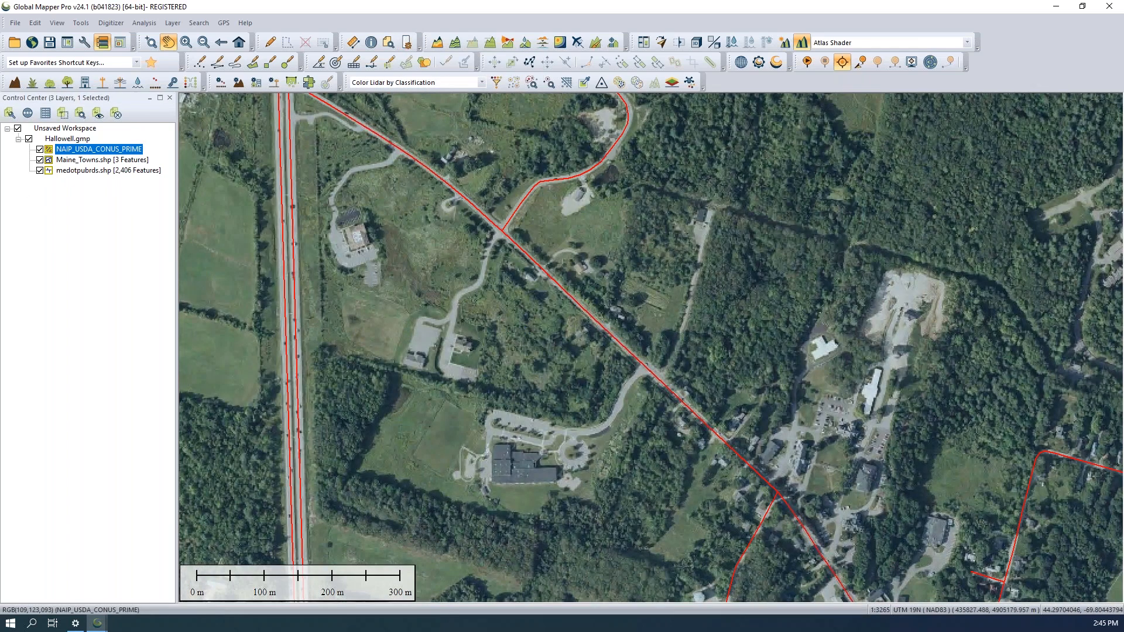
Open Mobile Data Management and review the layers available for package file export
{"action": "left_click", "coordinate": [407, 42]}
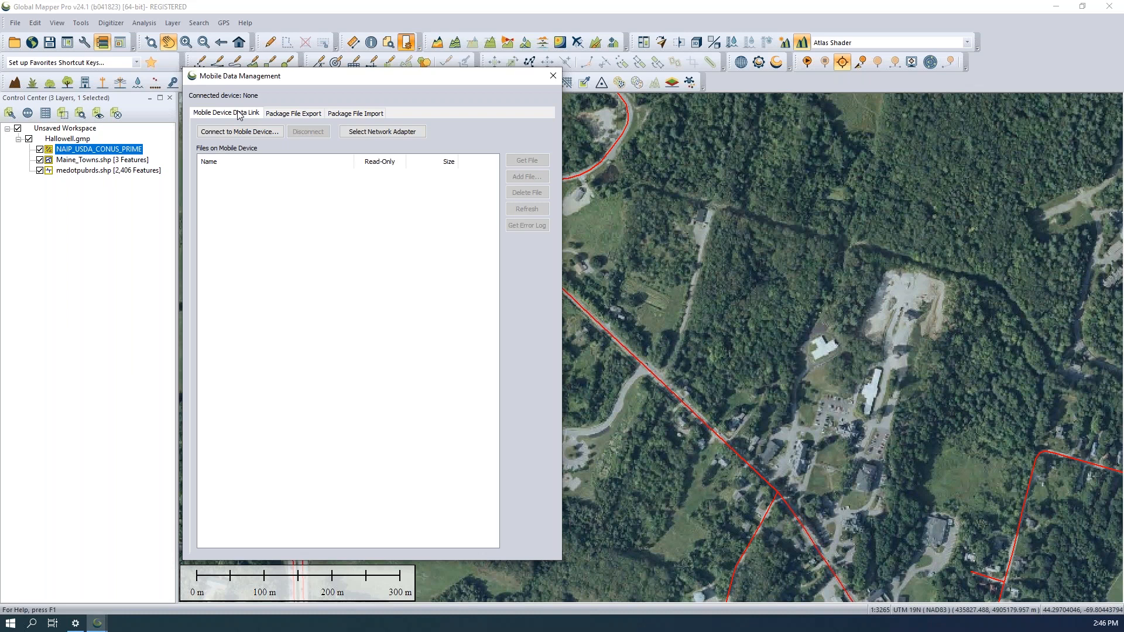
{"action": "left_click", "coordinate": [293, 113]}
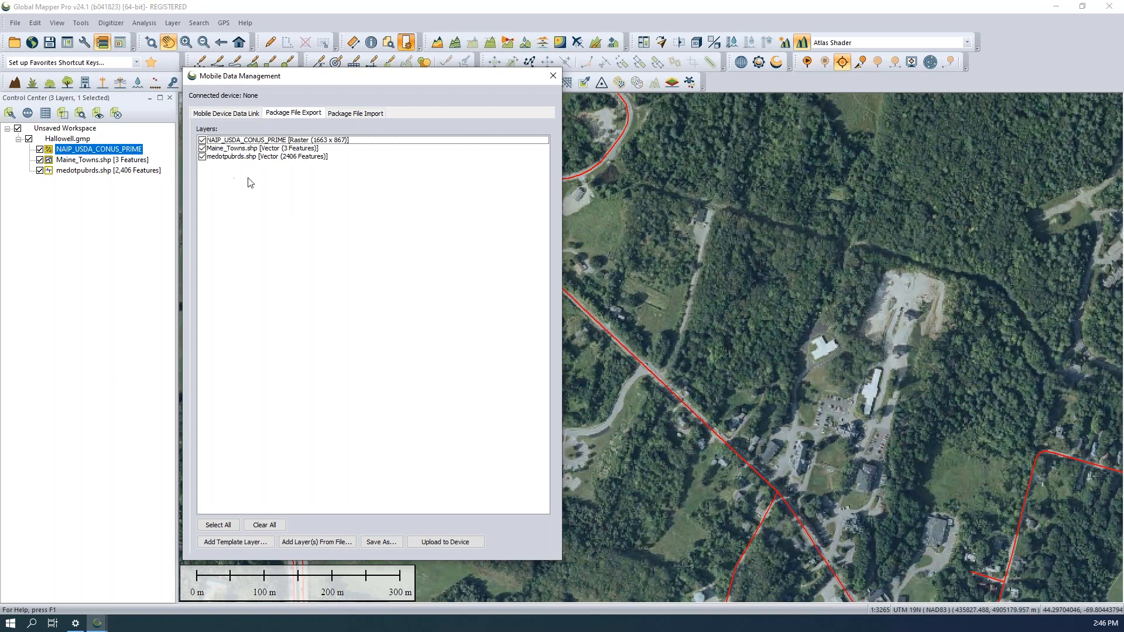
{"action": "left_click", "coordinate": [270, 224]}
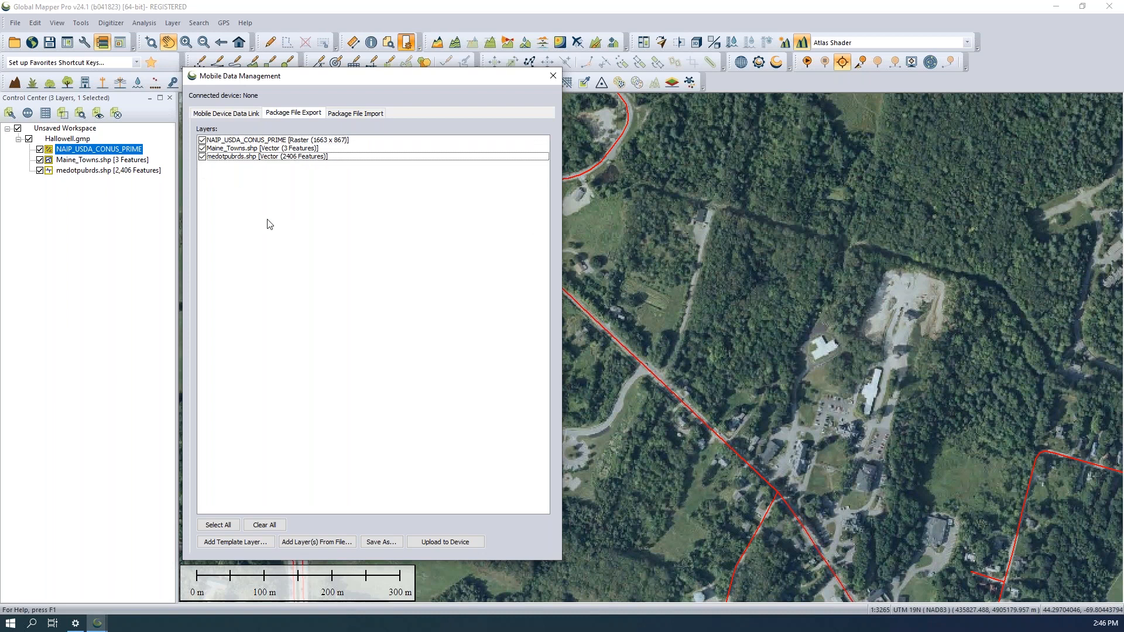
Add a template layer named Lamp Post that uses the Light Posts template for added features, and close Mobile Data Management
{"action": "left_click", "coordinate": [264, 544]}
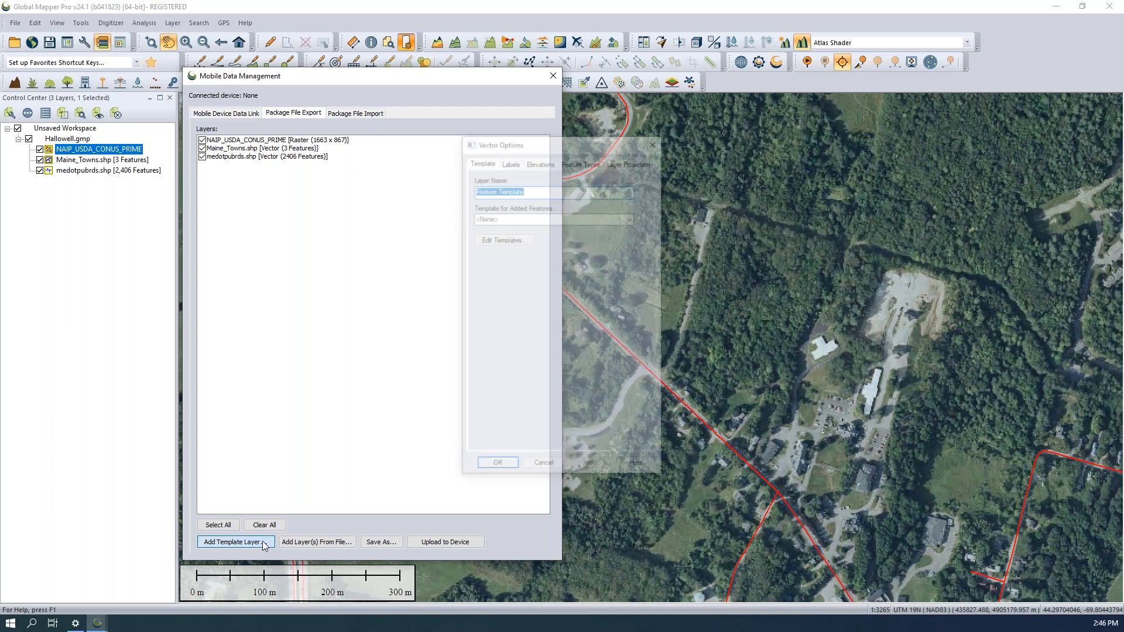
{"action": "left_click", "coordinate": [529, 190]}
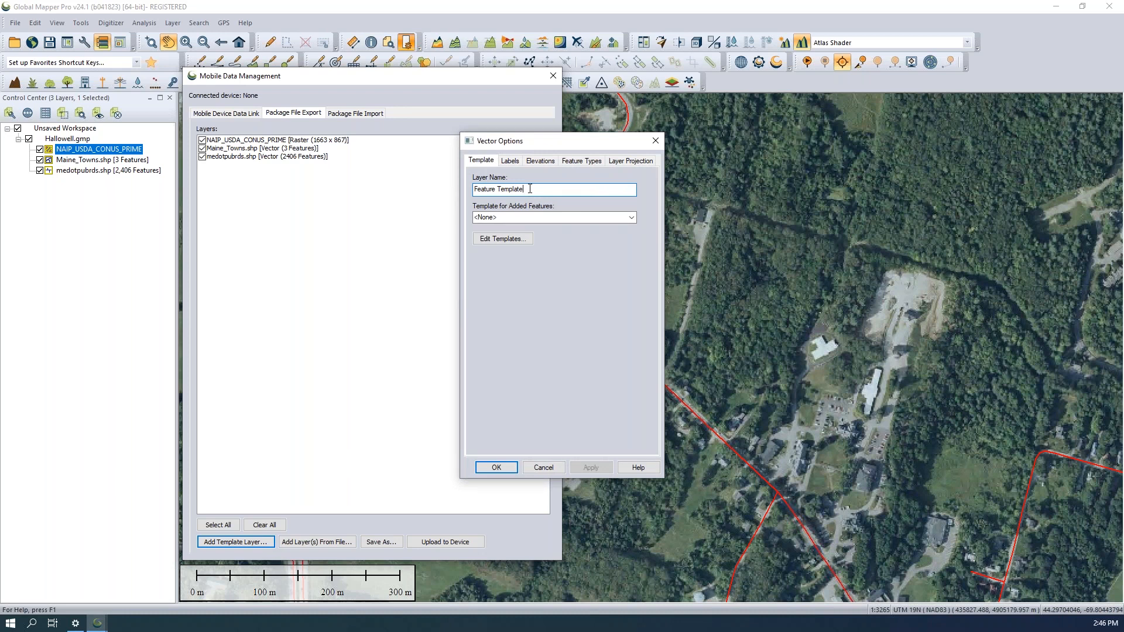
{"action": "left_click_drag", "start_coordinate": [530, 189], "coordinate": [473, 189]}
{"action": "left_click", "coordinate": [632, 218]}
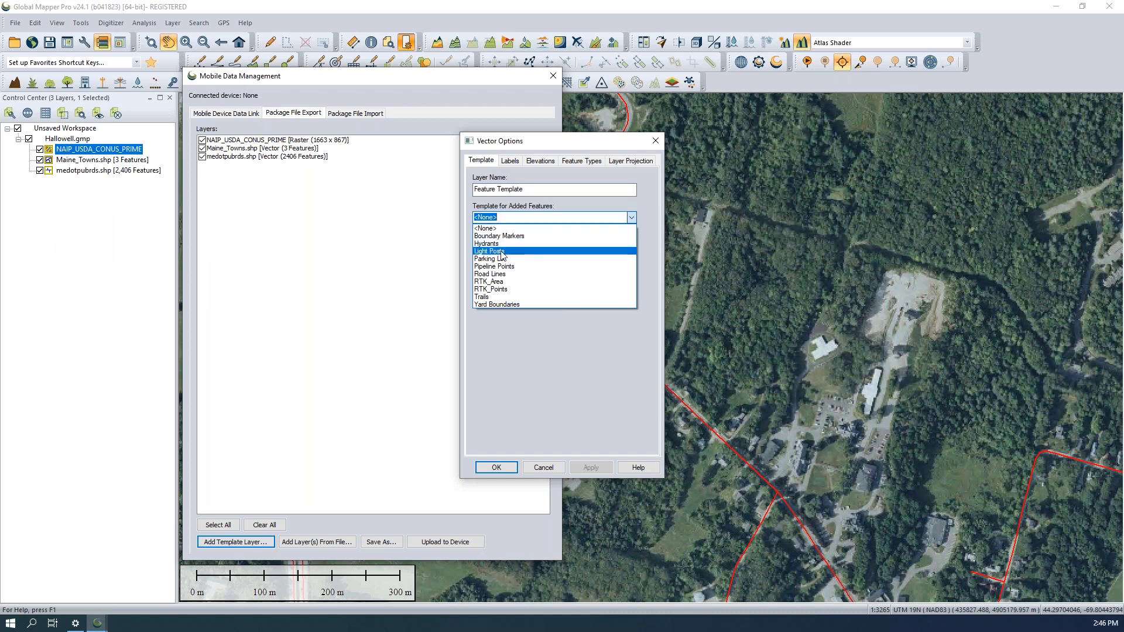
{"action": "left_click", "coordinate": [501, 252]}
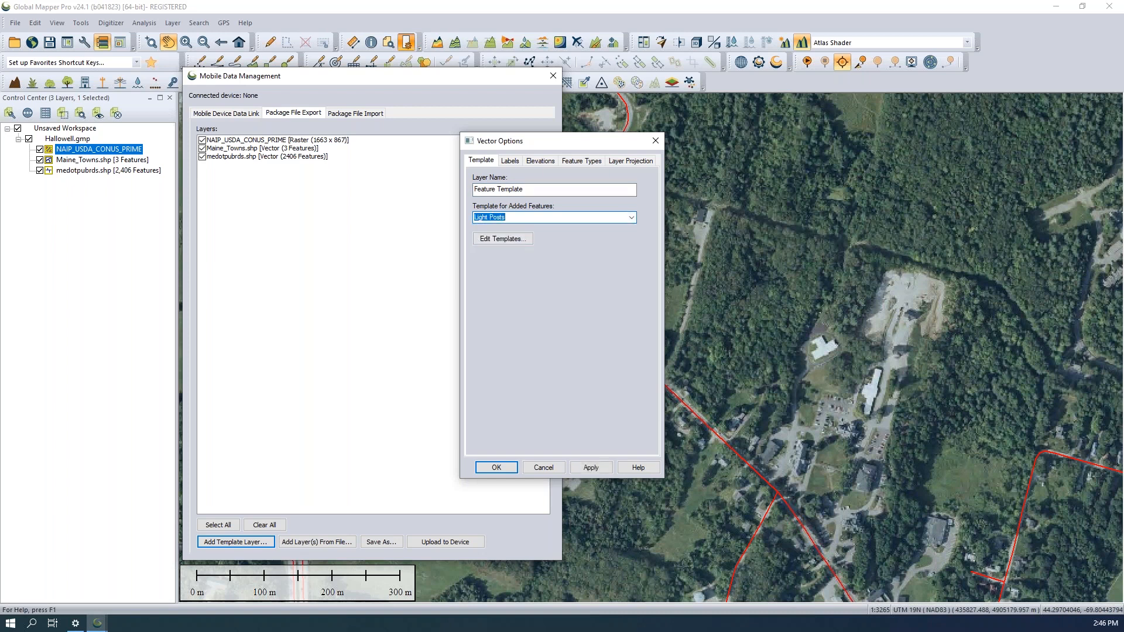
{"action": "left_click_drag", "start_coordinate": [549, 189], "coordinate": [427, 181]}
{"action": "type", "text": "Lamp Post"}
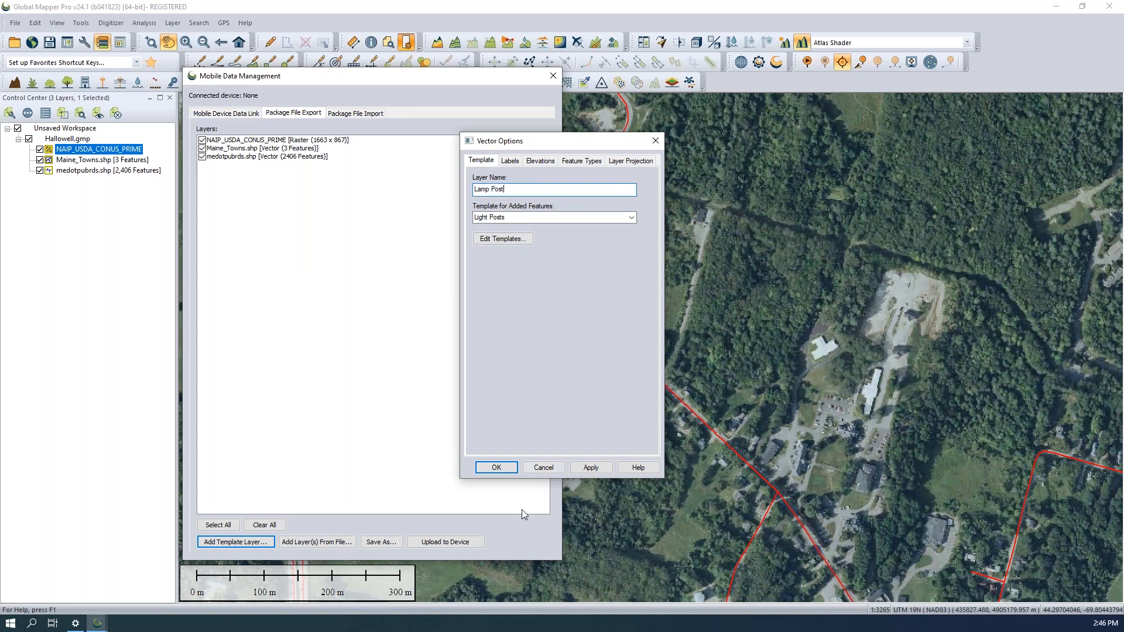
{"action": "left_click", "coordinate": [496, 467]}
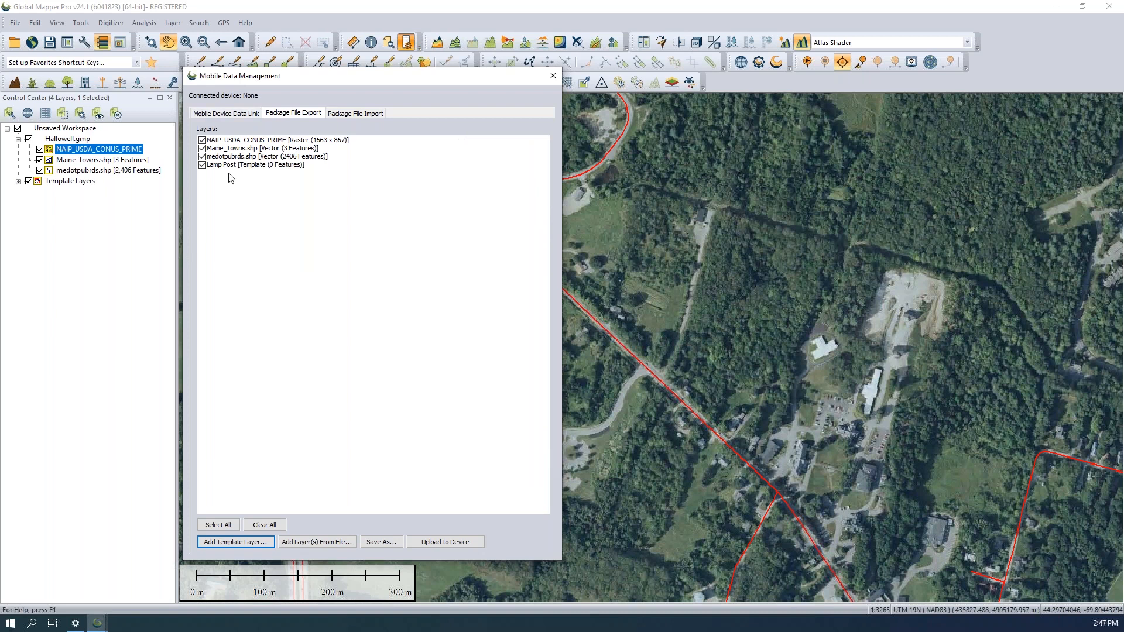
{"action": "left_click", "coordinate": [257, 166]}
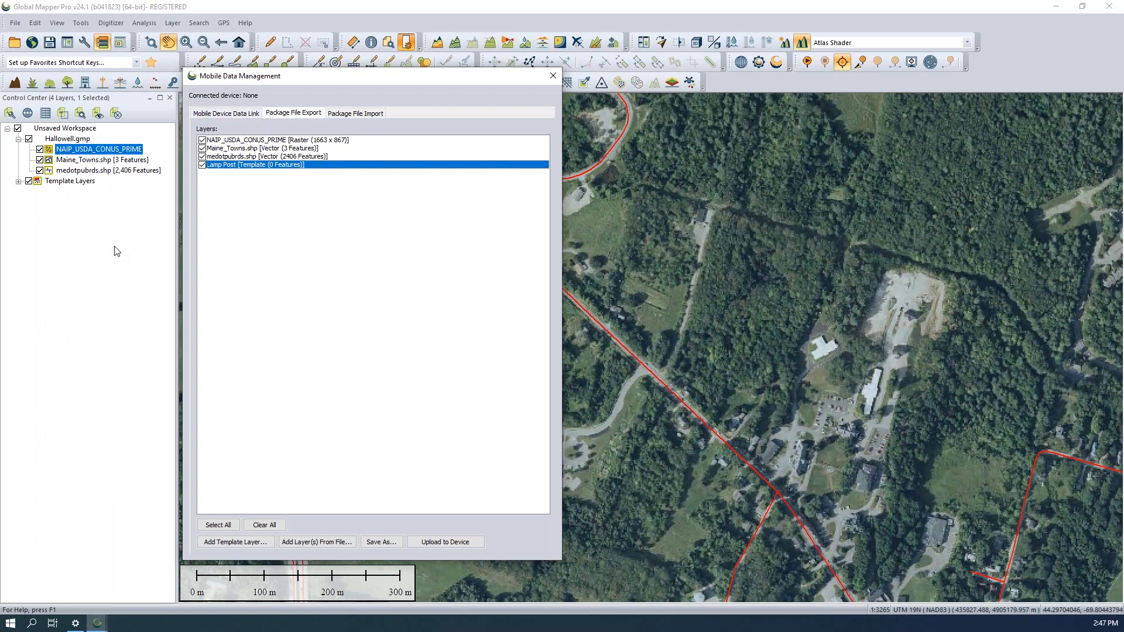
{"action": "left_click", "coordinate": [552, 75]}
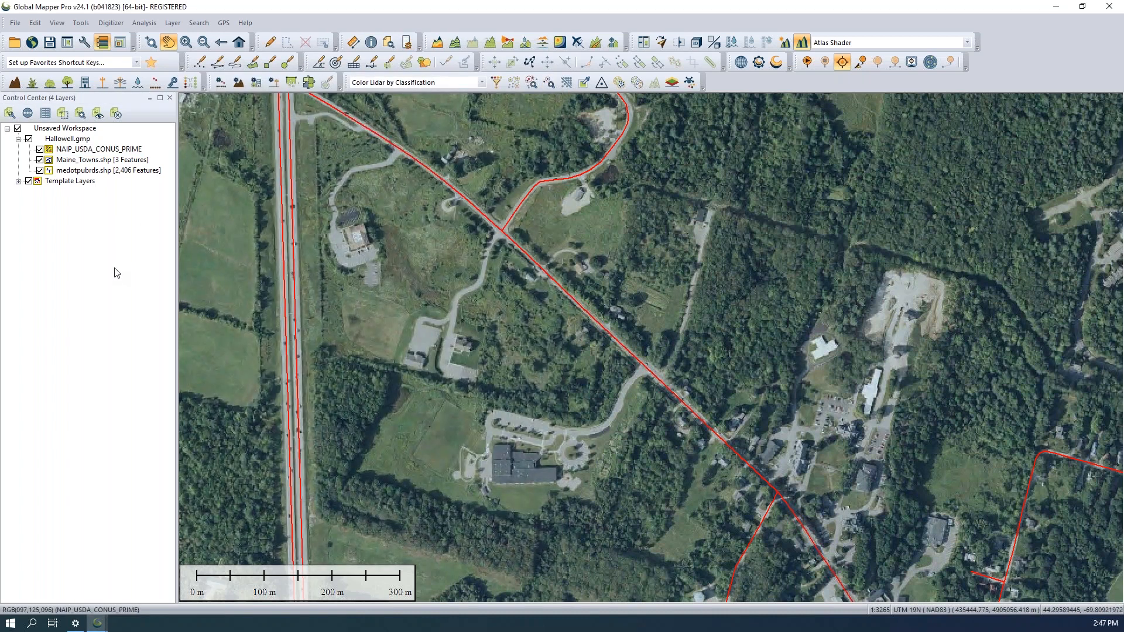
Unload all layers without saving the workspace
{"action": "left_click", "coordinate": [16, 24]}
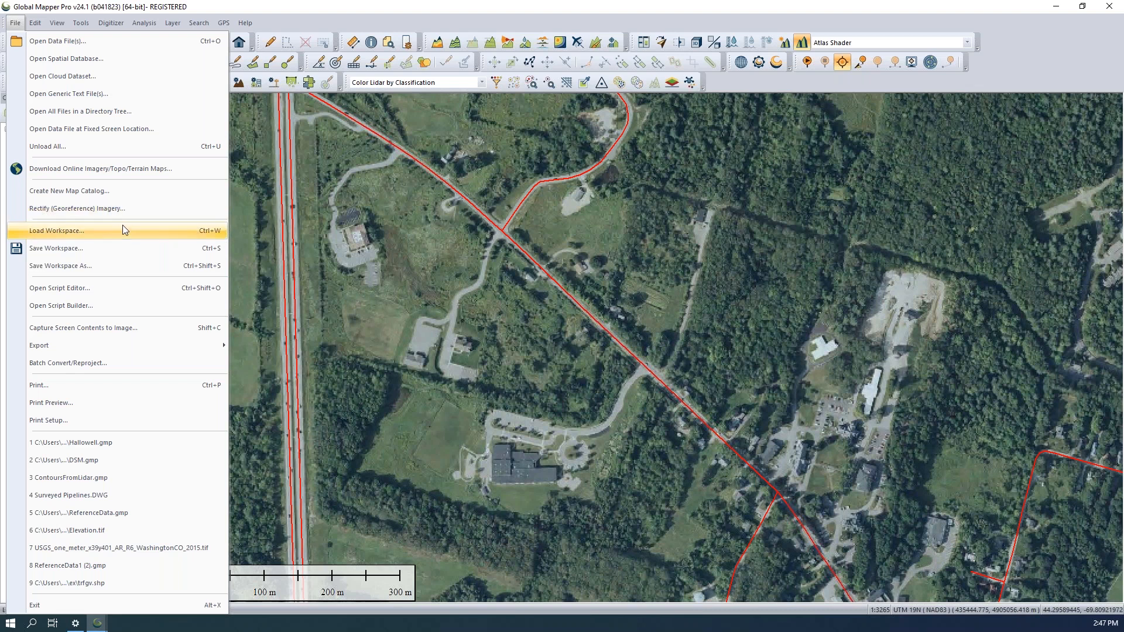
{"action": "left_click", "coordinate": [102, 147]}
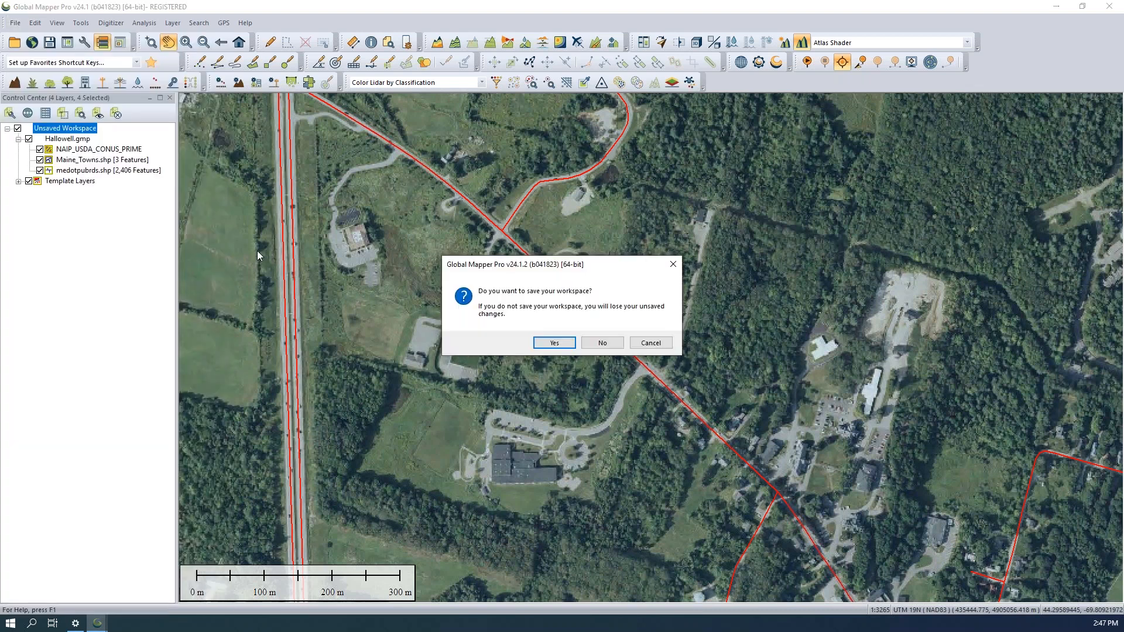
{"action": "left_click", "coordinate": [603, 344]}
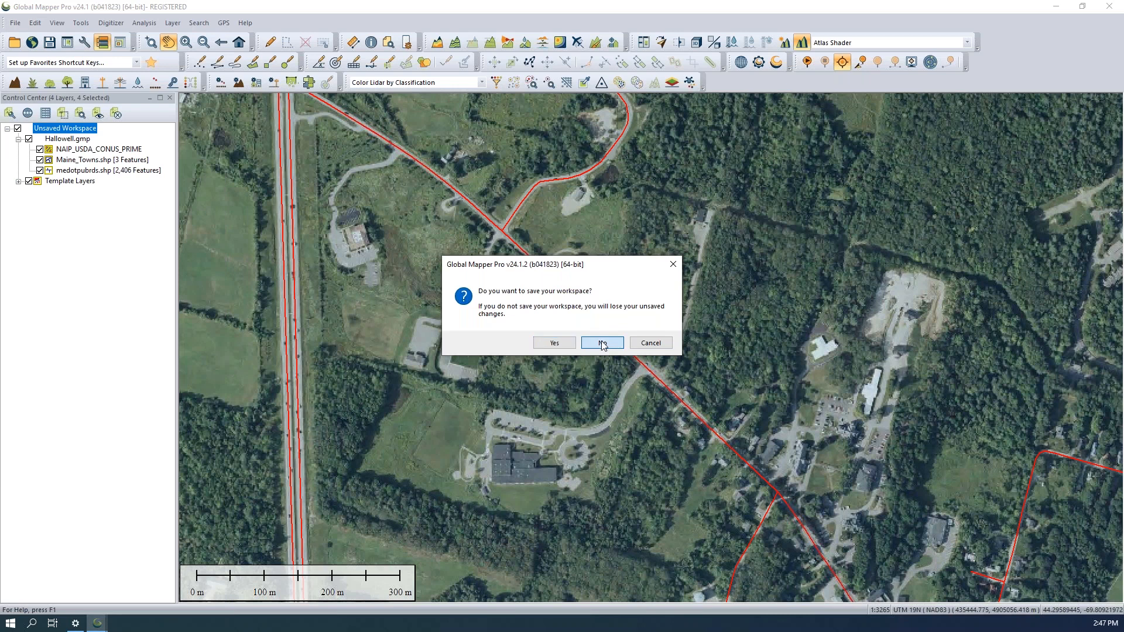
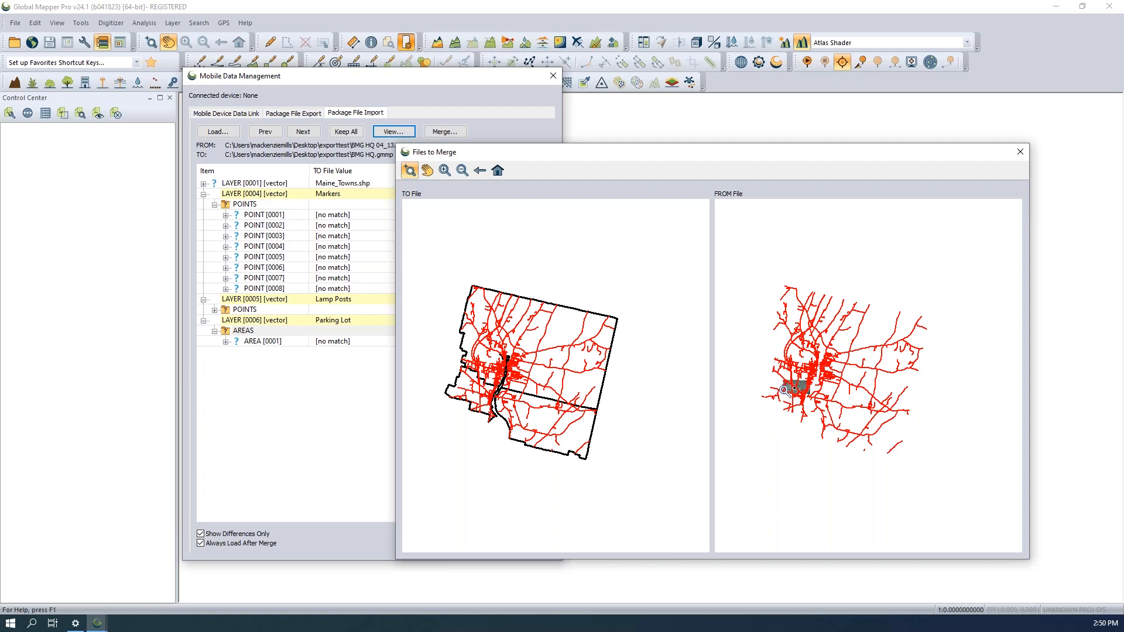
Compare the TO and FROM files around the collected parking lot area and points in the Files to Merge view
{"action": "left_click", "coordinate": [810, 399]}
{"action": "left_click", "coordinate": [770, 376]}
{"action": "left_click", "coordinate": [771, 377]}
{"action": "left_click", "coordinate": [772, 379]}
{"action": "left_click", "coordinate": [775, 383]}
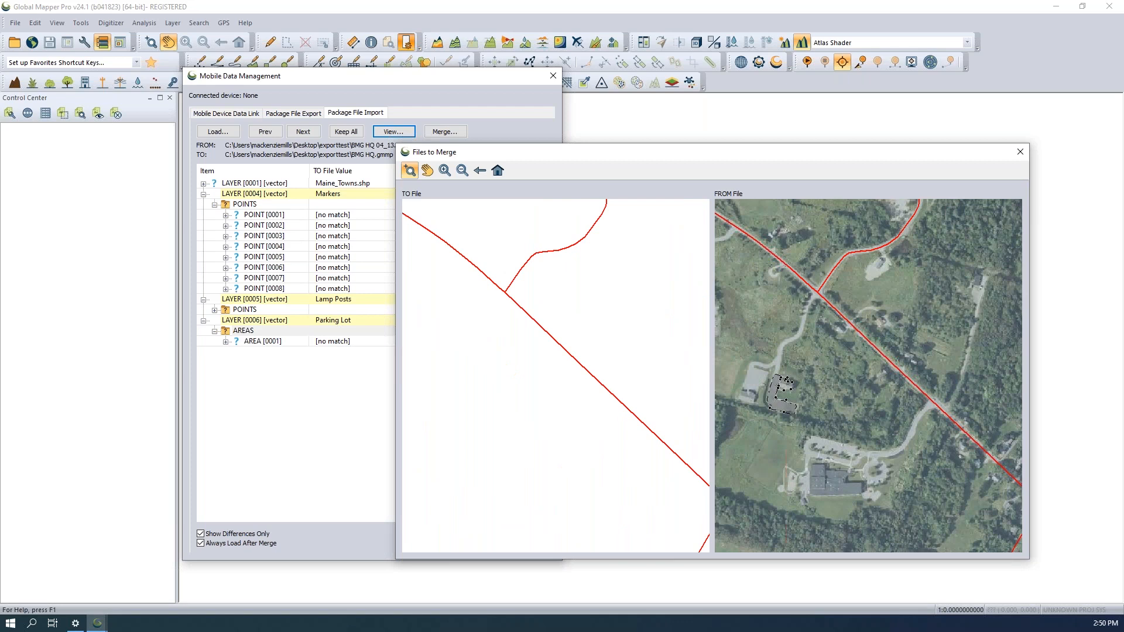
{"action": "scroll", "coordinate": [606, 429], "scroll_direction": "down", "scroll_amount": 1}
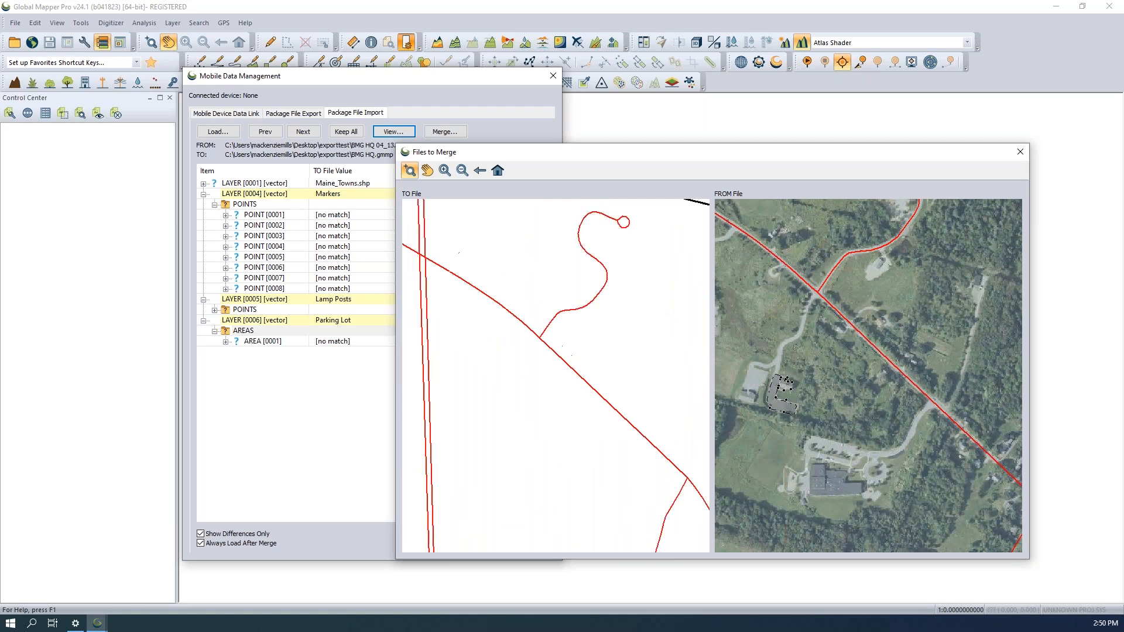
{"action": "scroll", "coordinate": [532, 410], "scroll_direction": "up", "scroll_amount": 1}
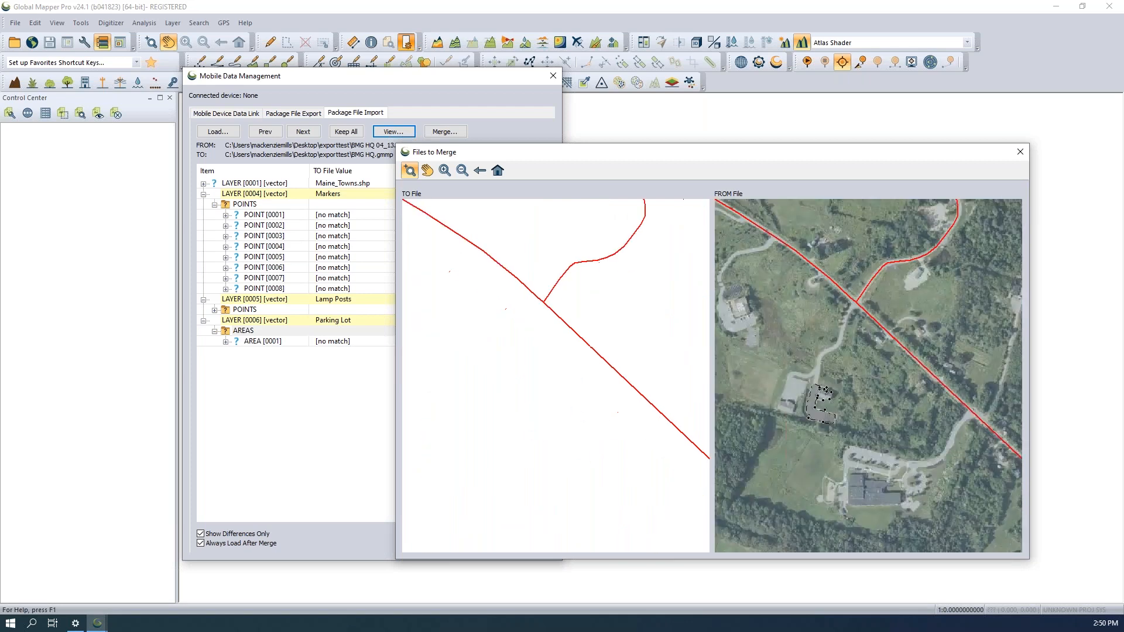
{"action": "scroll", "coordinate": [816, 394], "scroll_direction": "up", "scroll_amount": 1}
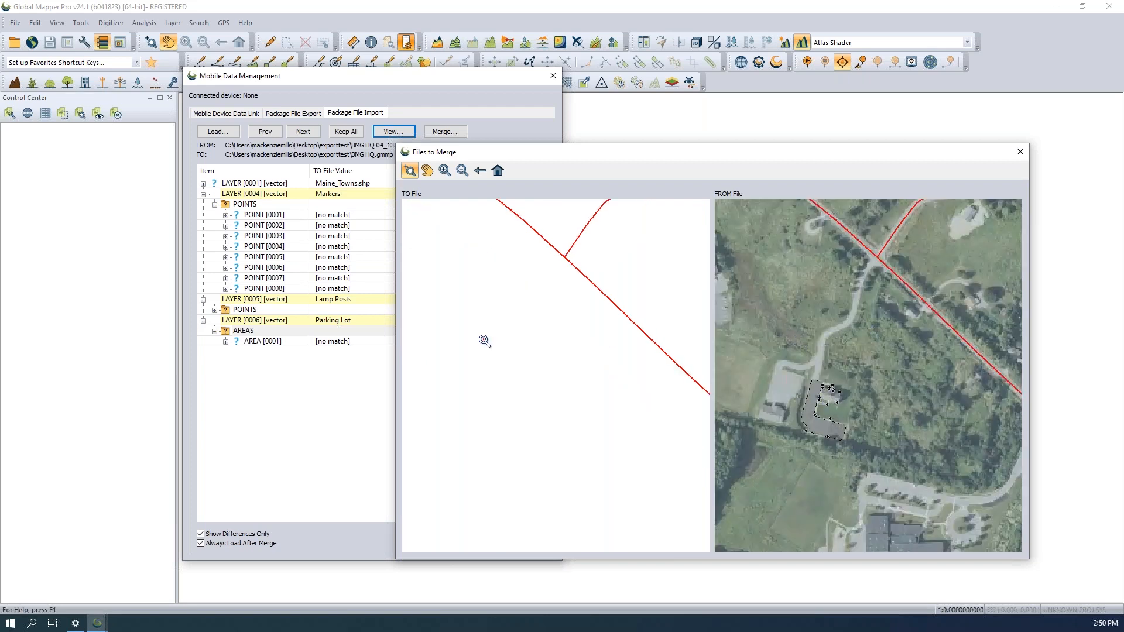
{"action": "scroll", "coordinate": [830, 402], "scroll_direction": "up", "scroll_amount": 1}
{"action": "scroll", "coordinate": [835, 420], "scroll_direction": "up", "scroll_amount": 1}
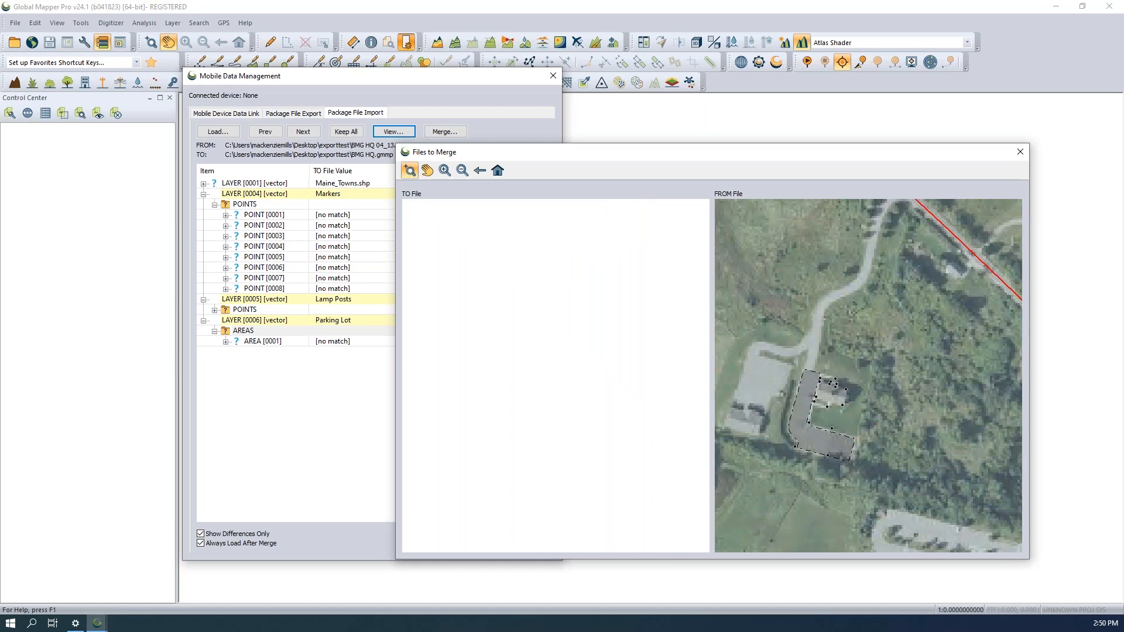
{"action": "scroll", "coordinate": [822, 402], "scroll_direction": "down", "scroll_amount": 1}
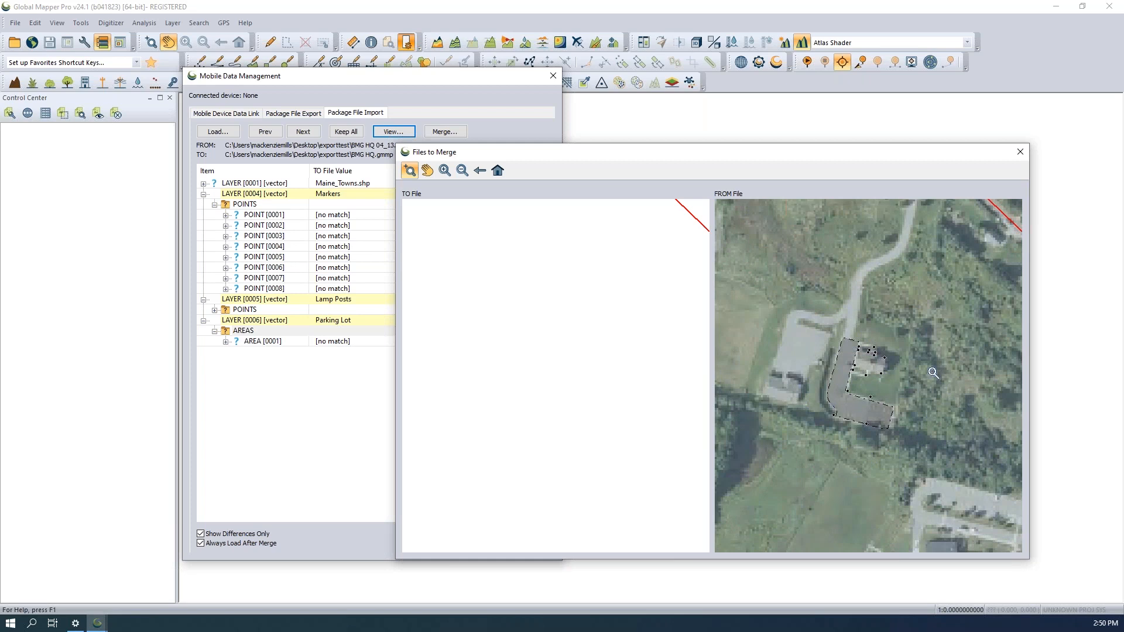
{"action": "scroll", "coordinate": [886, 395], "scroll_direction": "up", "scroll_amount": 2}
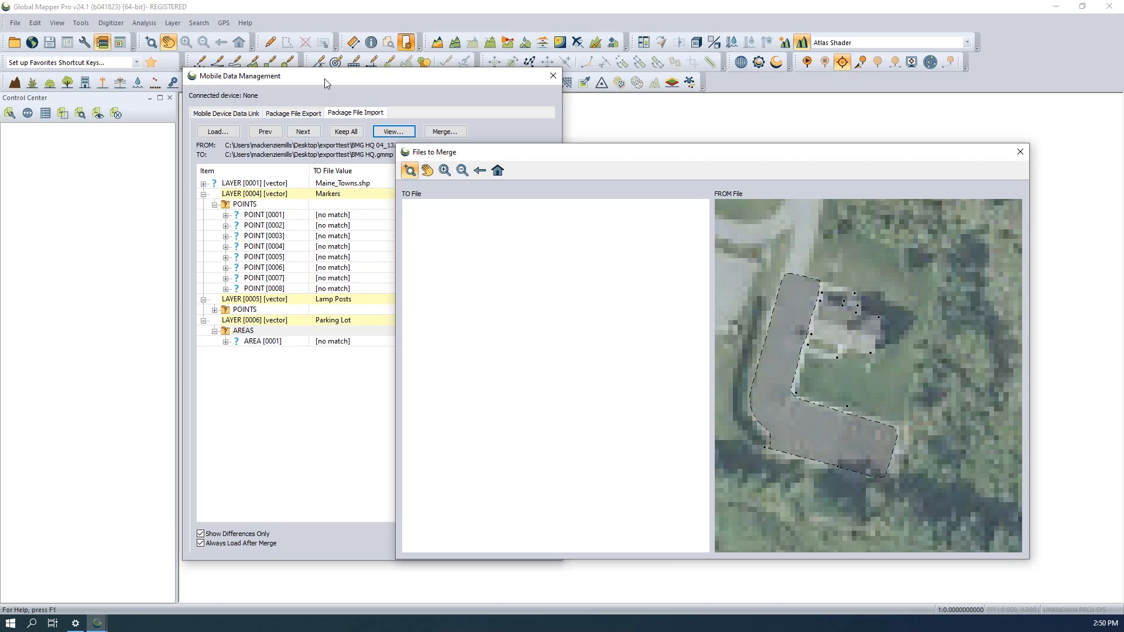
Move the Files to Merge window aside and locate POINT [0004] of the Markers layer in the FROM file
{"action": "left_click", "coordinate": [347, 227]}
{"action": "left_click_drag", "start_coordinate": [489, 152], "coordinate": [598, 168]}
{"action": "left_click", "coordinate": [455, 247]}
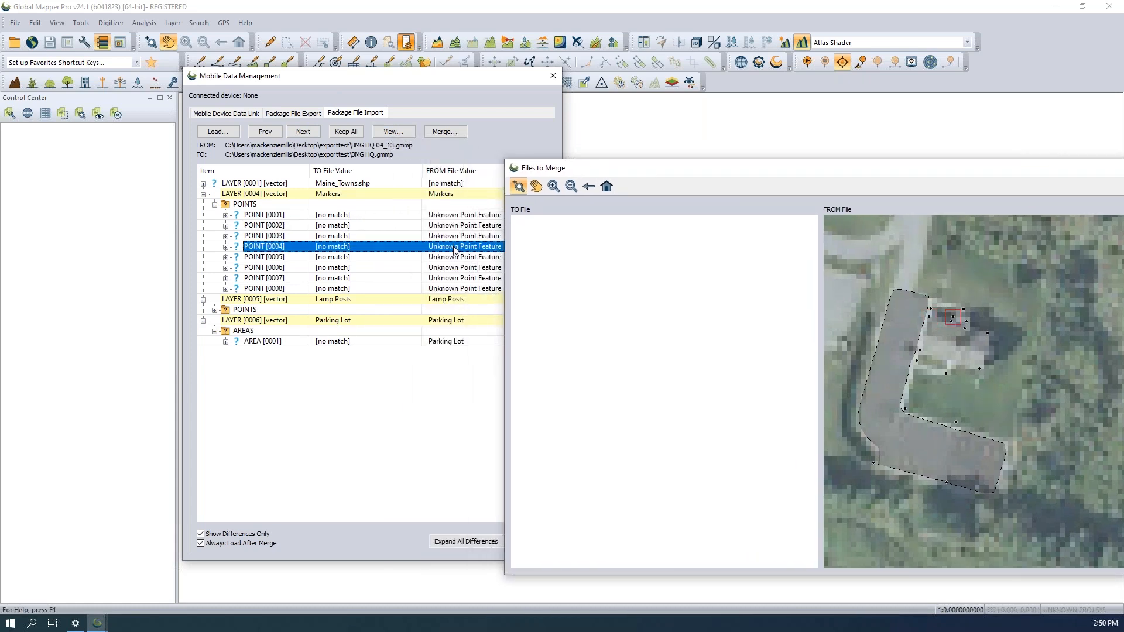
Keep the TO item for the Maine_Towns.shp layer in the merge
{"action": "left_click", "coordinate": [359, 183]}
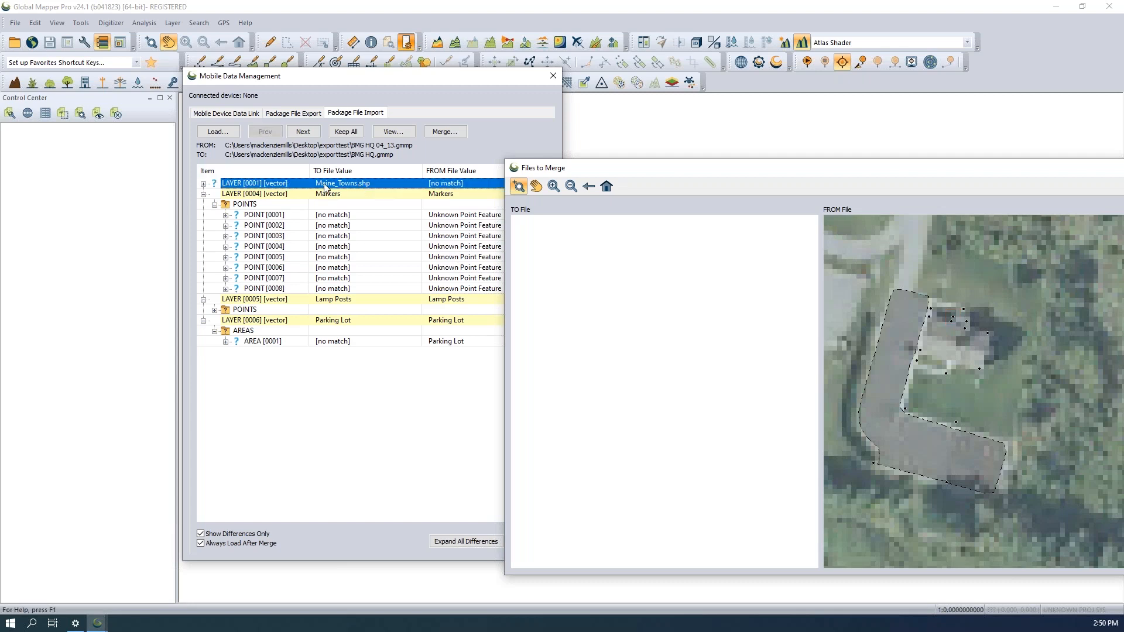
{"action": "right_click", "coordinate": [259, 187]}
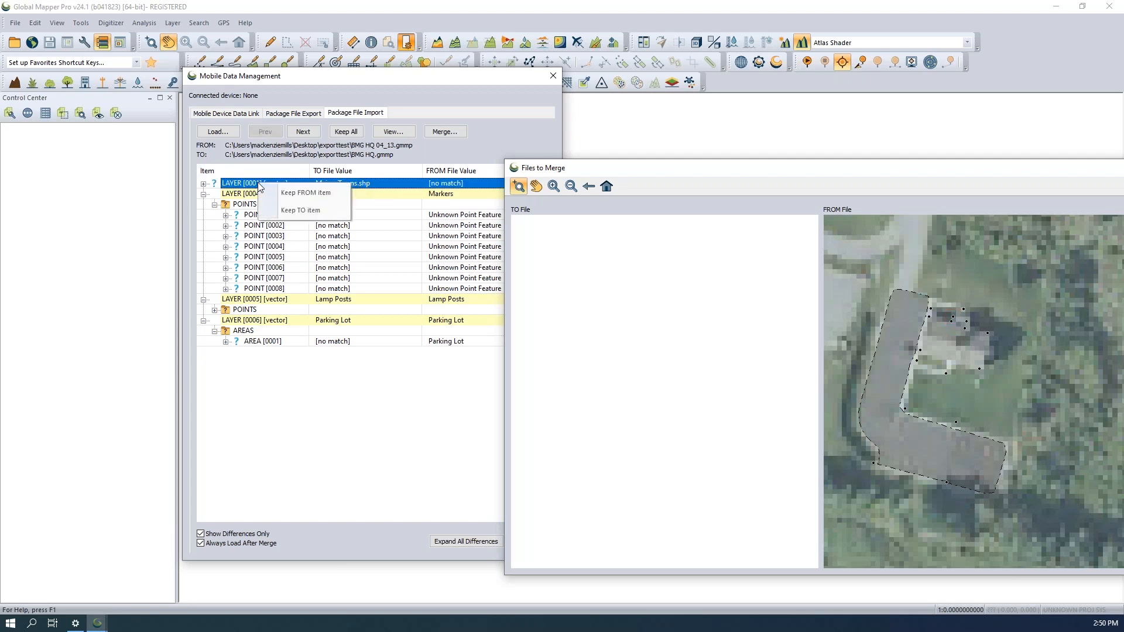
{"action": "left_click", "coordinate": [285, 208]}
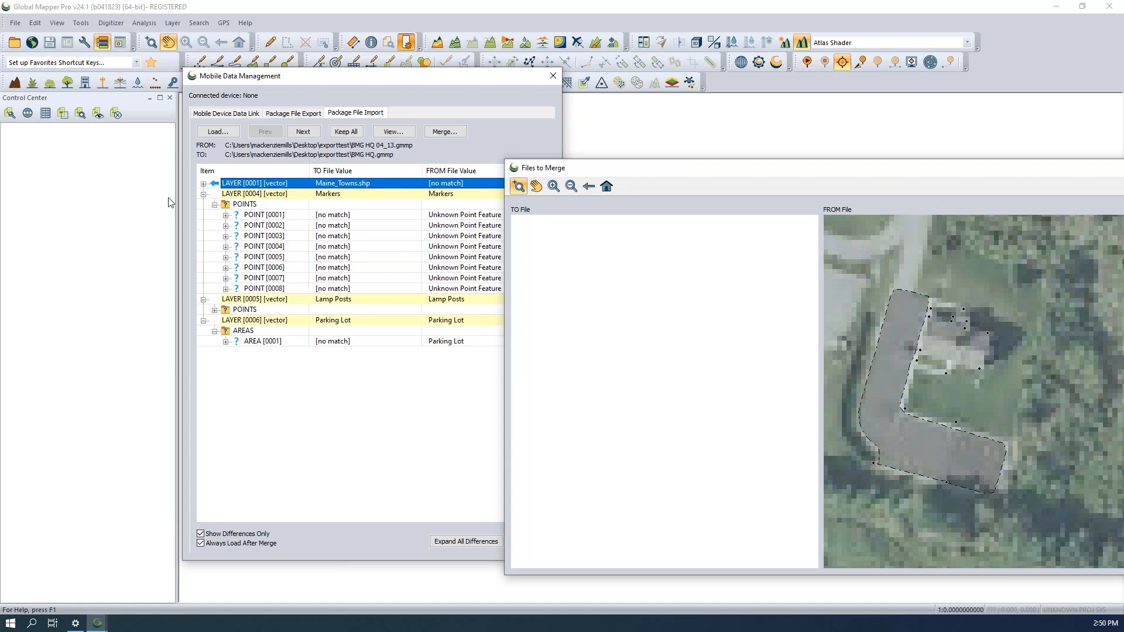
Keep the FROM items for POINT [0001] and POINT [0002], and extend that choice to the whole Markers layer branch
{"action": "left_click", "coordinate": [203, 195]}
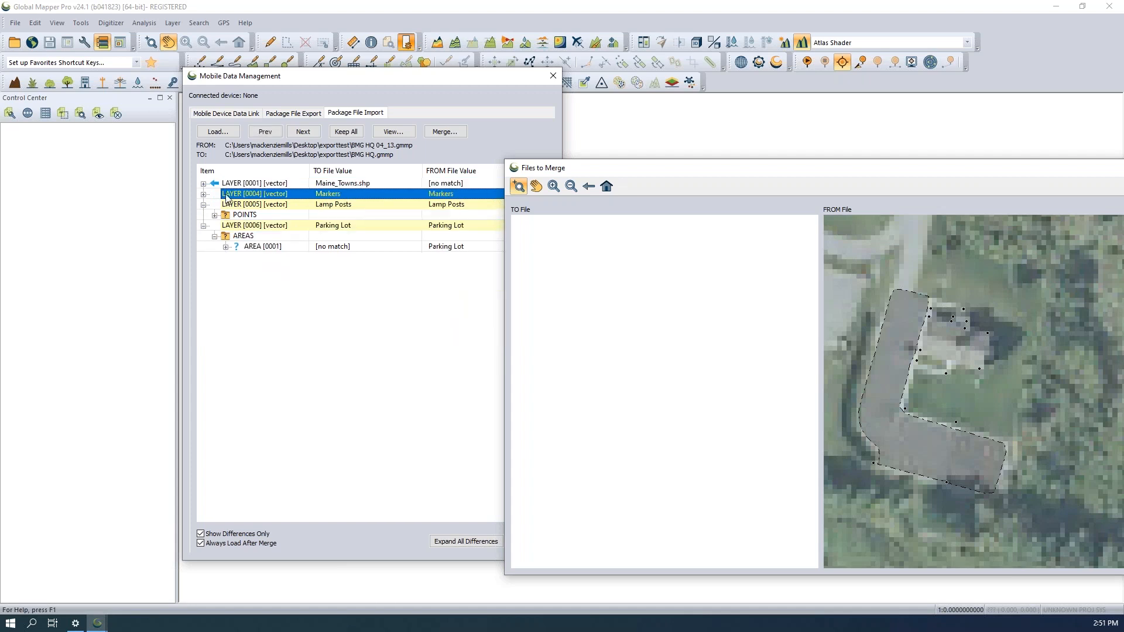
{"action": "left_click", "coordinate": [203, 194]}
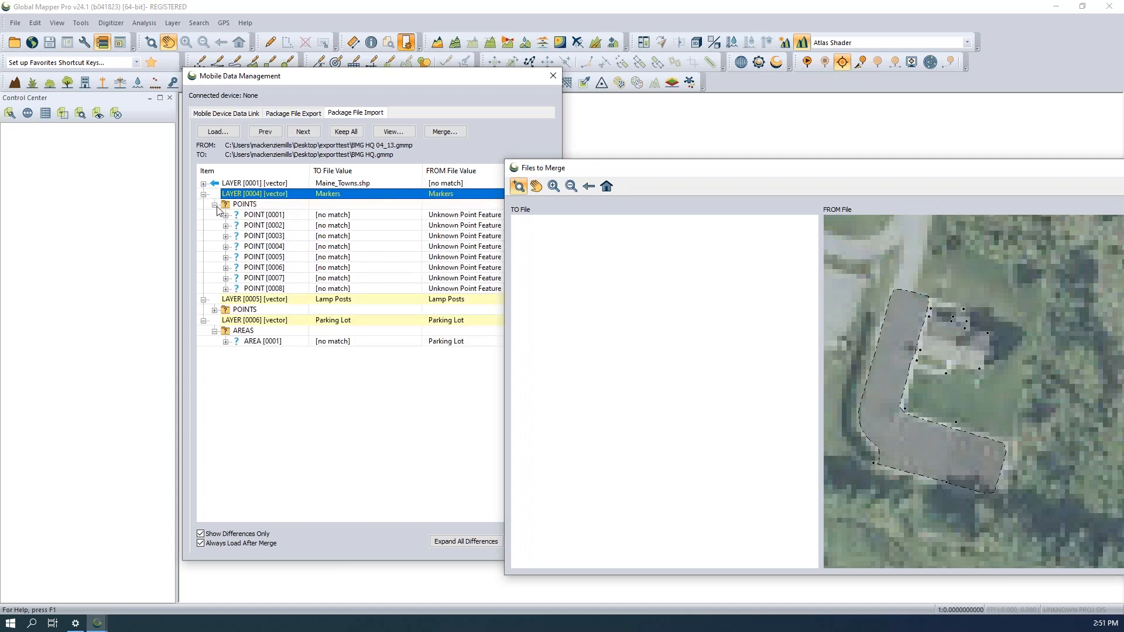
{"action": "right_click", "coordinate": [250, 215]}
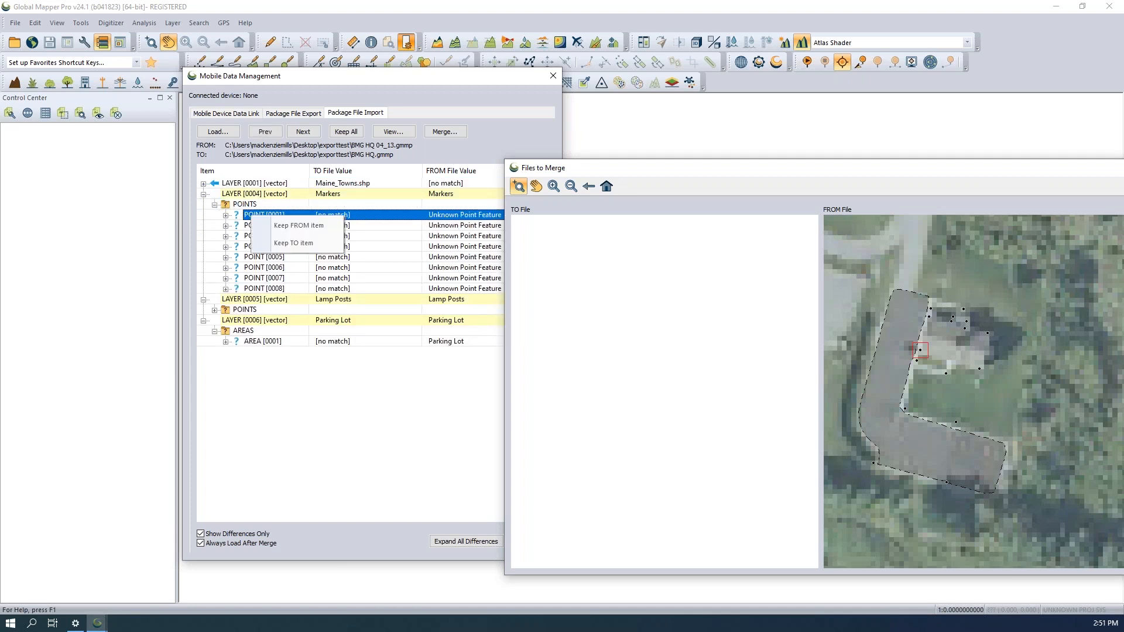
{"action": "left_click", "coordinate": [287, 225]}
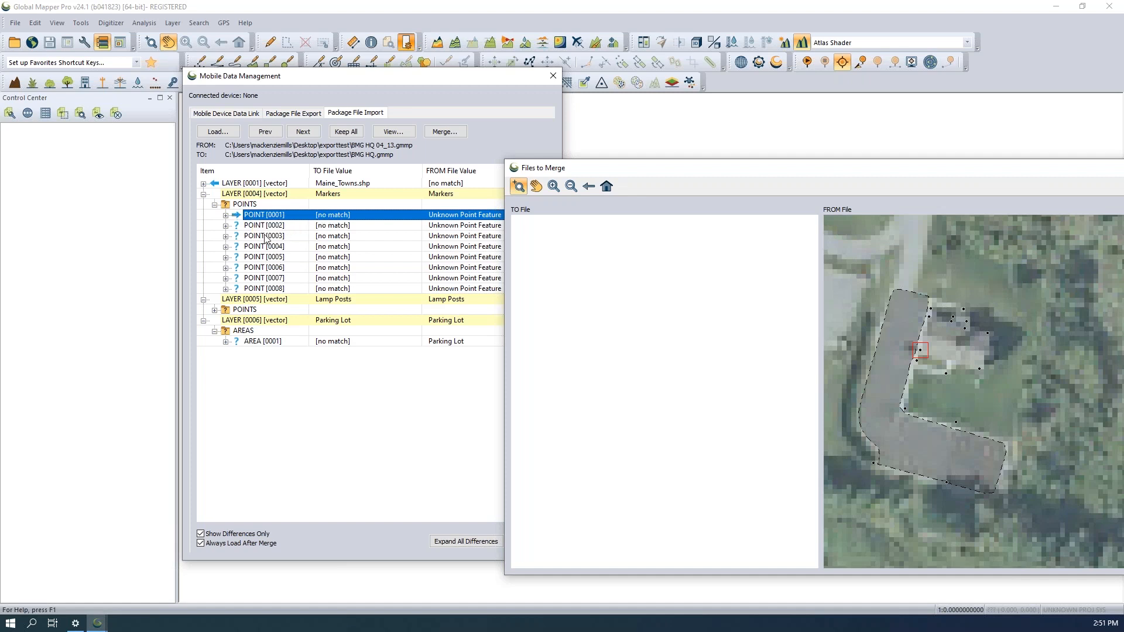
{"action": "right_click", "coordinate": [264, 225]}
{"action": "left_click", "coordinate": [286, 233]}
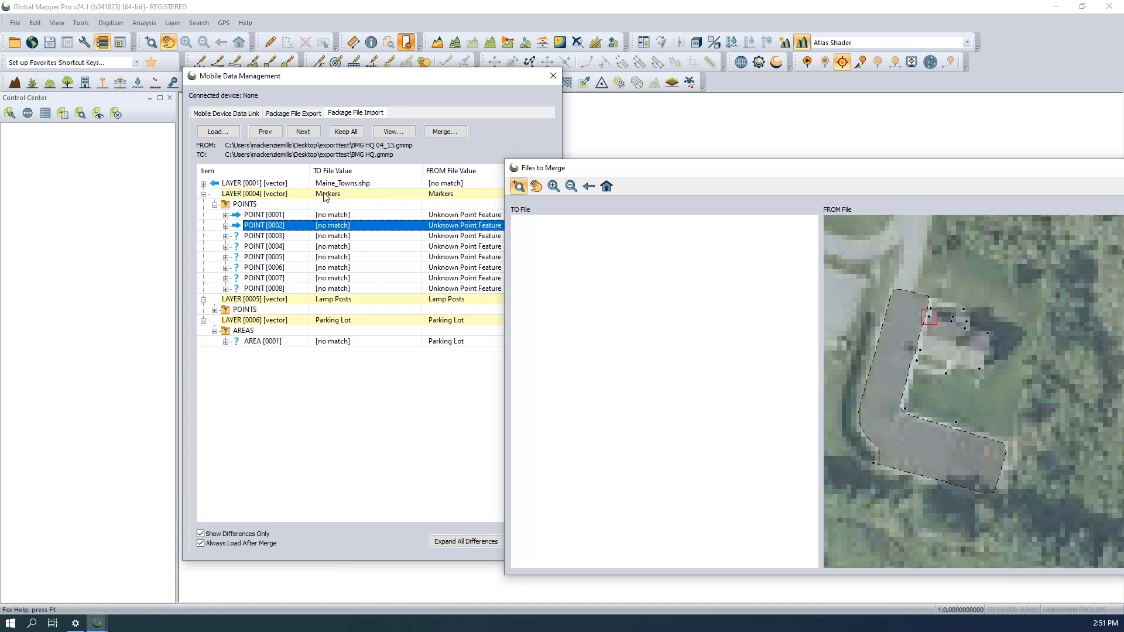
{"action": "right_click", "coordinate": [232, 197]}
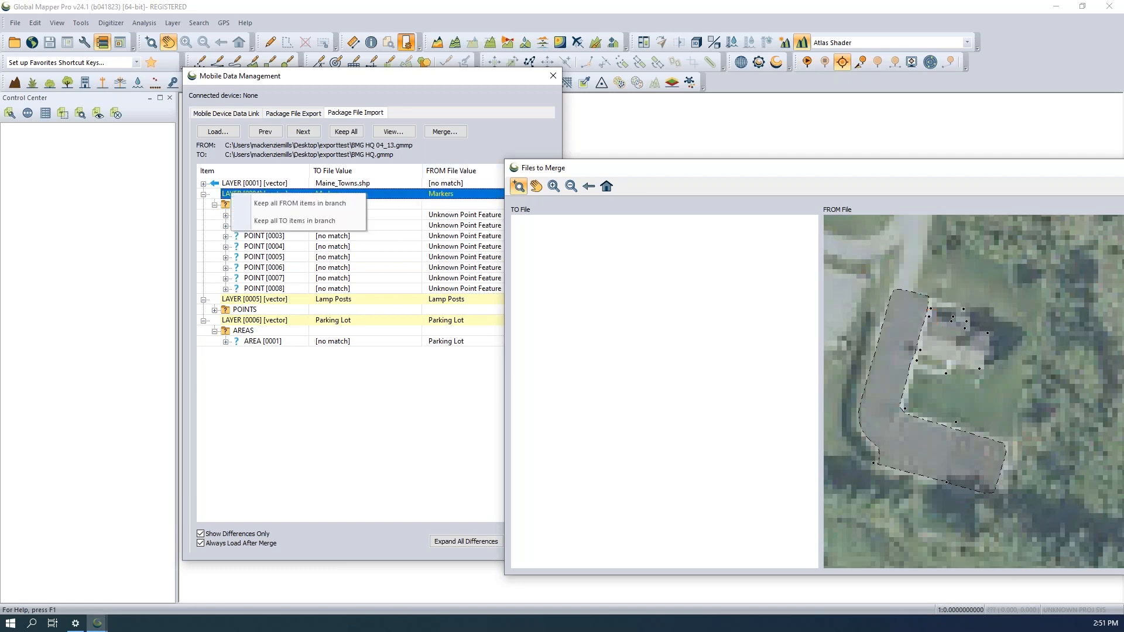
{"action": "left_click", "coordinate": [265, 203]}
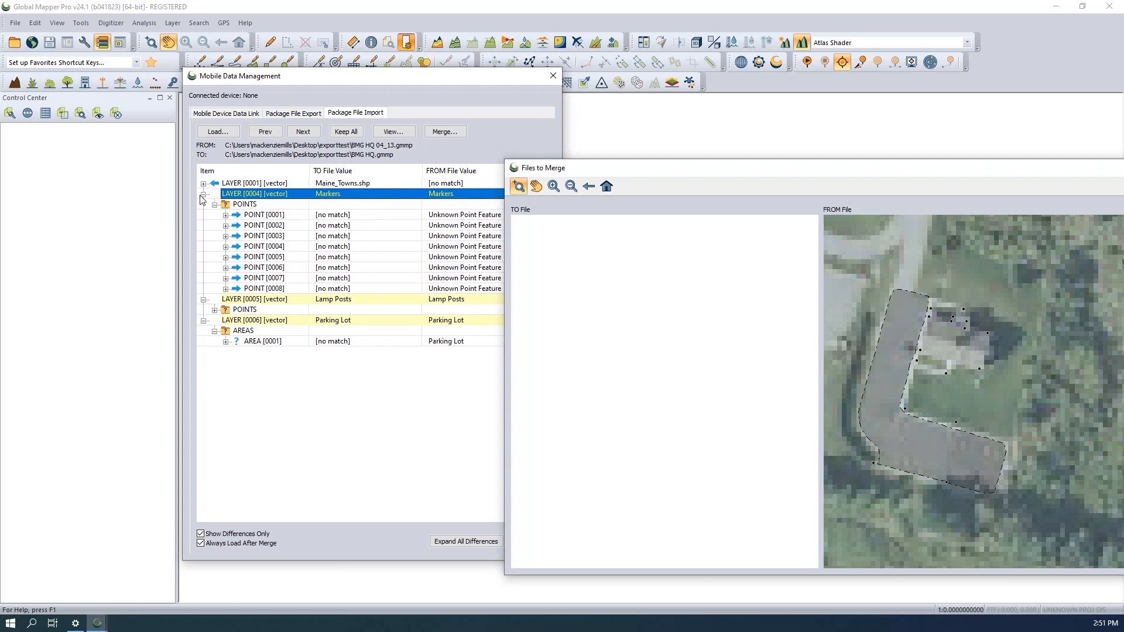
Keep all FROM items in the Lamp Posts and Parking Lot layer branches and close the Files to Merge view
{"action": "left_click", "coordinate": [203, 194]}
{"action": "right_click", "coordinate": [240, 207]}
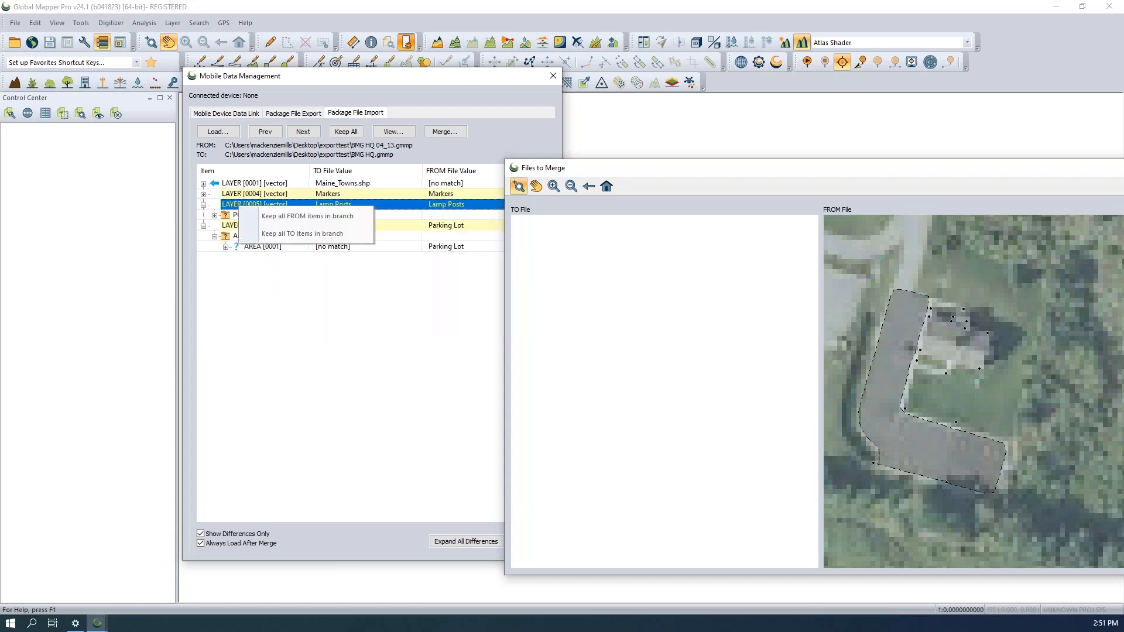
{"action": "left_click", "coordinate": [276, 217]}
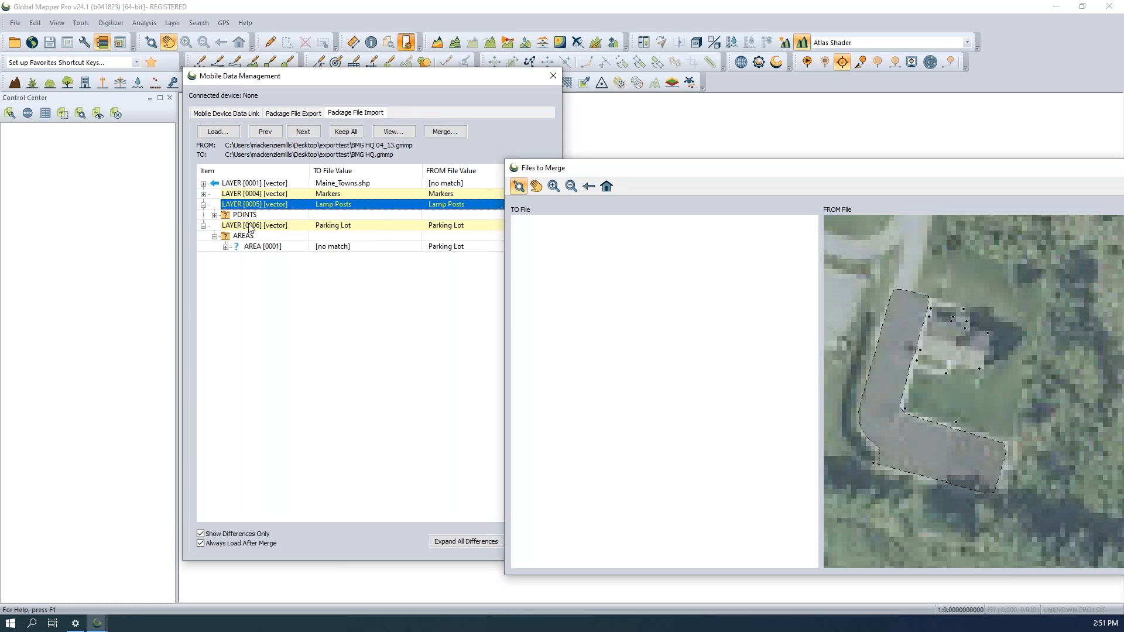
{"action": "right_click", "coordinate": [252, 228]}
{"action": "left_click", "coordinate": [266, 232]}
{"action": "left_click", "coordinate": [203, 205]}
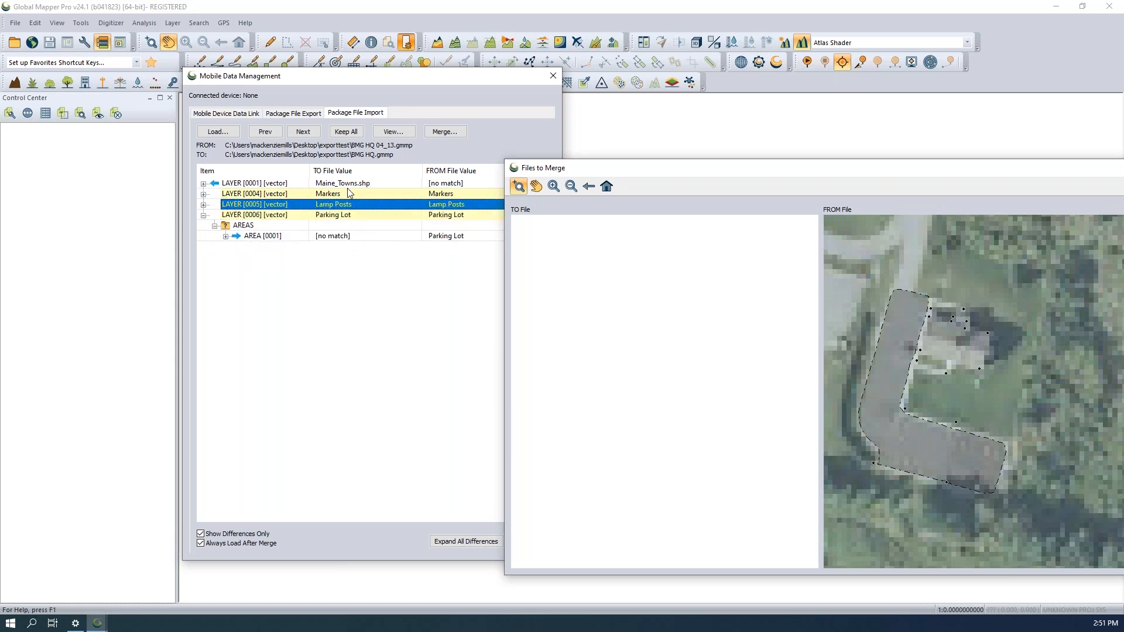
{"action": "double_click", "coordinate": [745, 170]}
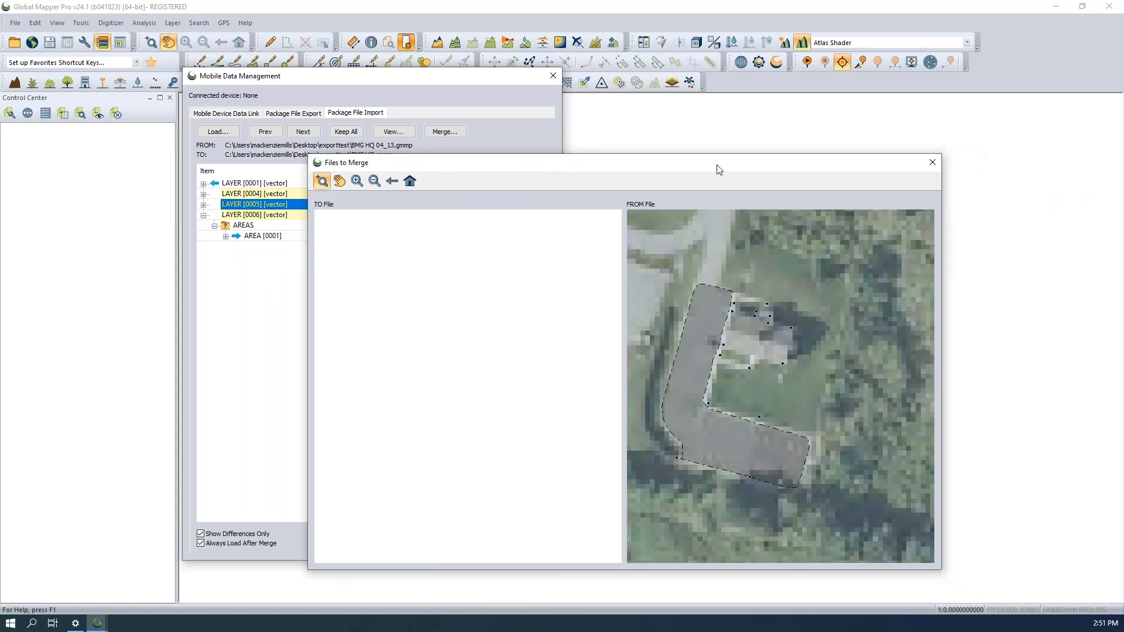
{"action": "left_click", "coordinate": [933, 163]}
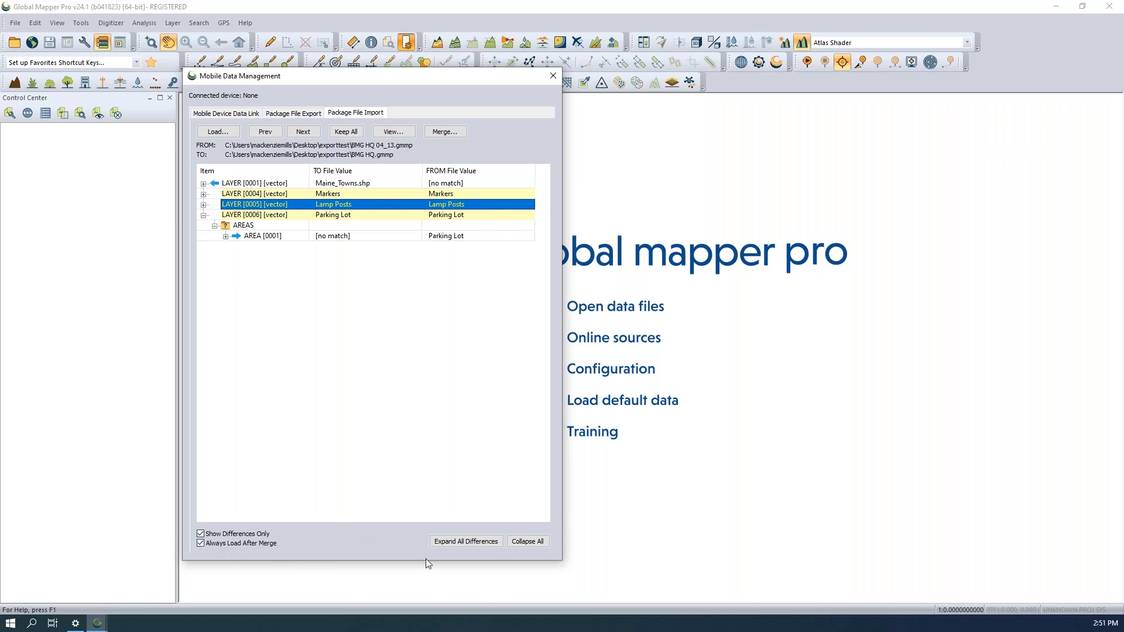
Merge the two packages and save the result as Merged_BMG HQ.gmmp, accepting the current Global Mapper Mobile export options
{"action": "left_click", "coordinate": [445, 131]}
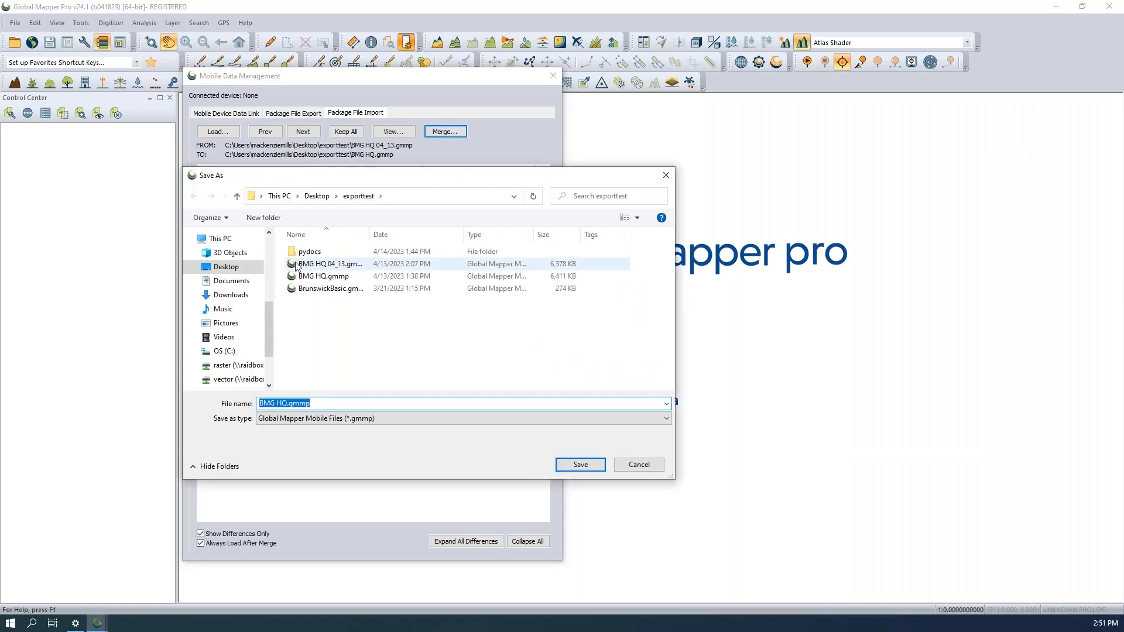
{"action": "left_click", "coordinate": [262, 402]}
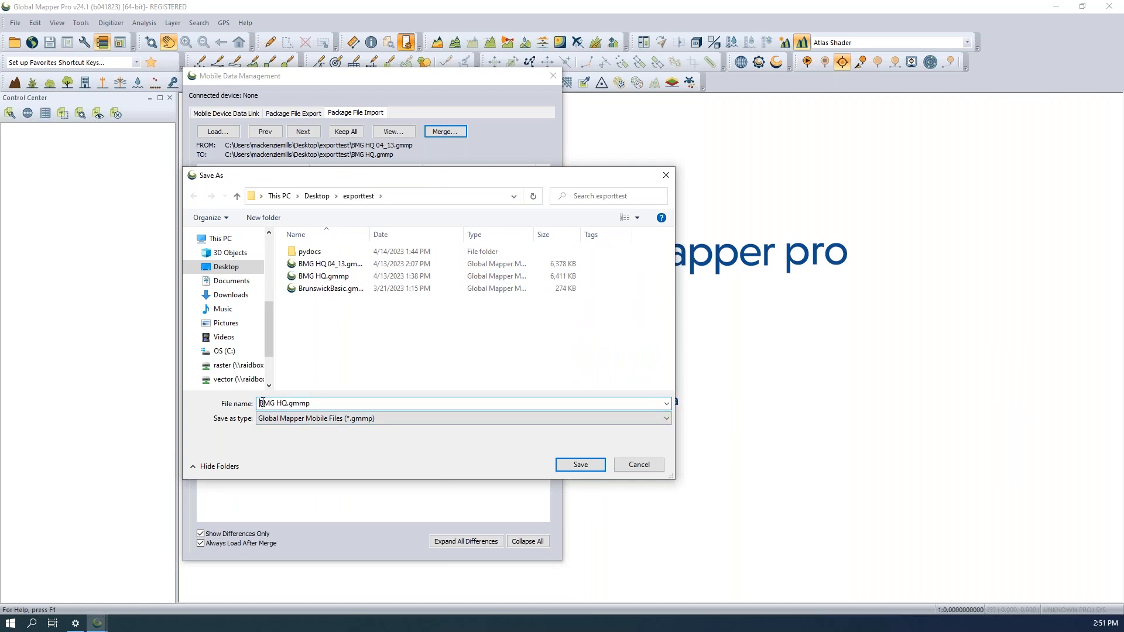
{"action": "type", "text": "Mere"}
{"action": "key", "text": "BackSpace"}
{"action": "type", "text": "ge"}
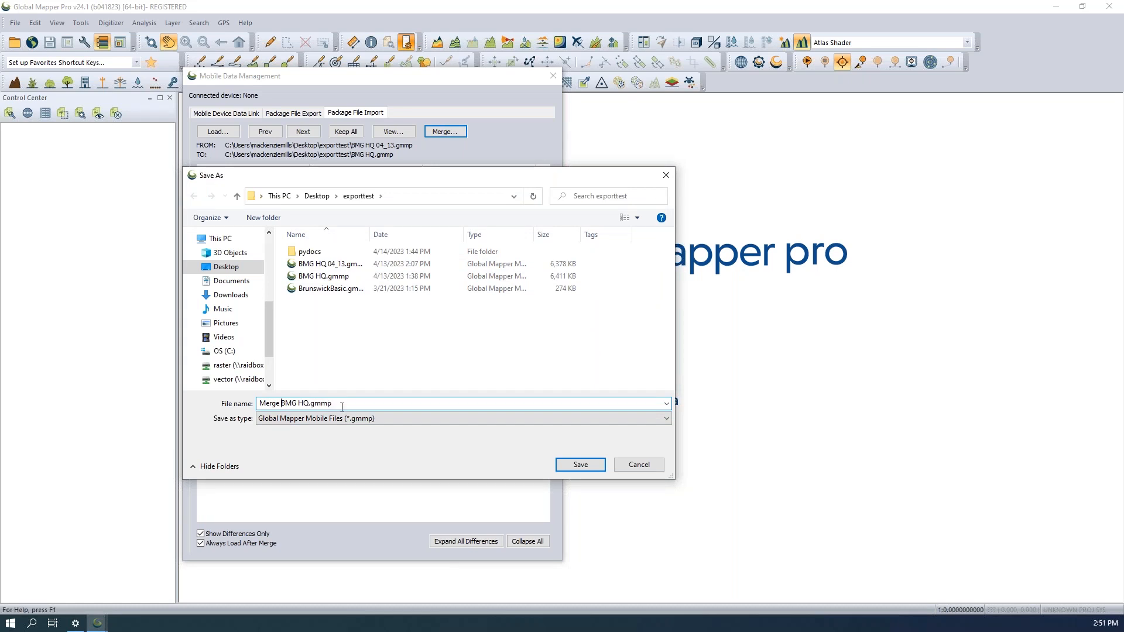
{"action": "key", "text": "BackSpace"}
{"action": "type", "text": "d_"}
{"action": "left_click", "coordinate": [581, 465]}
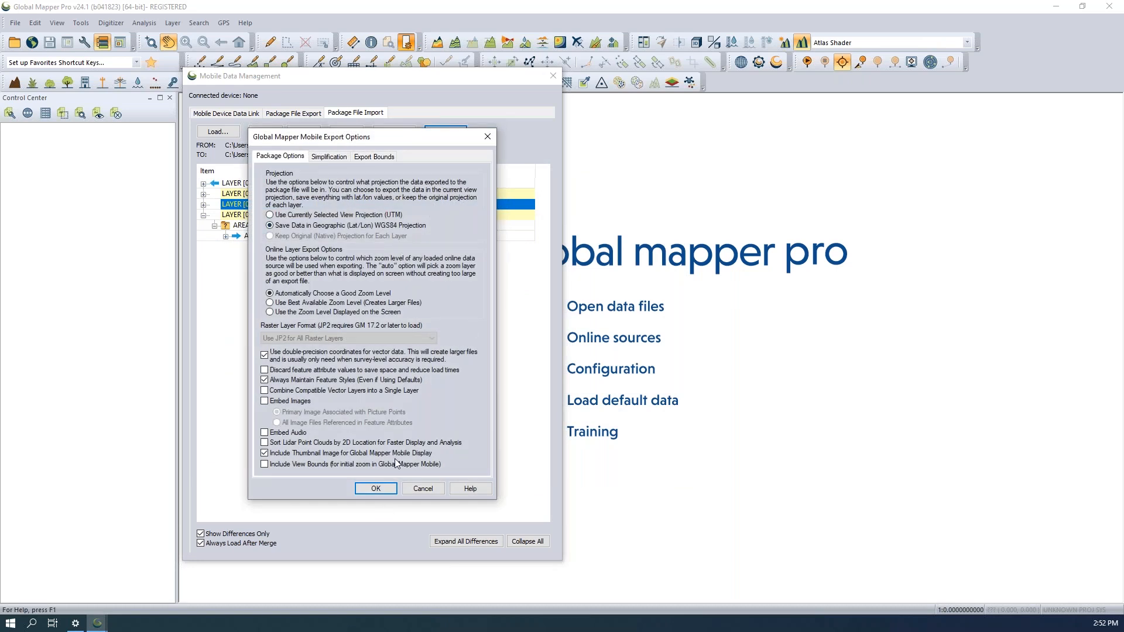
{"action": "left_click", "coordinate": [388, 493]}
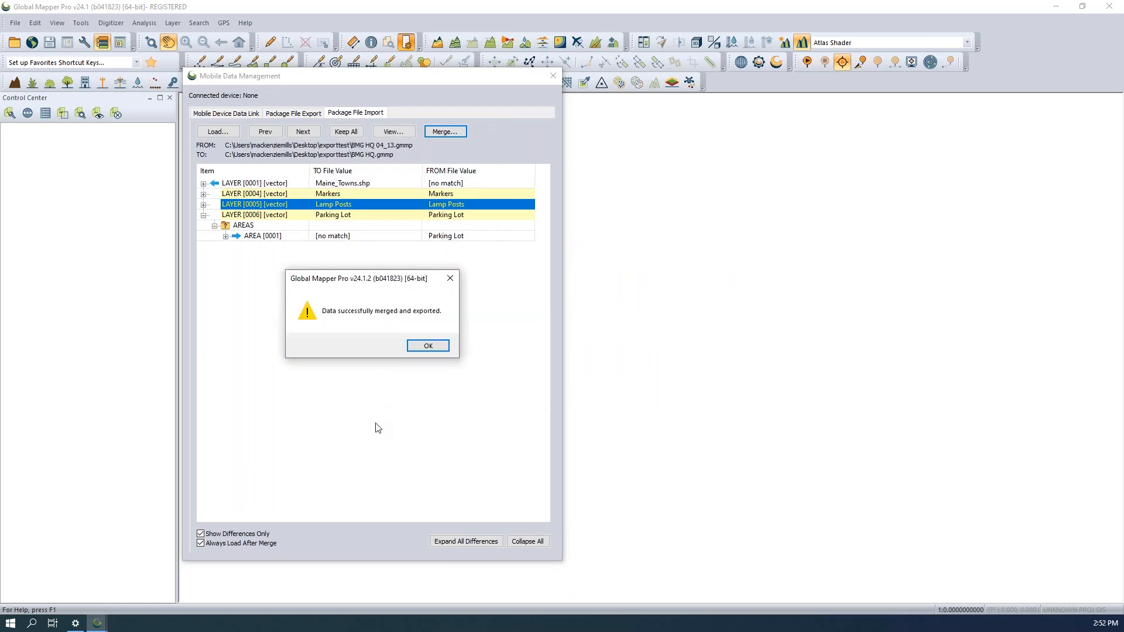
Load all layers of the merged package into the workspace and close Mobile Data Management
{"action": "left_click", "coordinate": [442, 346]}
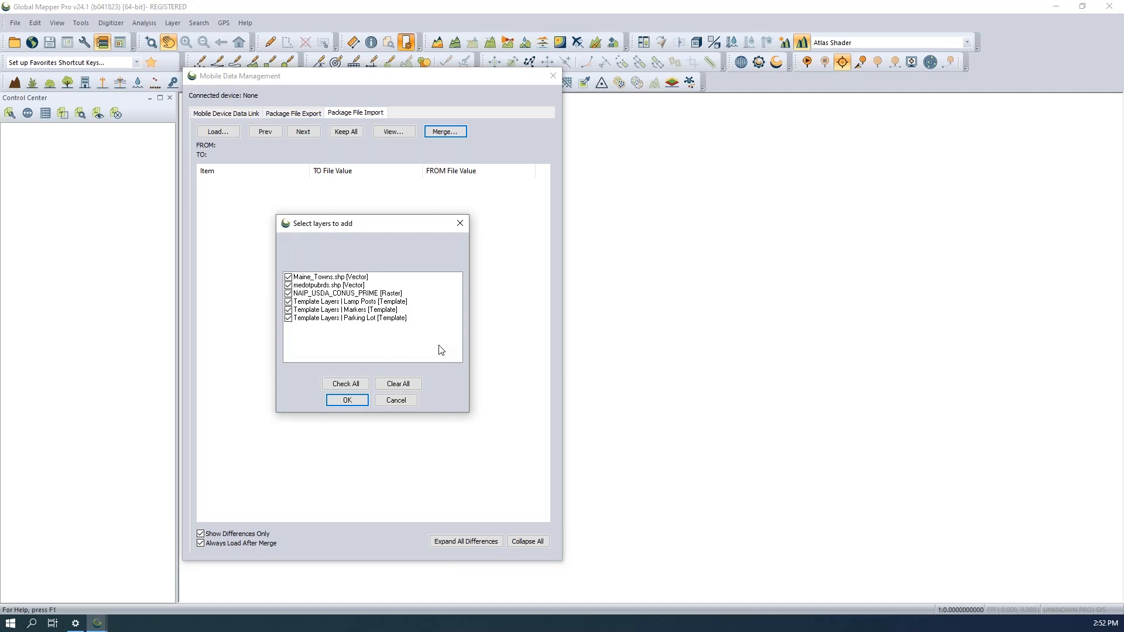
{"action": "left_click", "coordinate": [347, 401]}
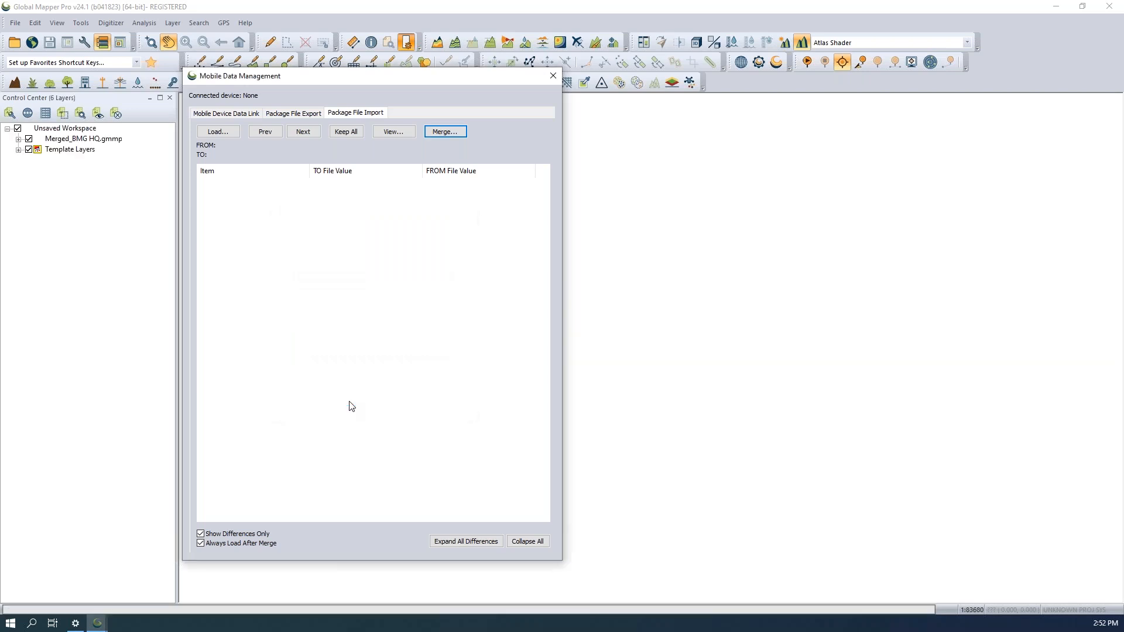
{"action": "left_click", "coordinate": [553, 76]}
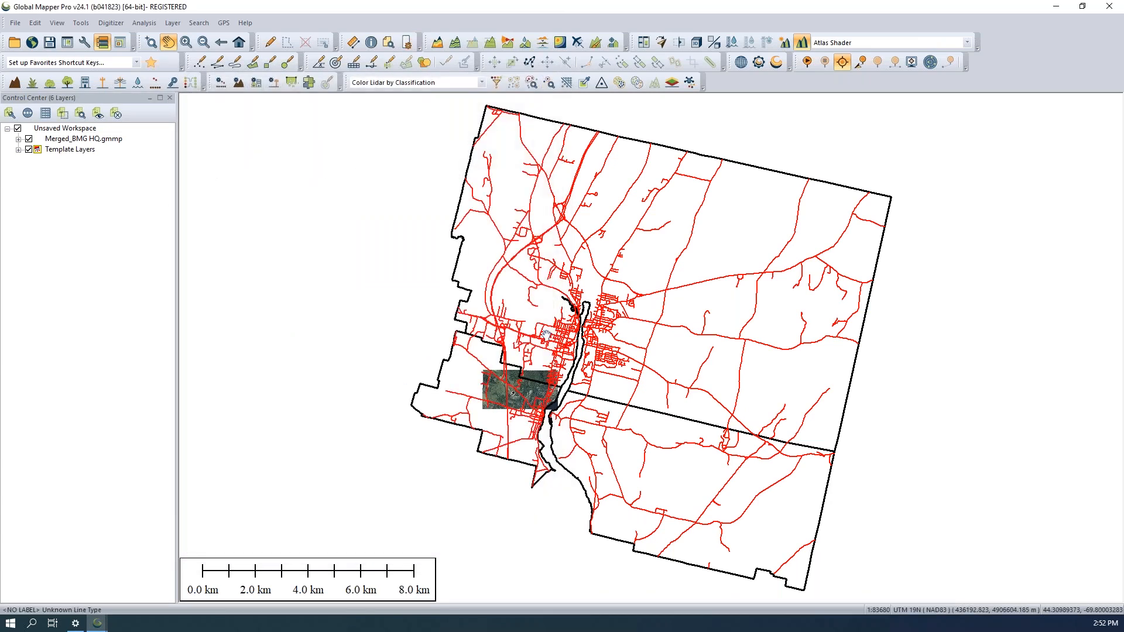
Expand the Merged_BMG HQ.gmmp and Template Layers groups and hide the NAIP_USDA_CONUS_PRIME imagery around the parking lot
{"action": "scroll", "coordinate": [520, 408], "scroll_direction": "up", "scroll_amount": 2}
{"action": "scroll", "coordinate": [519, 408], "scroll_direction": "up", "scroll_amount": 2}
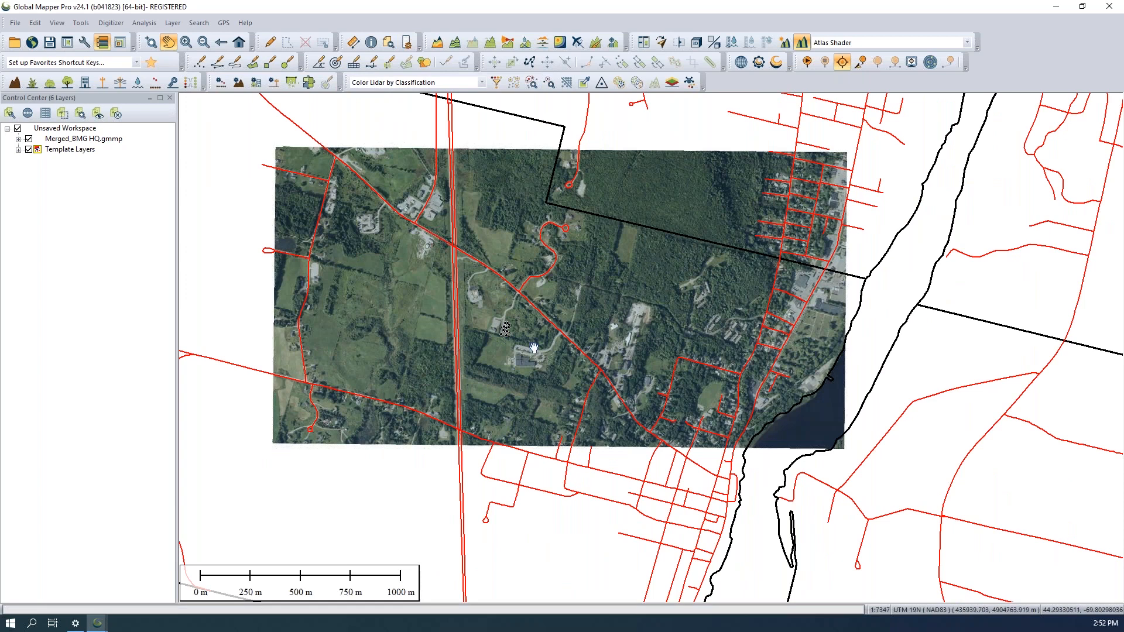
{"action": "scroll", "coordinate": [483, 302], "scroll_direction": "up", "scroll_amount": 2}
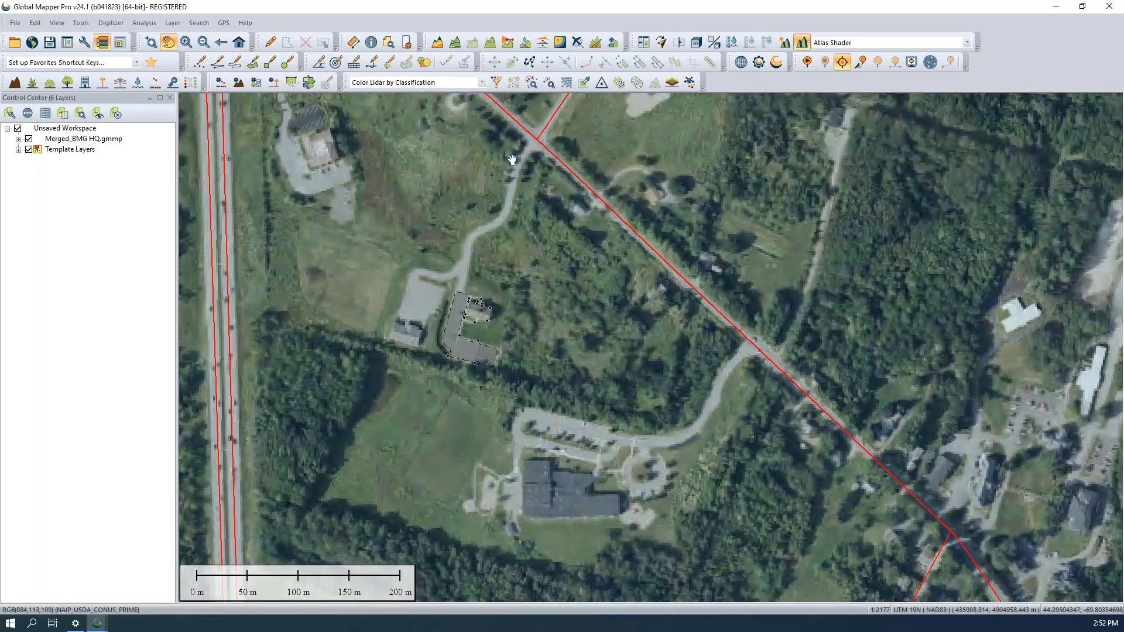
{"action": "left_click", "coordinate": [18, 140]}
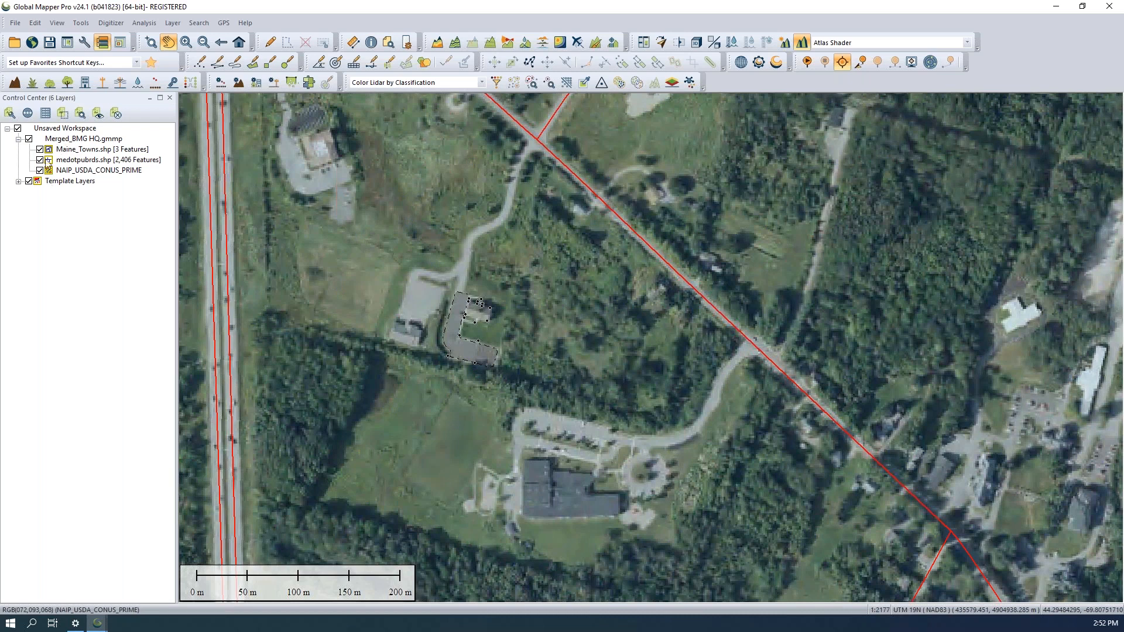
{"action": "left_click", "coordinate": [18, 182]}
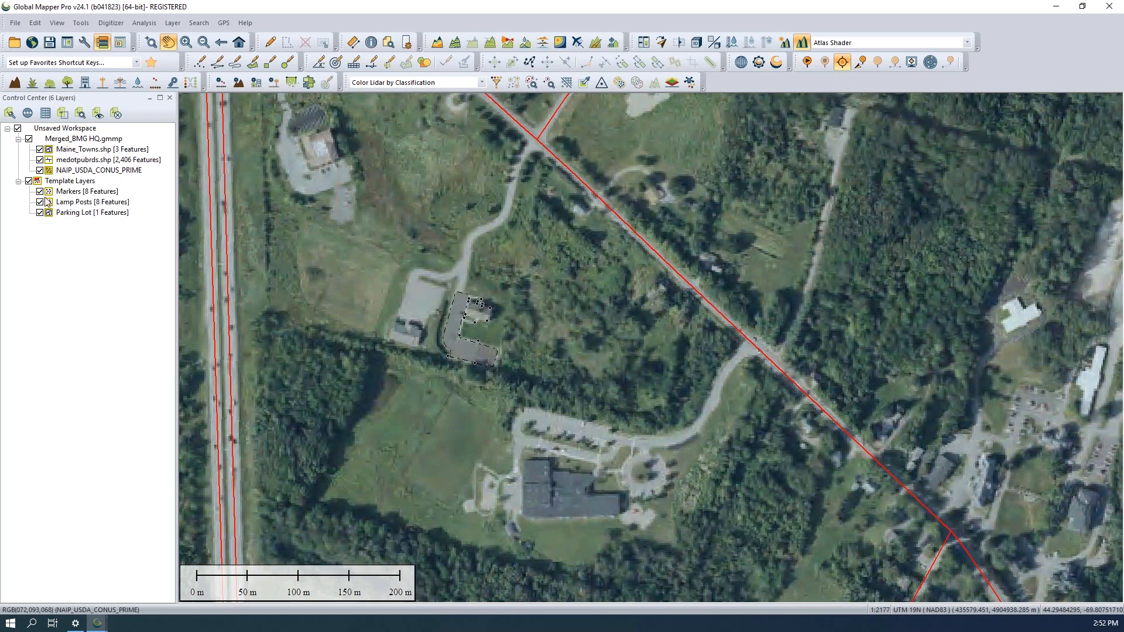
{"action": "left_click", "coordinate": [40, 170]}
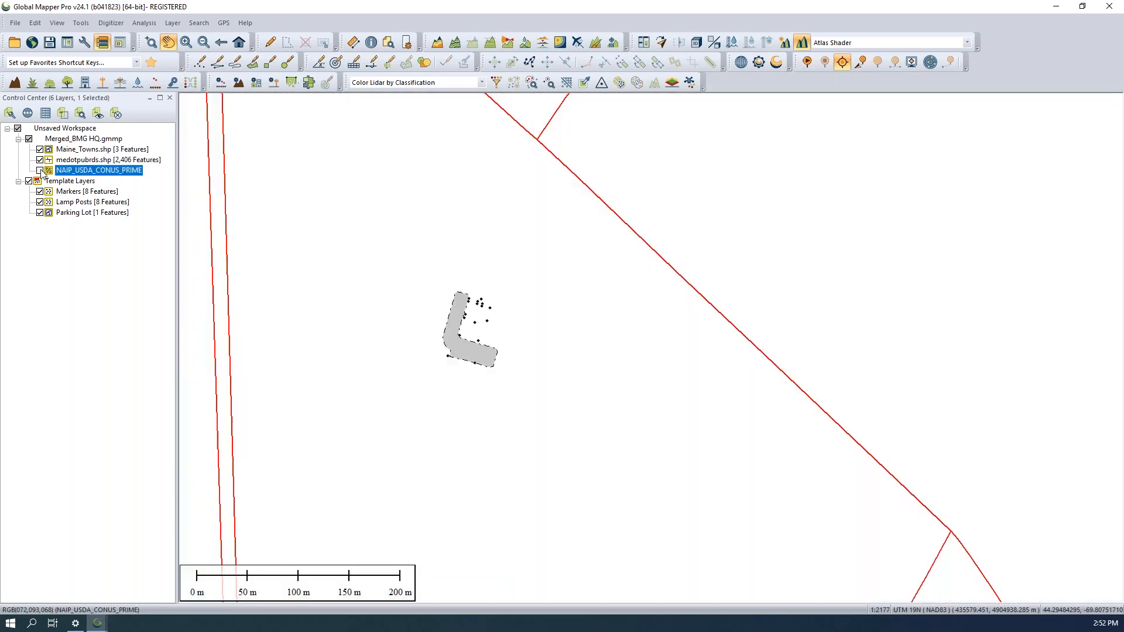
{"action": "scroll", "coordinate": [484, 323], "scroll_direction": "up", "scroll_amount": 3}
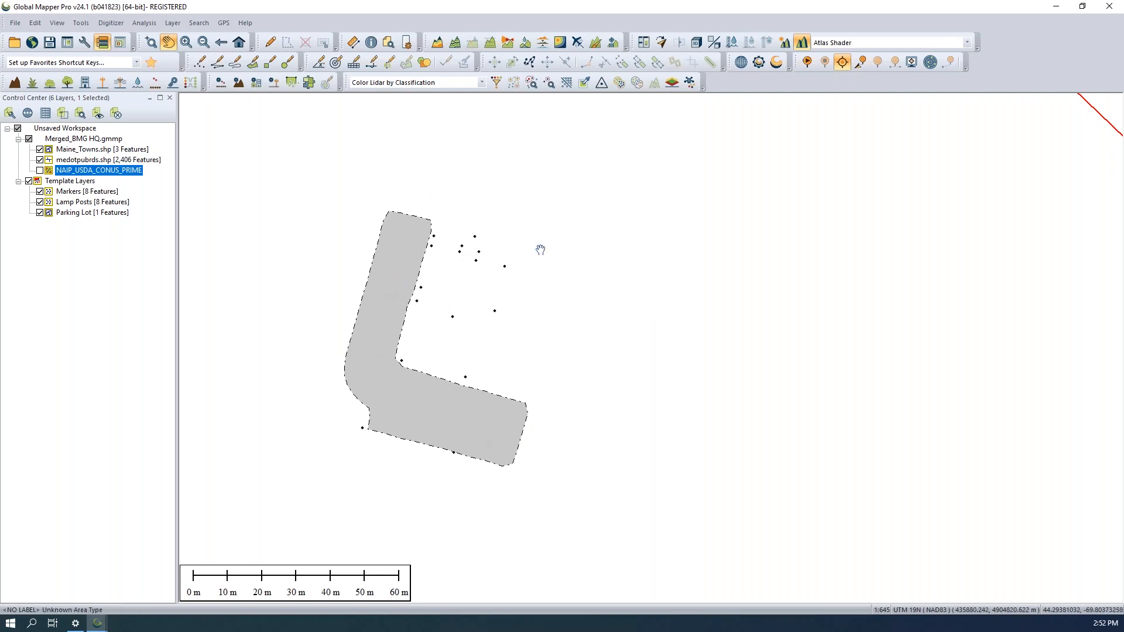
Query the easternmost Markers point beside the parking lot and examine its GPS accuracy and Type attributes
{"action": "left_click", "coordinate": [371, 44]}
{"action": "left_click", "coordinate": [509, 269]}
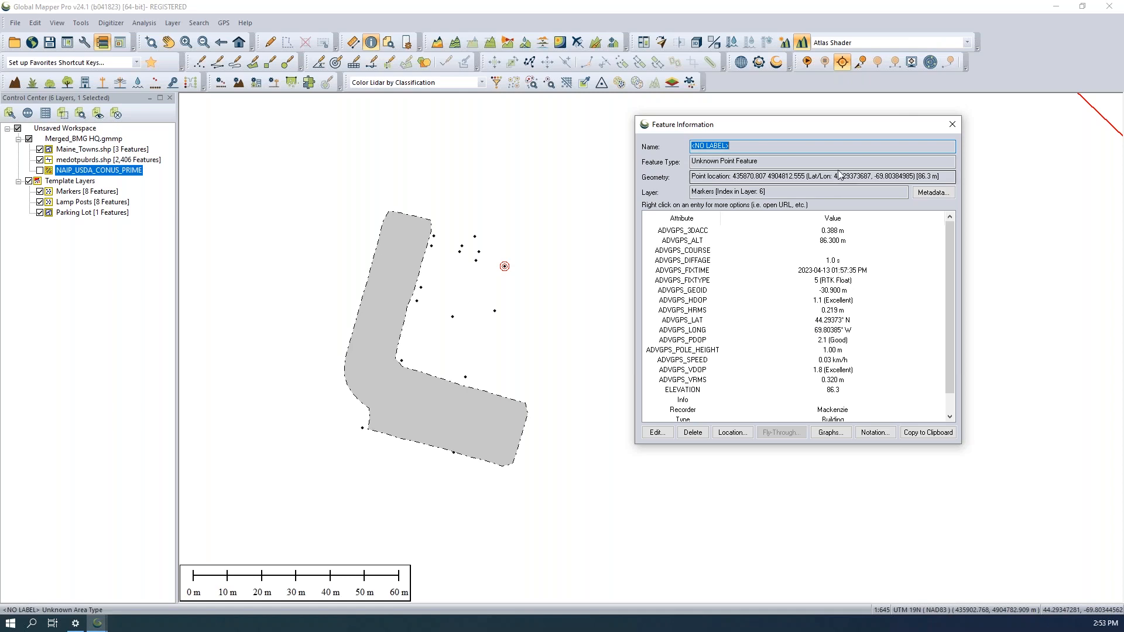
{"action": "scroll", "coordinate": [726, 351], "scroll_direction": "down", "scroll_amount": 1}
{"action": "left_click", "coordinate": [837, 402]}
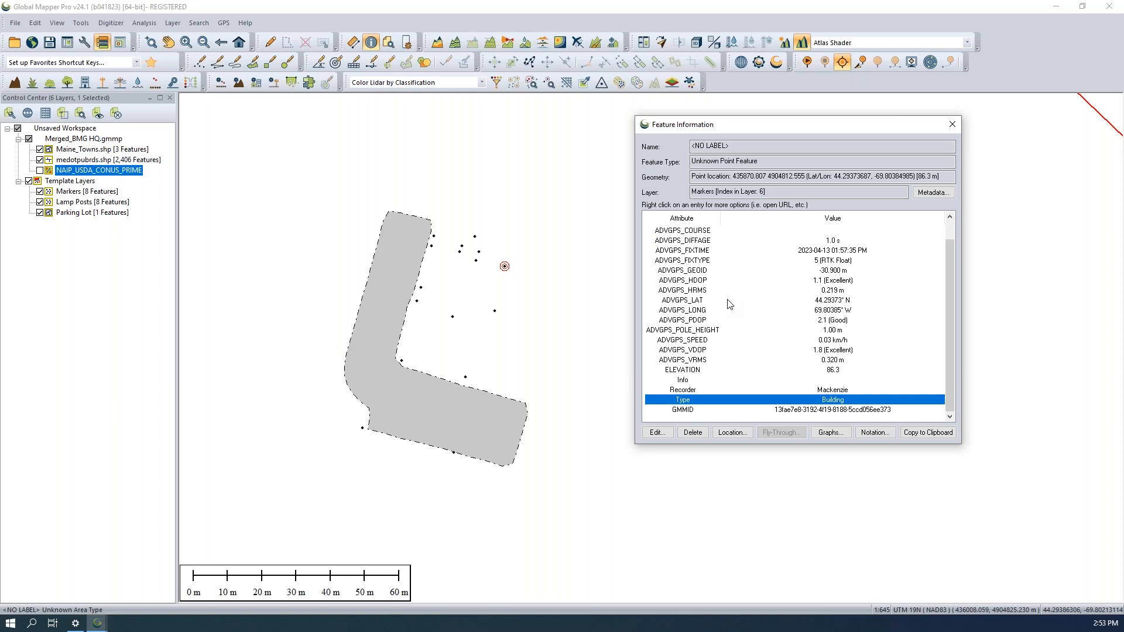
{"action": "left_click", "coordinate": [953, 125]}
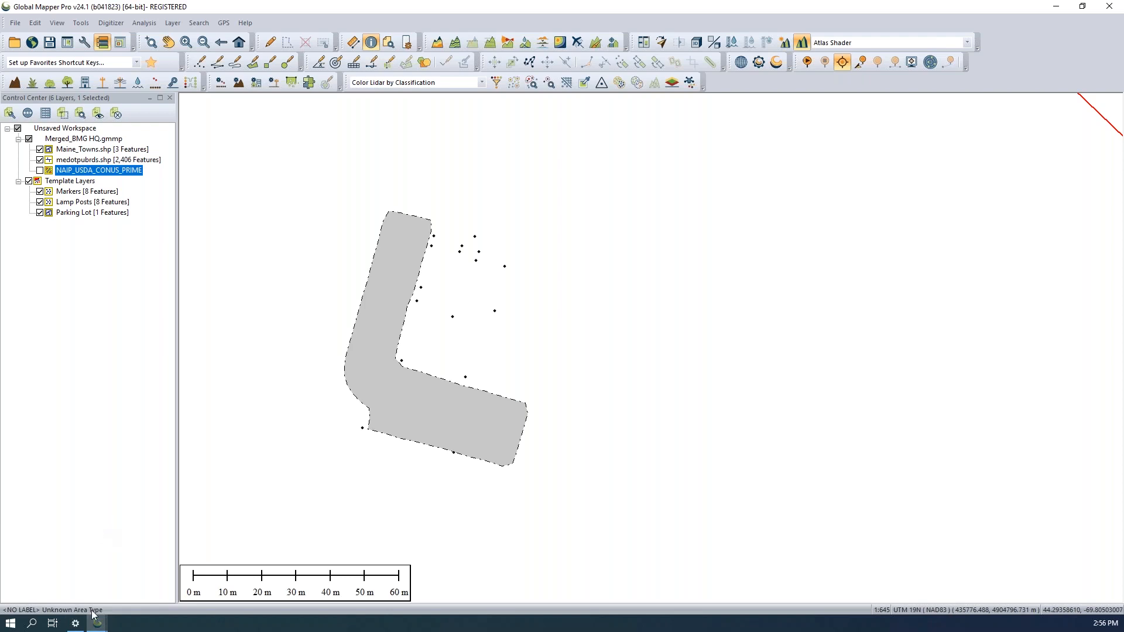
Open the Airport_color.gmp package and color its lidar points by elevation
{"action": "mouse_move", "coordinate": [98, 623]}
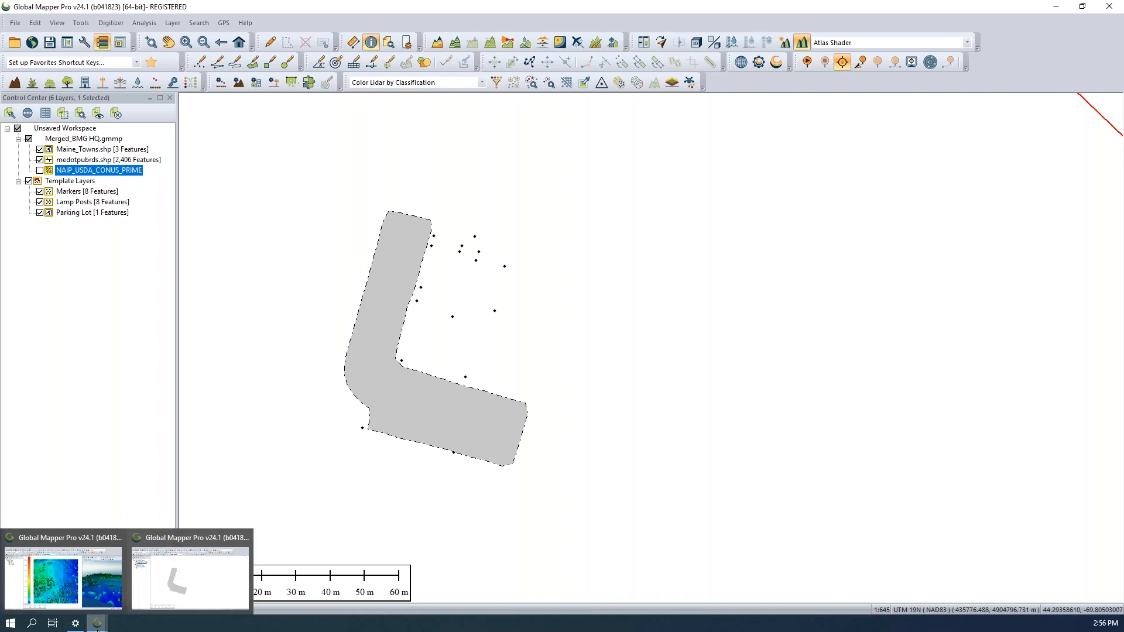
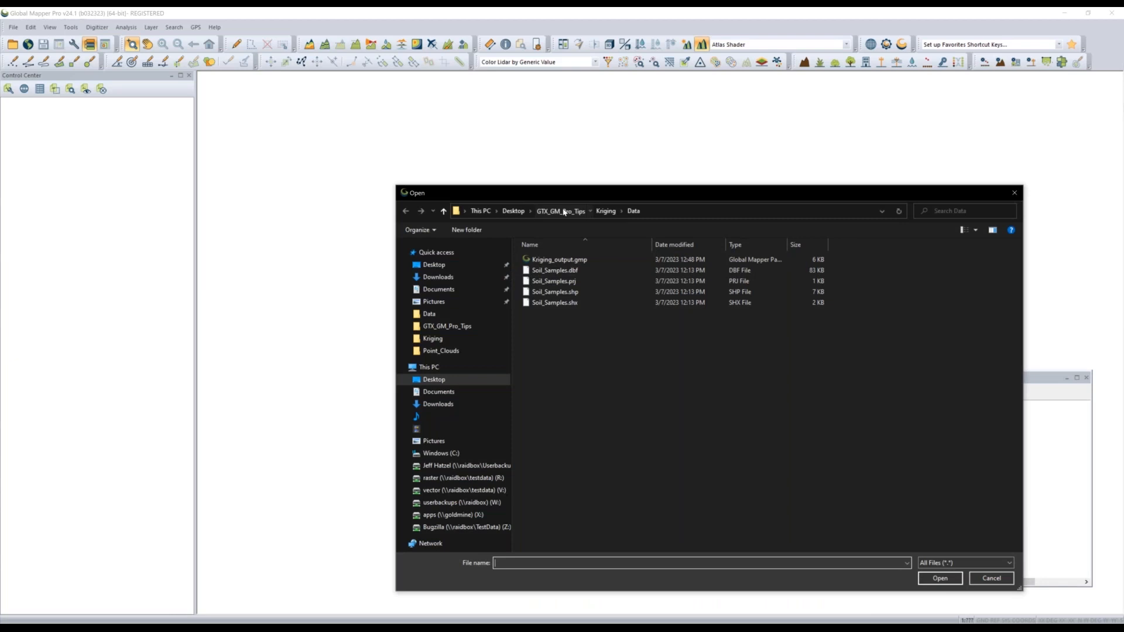
{"action": "left_click", "coordinate": [547, 271]}
{"action": "double_click", "coordinate": [547, 271]}
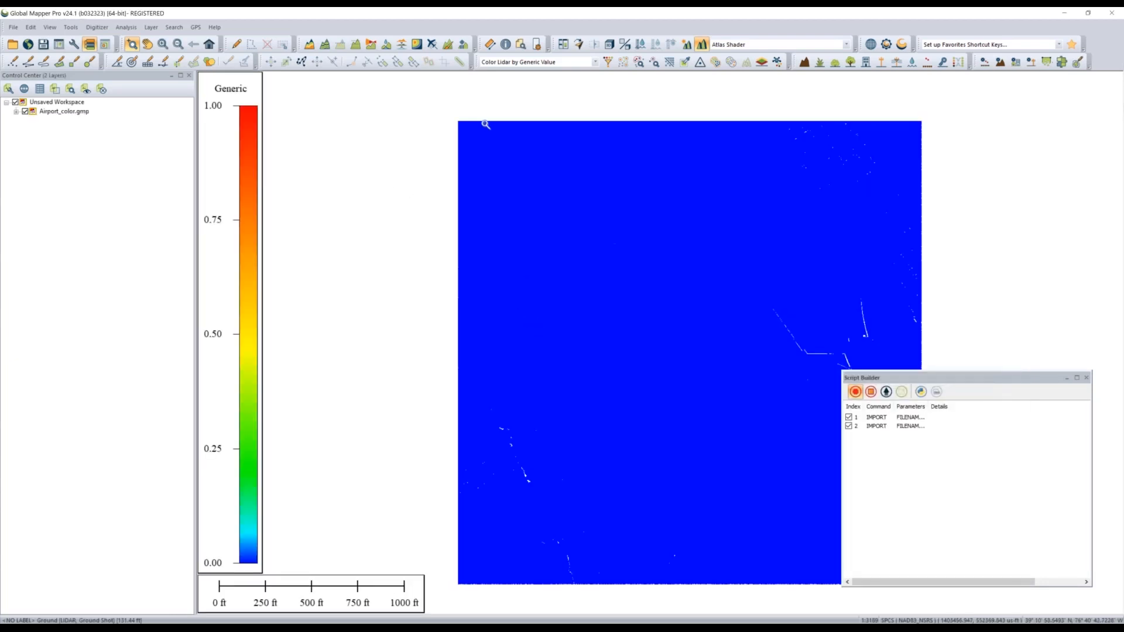
{"action": "left_click", "coordinate": [559, 62]}
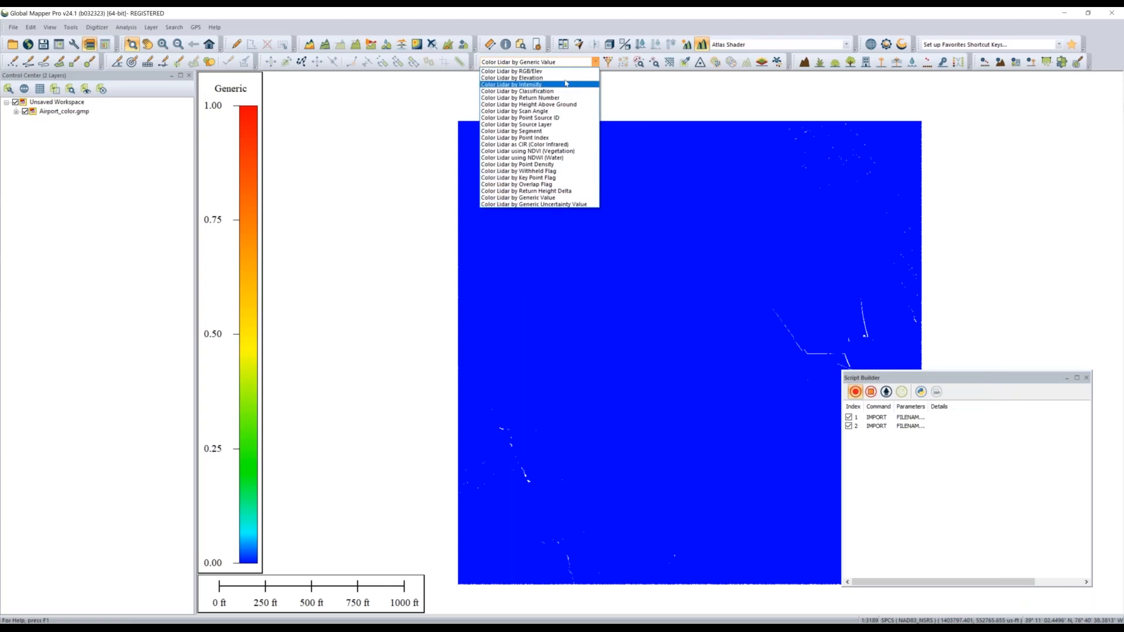
{"action": "left_click", "coordinate": [564, 78]}
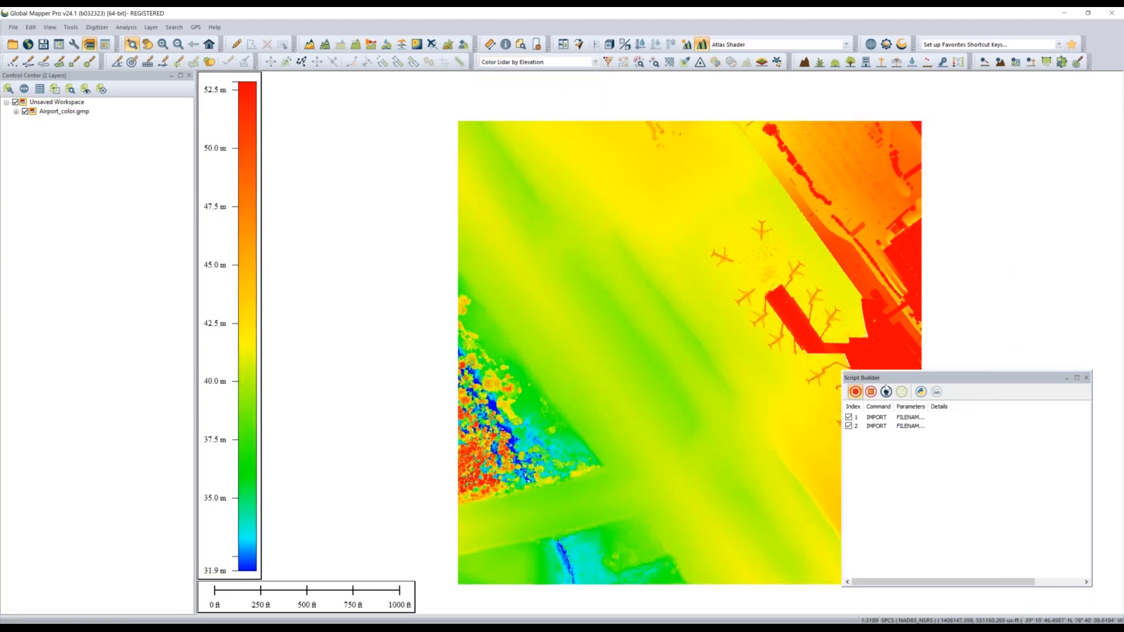
Widen the Command and Parameters columns of the Script Builder and expand the Airport_color.gmp layer group
{"action": "left_click_drag", "start_coordinate": [894, 407], "coordinate": [934, 406]}
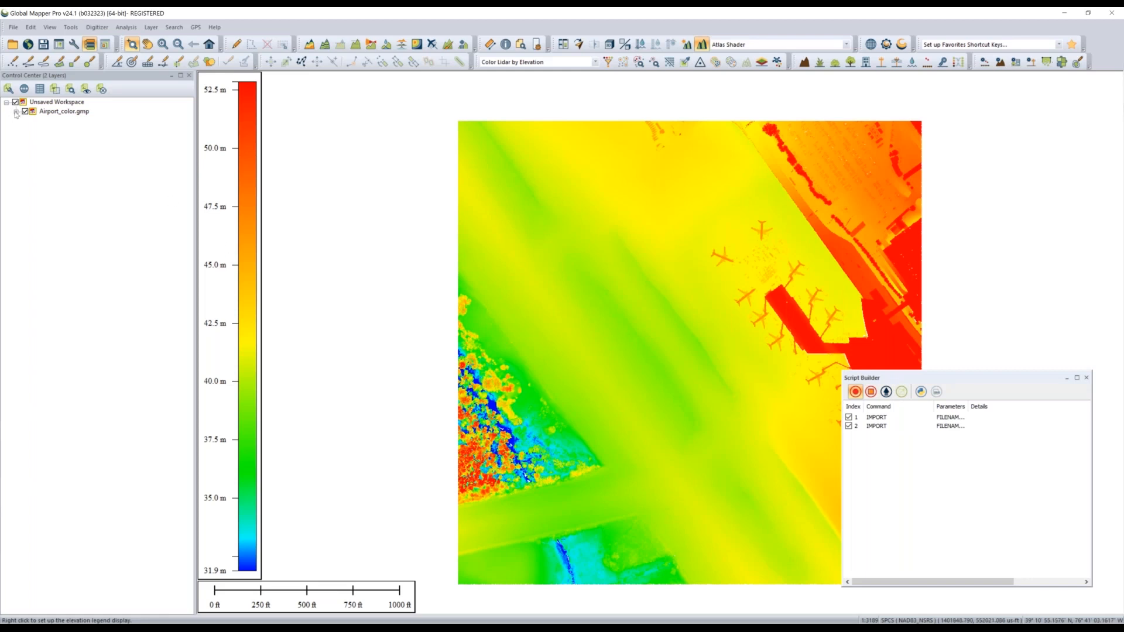
{"action": "left_click", "coordinate": [16, 112]}
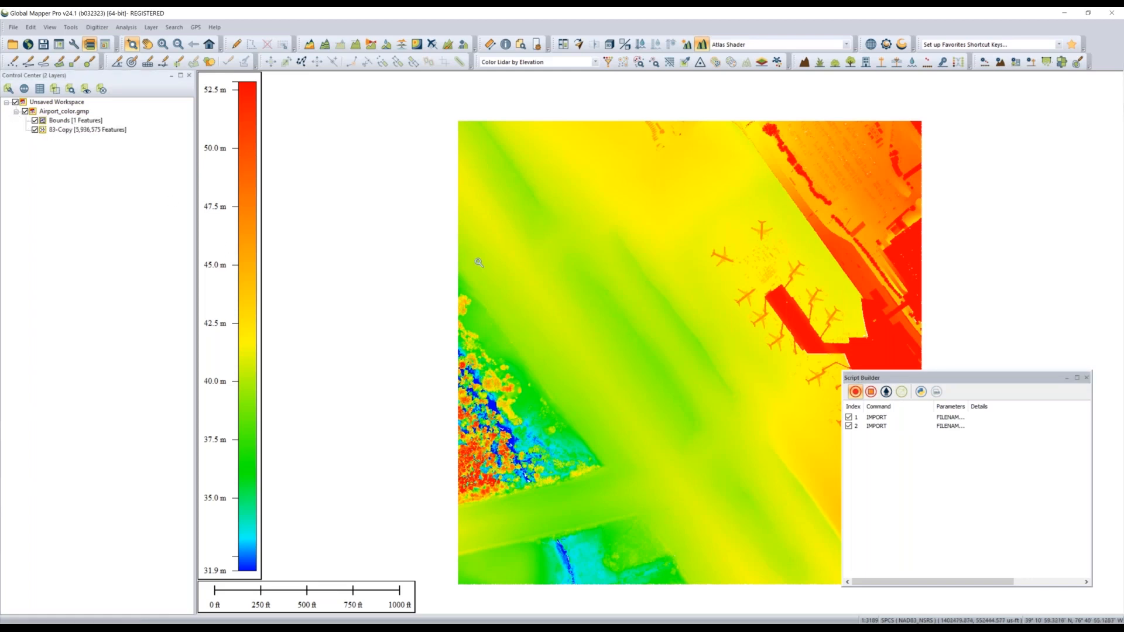
{"action": "left_click_drag", "start_coordinate": [968, 405], "coordinate": [1038, 401]}
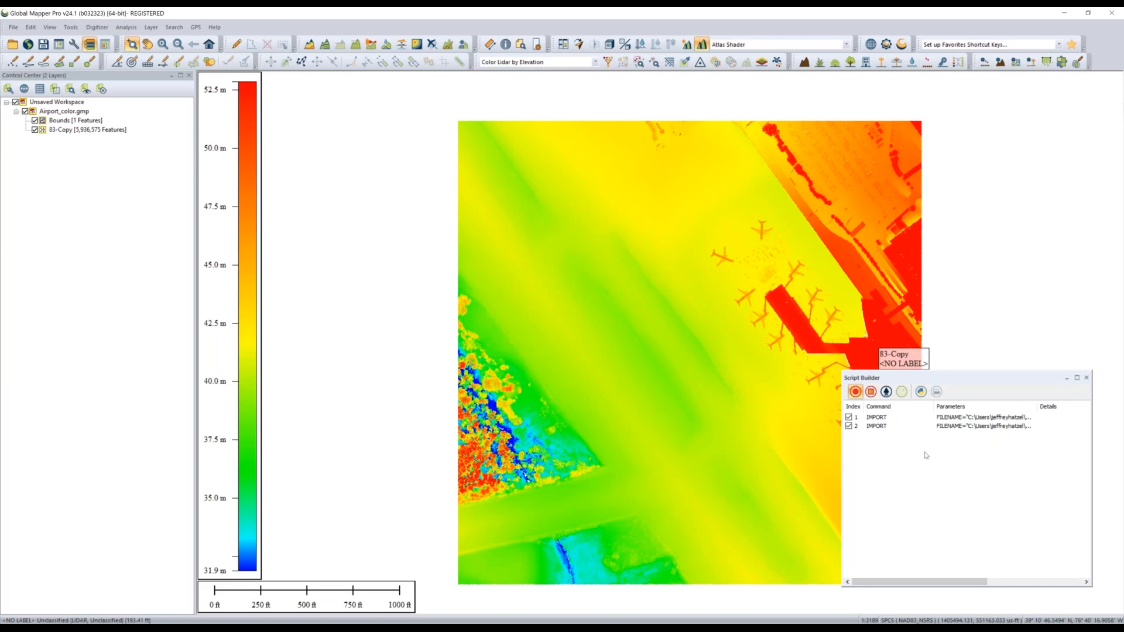
Color the airport lidar by RGB/Elev and inspect the colored points around the terminal and runways
{"action": "left_click", "coordinate": [595, 62]}
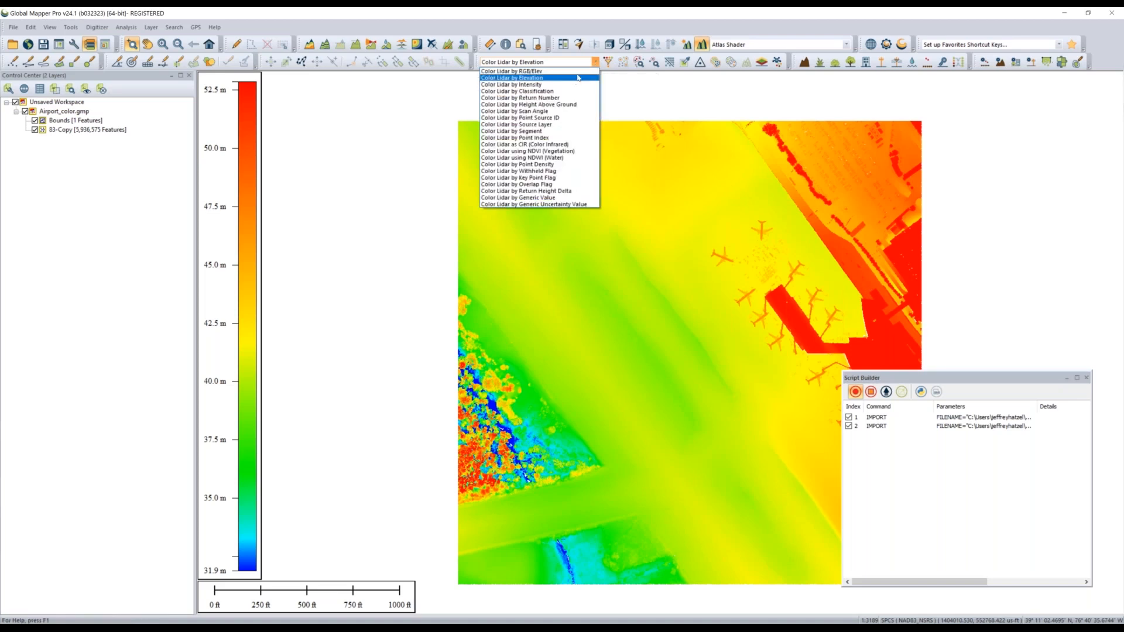
{"action": "left_click", "coordinate": [571, 71]}
{"action": "left_click_drag", "start_coordinate": [690, 215], "coordinate": [549, 197]}
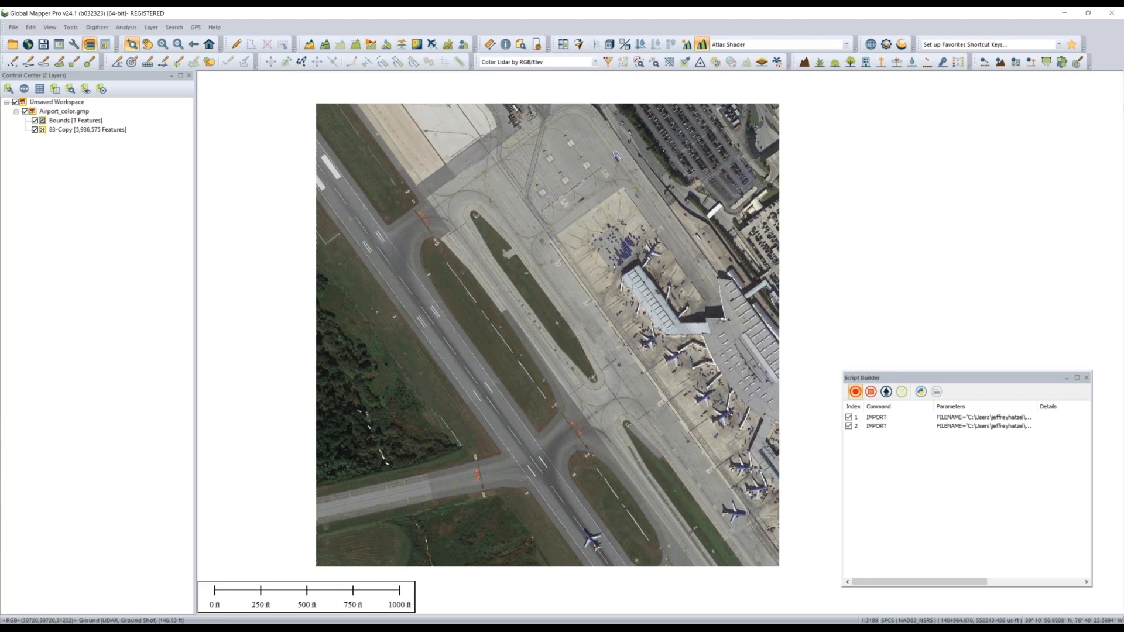
{"action": "scroll", "coordinate": [603, 310], "scroll_direction": "up", "scroll_amount": 12}
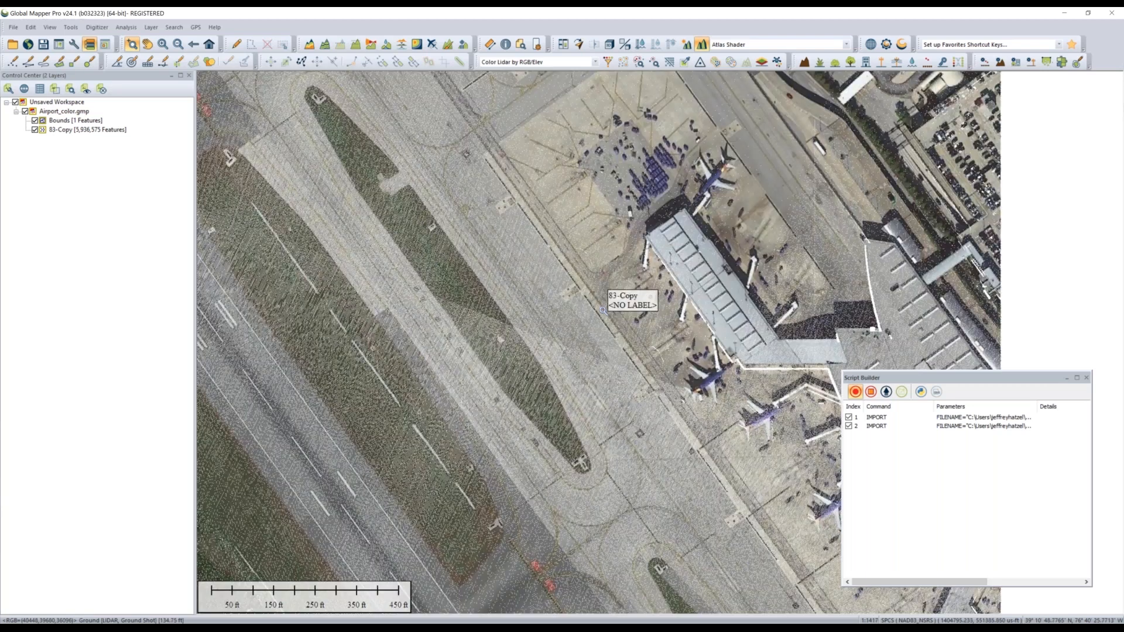
{"action": "scroll", "coordinate": [691, 204], "scroll_direction": "down", "scroll_amount": 12}
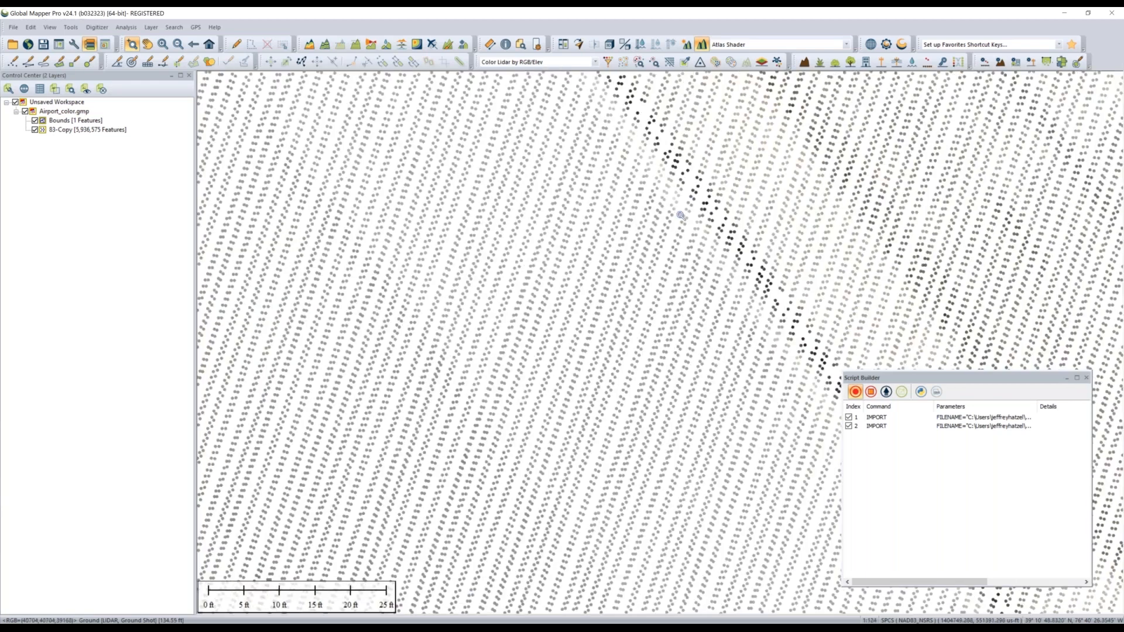
{"action": "scroll", "coordinate": [550, 266], "scroll_direction": "up", "scroll_amount": 2}
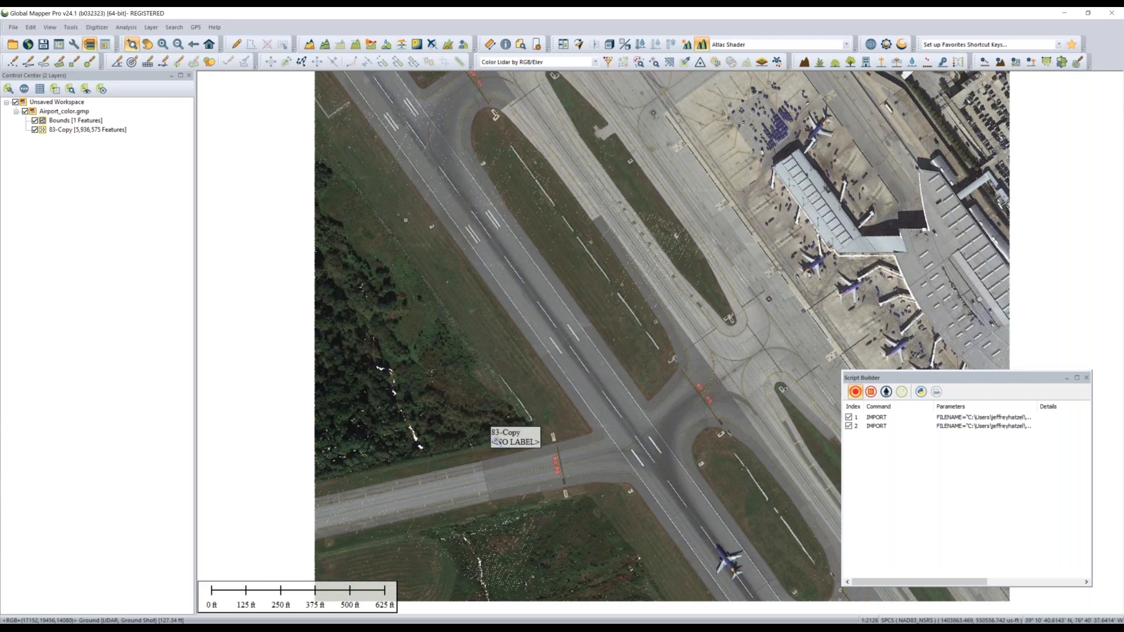
Create a Color (RGB) grid from the 83-Copy lidar layer only, using the Binning (Average Value) method
{"action": "left_click", "coordinate": [315, 49]}
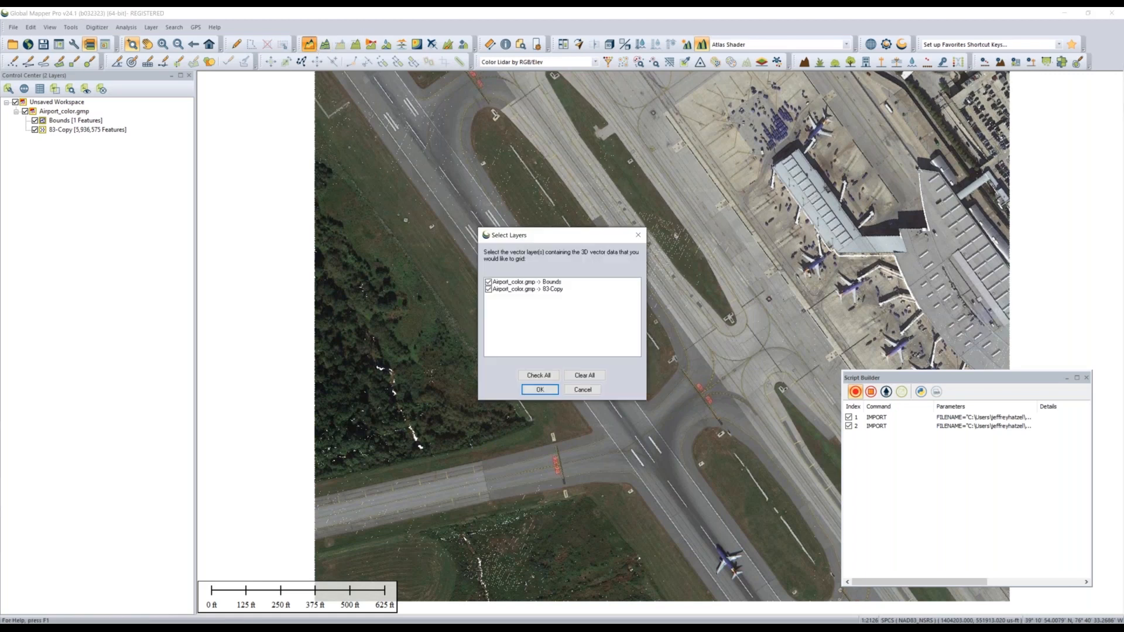
{"action": "left_click", "coordinate": [489, 289]}
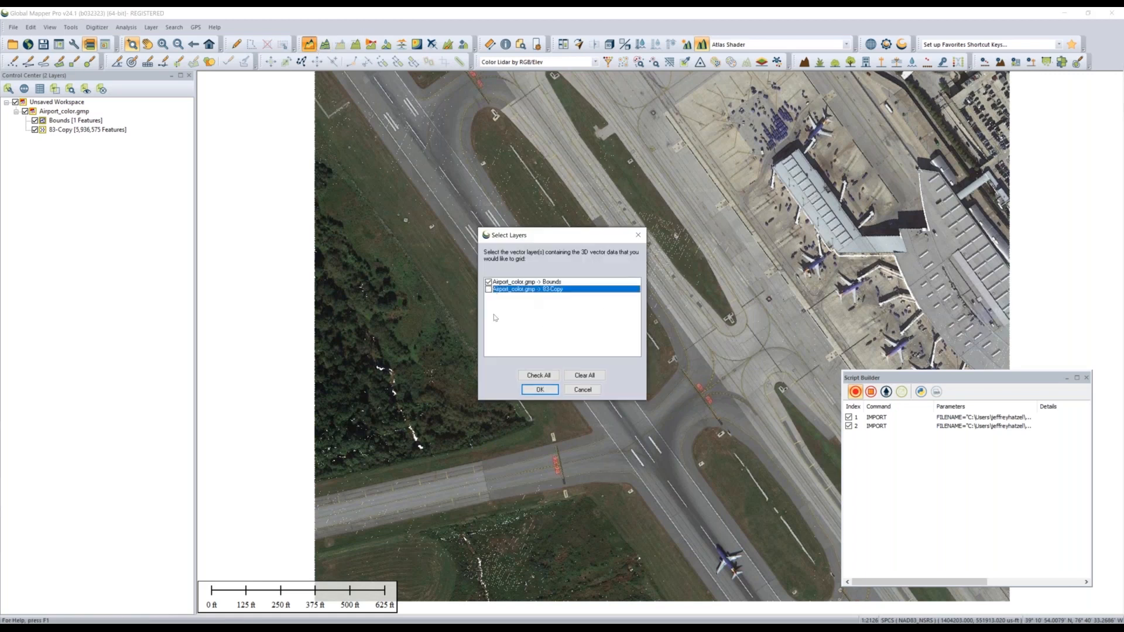
{"action": "left_click", "coordinate": [489, 281]}
{"action": "left_click", "coordinate": [489, 289]}
{"action": "left_click", "coordinate": [548, 389]}
{"action": "left_click", "coordinate": [582, 200]}
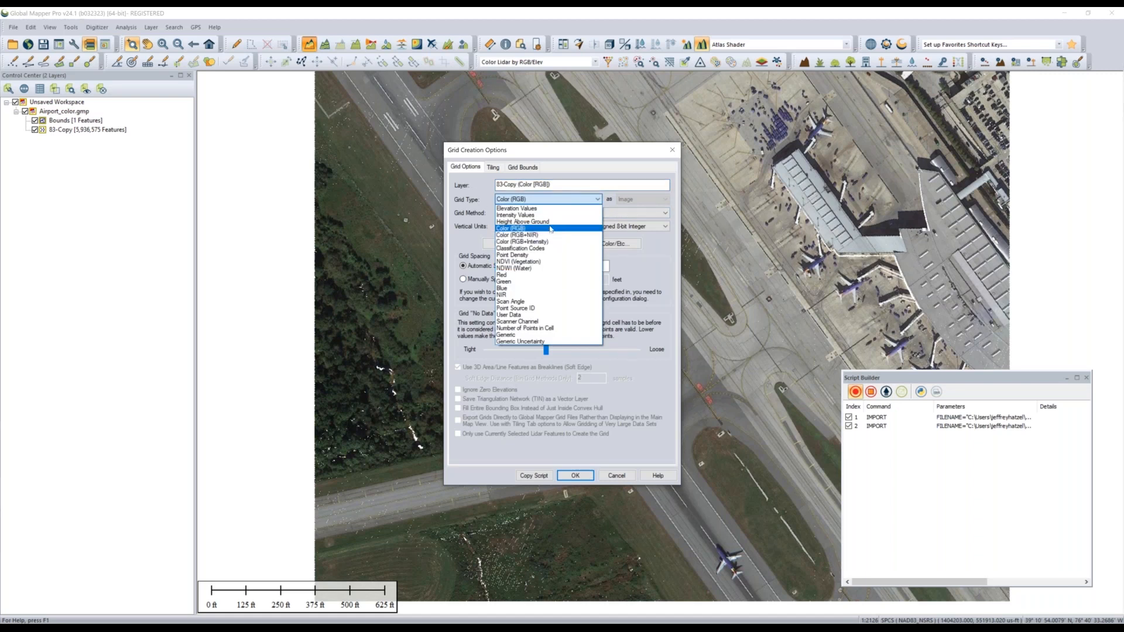
{"action": "left_click", "coordinate": [550, 229]}
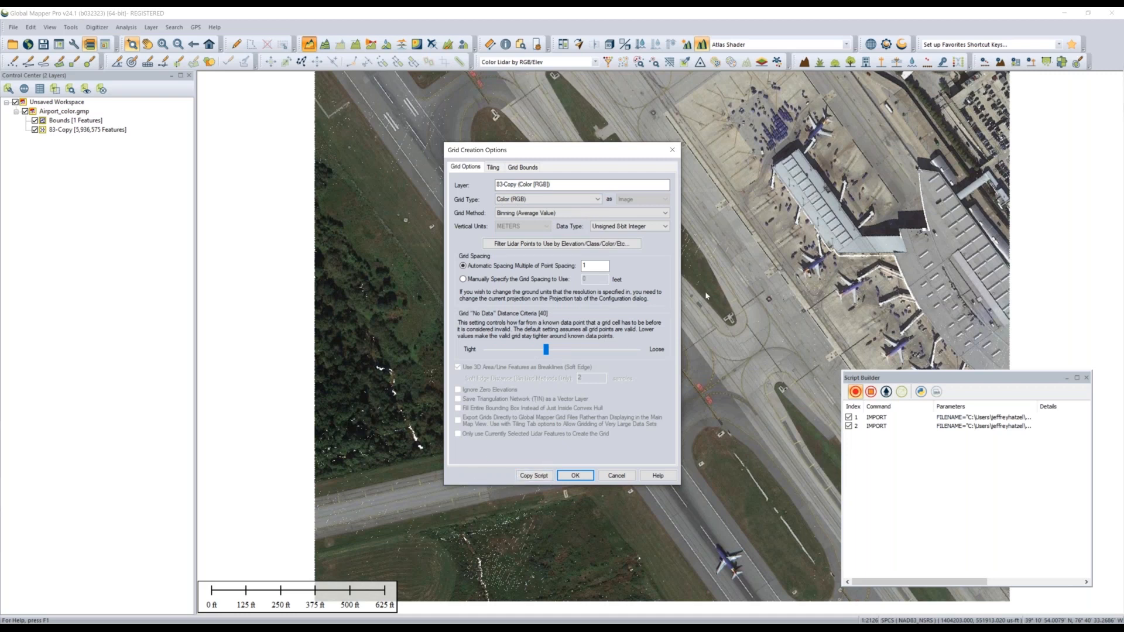
{"action": "left_click", "coordinate": [575, 476]}
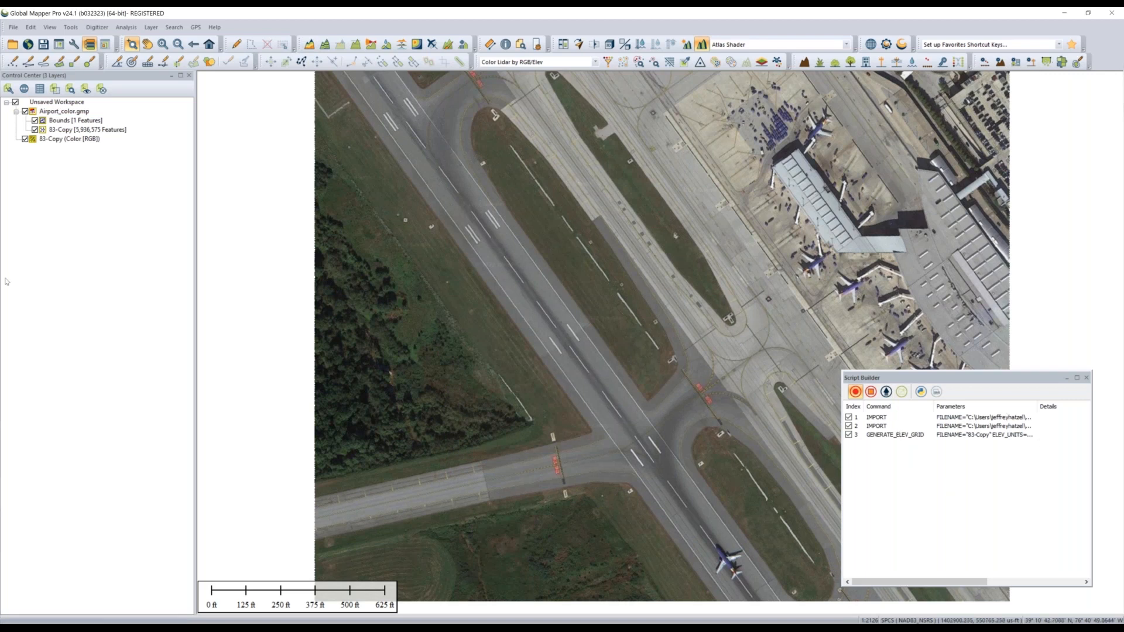
Hide the Airport_color.gmp layer group and inspect the generated RGB image on its own
{"action": "left_click", "coordinate": [25, 111]}
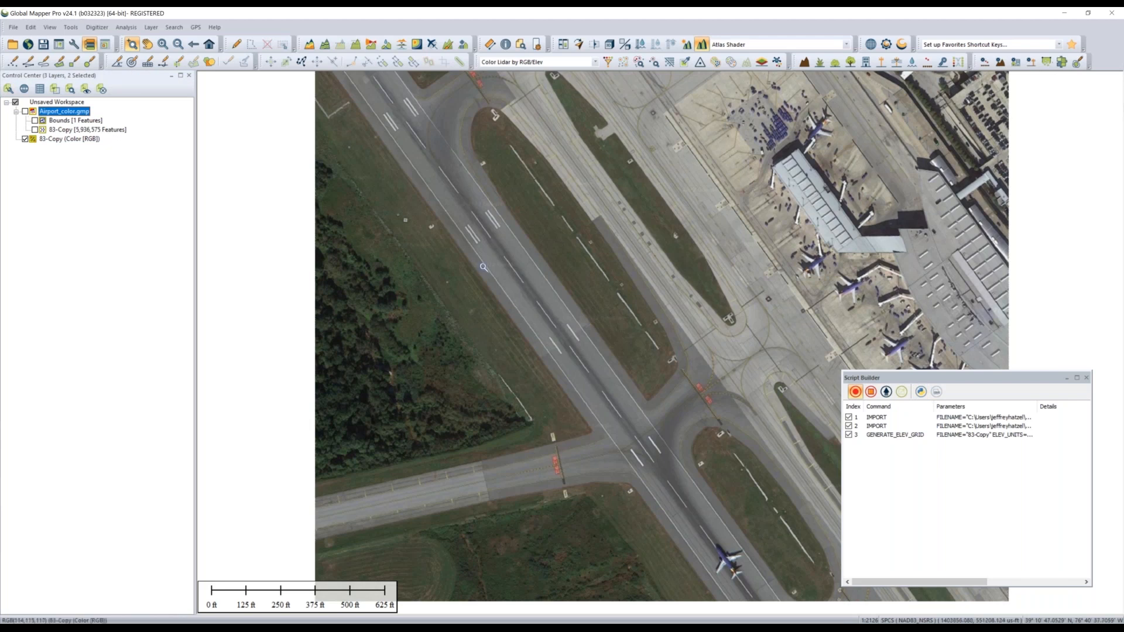
{"action": "scroll", "coordinate": [483, 266], "scroll_direction": "up", "scroll_amount": 2}
{"action": "scroll", "coordinate": [483, 266], "scroll_direction": "down", "scroll_amount": 3}
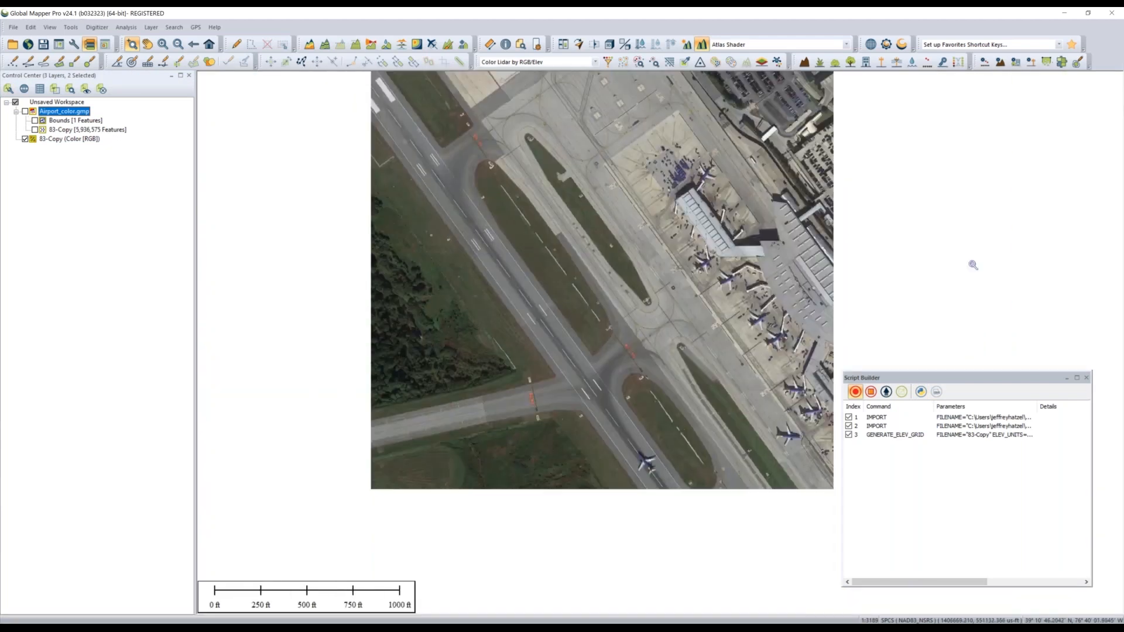
{"action": "scroll", "coordinate": [779, 181], "scroll_direction": "up", "scroll_amount": 1}
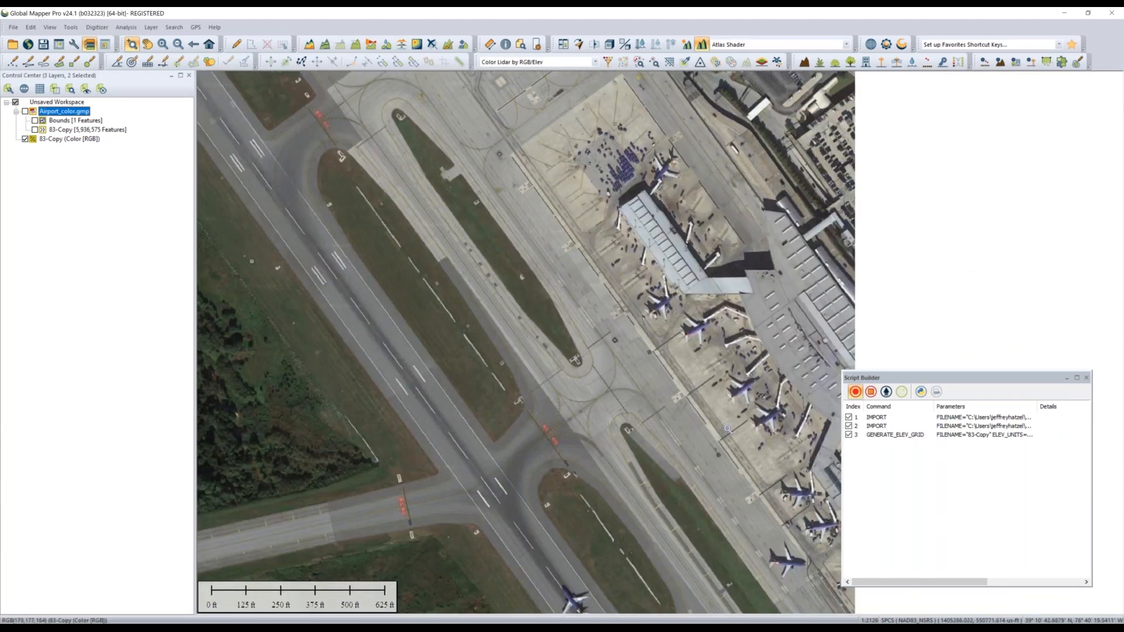
Export the 83-Copy (Color [RGB]) layer as a JPG2000 file named TEst on the Desktop with the default export options
{"action": "right_click", "coordinate": [51, 139]}
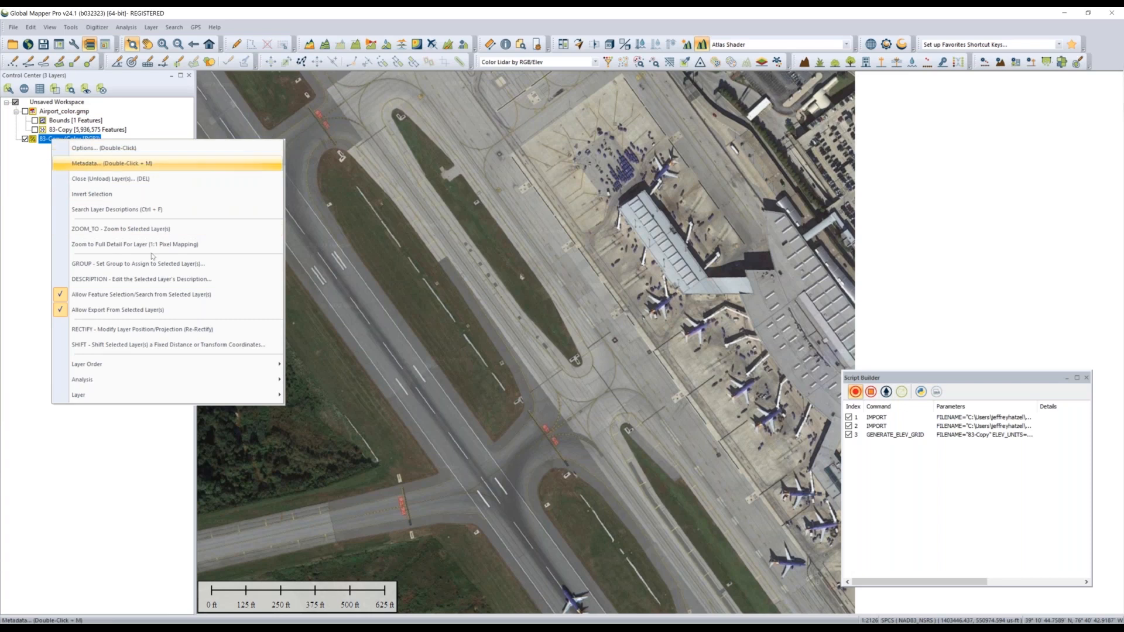
{"action": "mouse_move", "coordinate": [280, 395]}
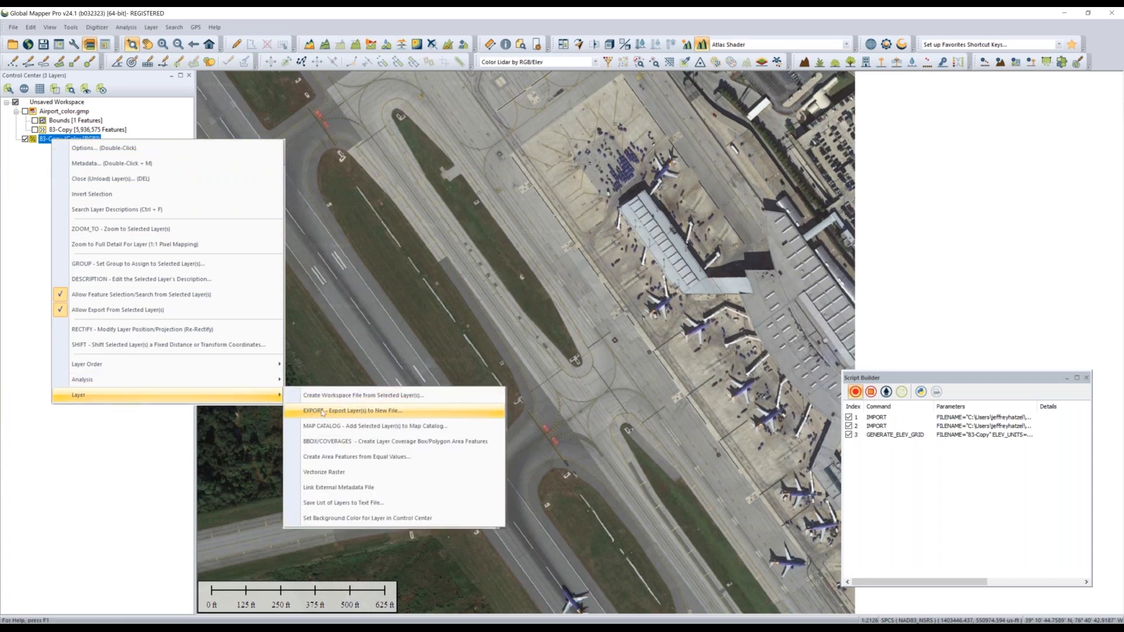
{"action": "left_click", "coordinate": [340, 410]}
{"action": "left_click", "coordinate": [536, 359]}
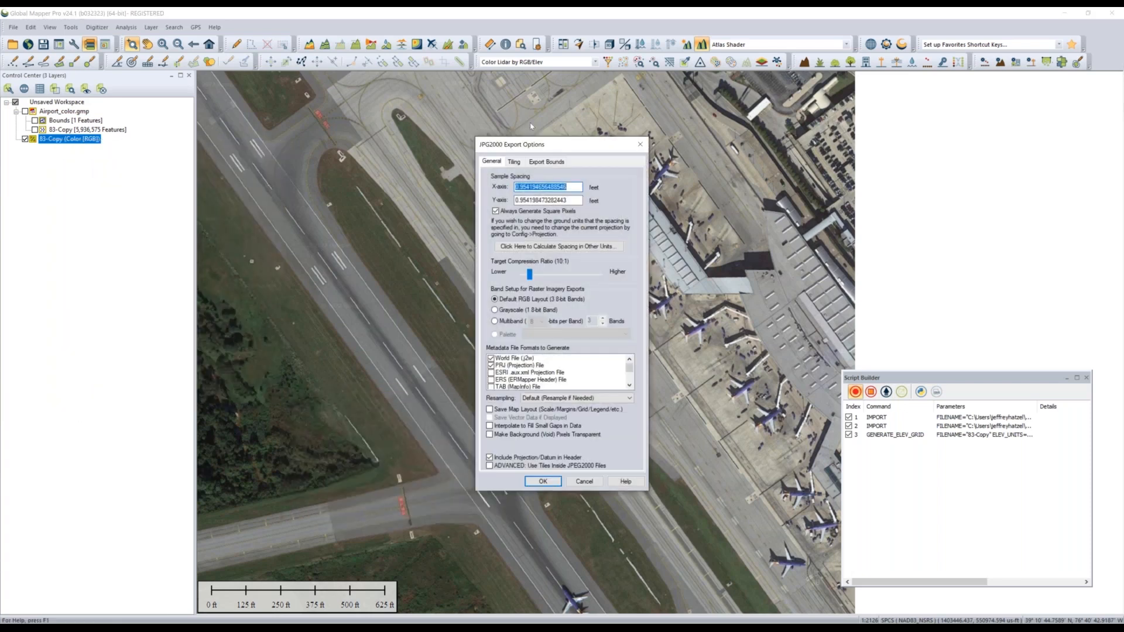
{"action": "left_click", "coordinate": [533, 485]}
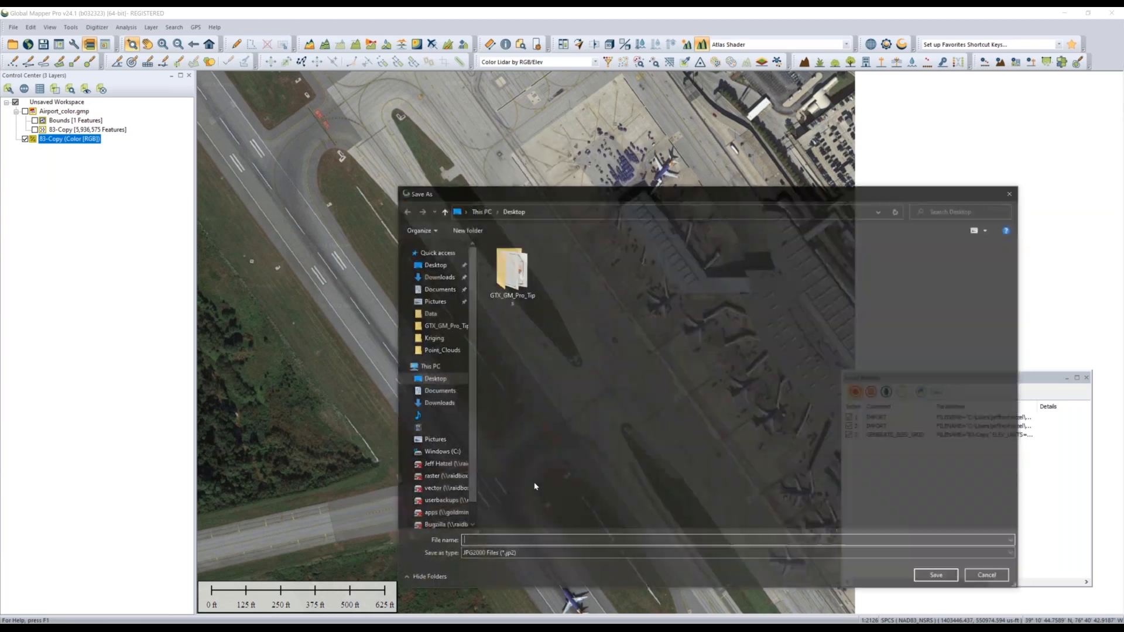
{"action": "type", "text": "TEs"}
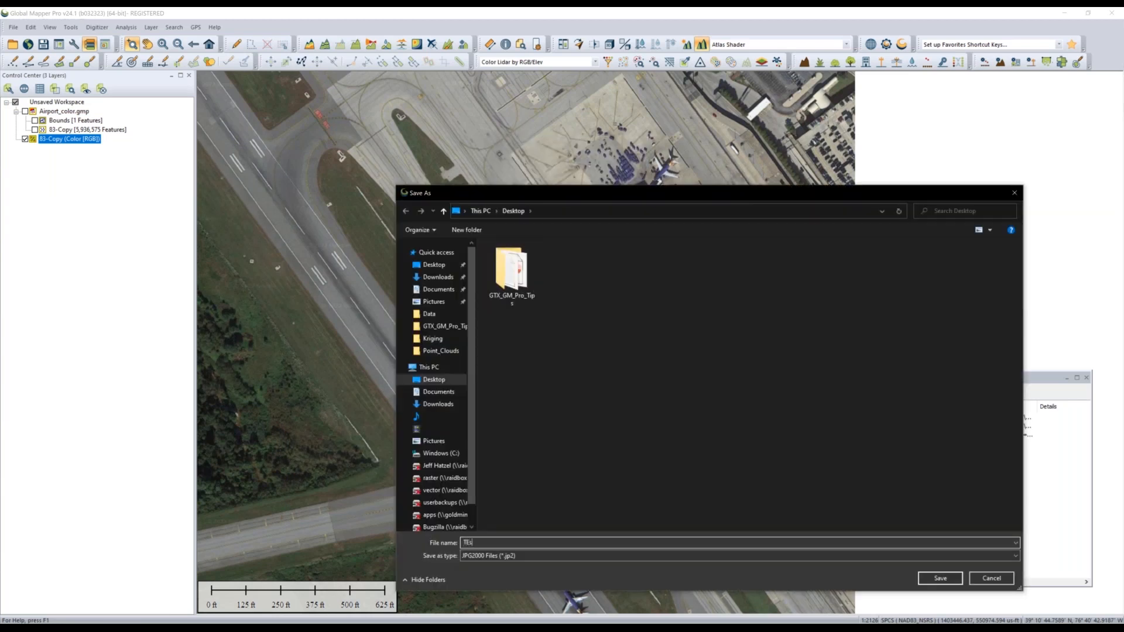
{"action": "type", "text": "t"}
{"action": "key", "text": "Return"}
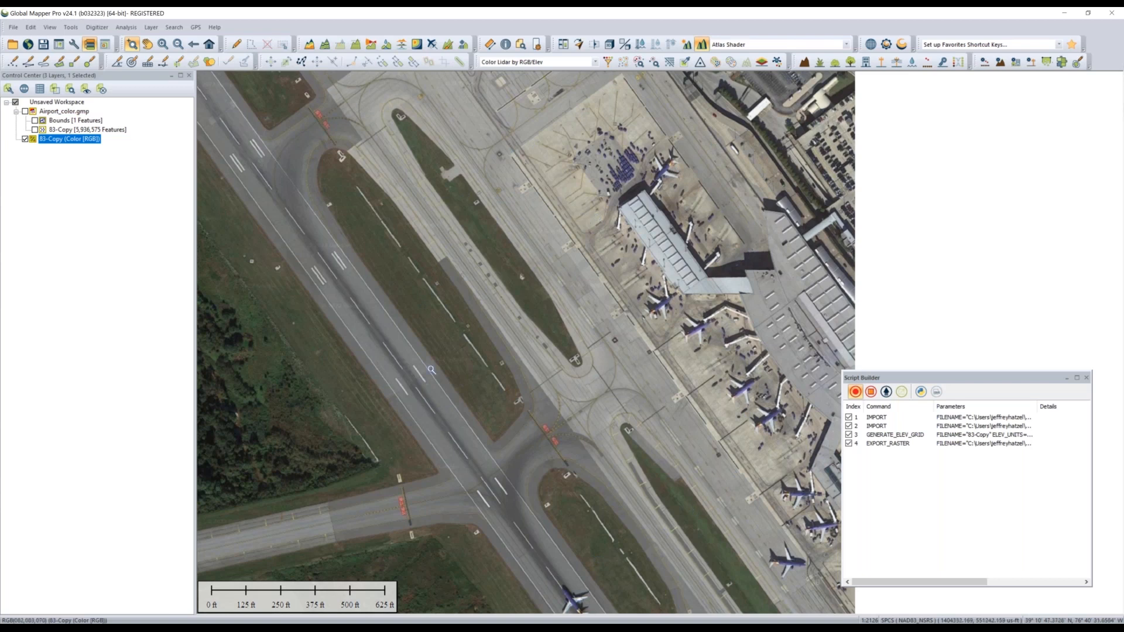
Move the Script Builder over the map, stop recording and widen its Parameters column
{"action": "left_click", "coordinate": [960, 382]}
{"action": "left_click_drag", "start_coordinate": [960, 382], "coordinate": [449, 229]}
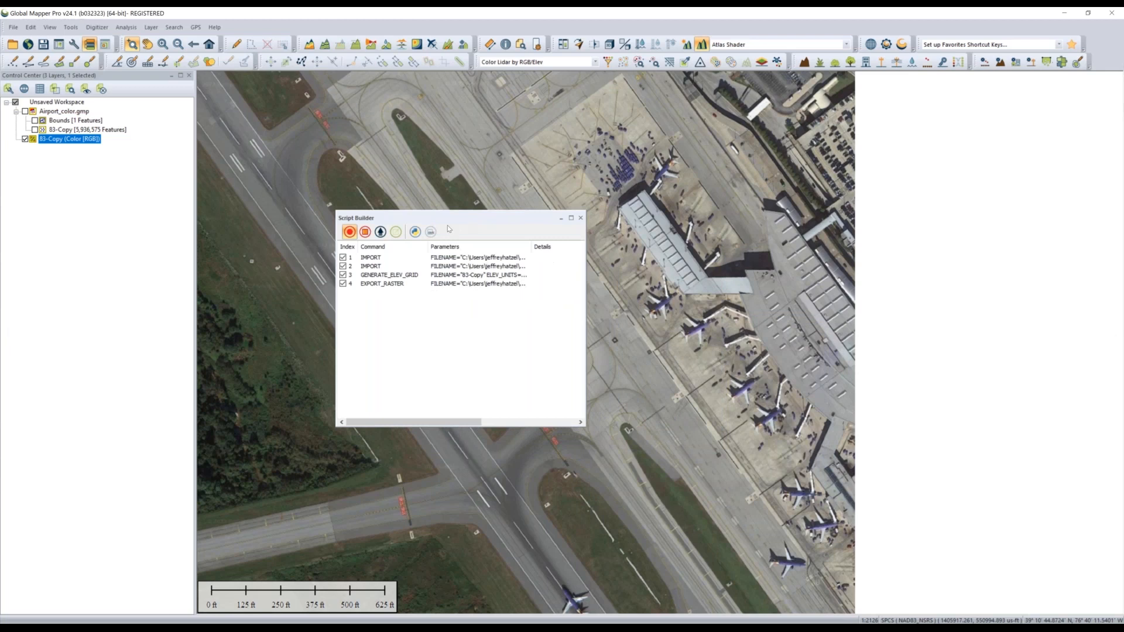
{"action": "left_click", "coordinate": [348, 237]}
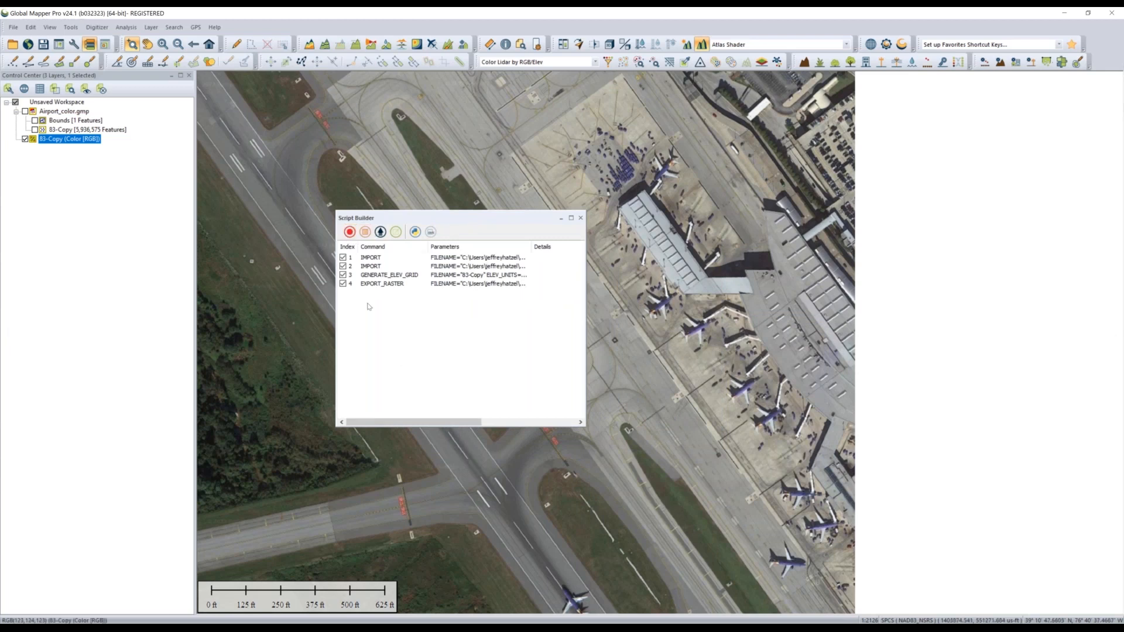
{"action": "left_click_drag", "start_coordinate": [531, 247], "coordinate": [578, 267]}
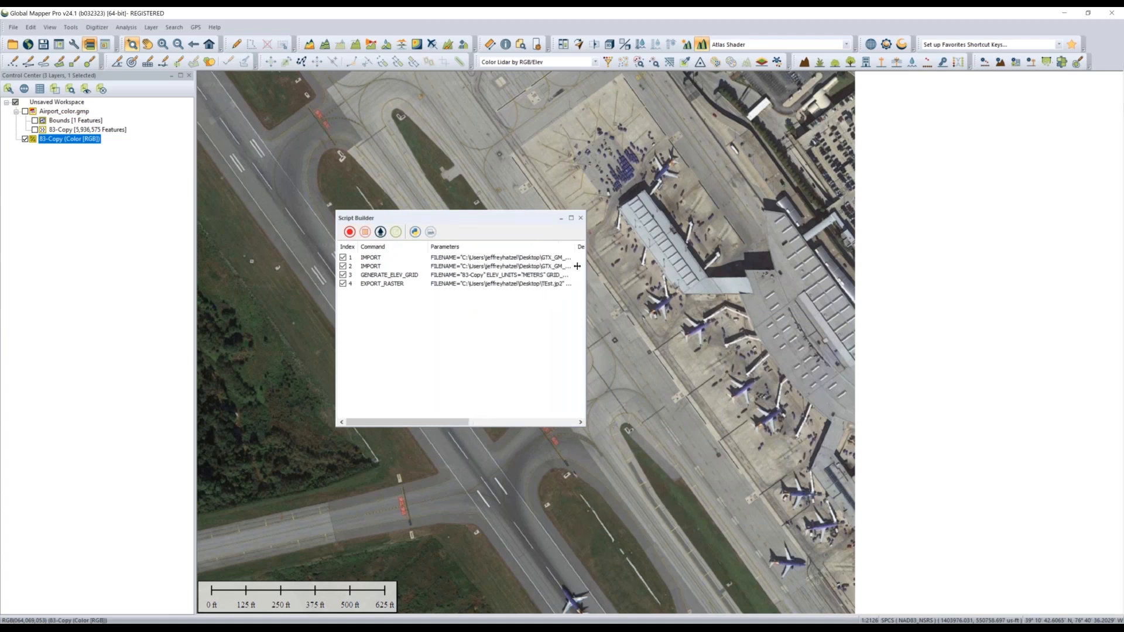
Show the recorded commands as Python and open them in the script editor to review the elevation grid code
{"action": "left_click", "coordinate": [414, 232]}
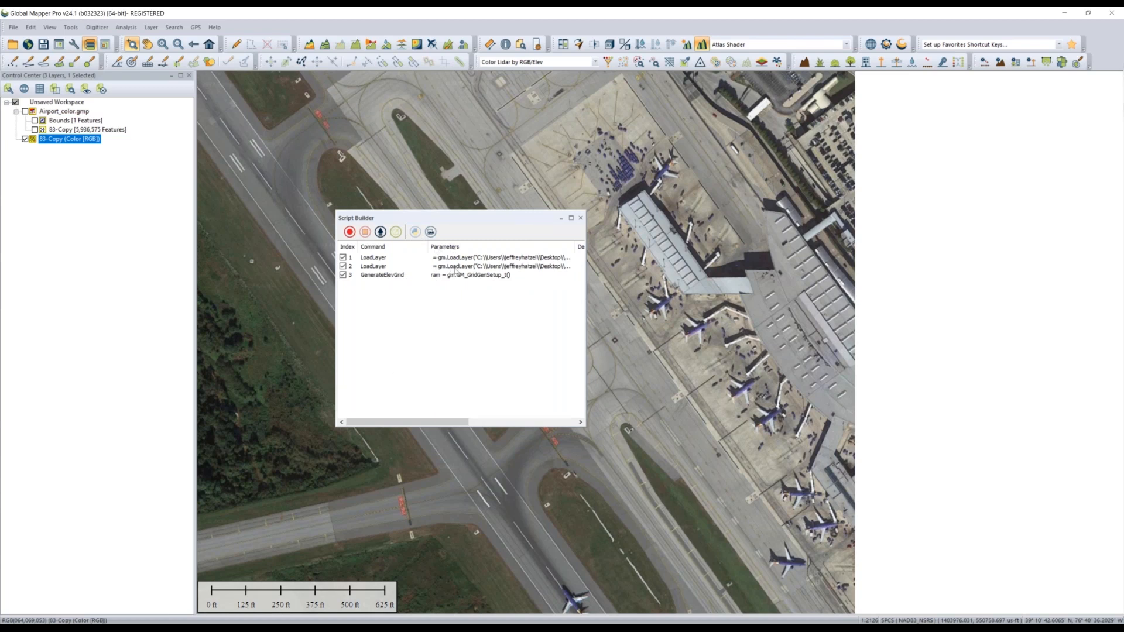
{"action": "left_click", "coordinate": [498, 268]}
{"action": "left_click", "coordinate": [478, 275]}
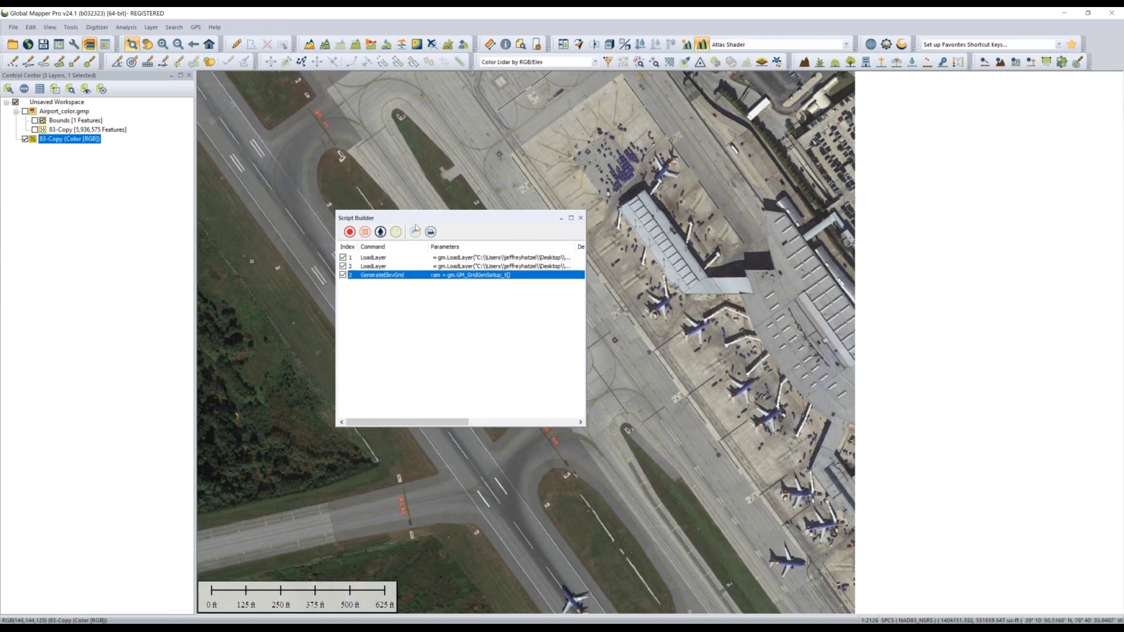
{"action": "left_click", "coordinate": [415, 232]}
{"action": "left_click", "coordinate": [415, 232]}
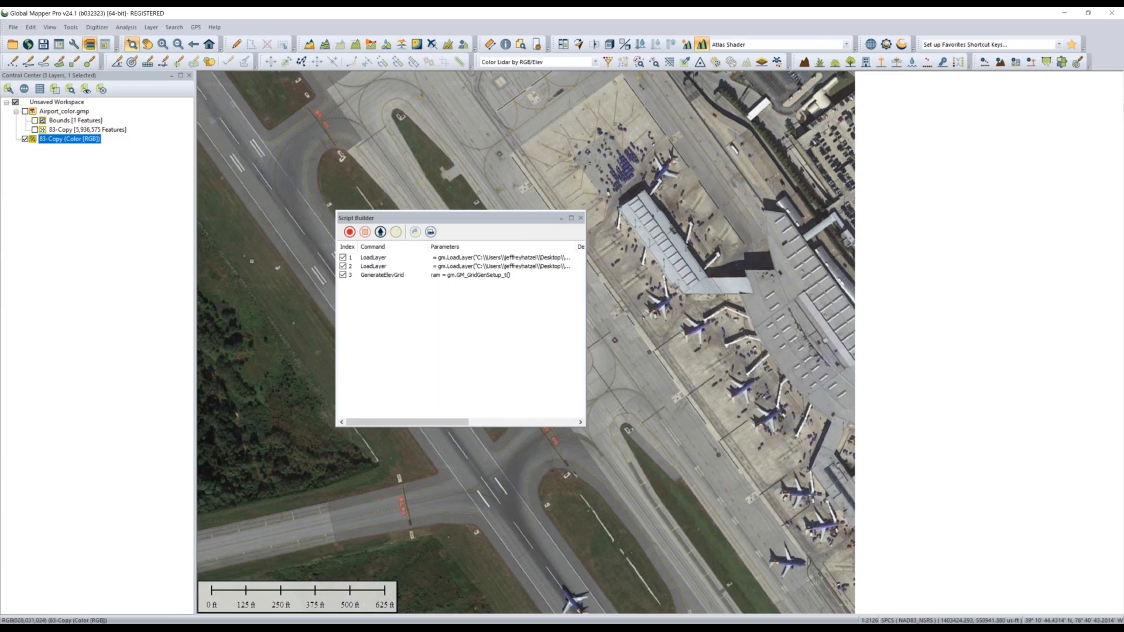
{"action": "left_click_drag", "start_coordinate": [293, 209], "coordinate": [779, 138]}
{"action": "scroll", "coordinate": [717, 246], "scroll_direction": "down", "scroll_amount": 2}
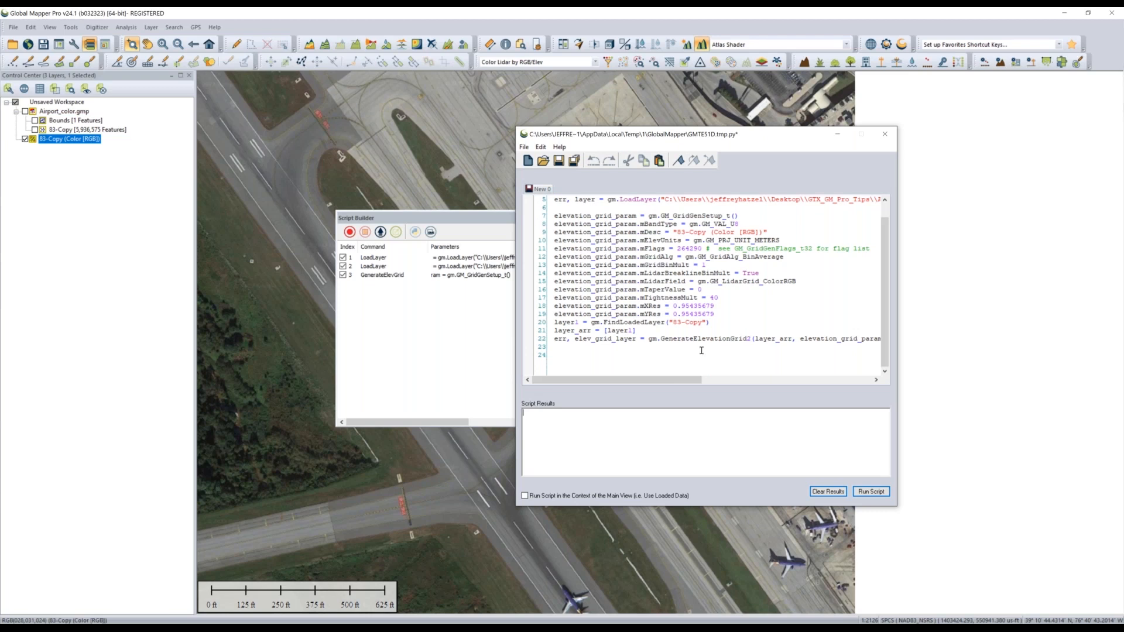
{"action": "left_click", "coordinate": [648, 340]}
{"action": "type", "text": "dfghdfhjf"}
{"action": "key", "text": "BackSpace"}
{"action": "key", "text": "BackSpace"}
{"action": "key", "text": "BackSpace"}
{"action": "key", "text": "BackSpace"}
{"action": "key", "text": "BackSpace"}
{"action": "key", "text": "BackSpace"}
{"action": "key", "text": "BackSpace"}
{"action": "key", "text": "BackSpace"}
{"action": "key", "text": "BackSpace"}
{"action": "key", "text": "BackSpace"}
Switch the recorded commands back to Global Mapper script format and open them in the script editor
{"action": "left_click", "coordinate": [441, 235]}
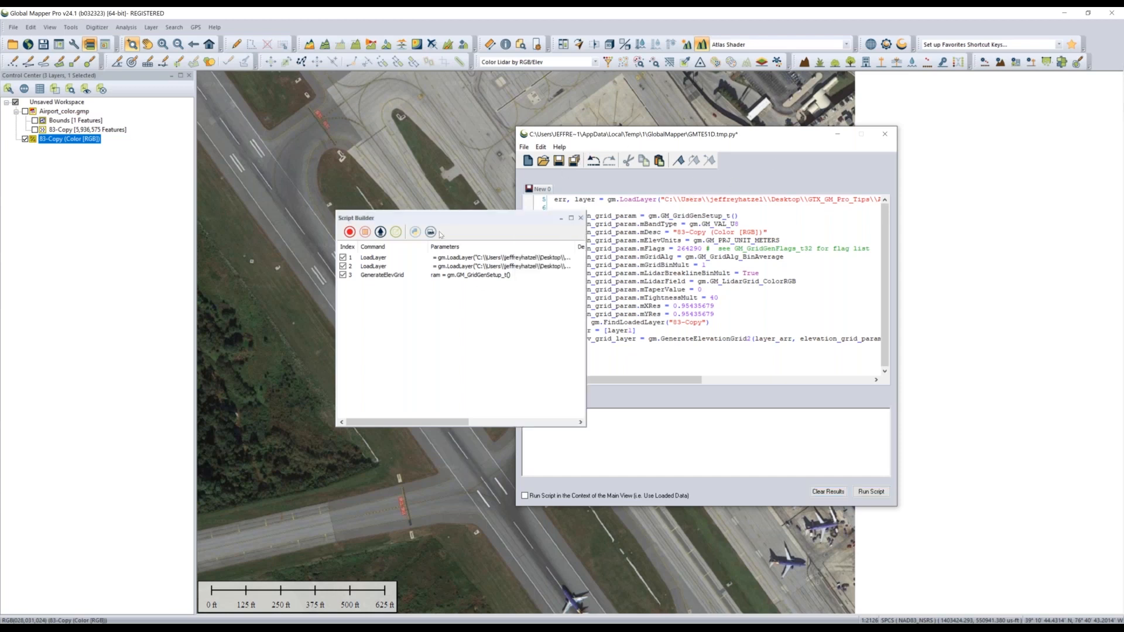
{"action": "left_click", "coordinate": [430, 232]}
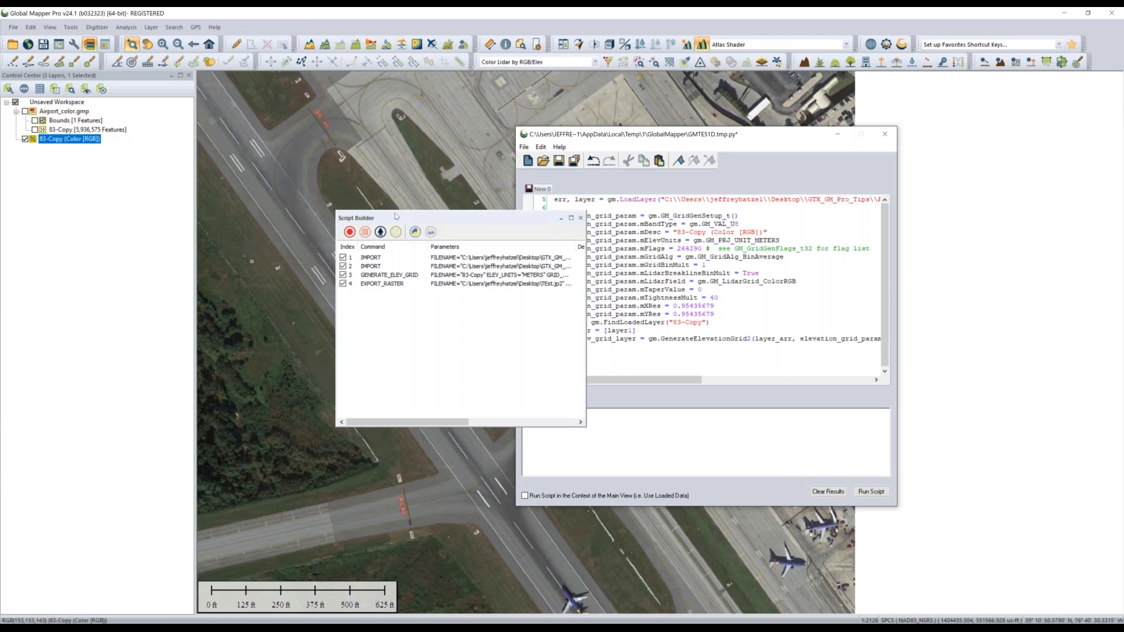
{"action": "left_click", "coordinate": [396, 232]}
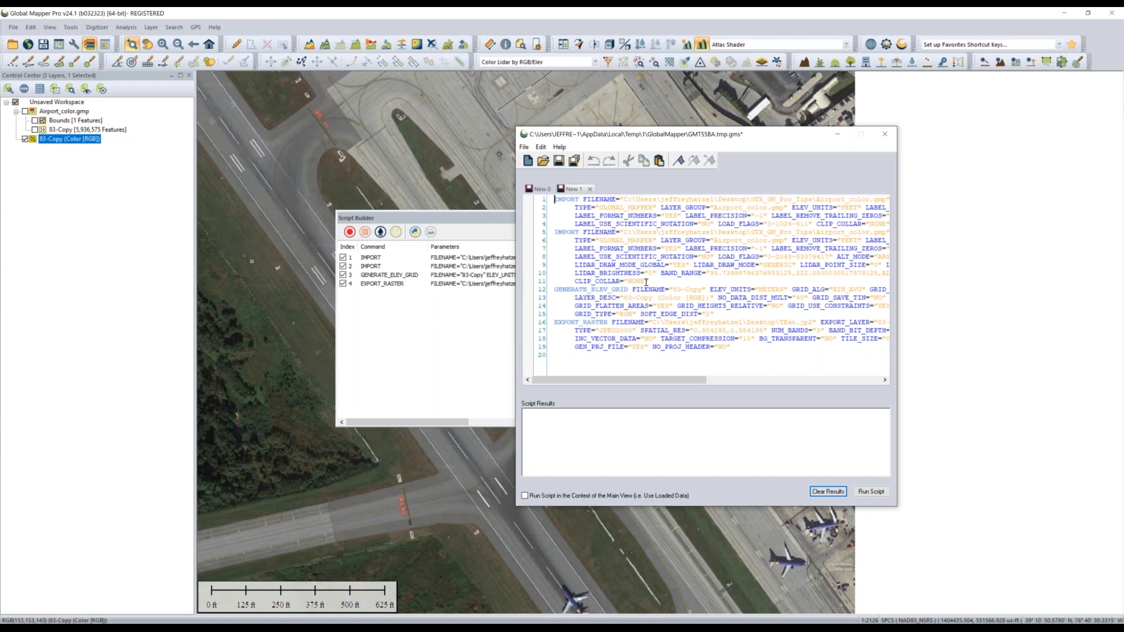
Close the script editor discarding the unsaved changes, then close the Script Builder and the main program window
{"action": "left_click", "coordinate": [884, 135]}
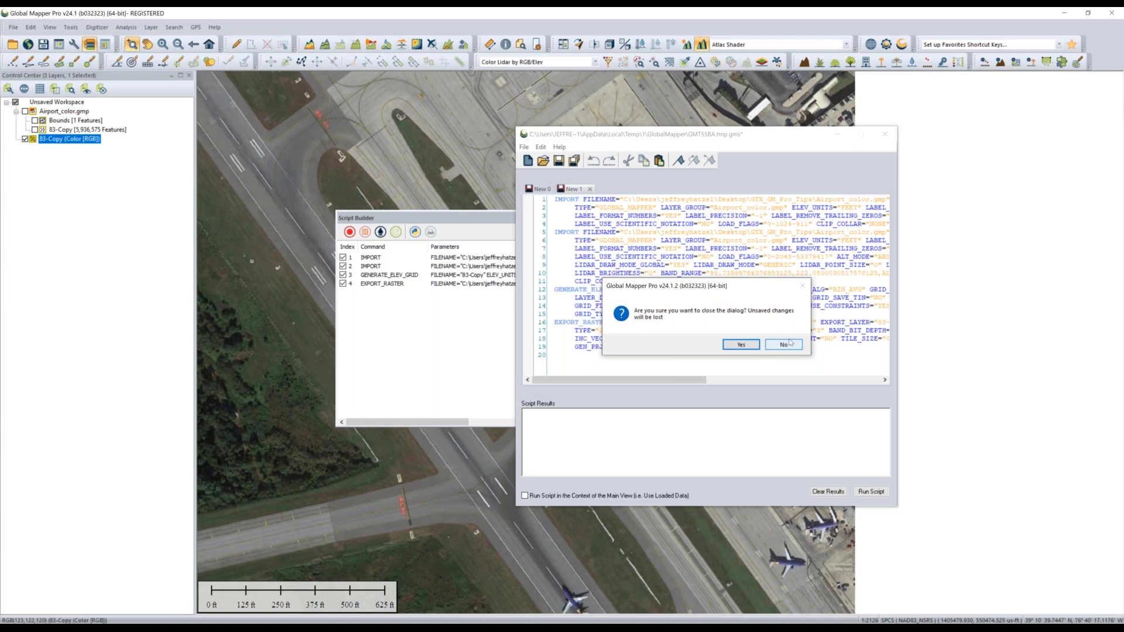
{"action": "left_click", "coordinate": [775, 347]}
{"action": "left_click", "coordinate": [885, 134]}
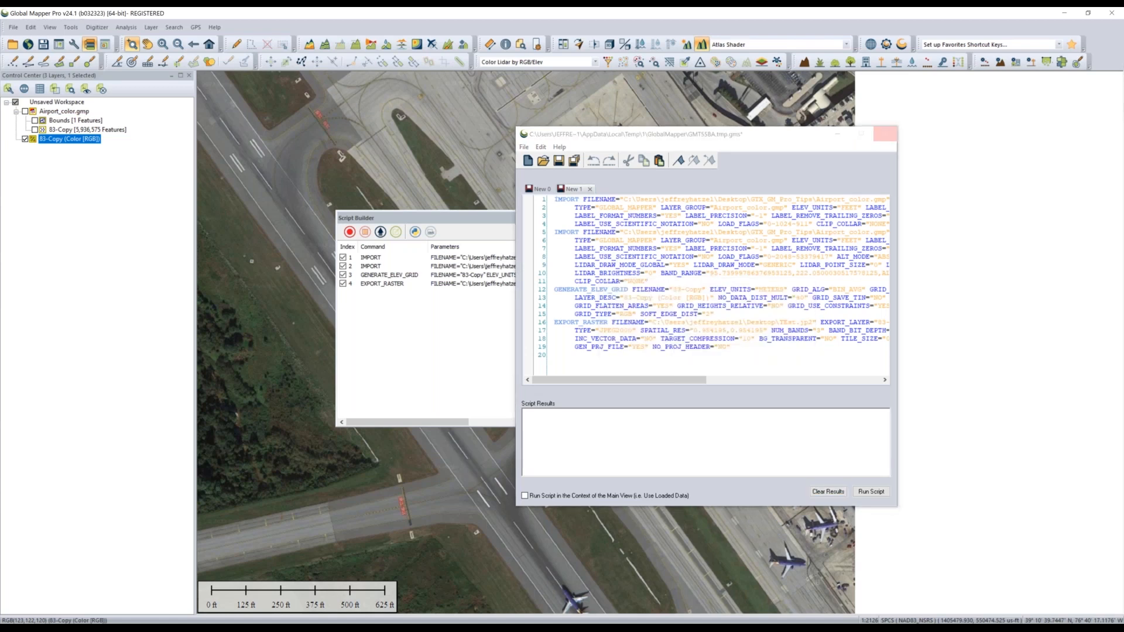
{"action": "left_click", "coordinate": [742, 346]}
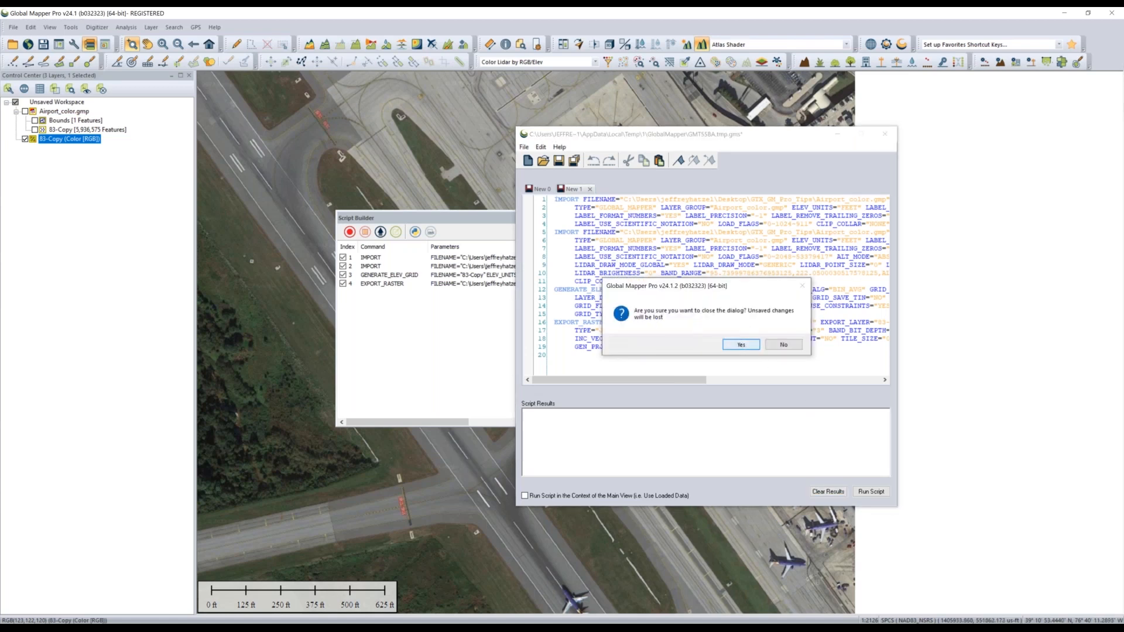
{"action": "left_click", "coordinate": [582, 218]}
{"action": "left_click", "coordinate": [1111, 13]}
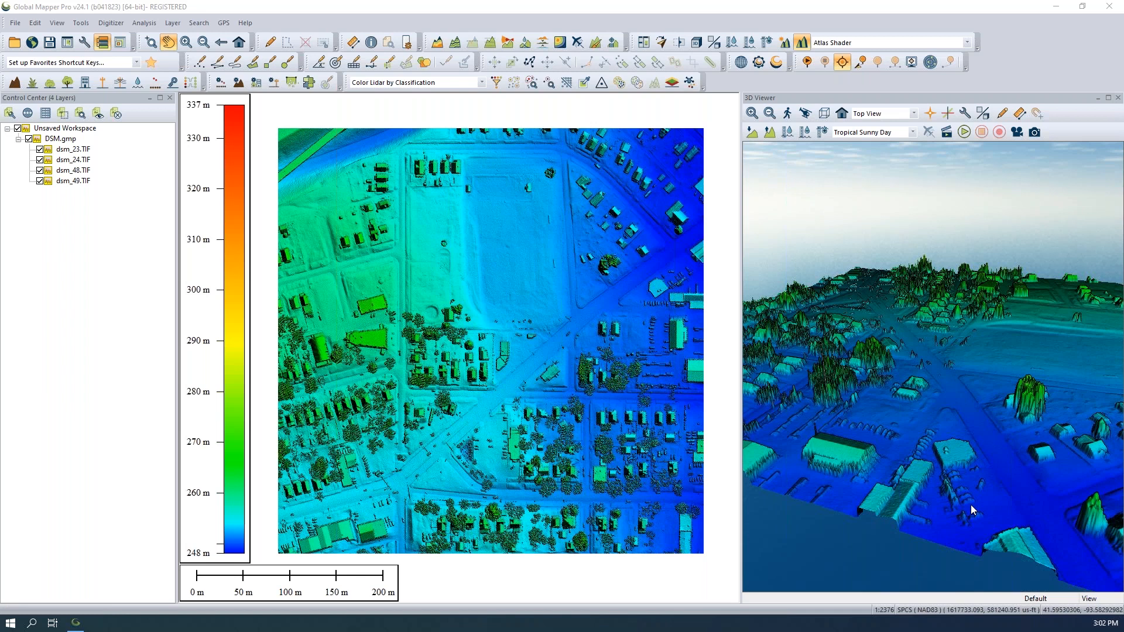
Examine the buildings, trees and roads of the DSM terrain from several angles in the 3D view
{"action": "left_click_drag", "start_coordinate": [964, 510], "coordinate": [877, 486]}
{"action": "left_click_drag", "start_coordinate": [966, 509], "coordinate": [946, 487]}
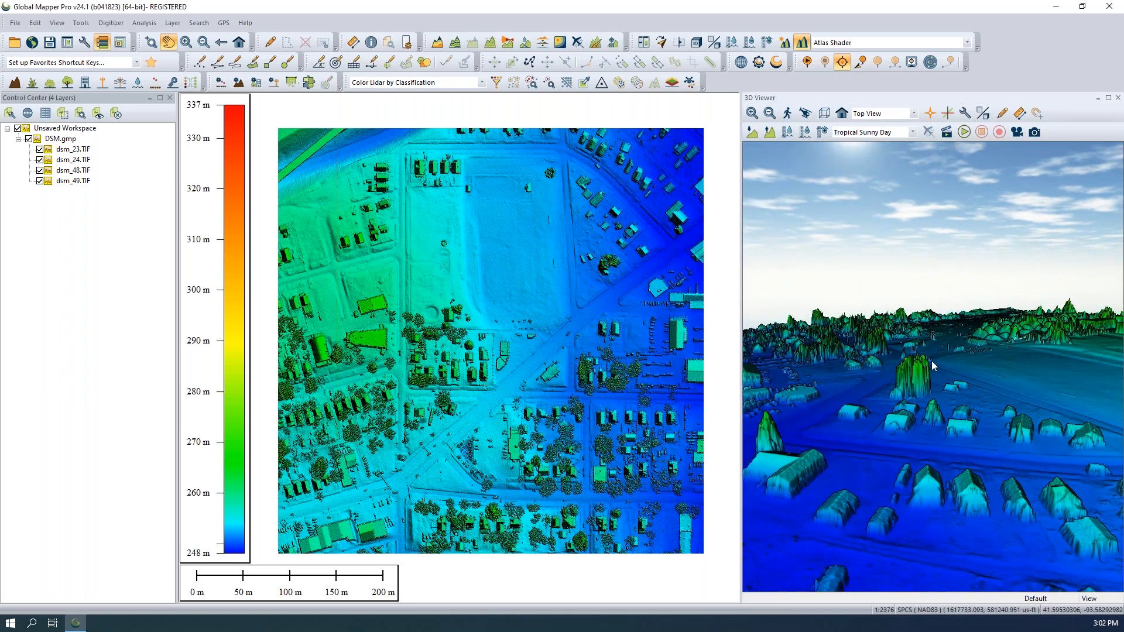
{"action": "left_click_drag", "start_coordinate": [949, 430], "coordinate": [885, 432]}
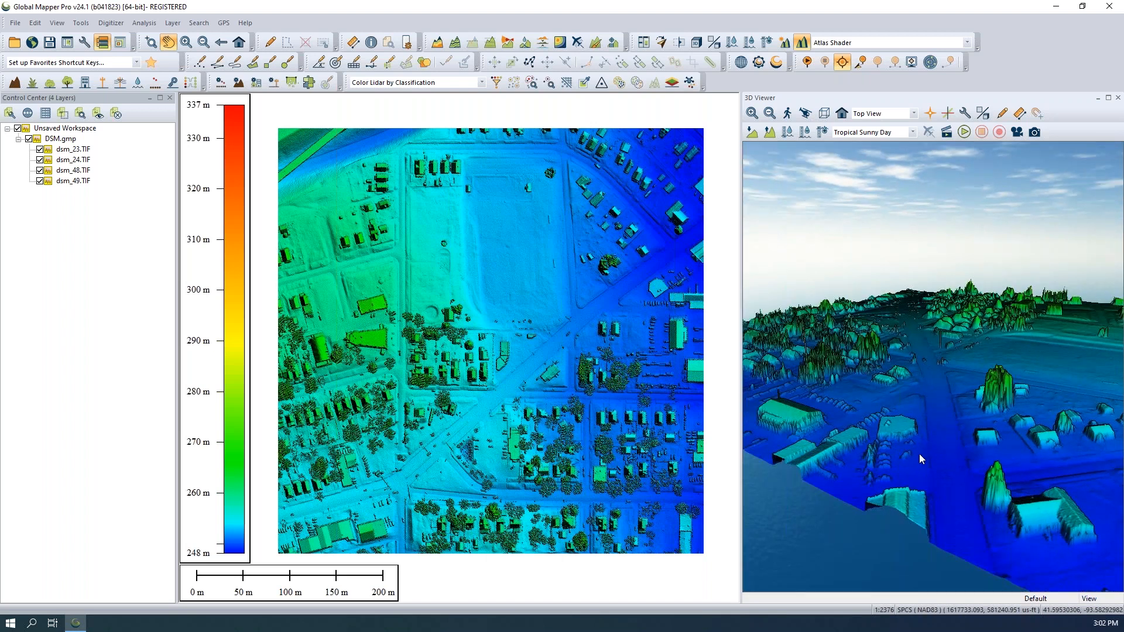
{"action": "left_click_drag", "start_coordinate": [884, 447], "coordinate": [863, 461]}
{"action": "left_click_drag", "start_coordinate": [946, 456], "coordinate": [890, 447]}
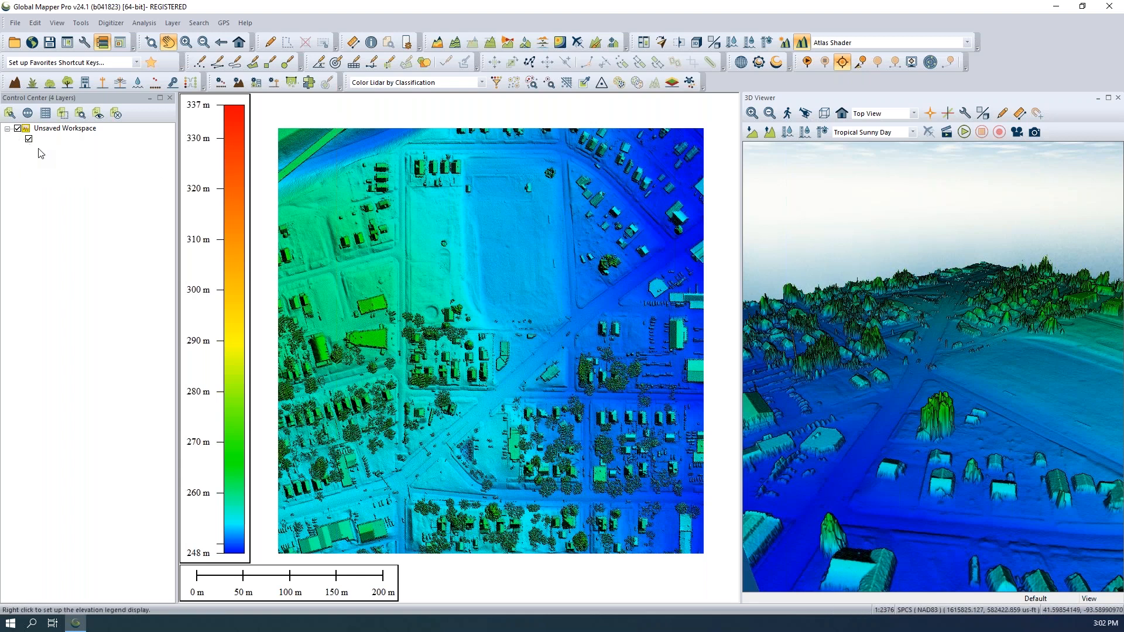
{"action": "left_click", "coordinate": [39, 149]}
{"action": "left_click", "coordinate": [40, 150]}
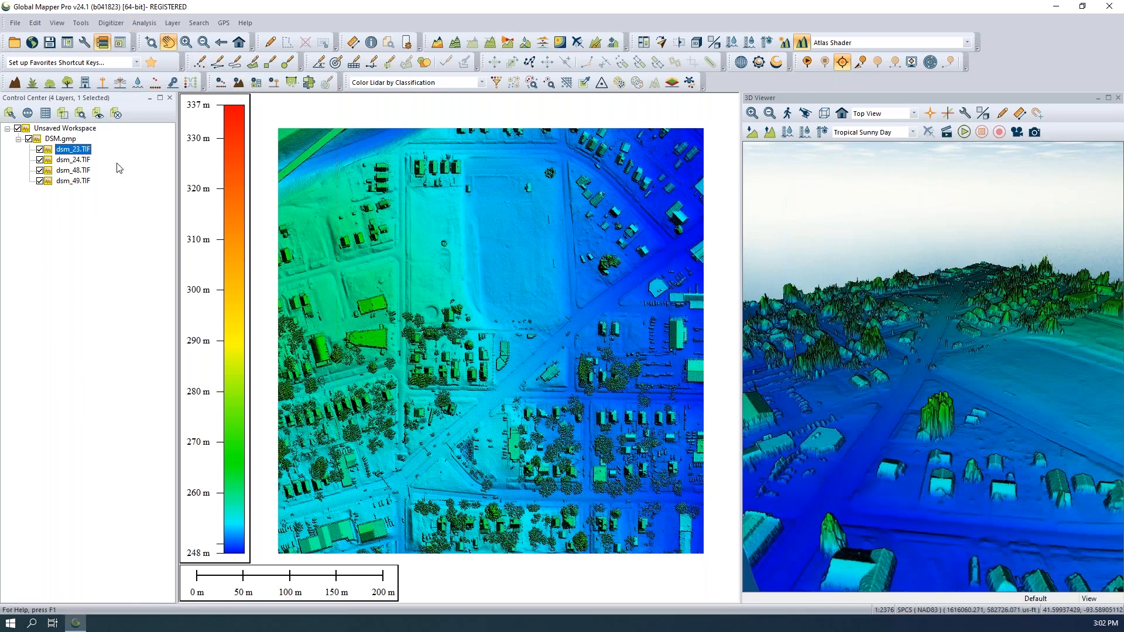
{"action": "left_click", "coordinate": [72, 219]}
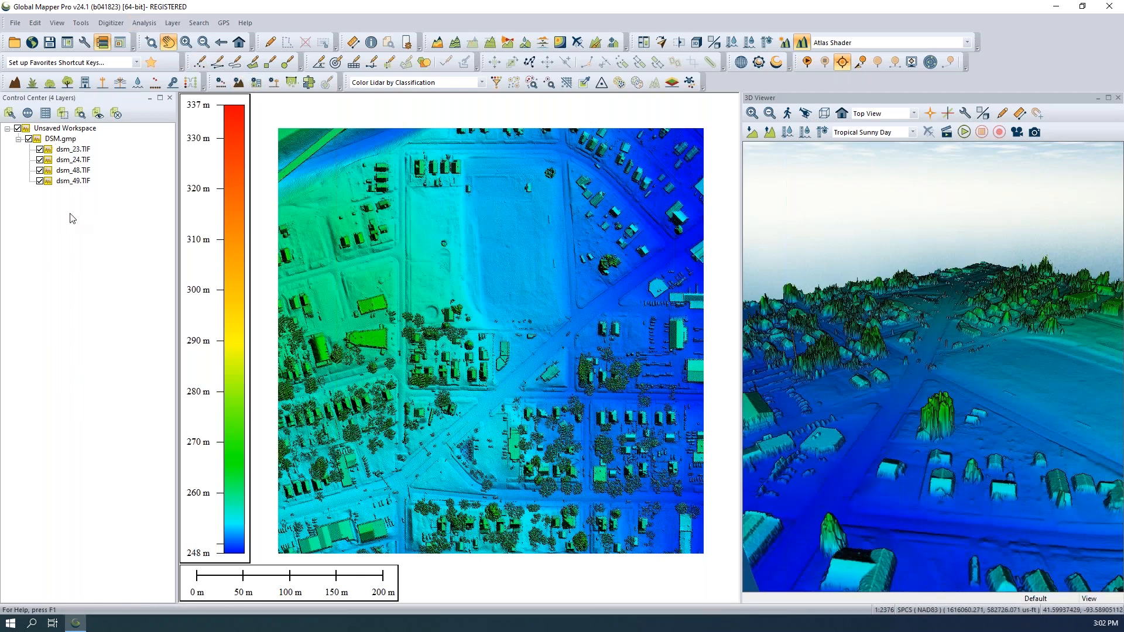
Create point clouds from all four DSM elevation layers, covering all loaded data
{"action": "left_click", "coordinate": [173, 23]}
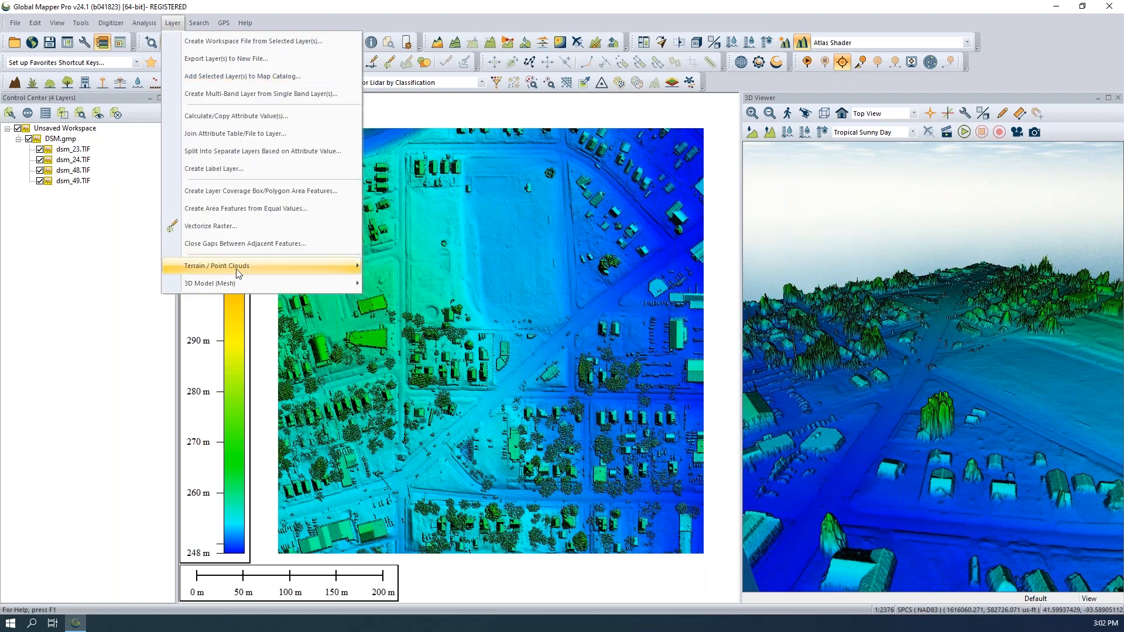
{"action": "mouse_move", "coordinate": [237, 269]}
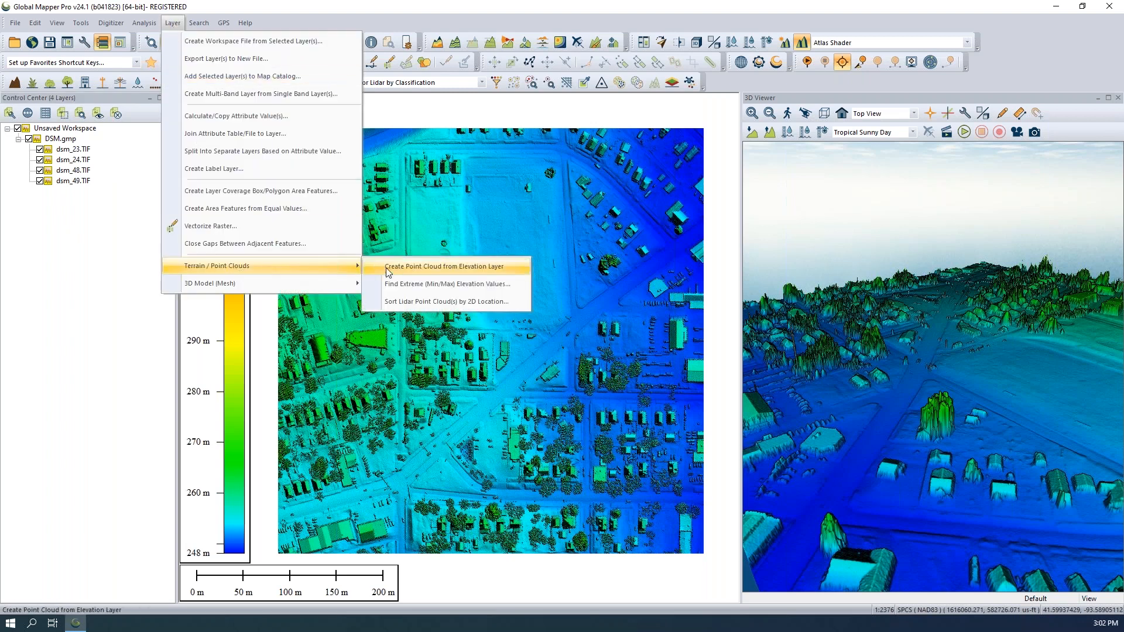
{"action": "left_click", "coordinate": [419, 268]}
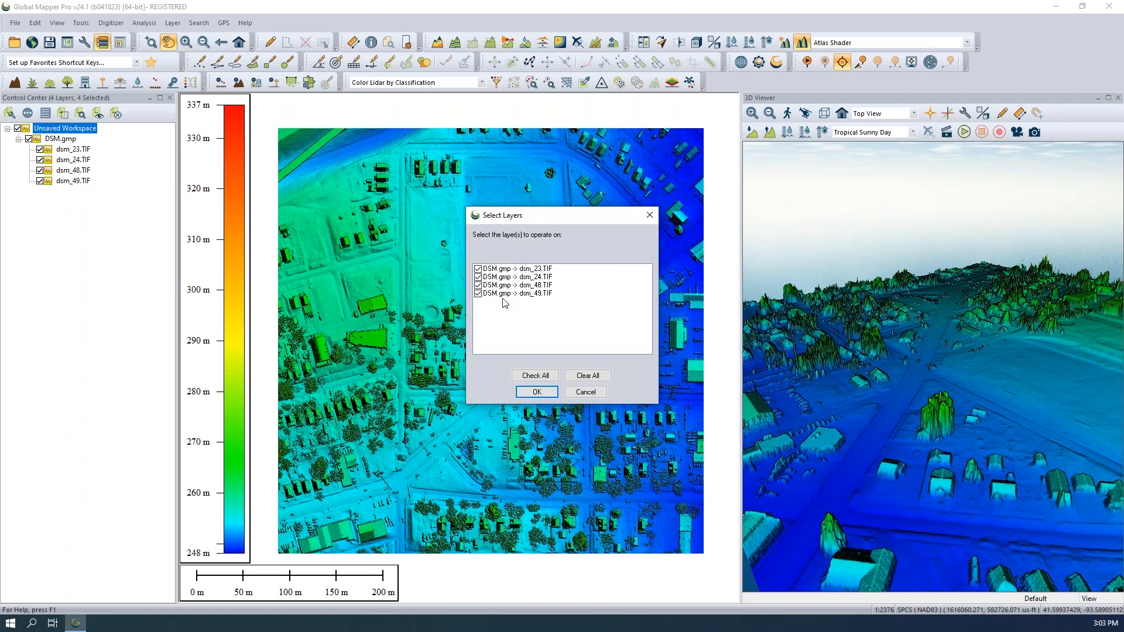
{"action": "left_click", "coordinate": [550, 396]}
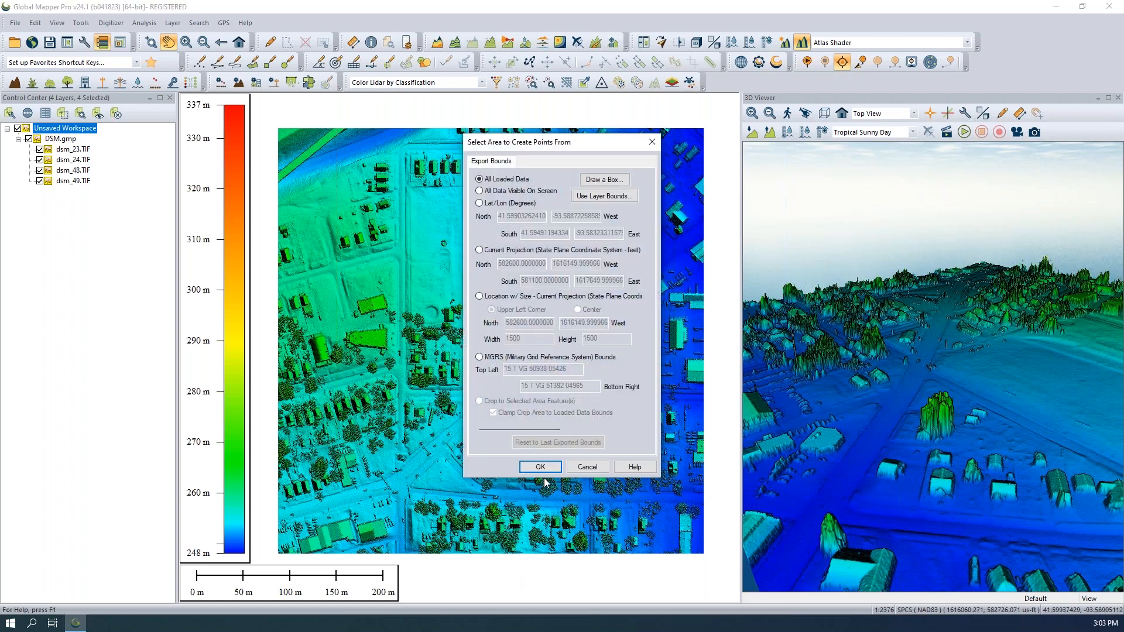
{"action": "left_click", "coordinate": [540, 466]}
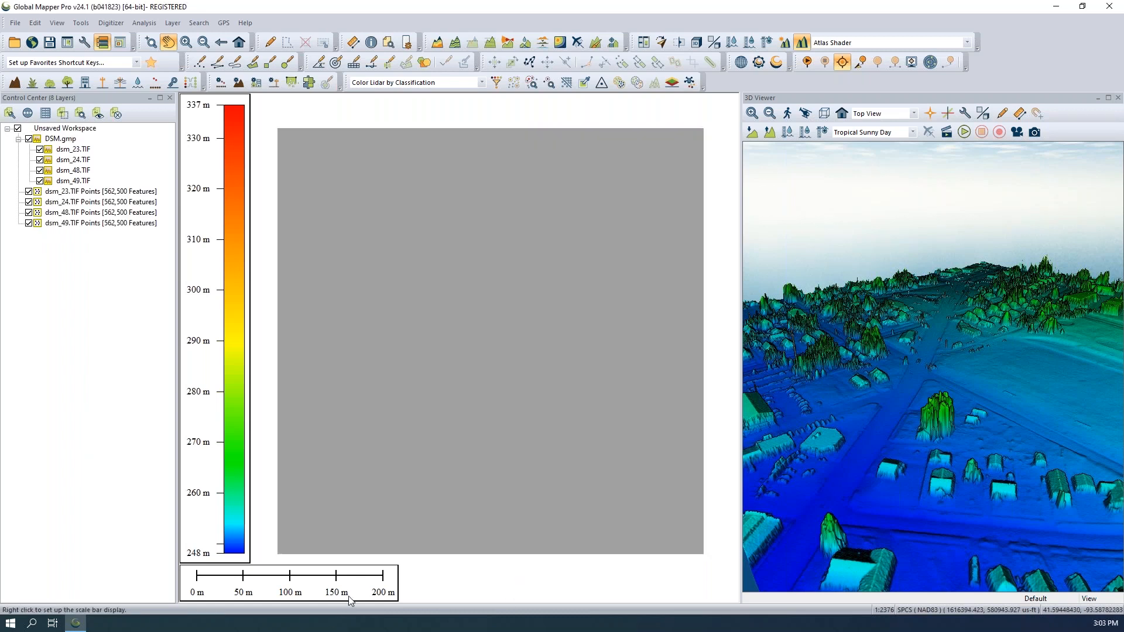
Color the new point clouds by RGB/Elev and hide the DSM.gmp terrain layers
{"action": "left_click", "coordinate": [425, 82]}
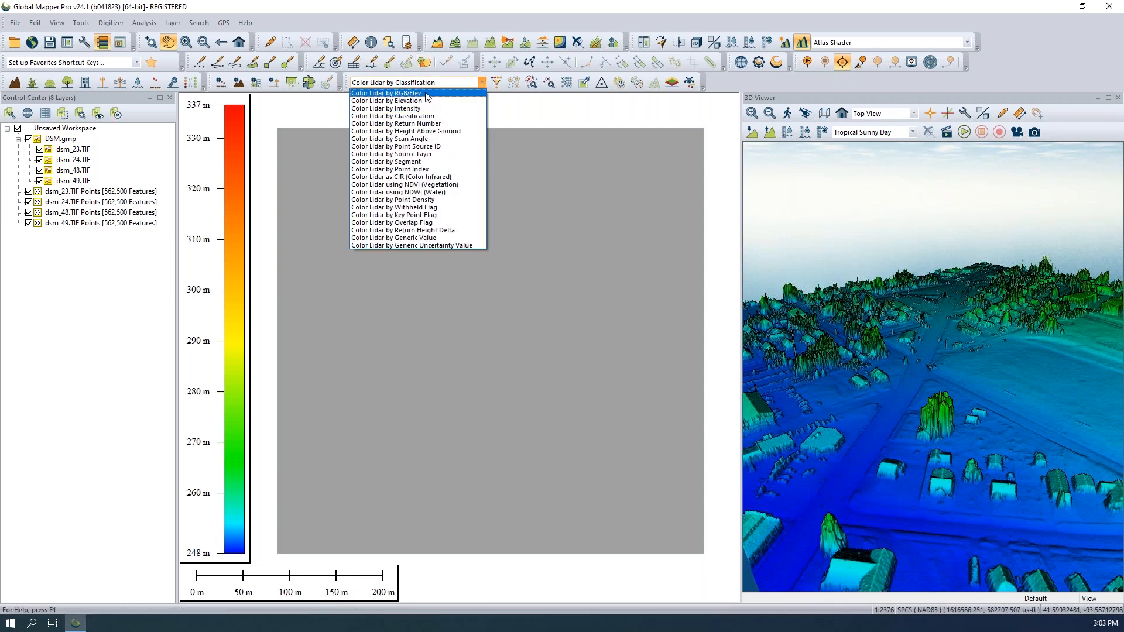
{"action": "left_click", "coordinate": [426, 94]}
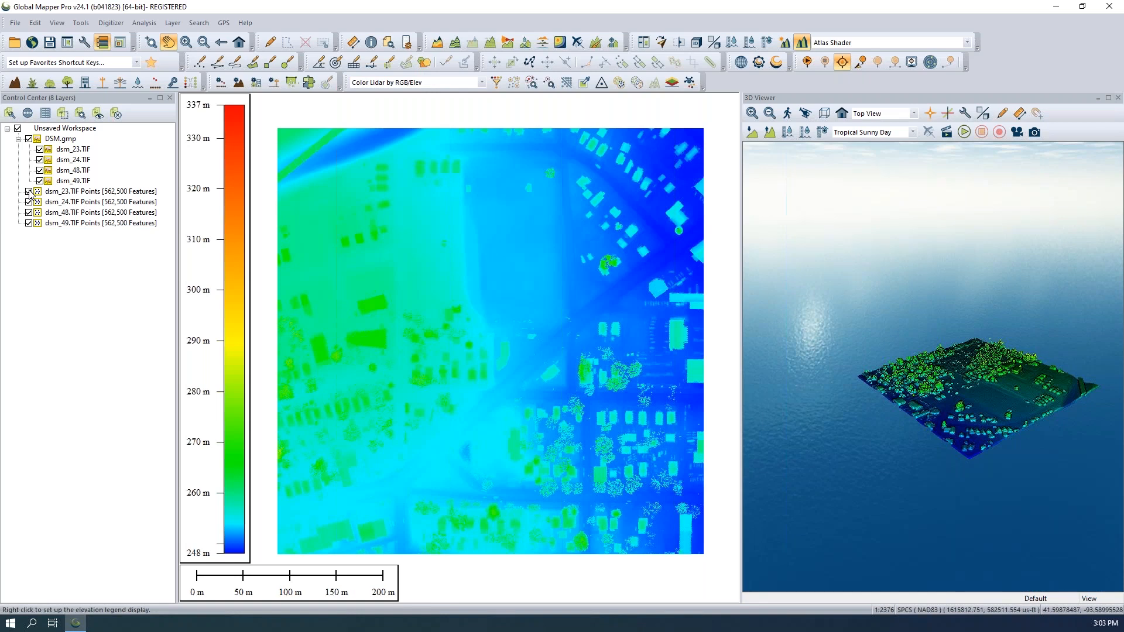
{"action": "left_click", "coordinate": [28, 139]}
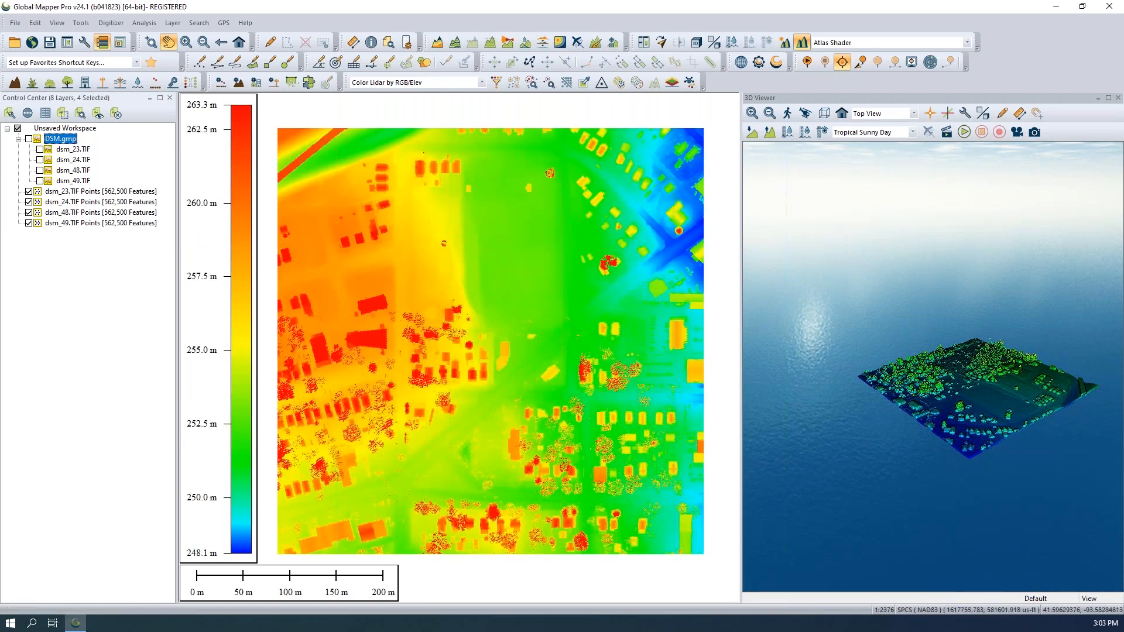
Inspect the point cloud's buildings and trees up close in 3D, and check the dsm_23.TIF points by hiding and reshowing them
{"action": "left_click_drag", "start_coordinate": [953, 427], "coordinate": [942, 359]}
{"action": "scroll", "coordinate": [1004, 446], "scroll_direction": "up", "scroll_amount": 8}
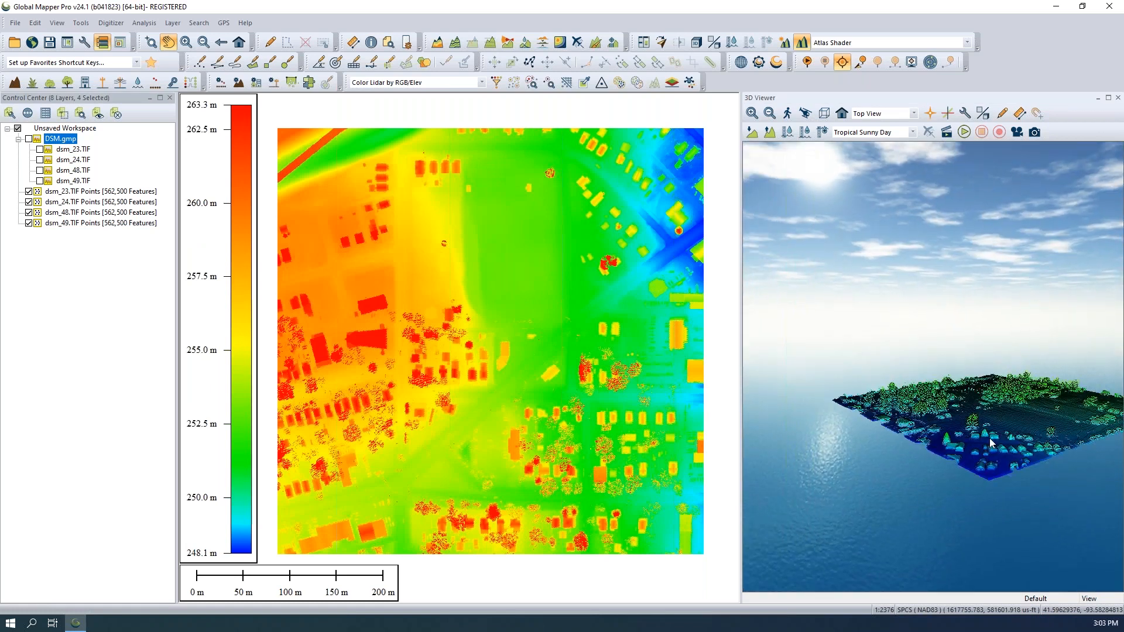
{"action": "scroll", "coordinate": [1003, 447], "scroll_direction": "up", "scroll_amount": 5}
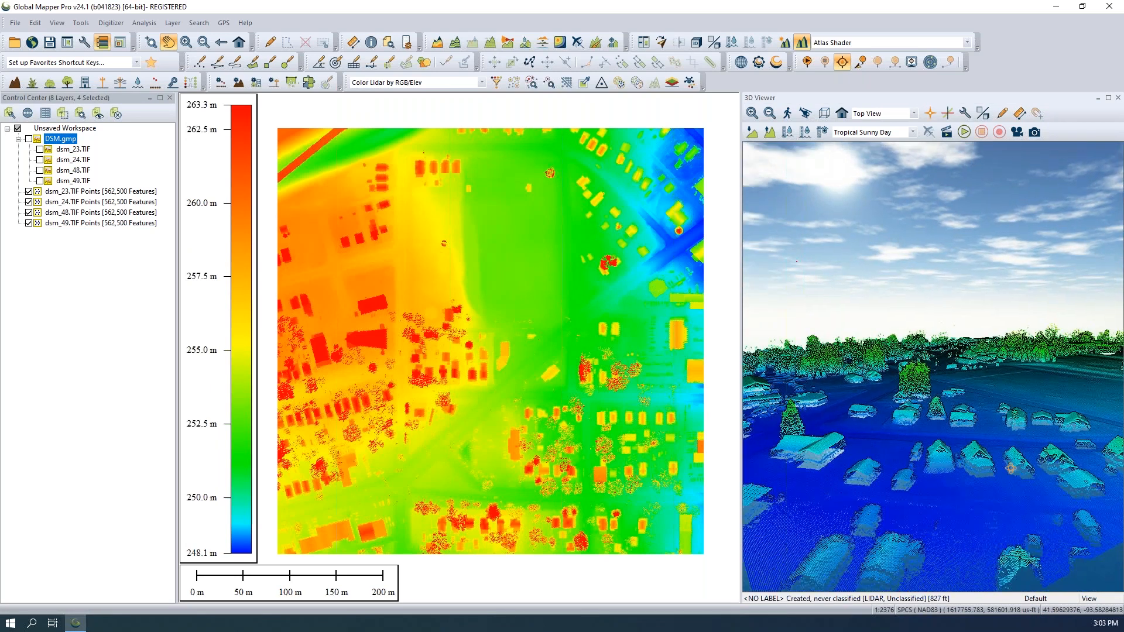
{"action": "left_click_drag", "start_coordinate": [1030, 431], "coordinate": [943, 468]}
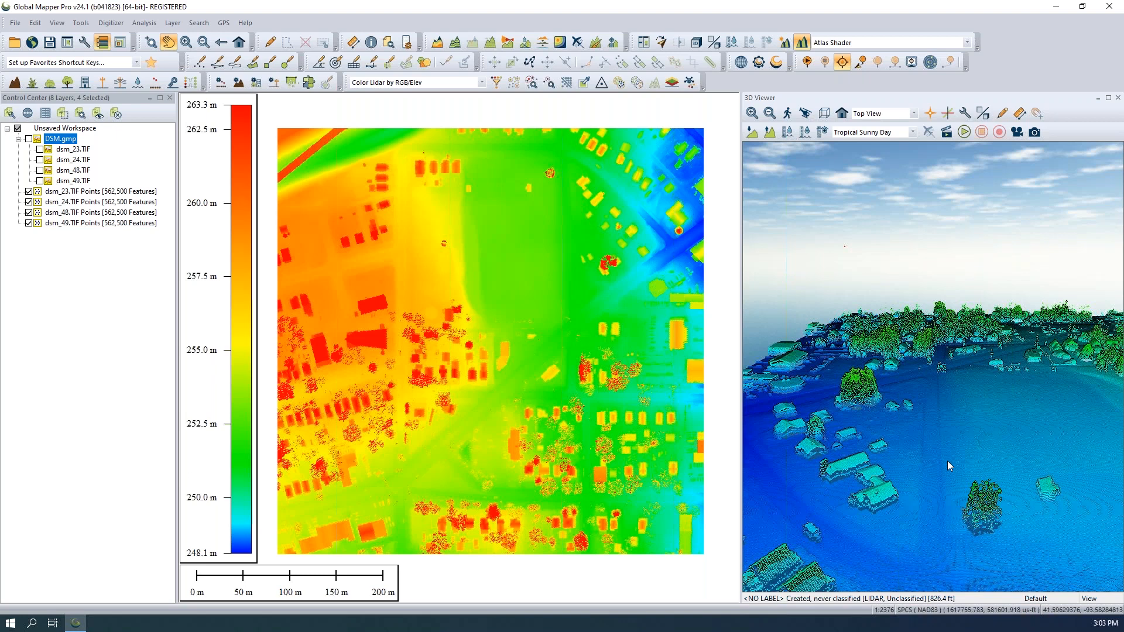
{"action": "left_click", "coordinate": [29, 192]}
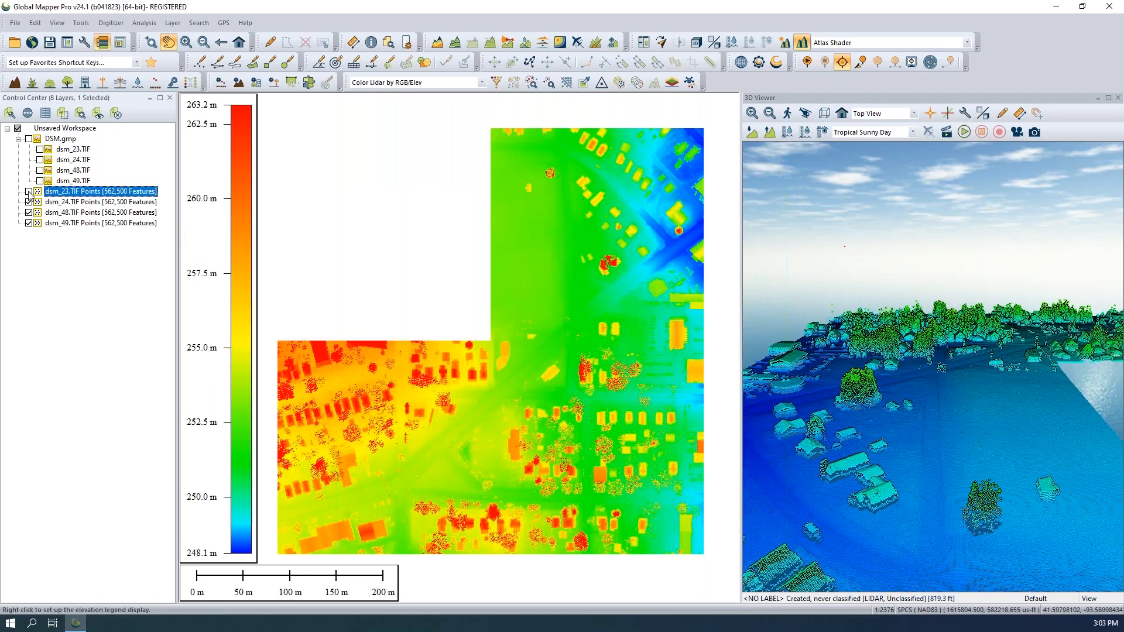
{"action": "left_click", "coordinate": [29, 191]}
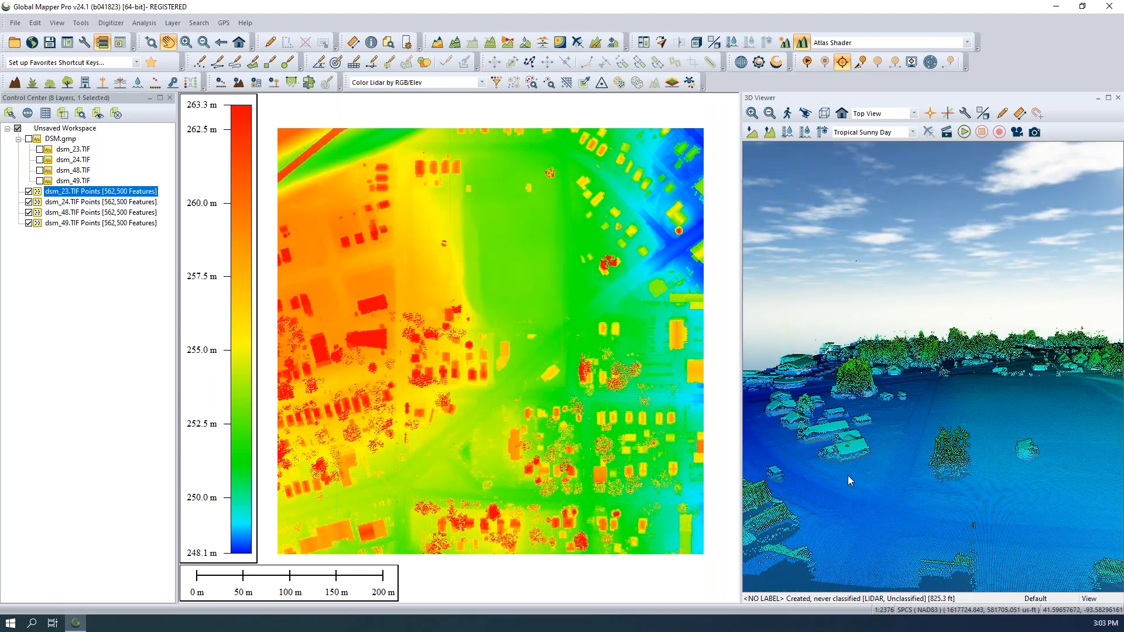
Preview the point clouds colored by intensity and by return number, and finish with coloring by classification
{"action": "left_click", "coordinate": [446, 85]}
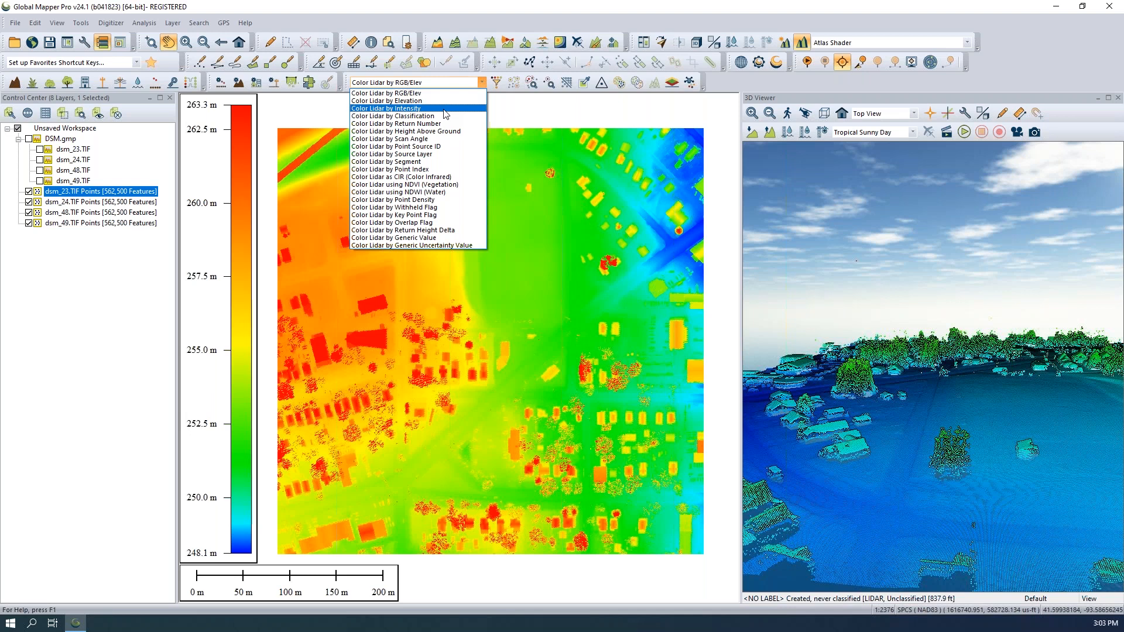
{"action": "left_click", "coordinate": [447, 109]}
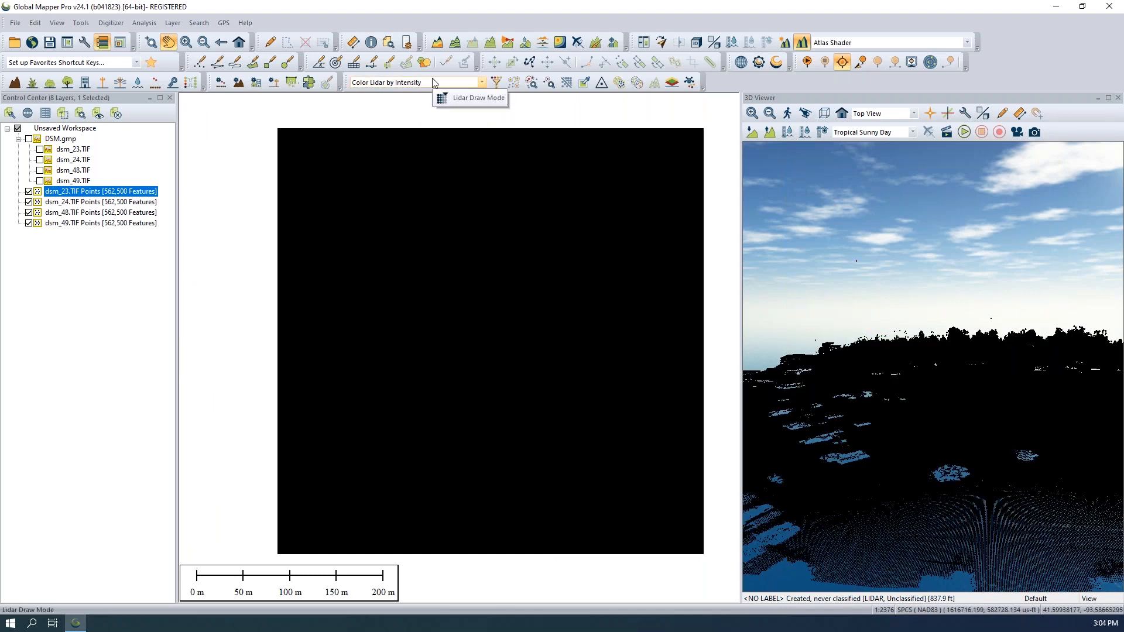
{"action": "left_click", "coordinate": [433, 83]}
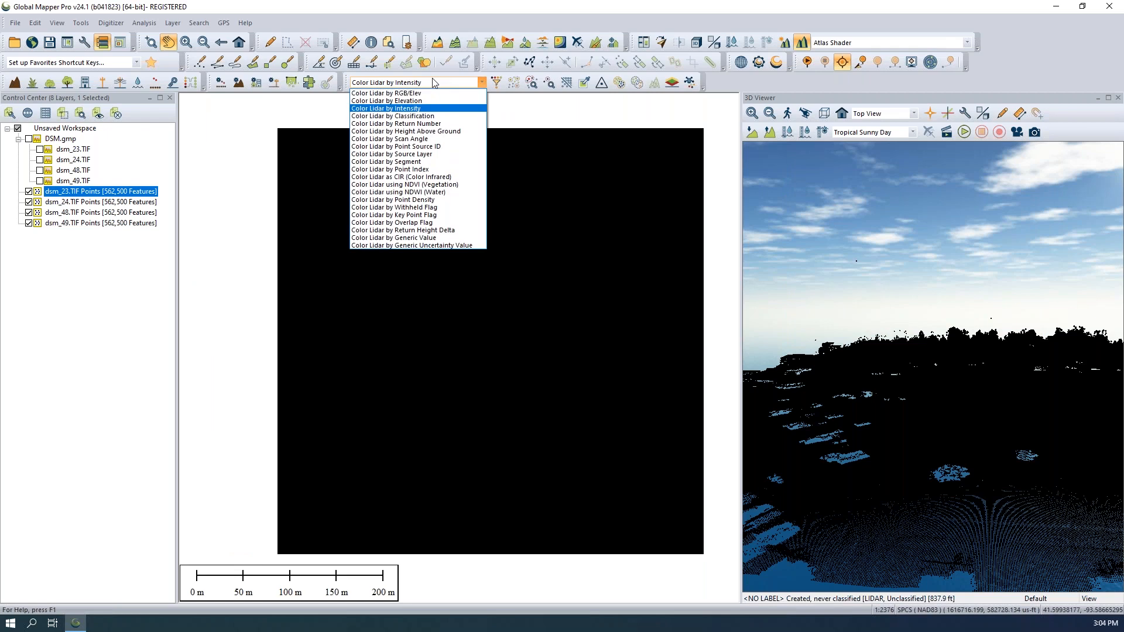
{"action": "left_click", "coordinate": [430, 125]}
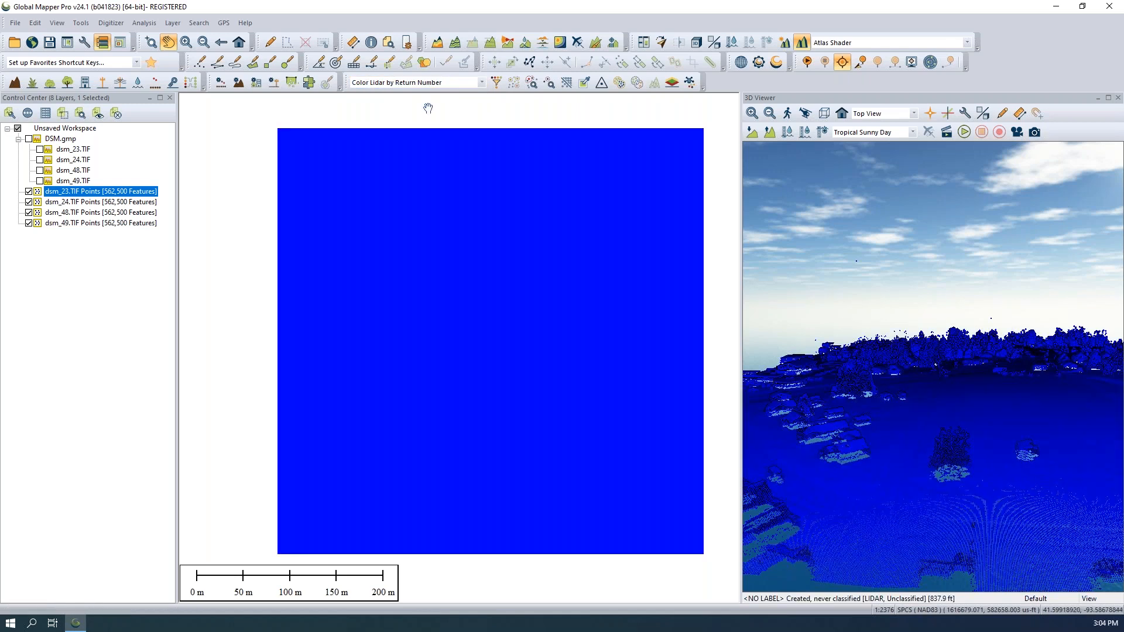
{"action": "left_click", "coordinate": [420, 84]}
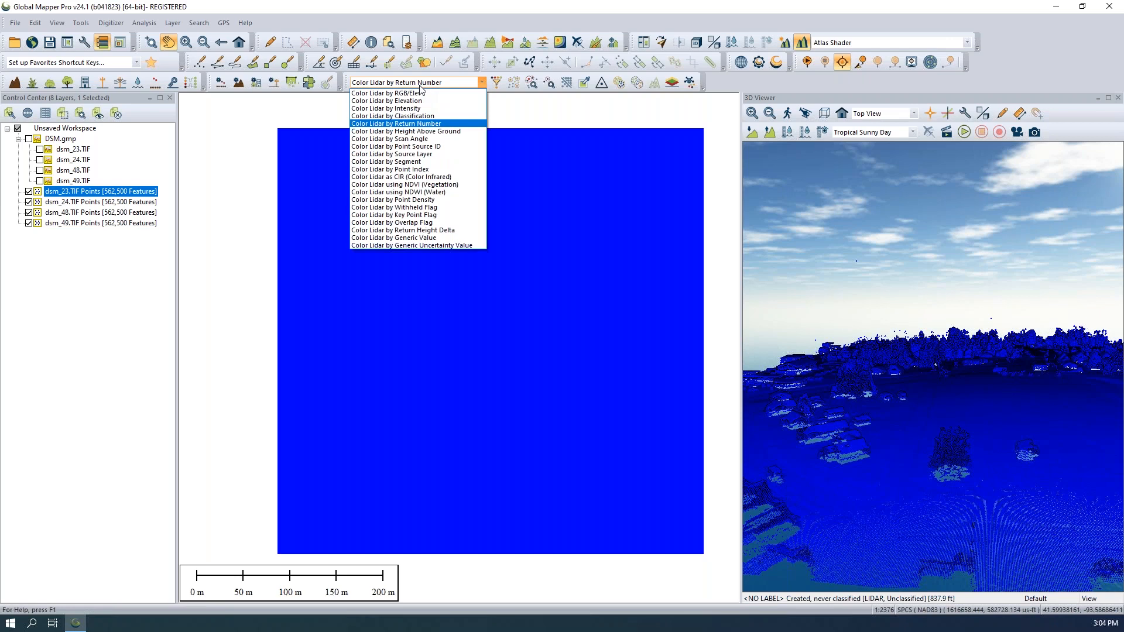
{"action": "left_click", "coordinate": [426, 117]}
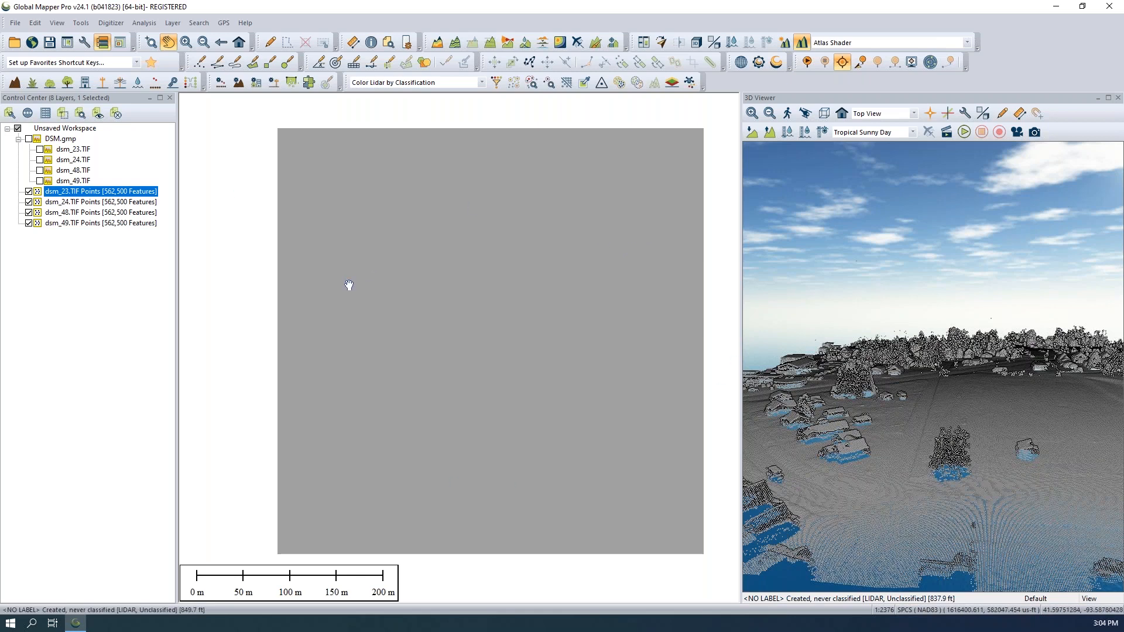
Run automatic ground classification on all four DSM point clouds with the preset parameters and inspect the ground points in 3D
{"action": "left_click", "coordinate": [238, 87]}
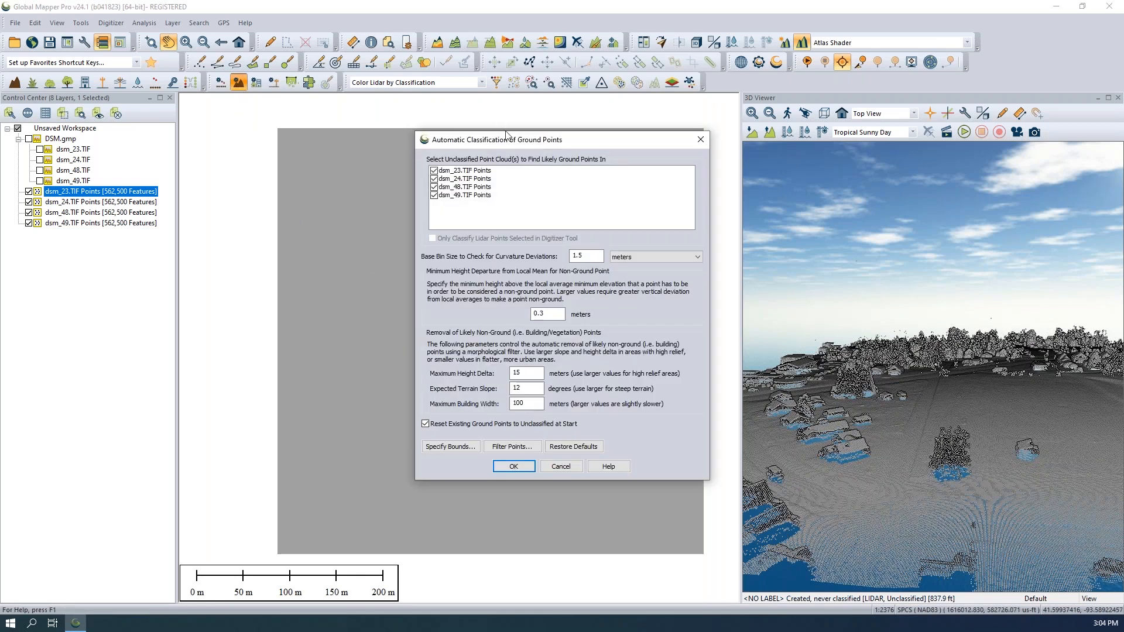
{"action": "left_click_drag", "start_coordinate": [496, 142], "coordinate": [423, 123]}
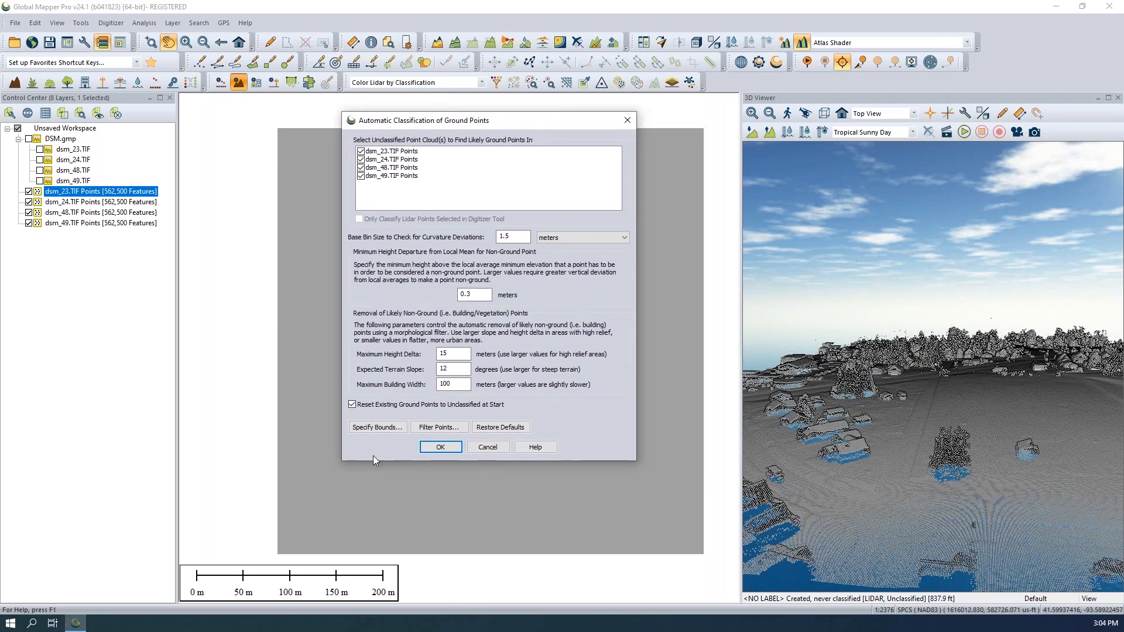
{"action": "left_click", "coordinate": [441, 448]}
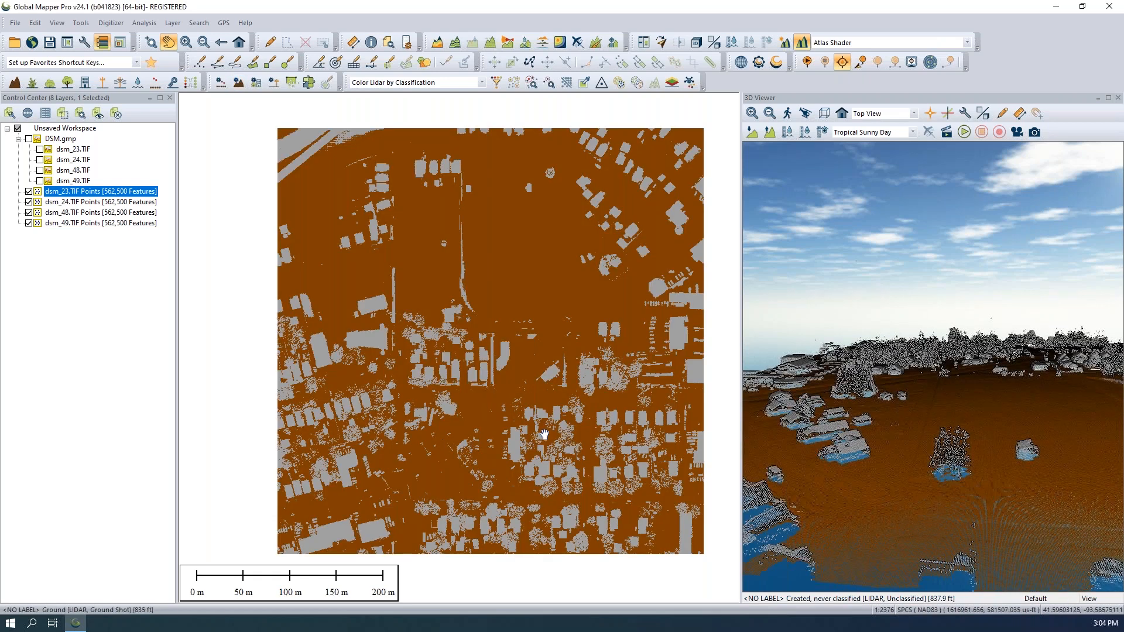
{"action": "mouse_move", "coordinate": [913, 452]}
{"action": "left_mouse_down"}
{"action": "mouse_move", "coordinate": [915, 515]}
{"action": "mouse_move", "coordinate": [844, 468]}
{"action": "mouse_move", "coordinate": [813, 471]}
{"action": "mouse_move", "coordinate": [918, 456]}
{"action": "left_mouse_up"}
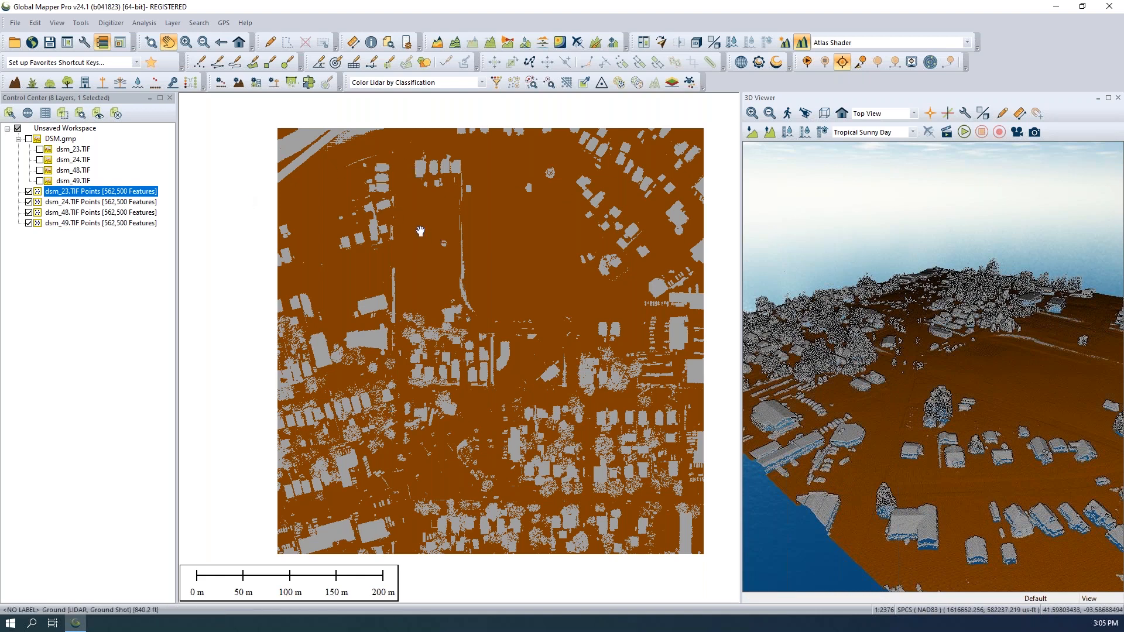
Set up an elevation grid from all four point clouds, filtering the lidar points to the Ground class only
{"action": "left_click", "coordinate": [438, 44]}
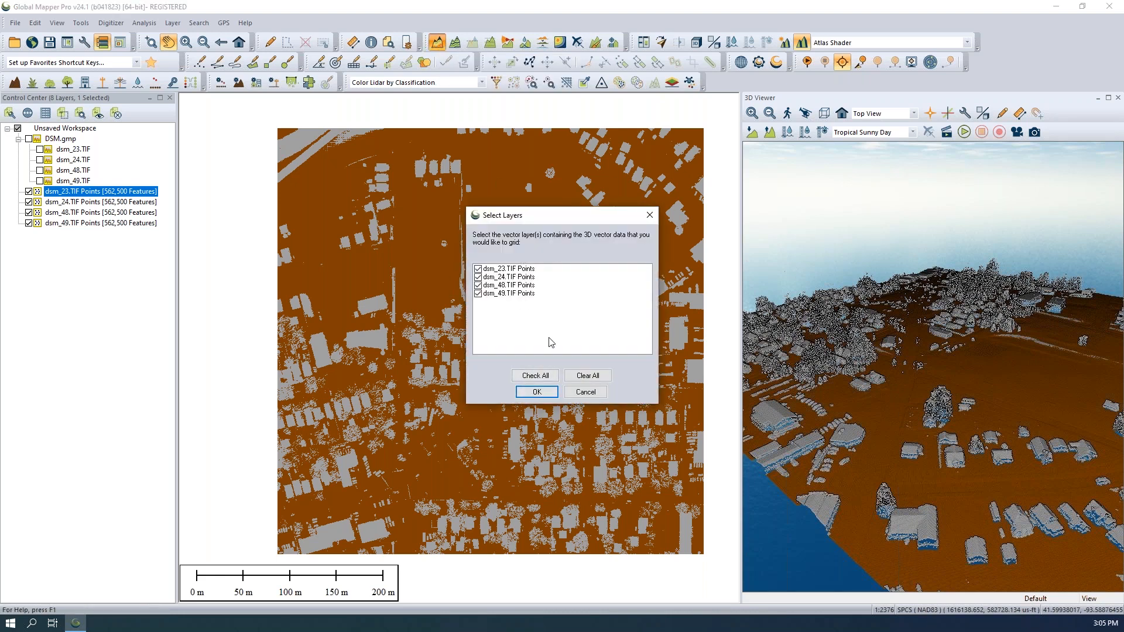
{"action": "left_click", "coordinate": [537, 398]}
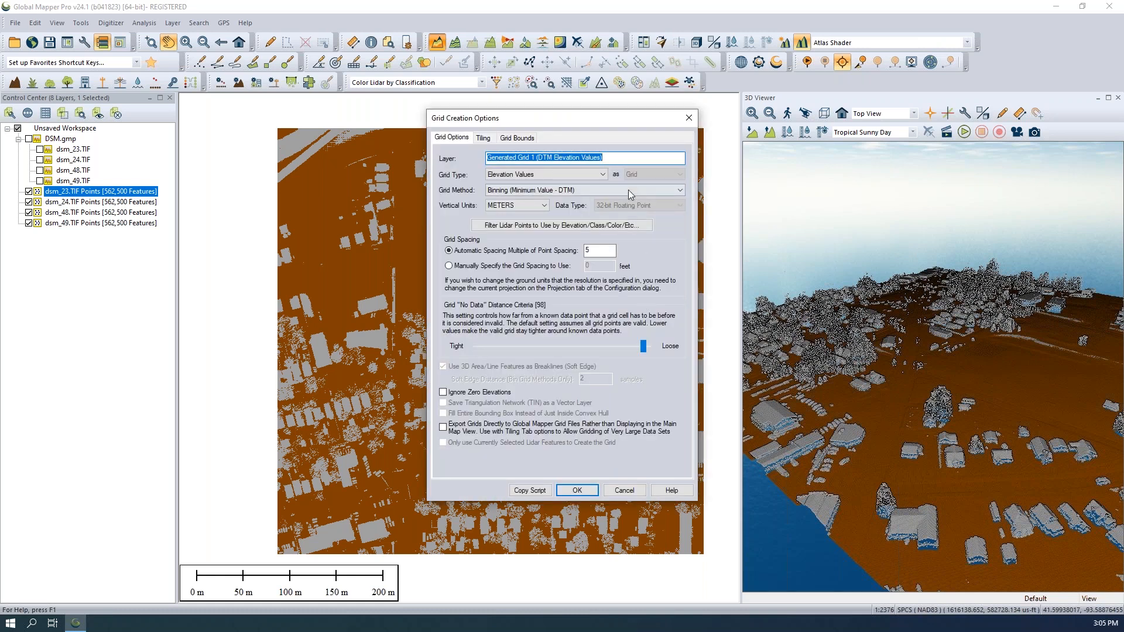
{"action": "left_click", "coordinate": [589, 227]}
{"action": "left_click", "coordinate": [593, 317]}
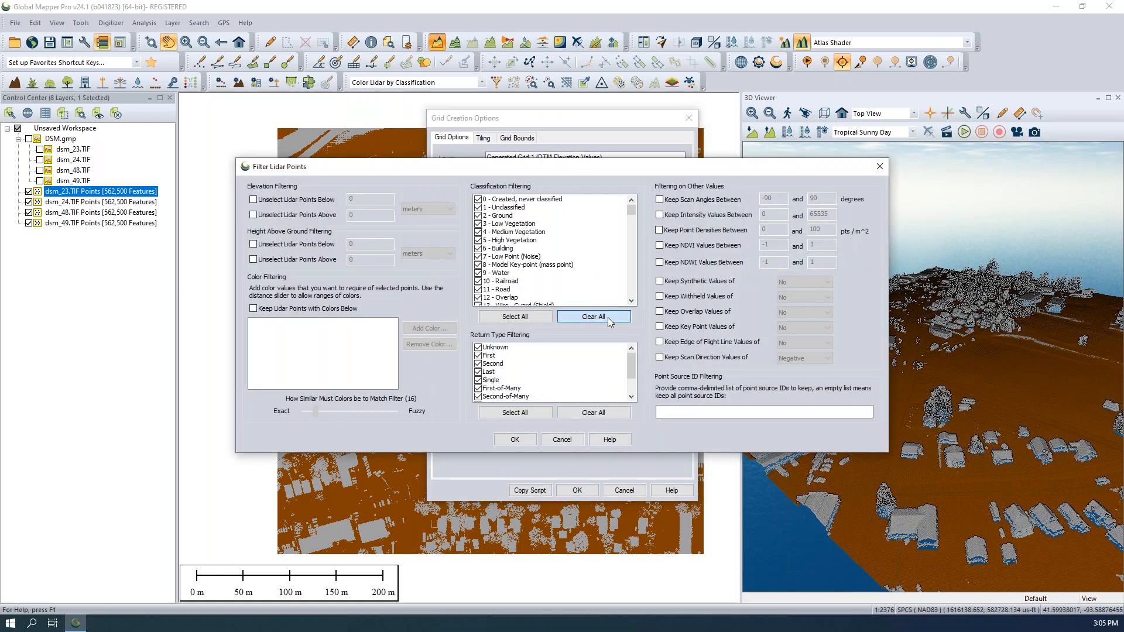
{"action": "left_click", "coordinate": [478, 216]}
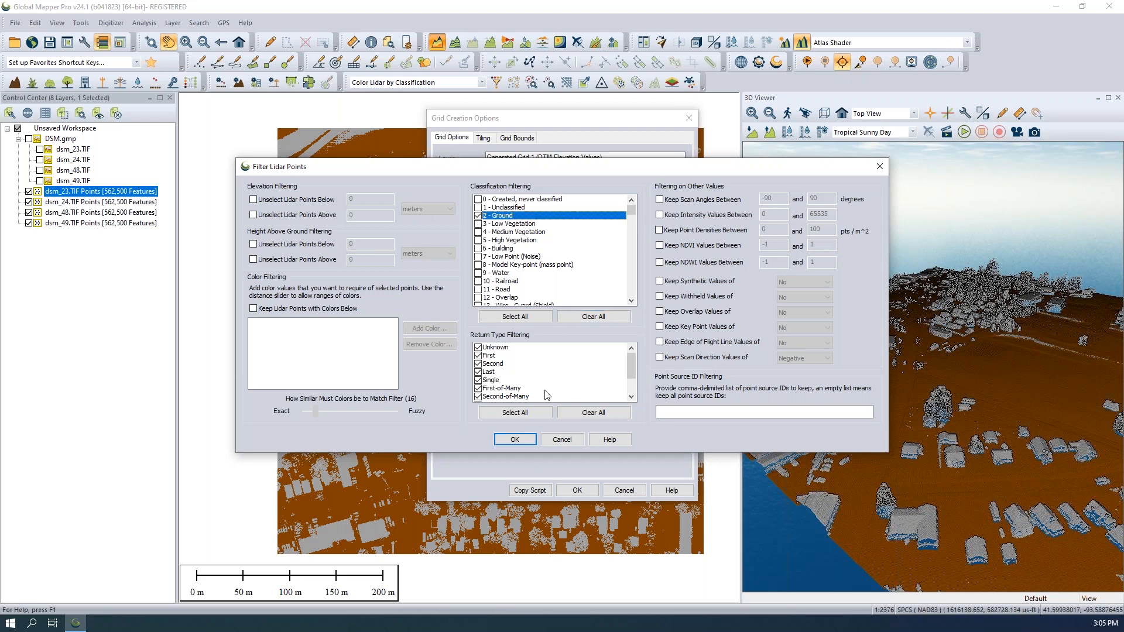
{"action": "left_click", "coordinate": [514, 439]}
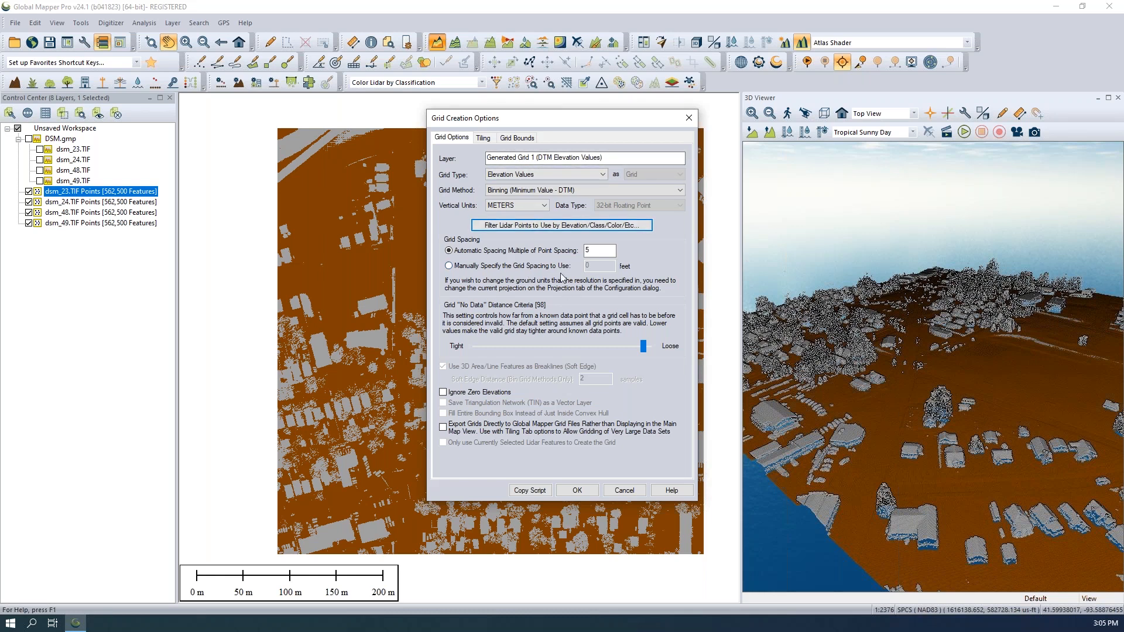
Set the grid spacing manually to 1 foot and generate the DTM elevation grid with minimum value binning
{"action": "left_click", "coordinate": [523, 266]}
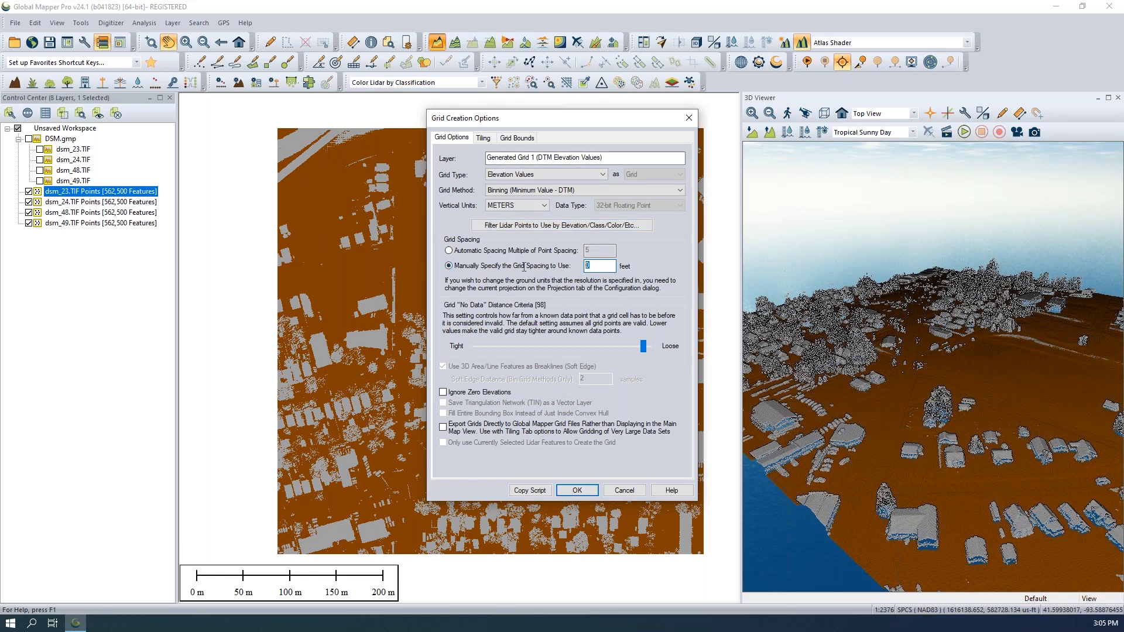
{"action": "type", "text": "1"}
{"action": "left_click", "coordinate": [580, 490]}
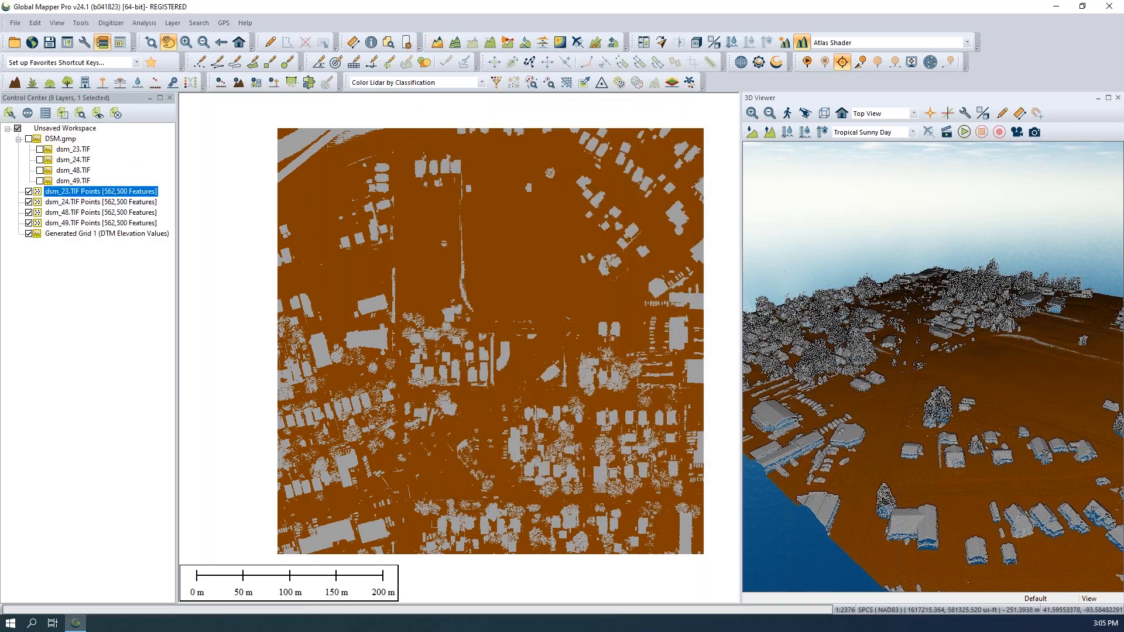
Hide all four point cloud layers and inspect the generated bare-earth terrain in the 3D view
{"action": "left_click", "coordinate": [29, 192]}
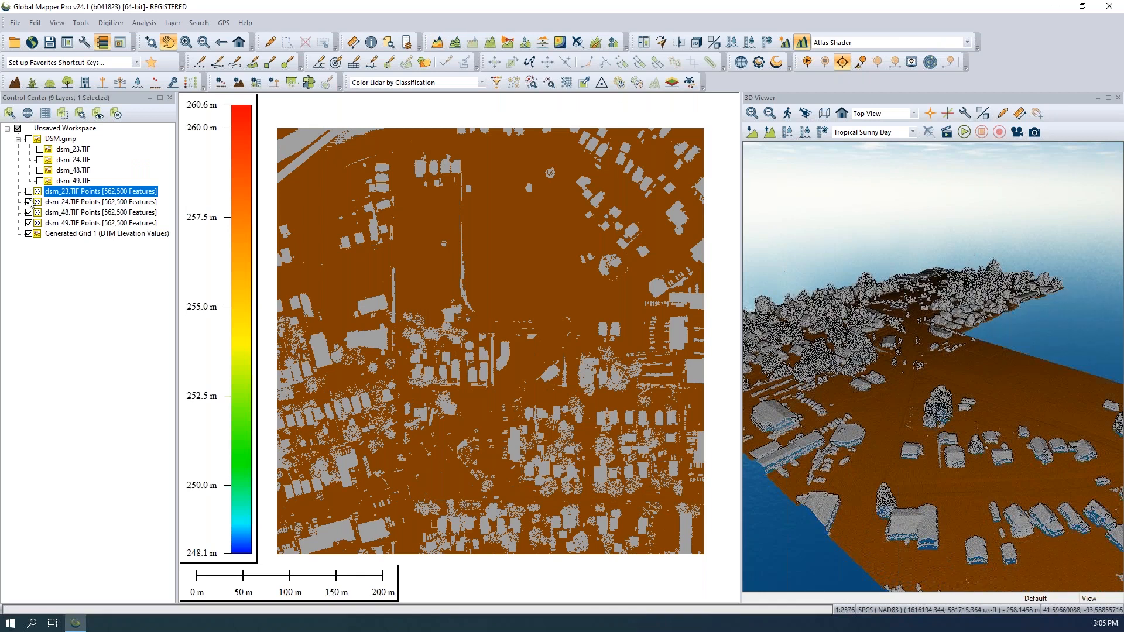
{"action": "left_click", "coordinate": [29, 202]}
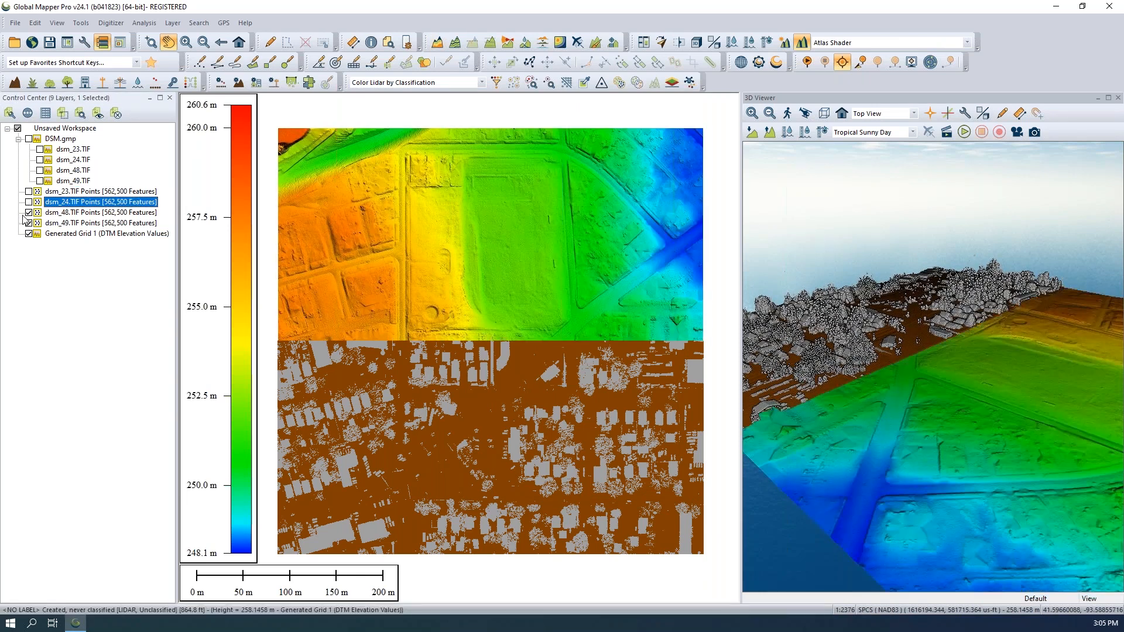
{"action": "left_click", "coordinate": [28, 212]}
{"action": "left_click", "coordinate": [29, 223]}
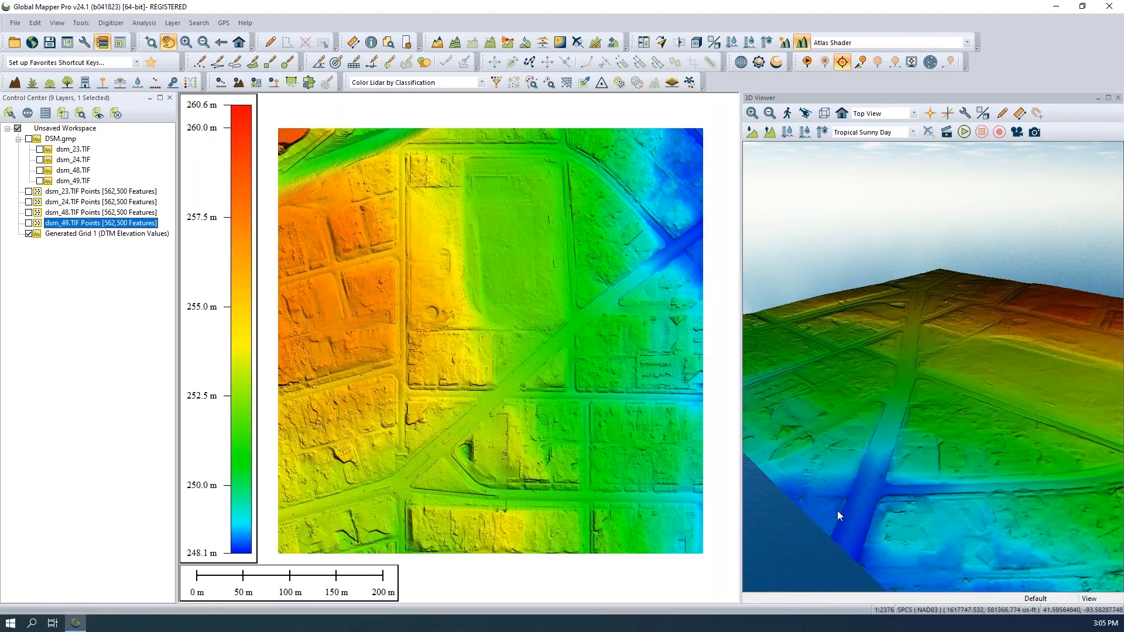
{"action": "left_click_drag", "start_coordinate": [883, 513], "coordinate": [835, 400]}
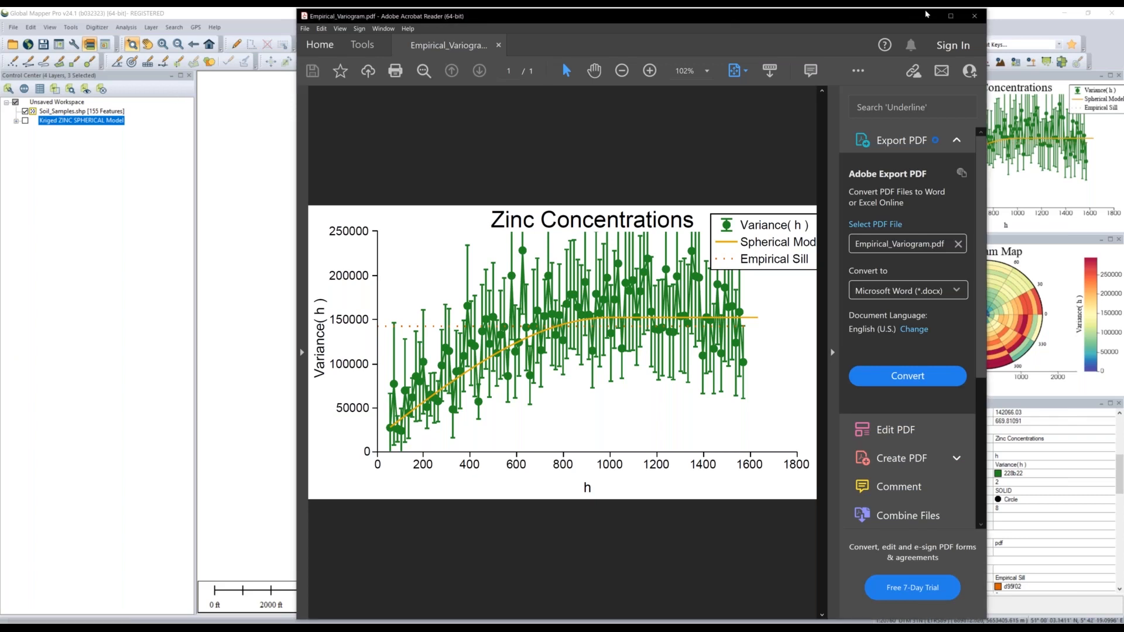
Close the exported Empirical_Variogram.pdf and return to the soil samples workspace in Global Mapper
{"action": "left_click", "coordinate": [974, 16]}
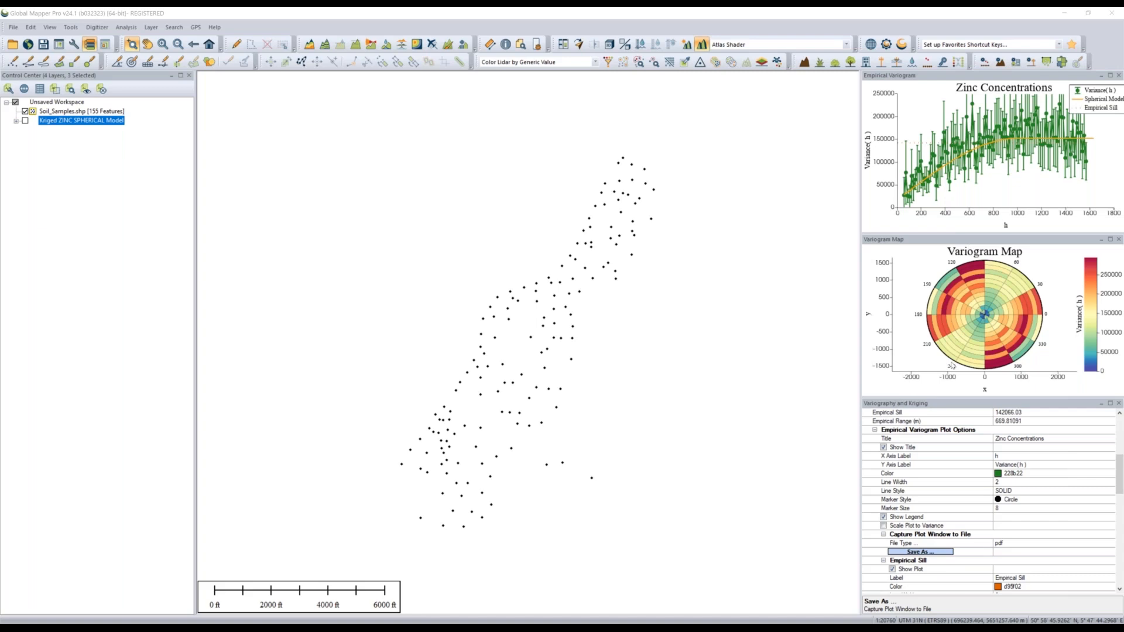
Review the variogram map settings, the theoretical variogram data models, and the kriging grid spacing and spherical data model settings
{"action": "scroll", "coordinate": [950, 448], "scroll_direction": "down", "scroll_amount": 1}
{"action": "scroll", "coordinate": [951, 448], "scroll_direction": "down", "scroll_amount": 5}
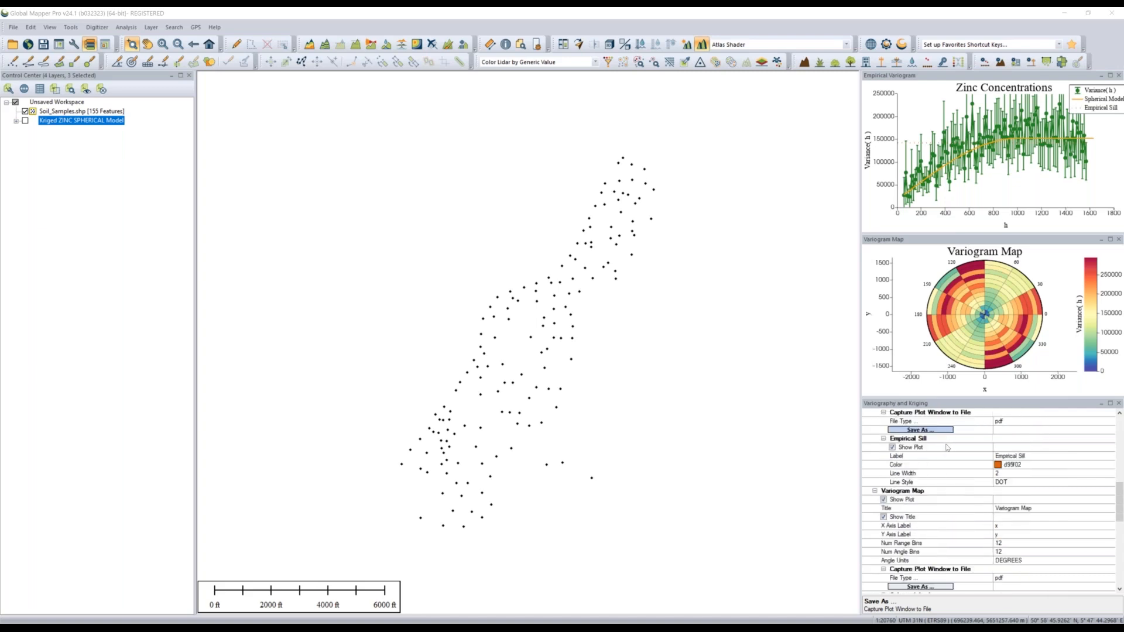
{"action": "scroll", "coordinate": [940, 448], "scroll_direction": "down", "scroll_amount": 4}
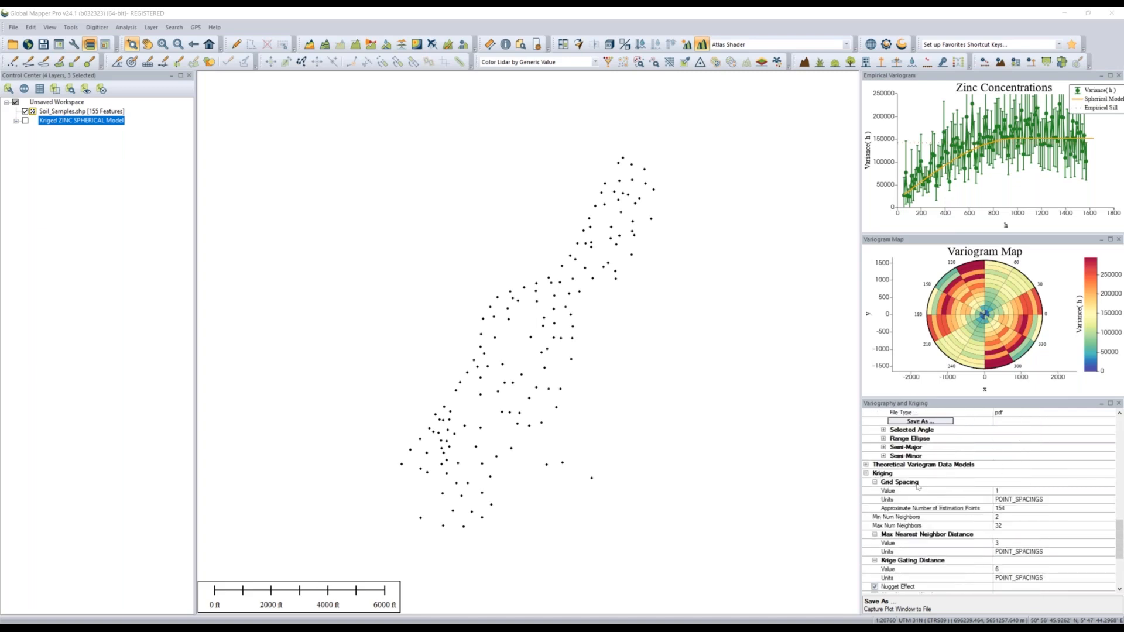
{"action": "left_click", "coordinate": [866, 465]}
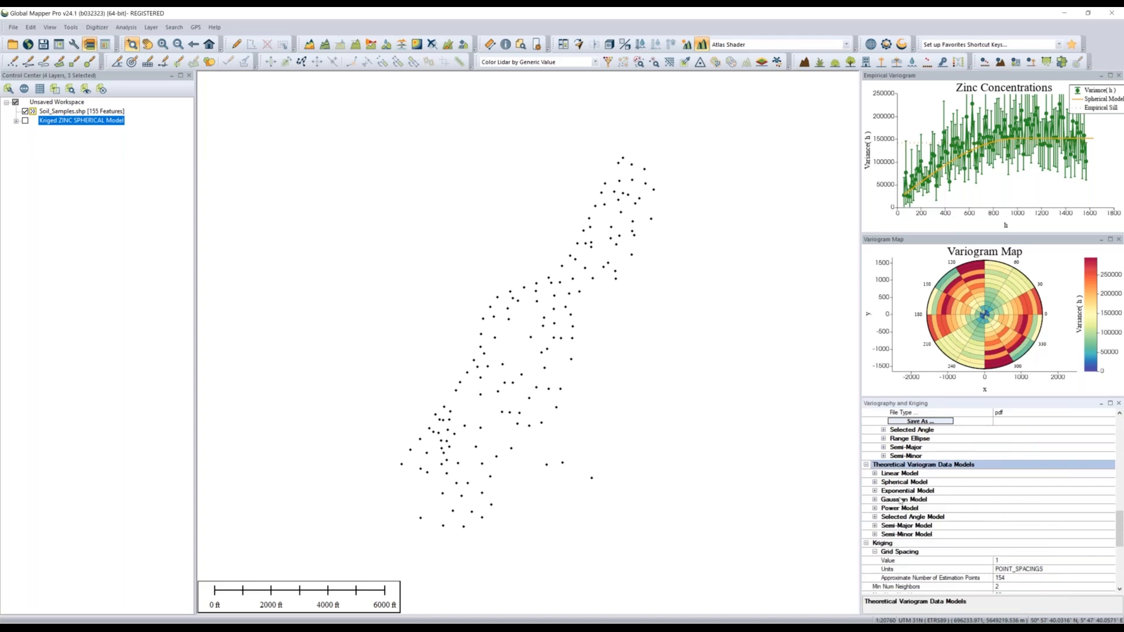
{"action": "left_click", "coordinate": [867, 465]}
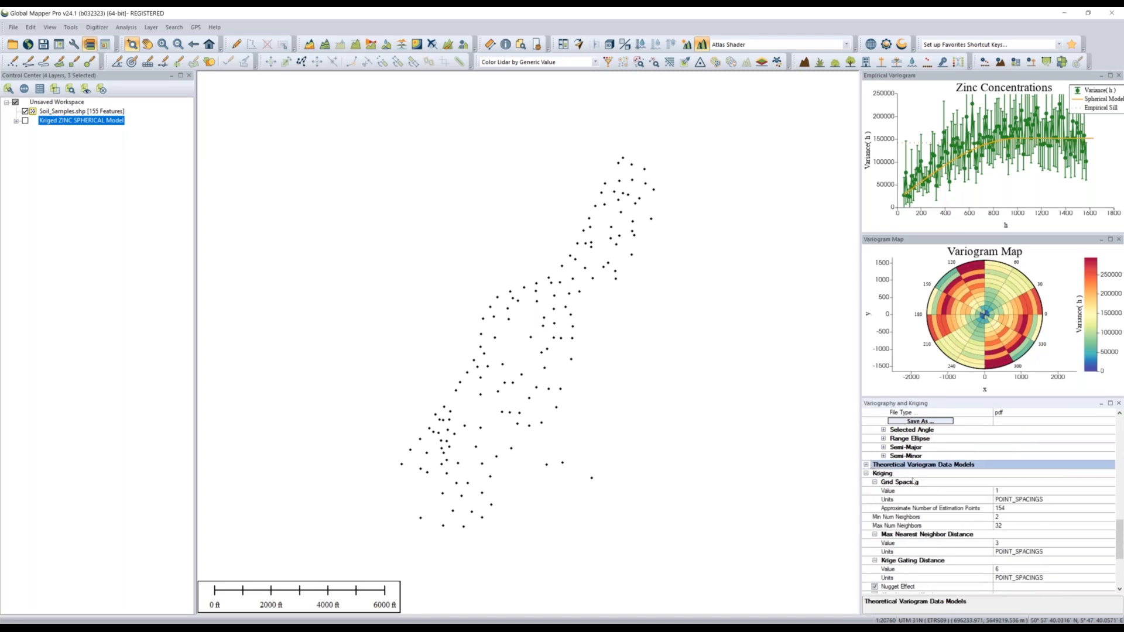
{"action": "scroll", "coordinate": [913, 481], "scroll_direction": "down", "scroll_amount": 4}
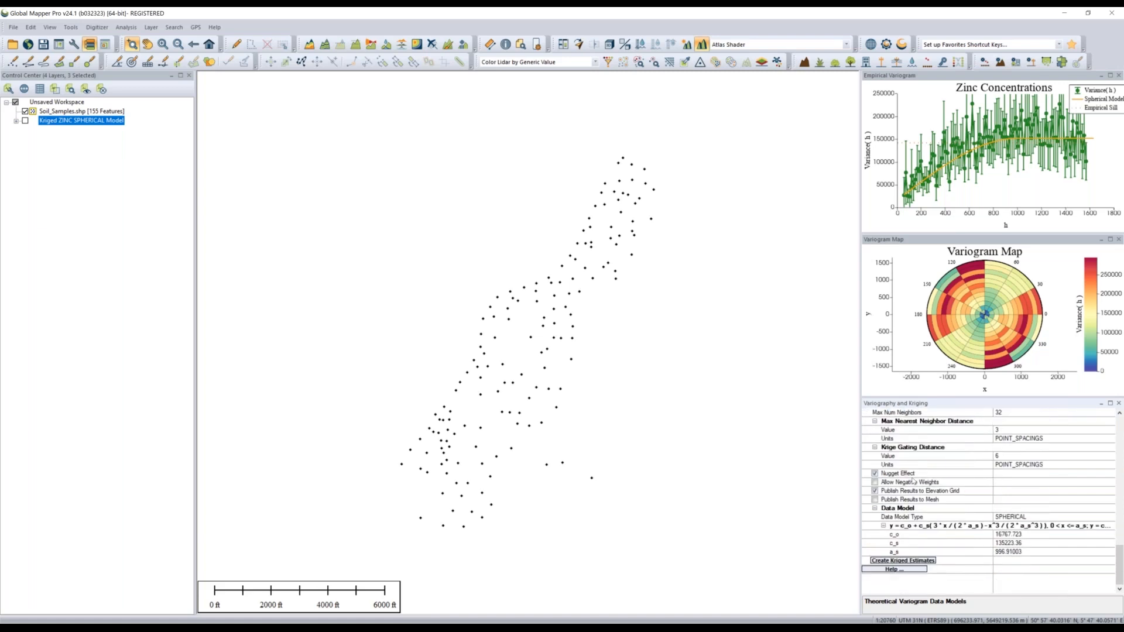
Display the Kriged Estimate Elevation Grid and move Soil_Samples.shp to the end of the layer order so its points draw over the grid
{"action": "left_click", "coordinate": [16, 121]}
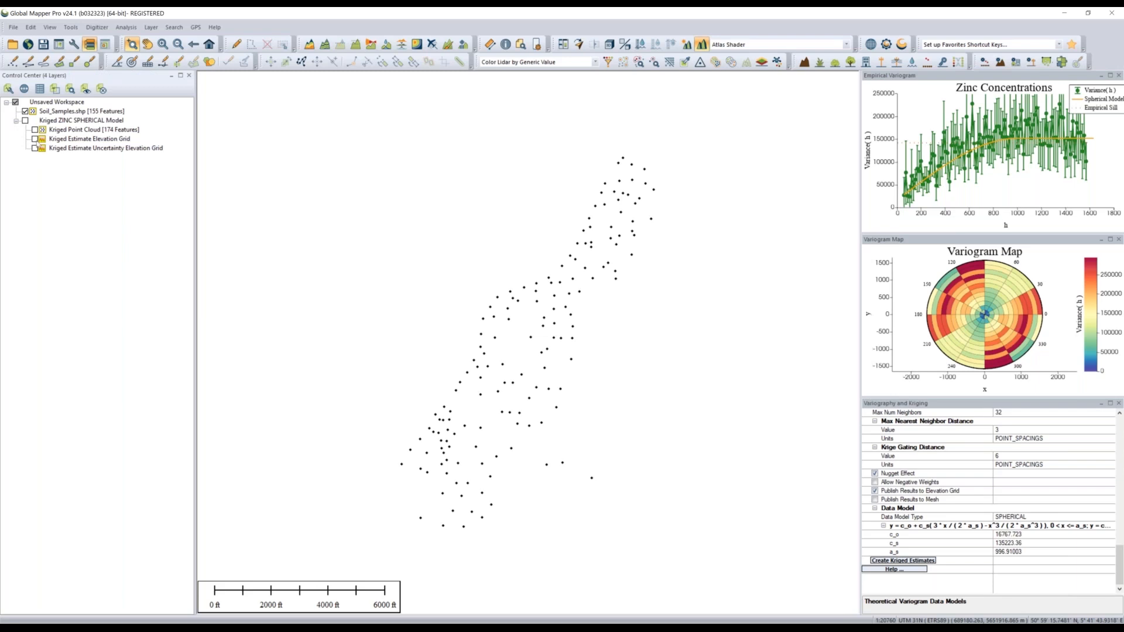
{"action": "left_click", "coordinate": [35, 138]}
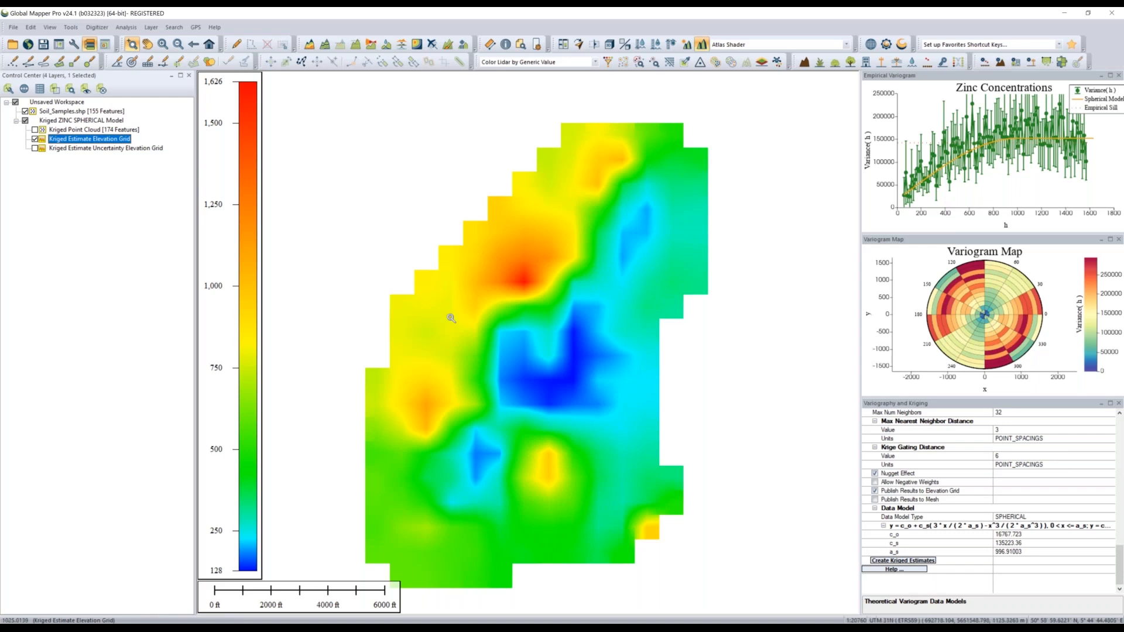
{"action": "left_click_drag", "start_coordinate": [42, 110], "coordinate": [11, 226]}
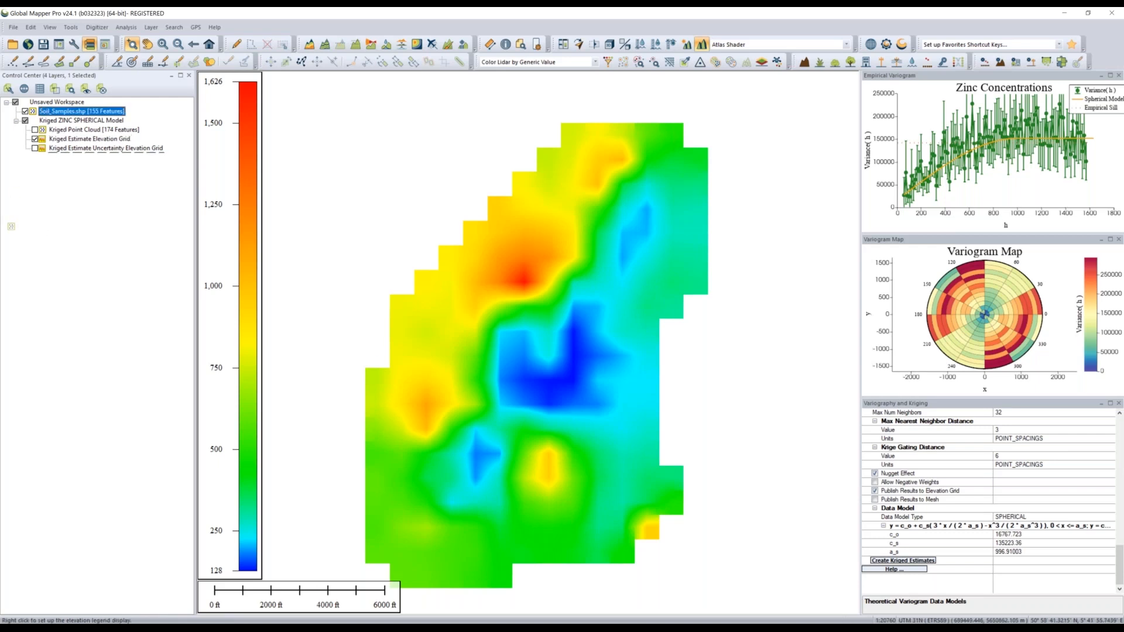
{"action": "left_click", "coordinate": [596, 343]}
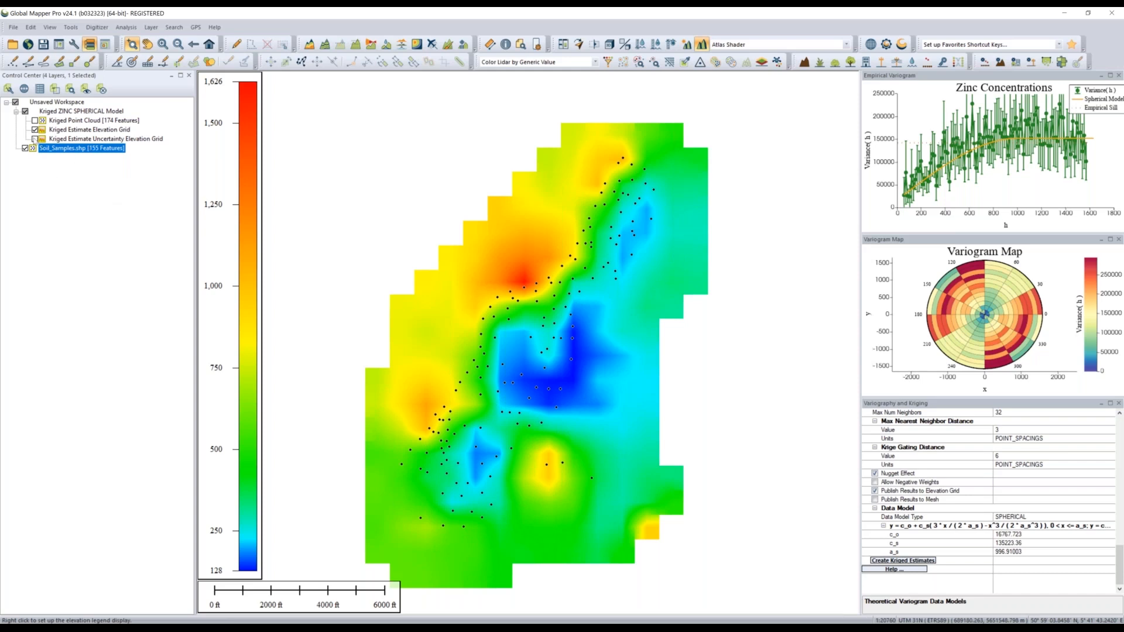
Display the Kriged Estimate Uncertainty Elevation Grid, and switch to the closing slide of the PowerPoint slide show
{"action": "left_click", "coordinate": [35, 138]}
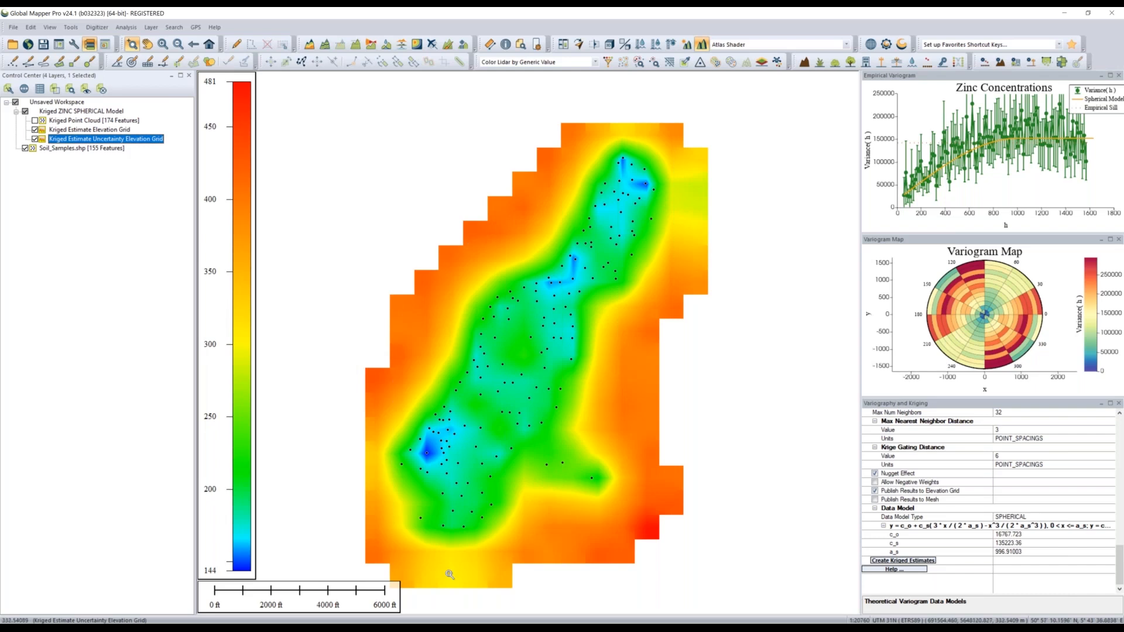
{"action": "mouse_move", "coordinate": [509, 560]}
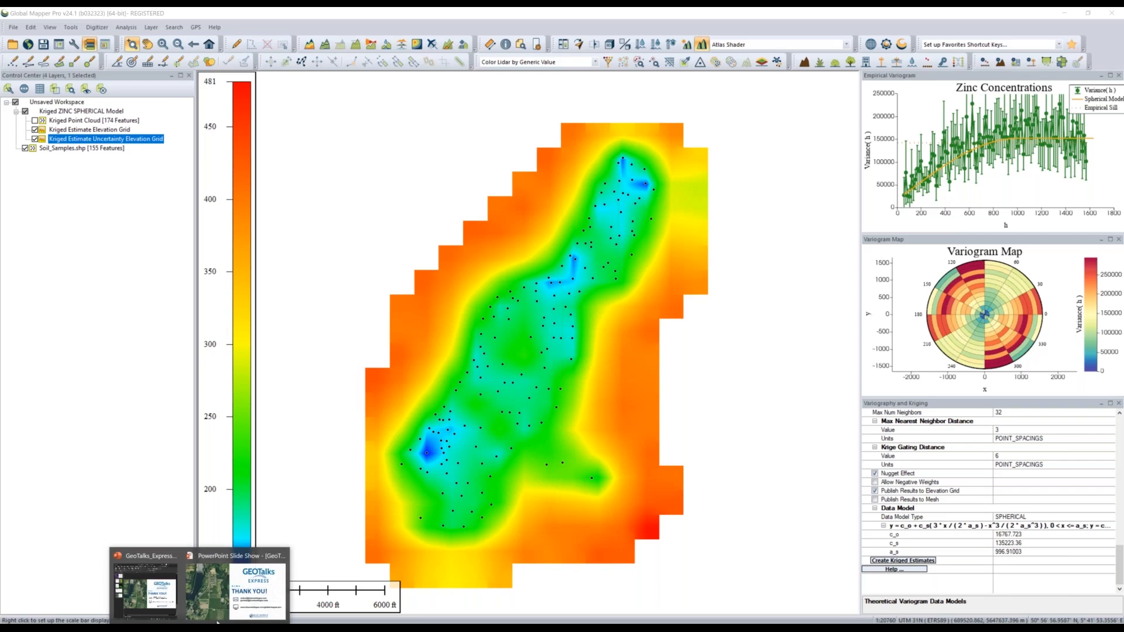
{"action": "left_click", "coordinate": [1057, 11]}
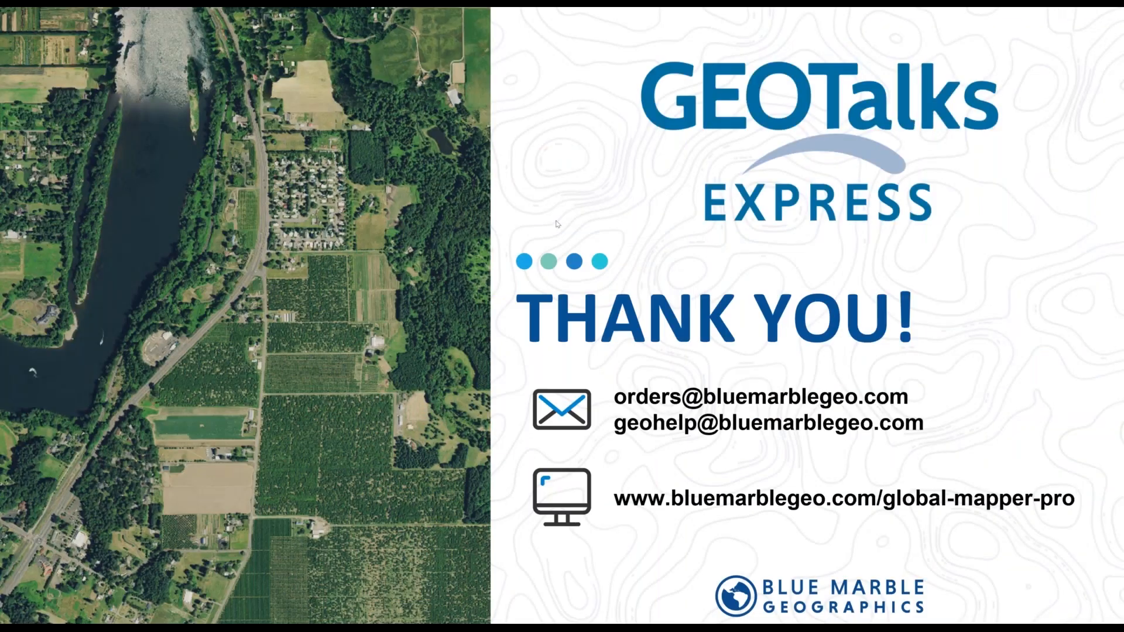